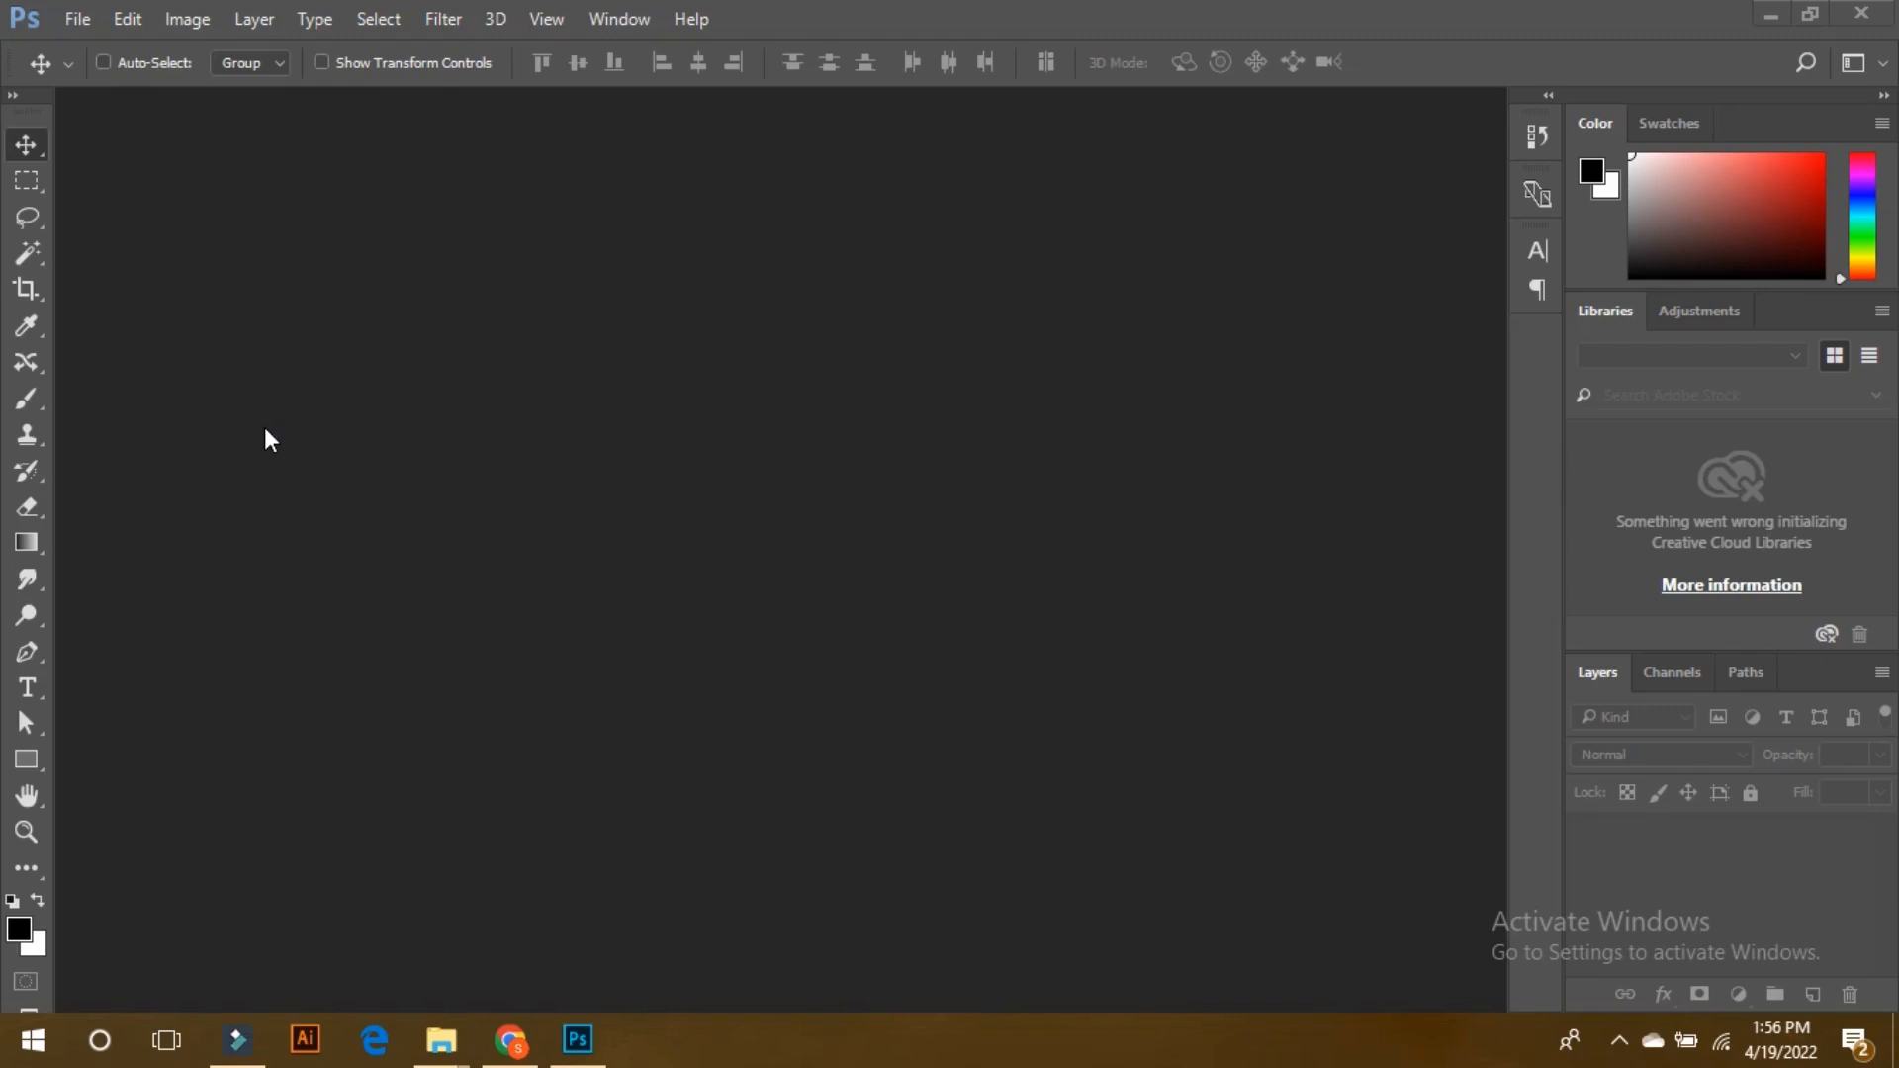
Create a new 1500 × 1500 pixel RGB document at 72 pixels/inch with a white background.
{"action": "left_click", "coordinate": [73, 21]}
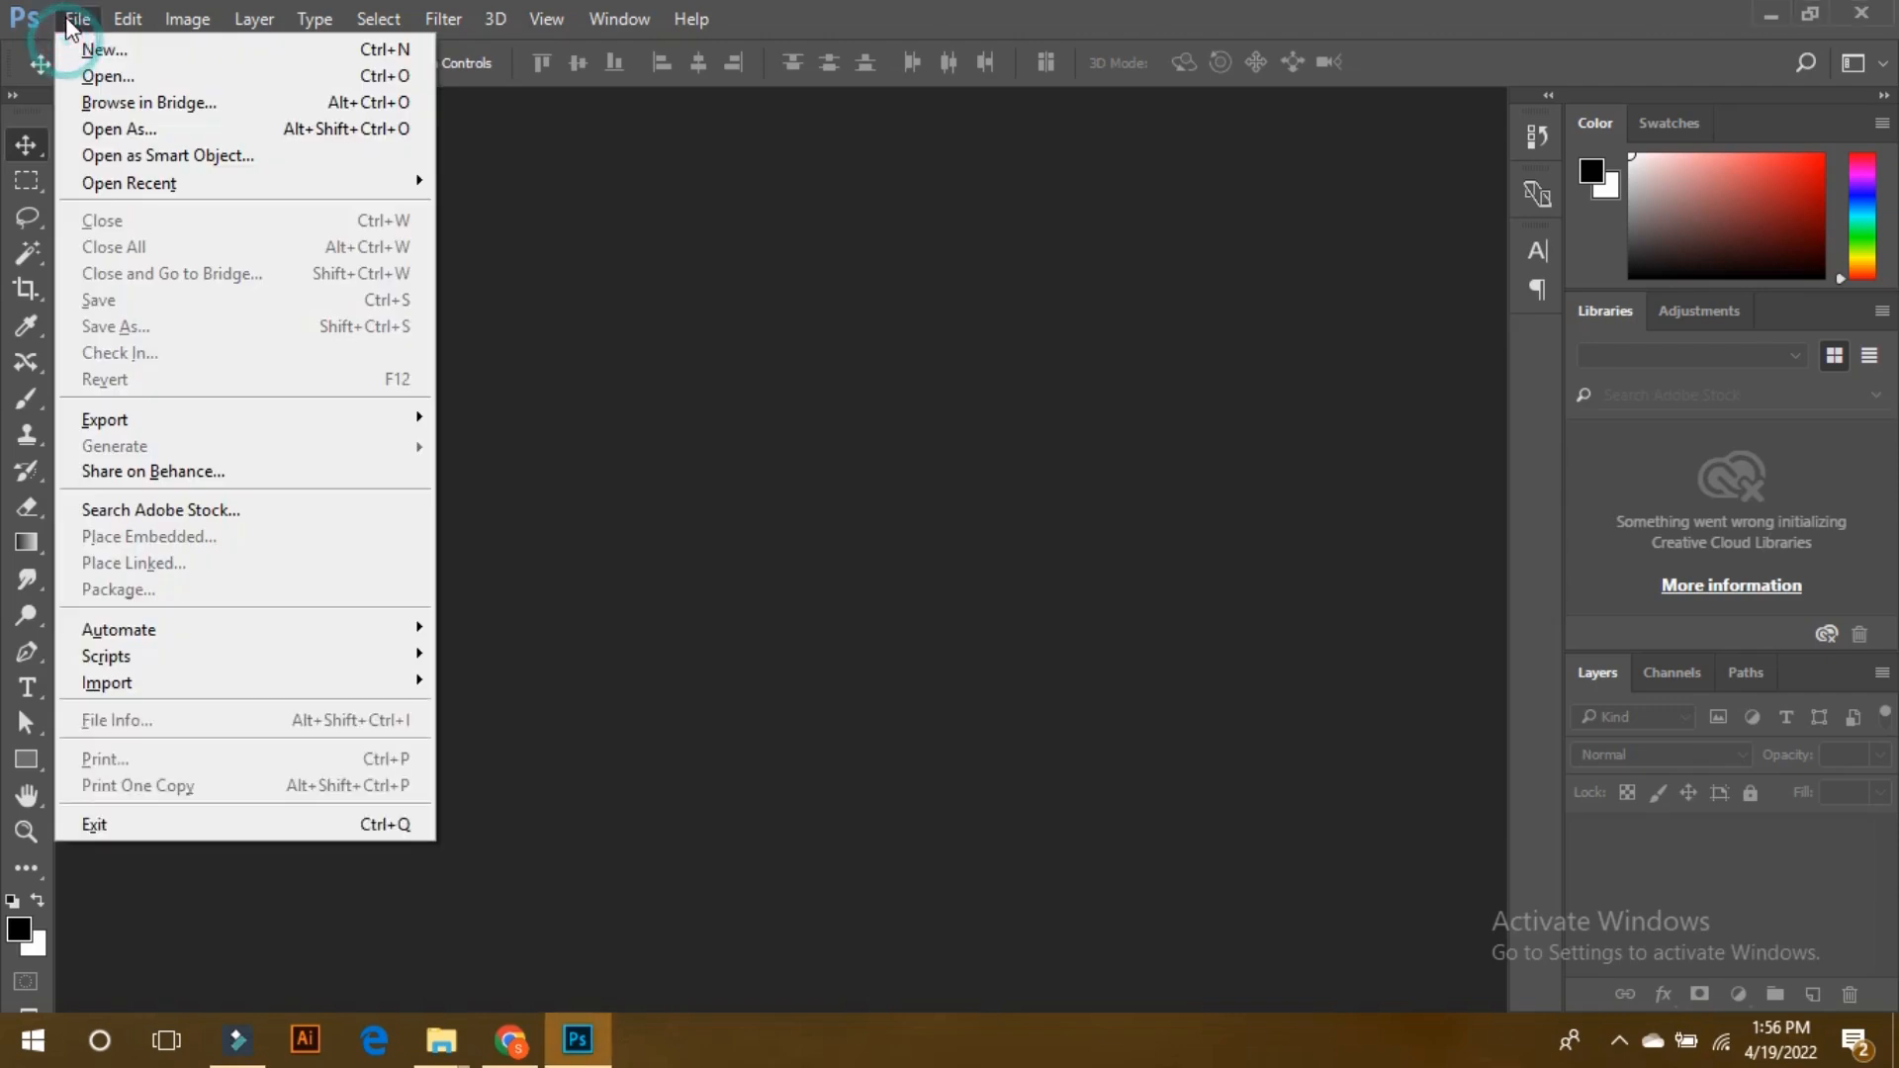
{"action": "left_click", "coordinate": [94, 50]}
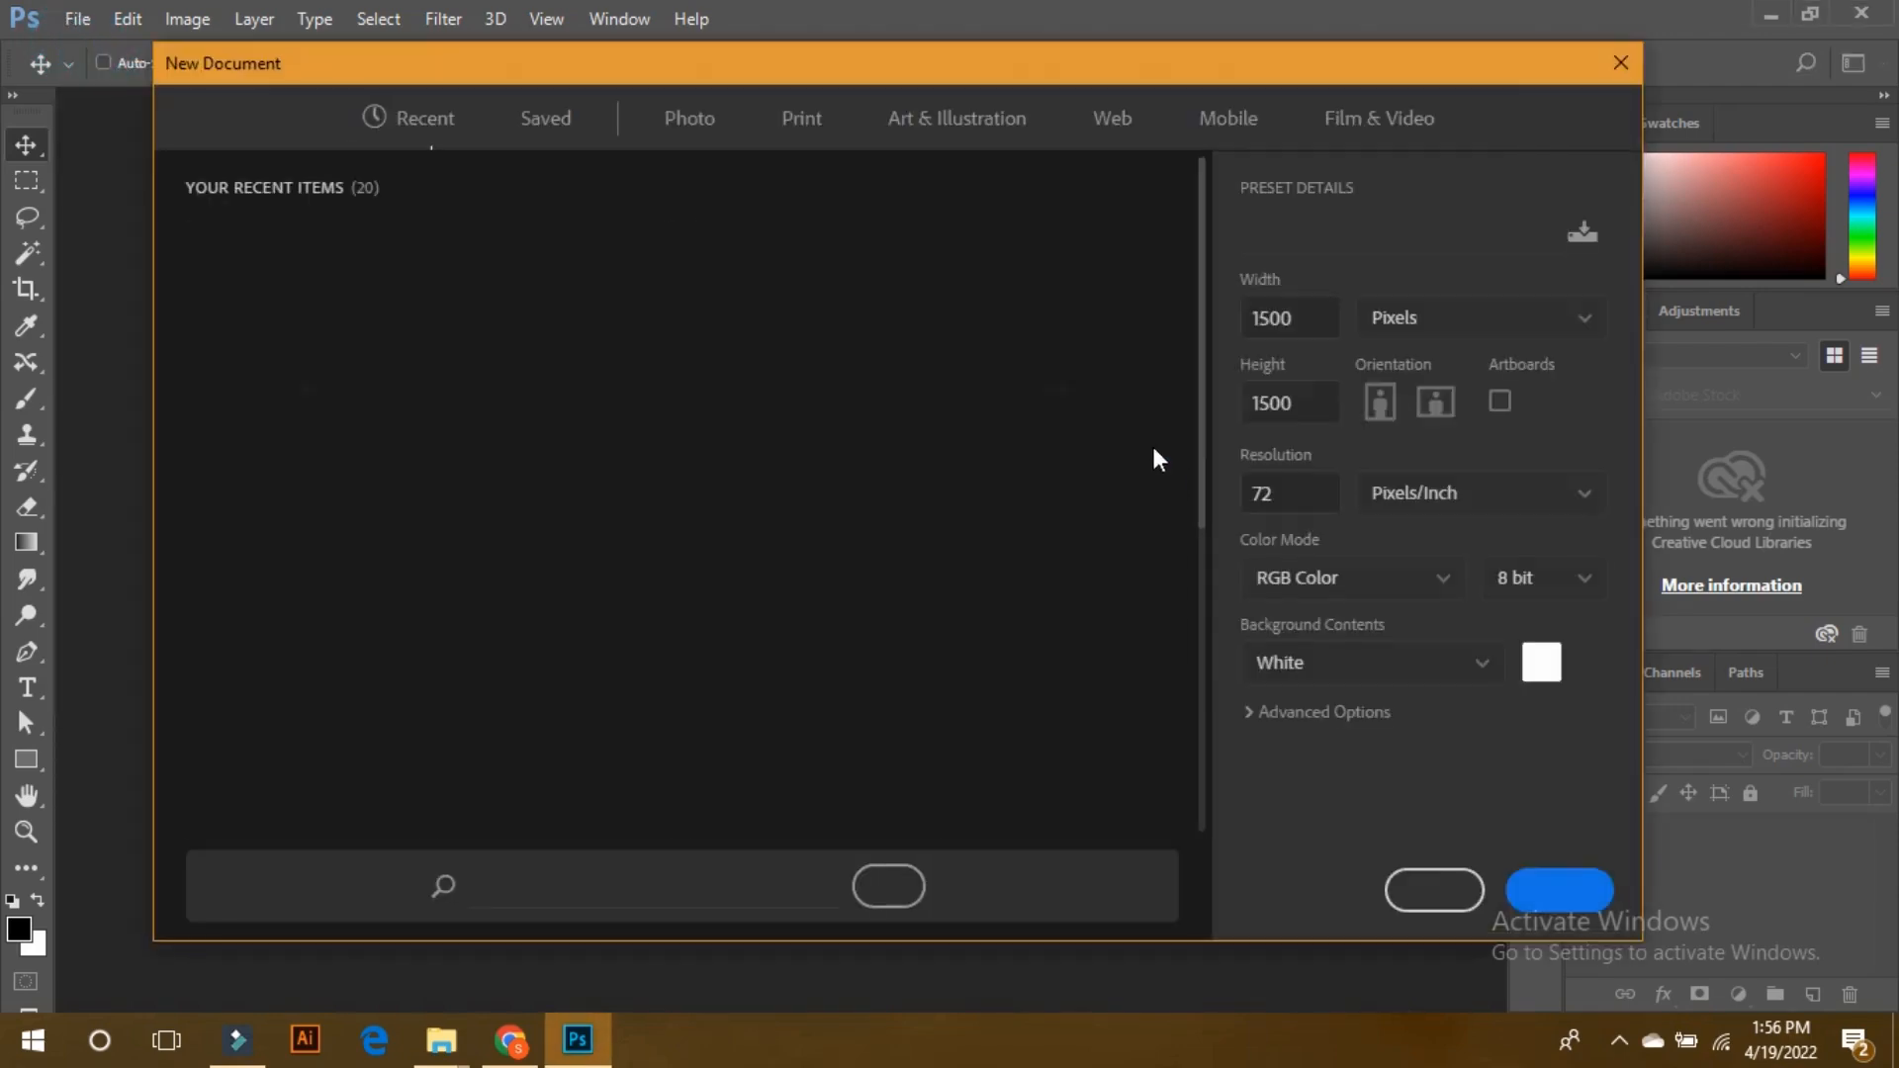
{"action": "left_click", "coordinate": [1560, 890]}
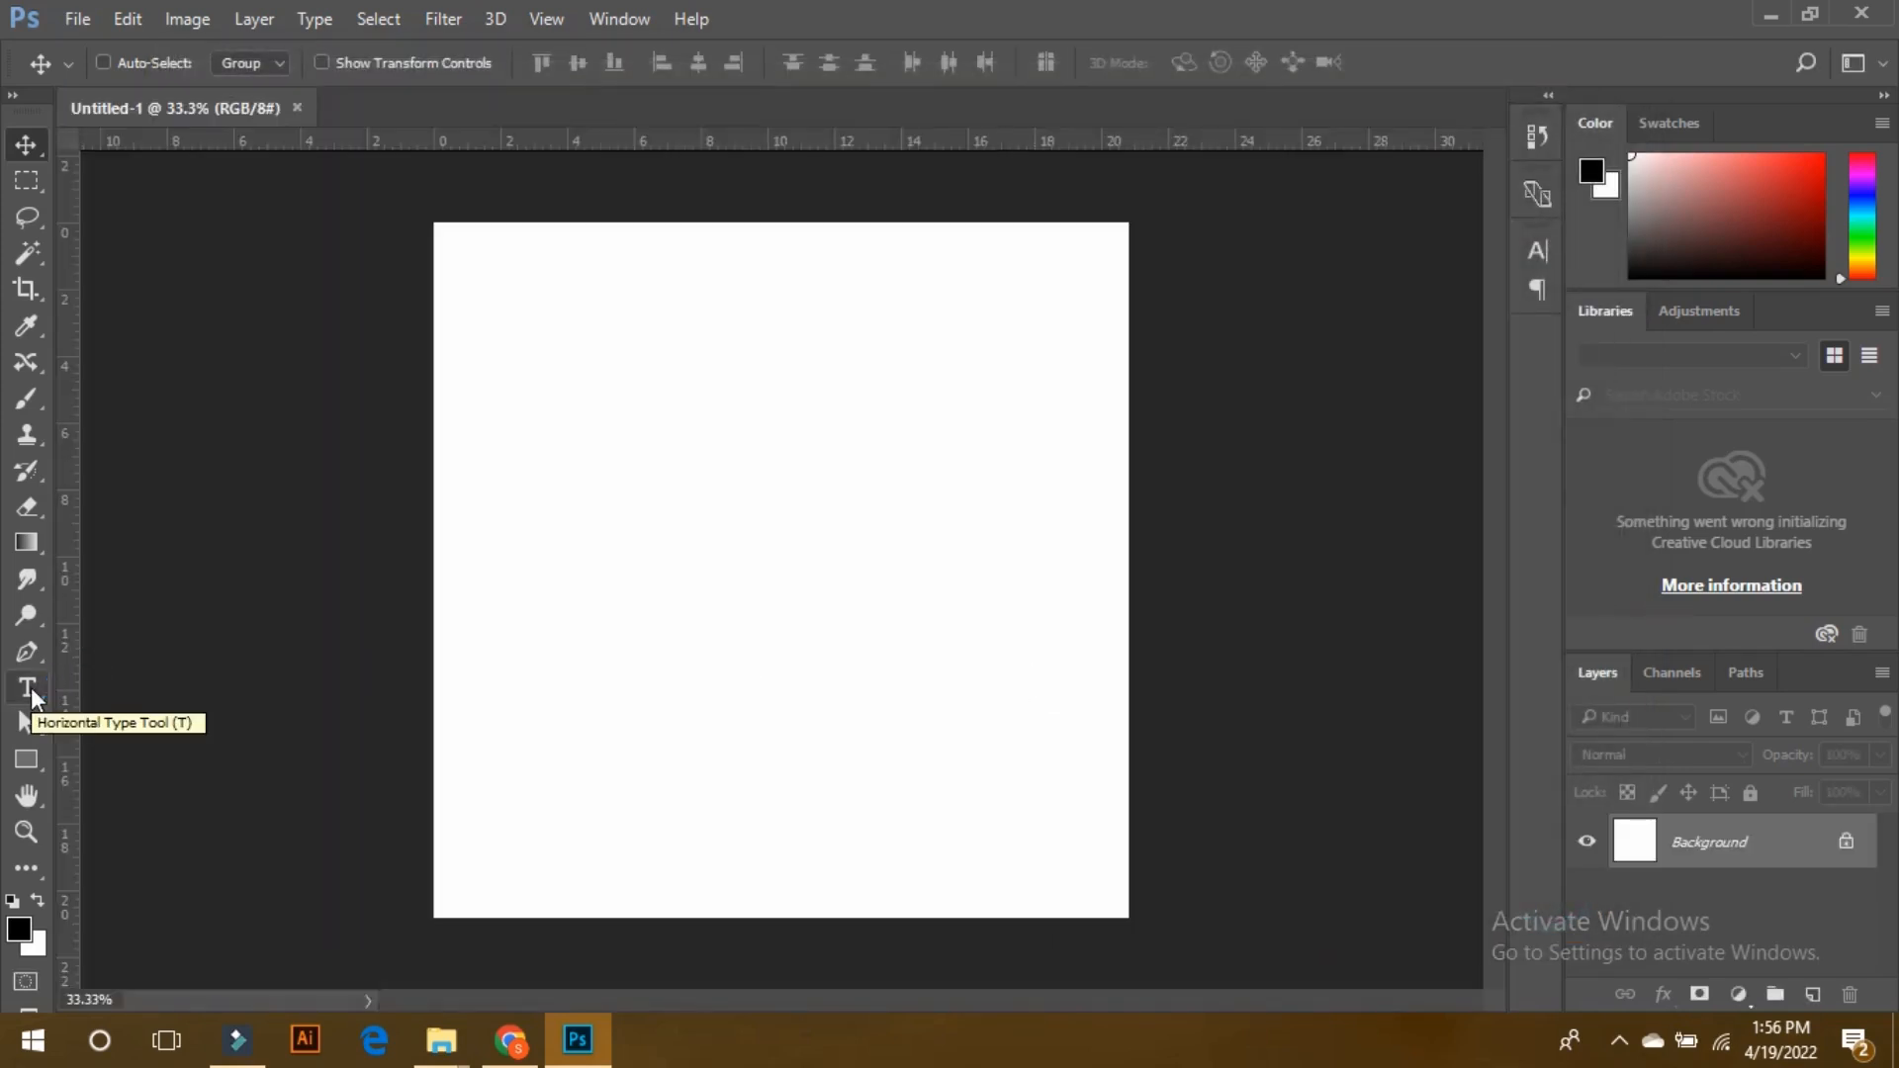
Add the horizontal text "Hello World" in 80 pt Roboto Slab near the canvas's upper-left corner.
{"action": "left_click", "coordinate": [30, 690]}
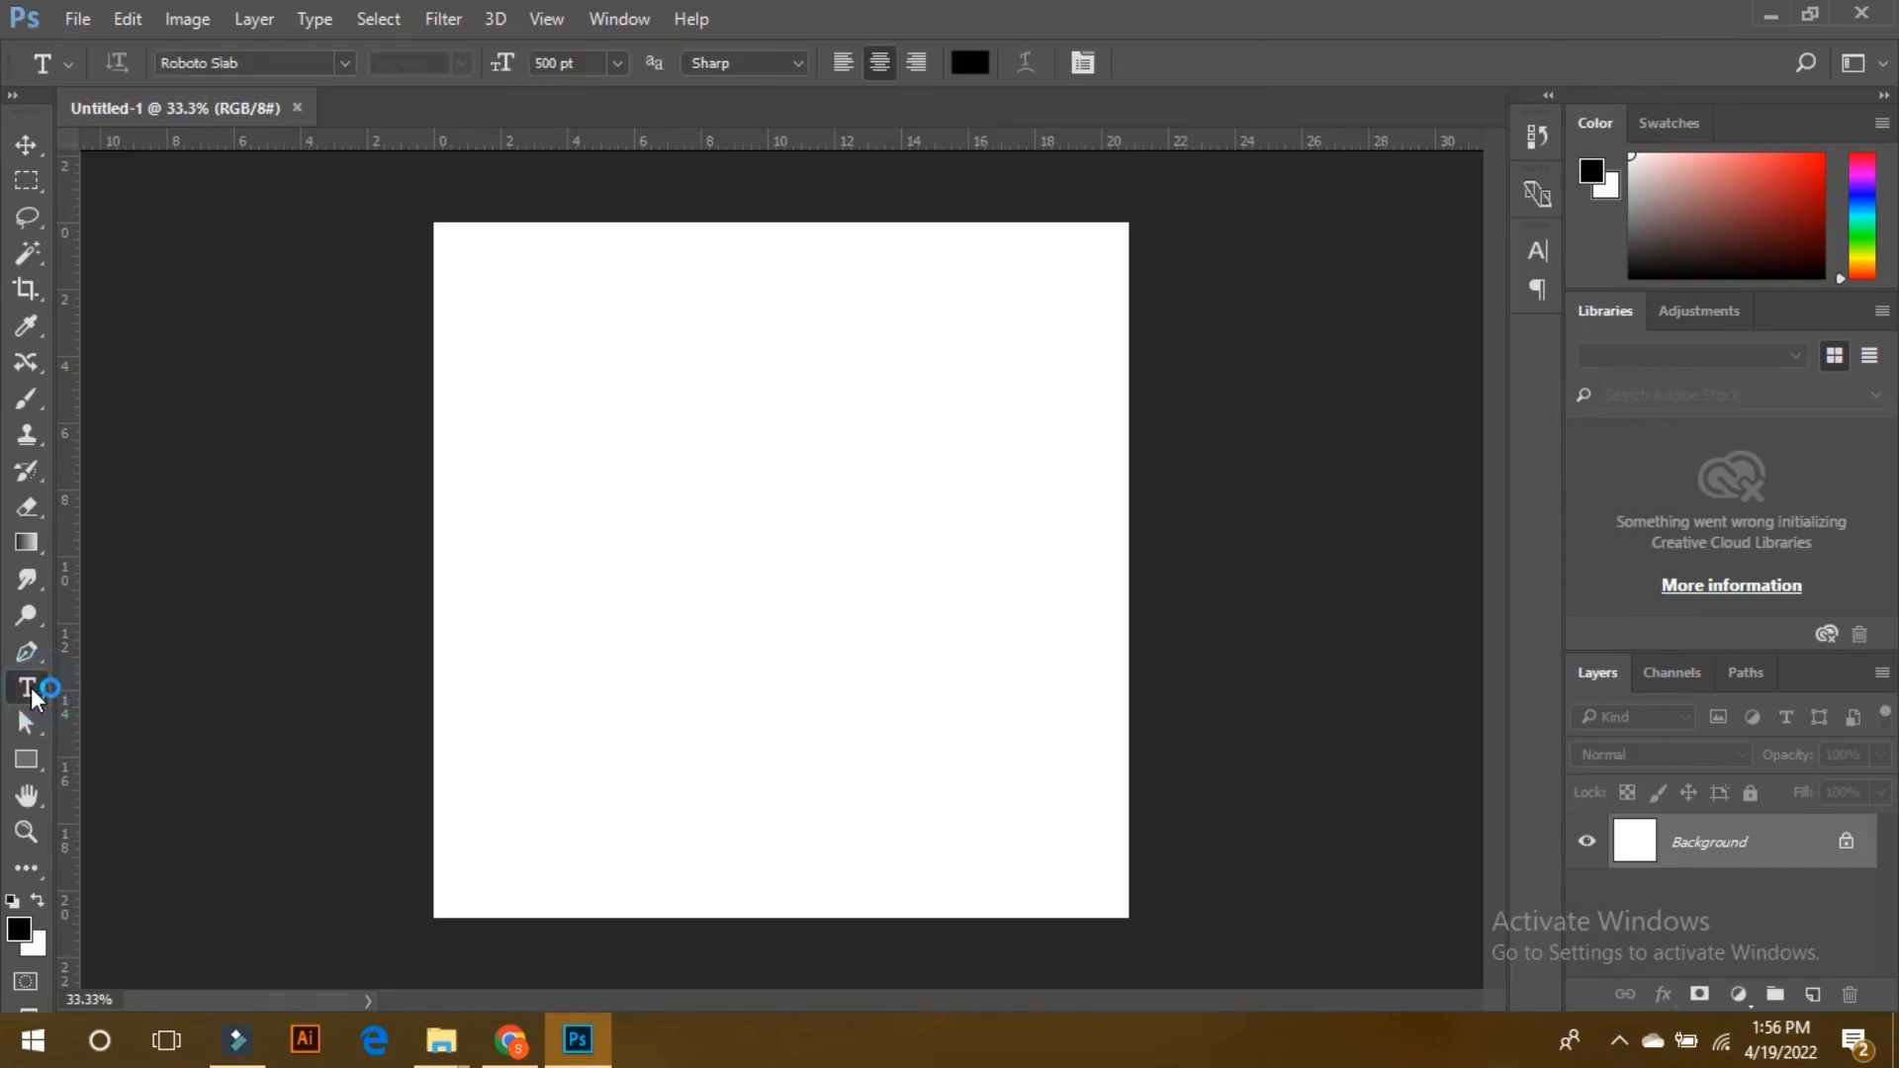
{"action": "left_click", "coordinate": [26, 145]}
{"action": "left_click", "coordinate": [542, 313]}
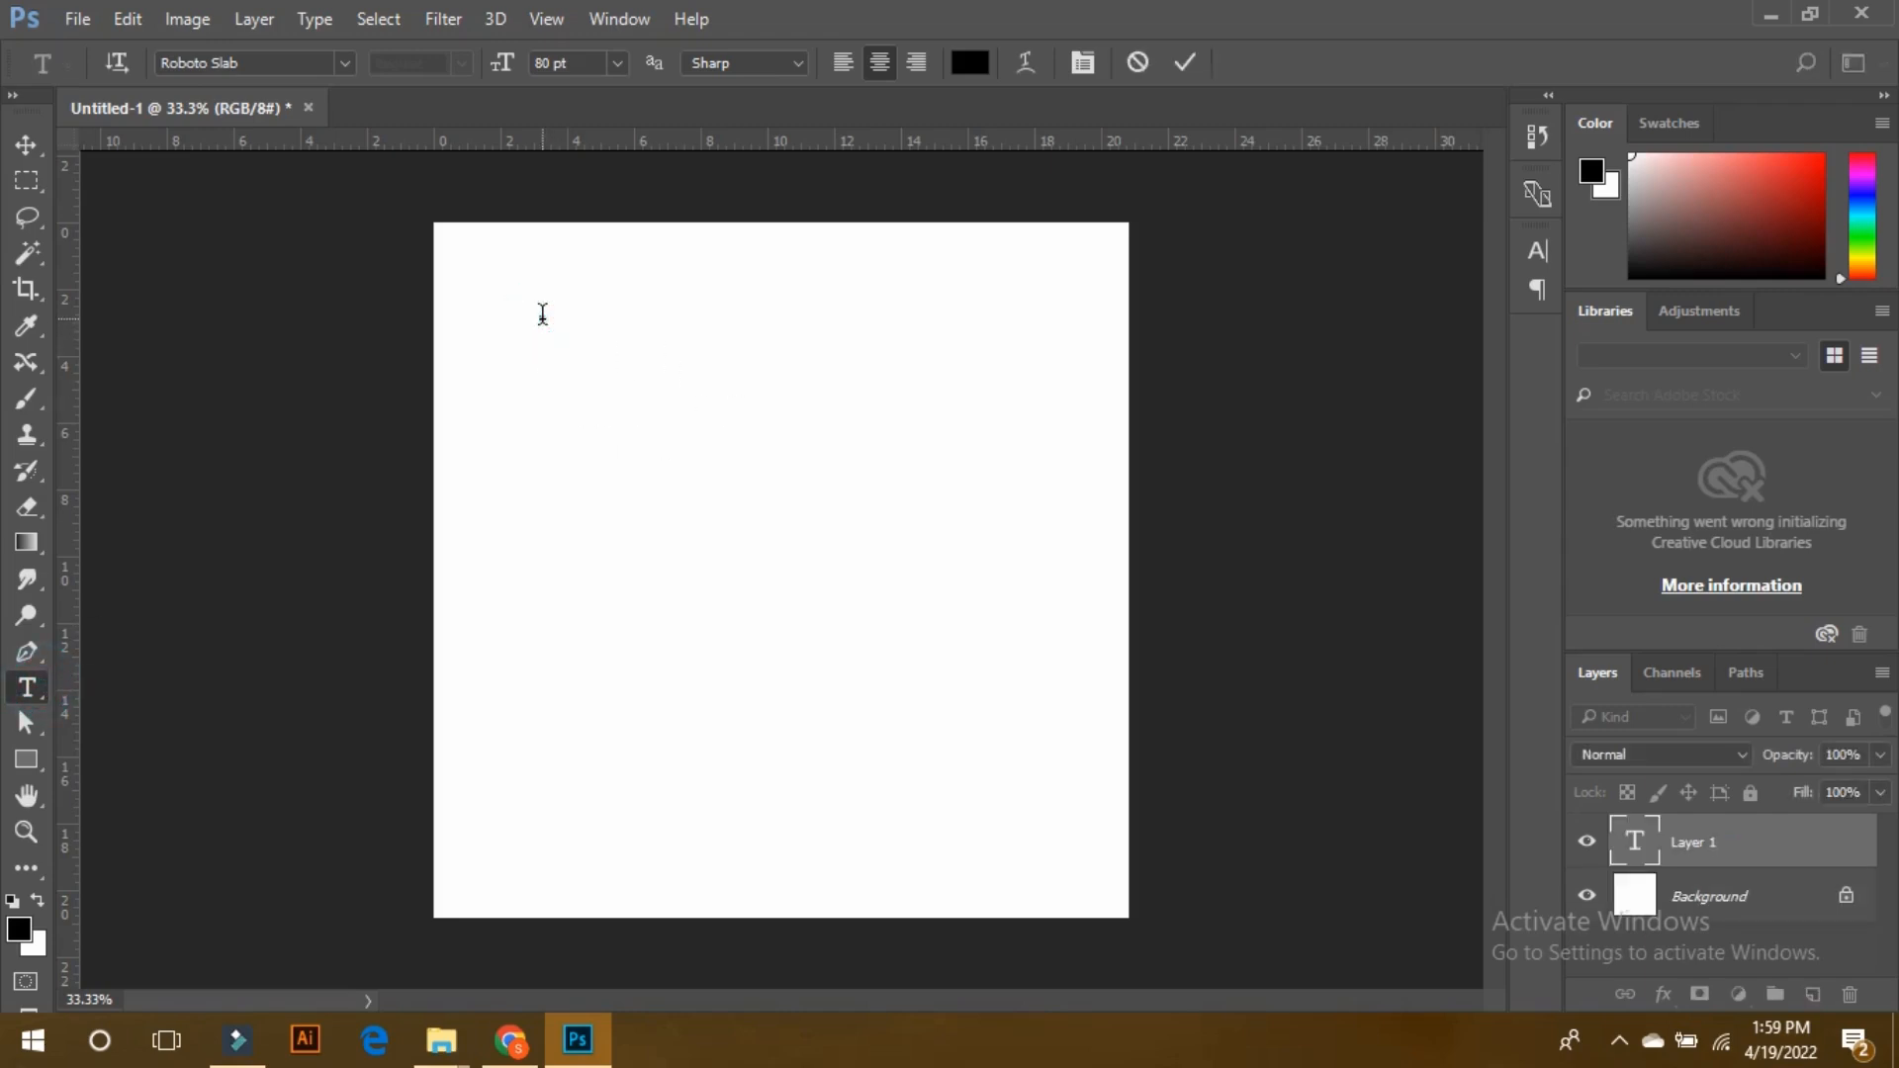
{"action": "type", "text": "Hello W"}
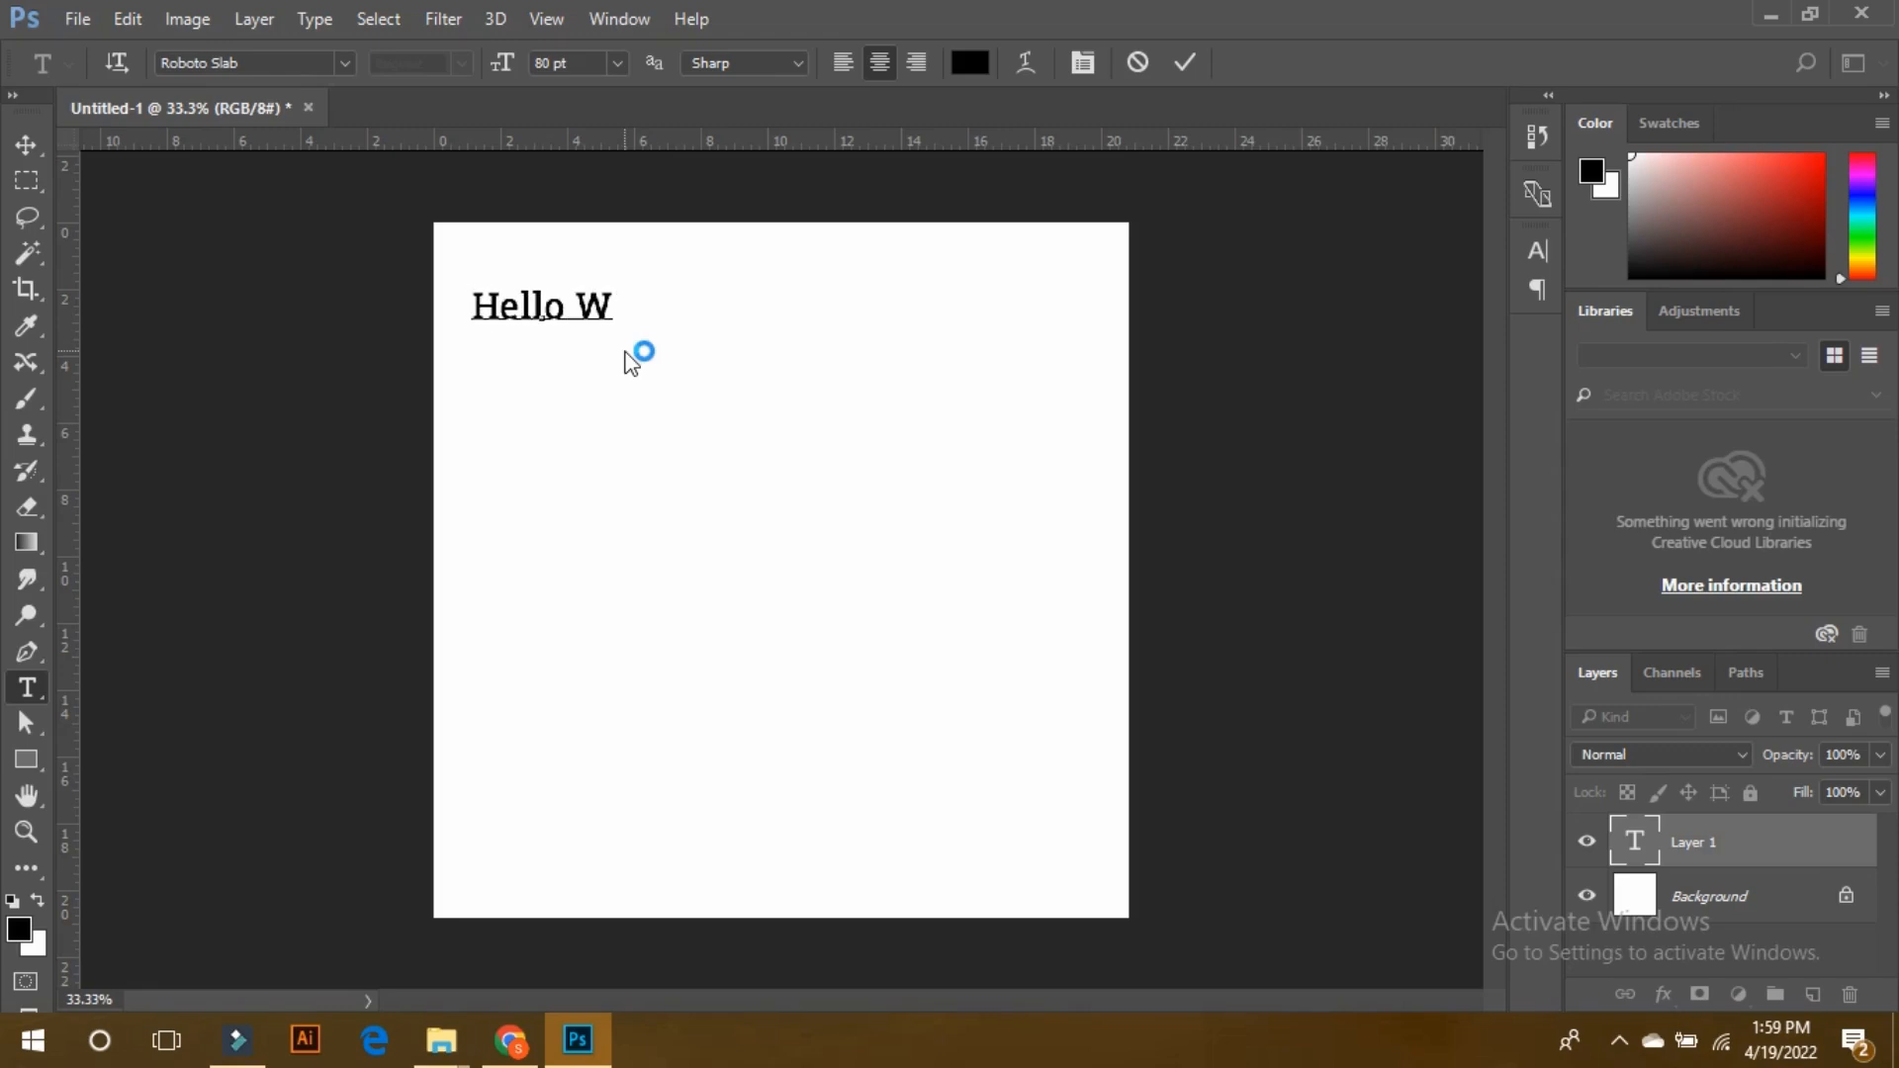
{"action": "type", "text": "orld"}
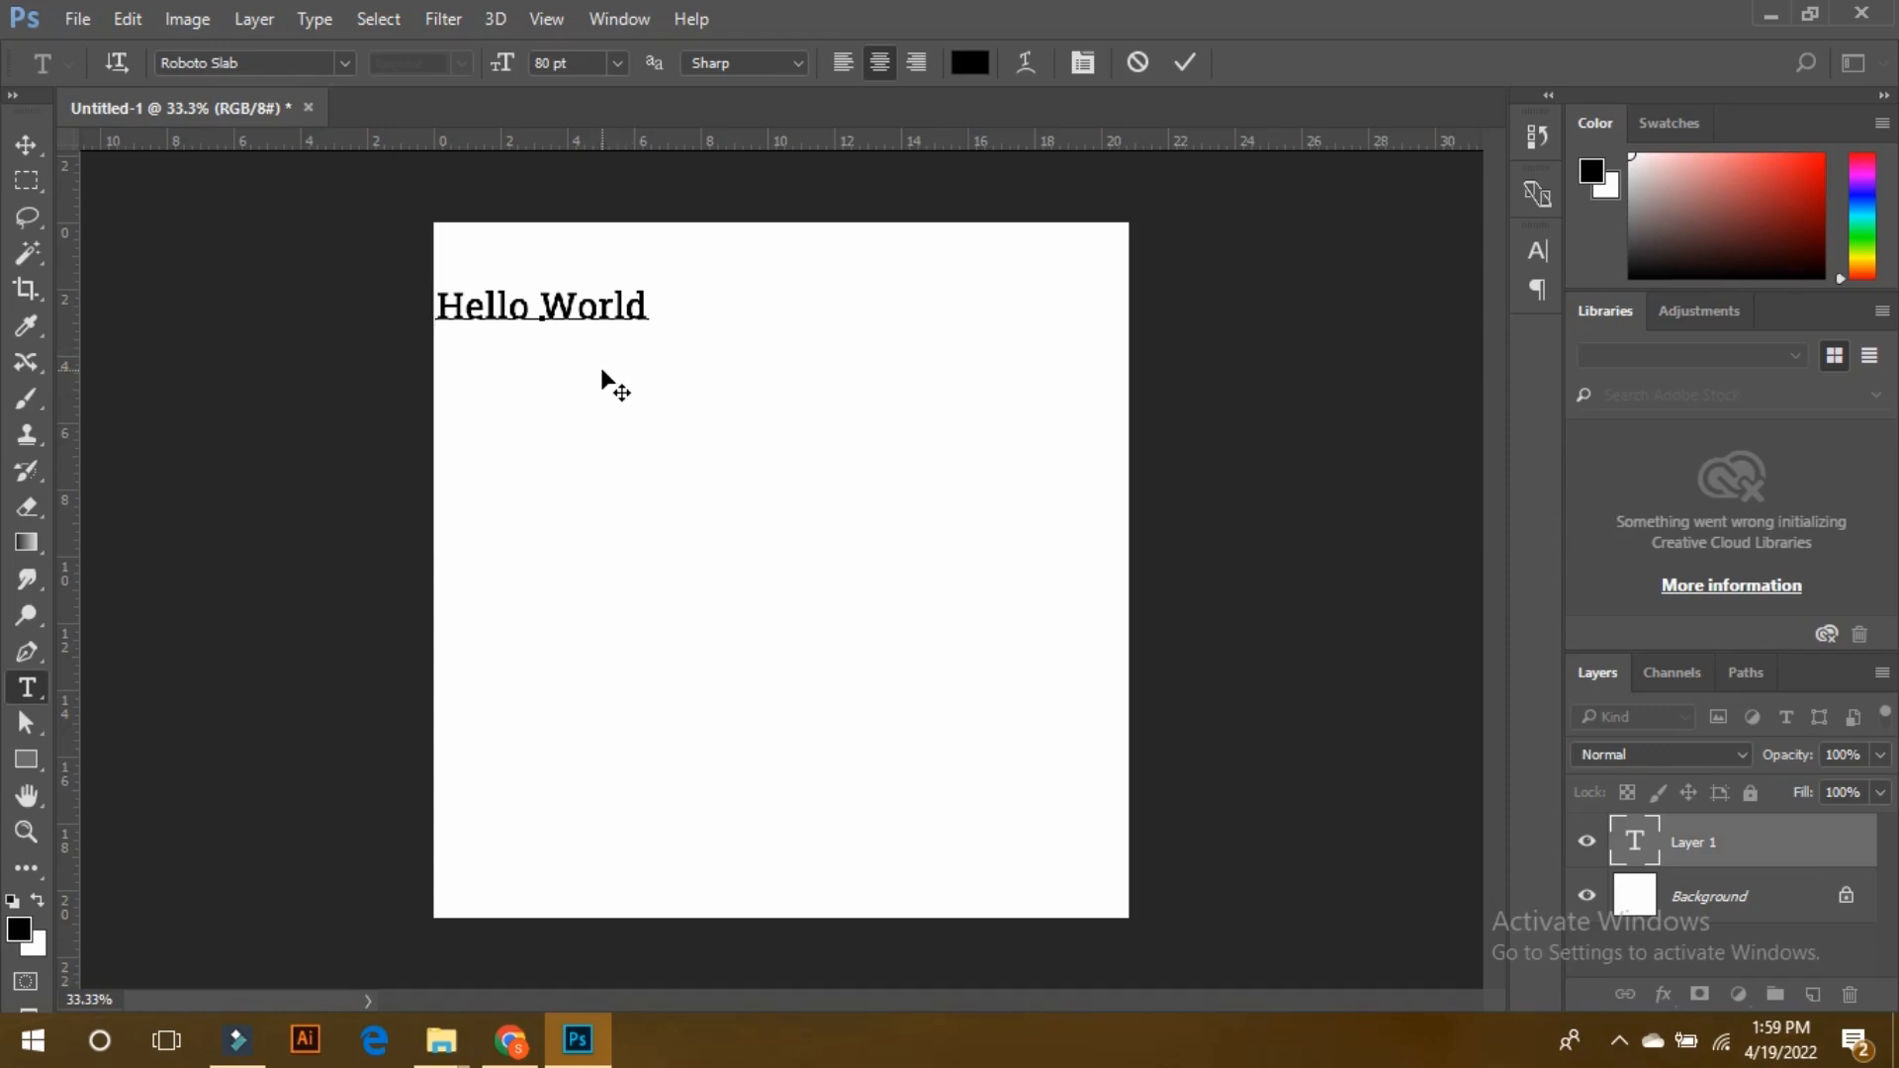
Commit the "Hello World" text and move it to the upper middle of the canvas.
{"action": "left_click", "coordinate": [26, 146]}
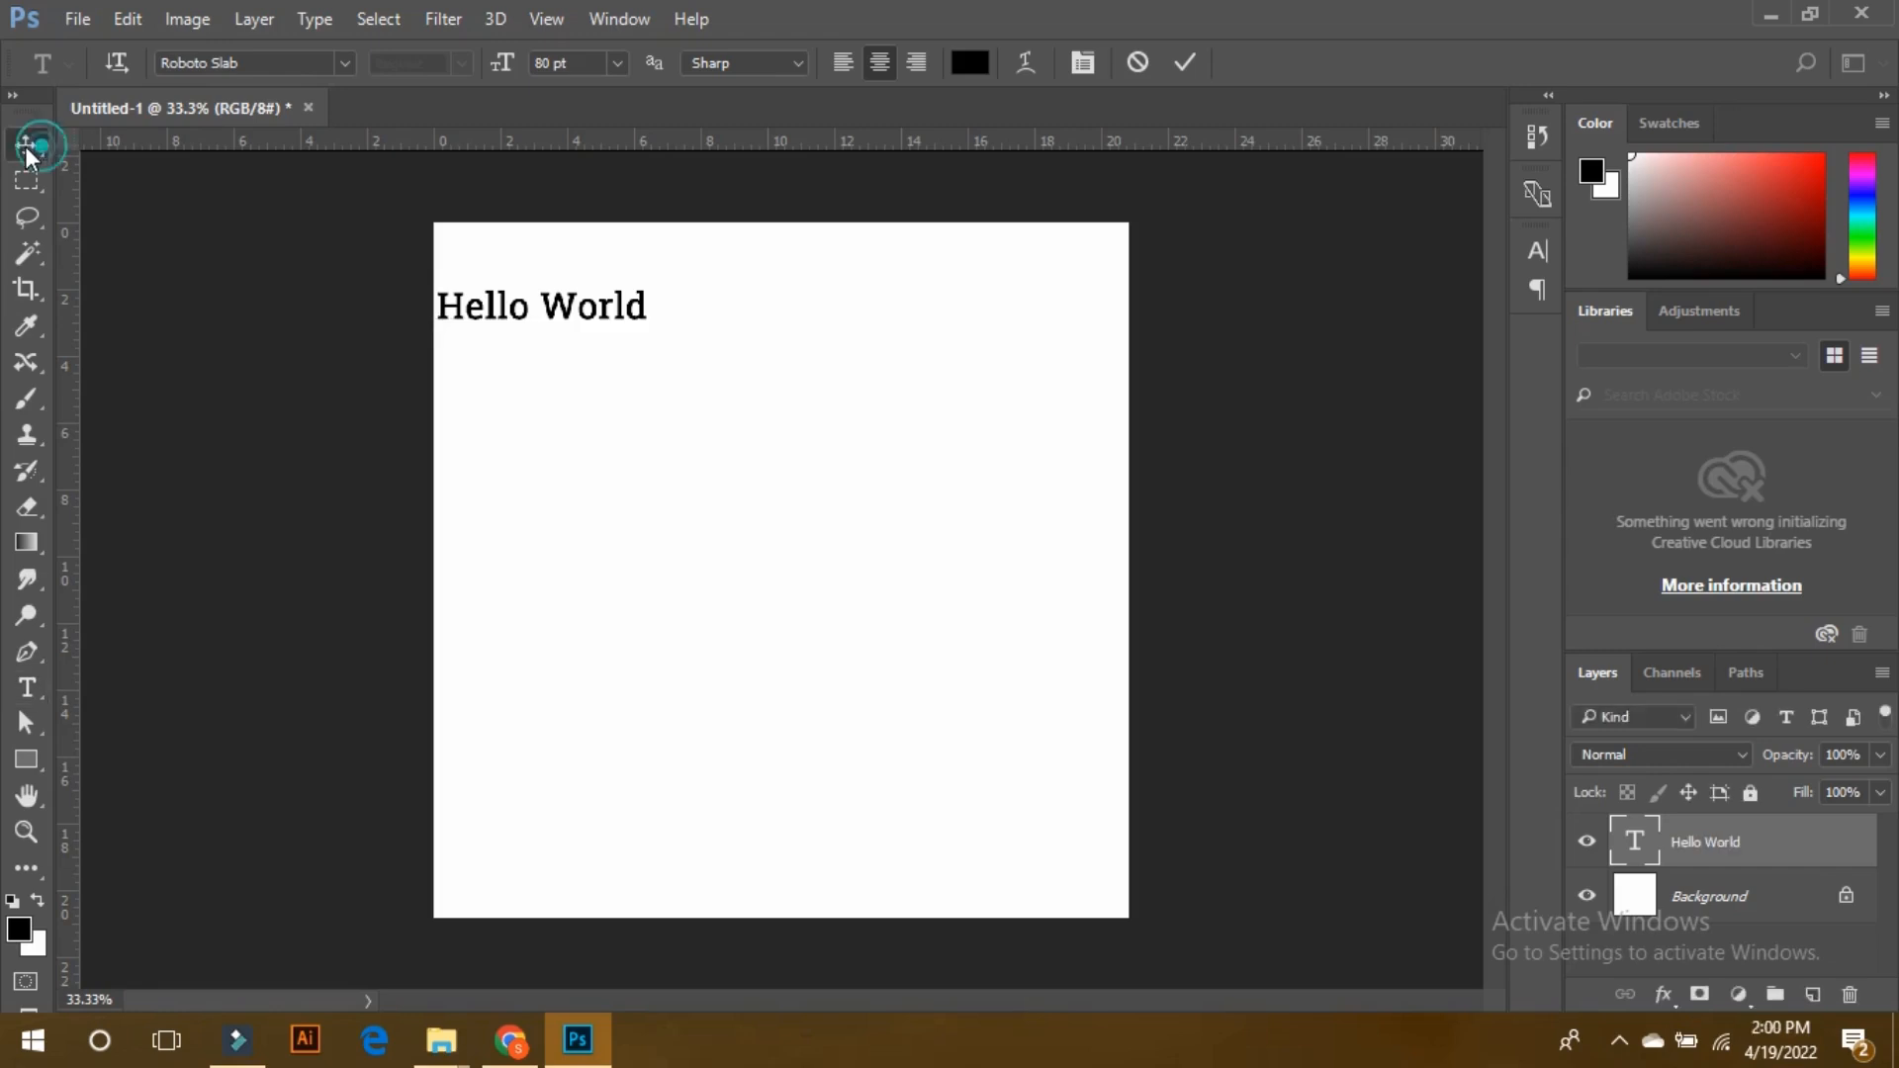
{"action": "left_click_drag", "start_coordinate": [564, 305], "coordinate": [778, 370]}
{"action": "left_click", "coordinate": [784, 364]}
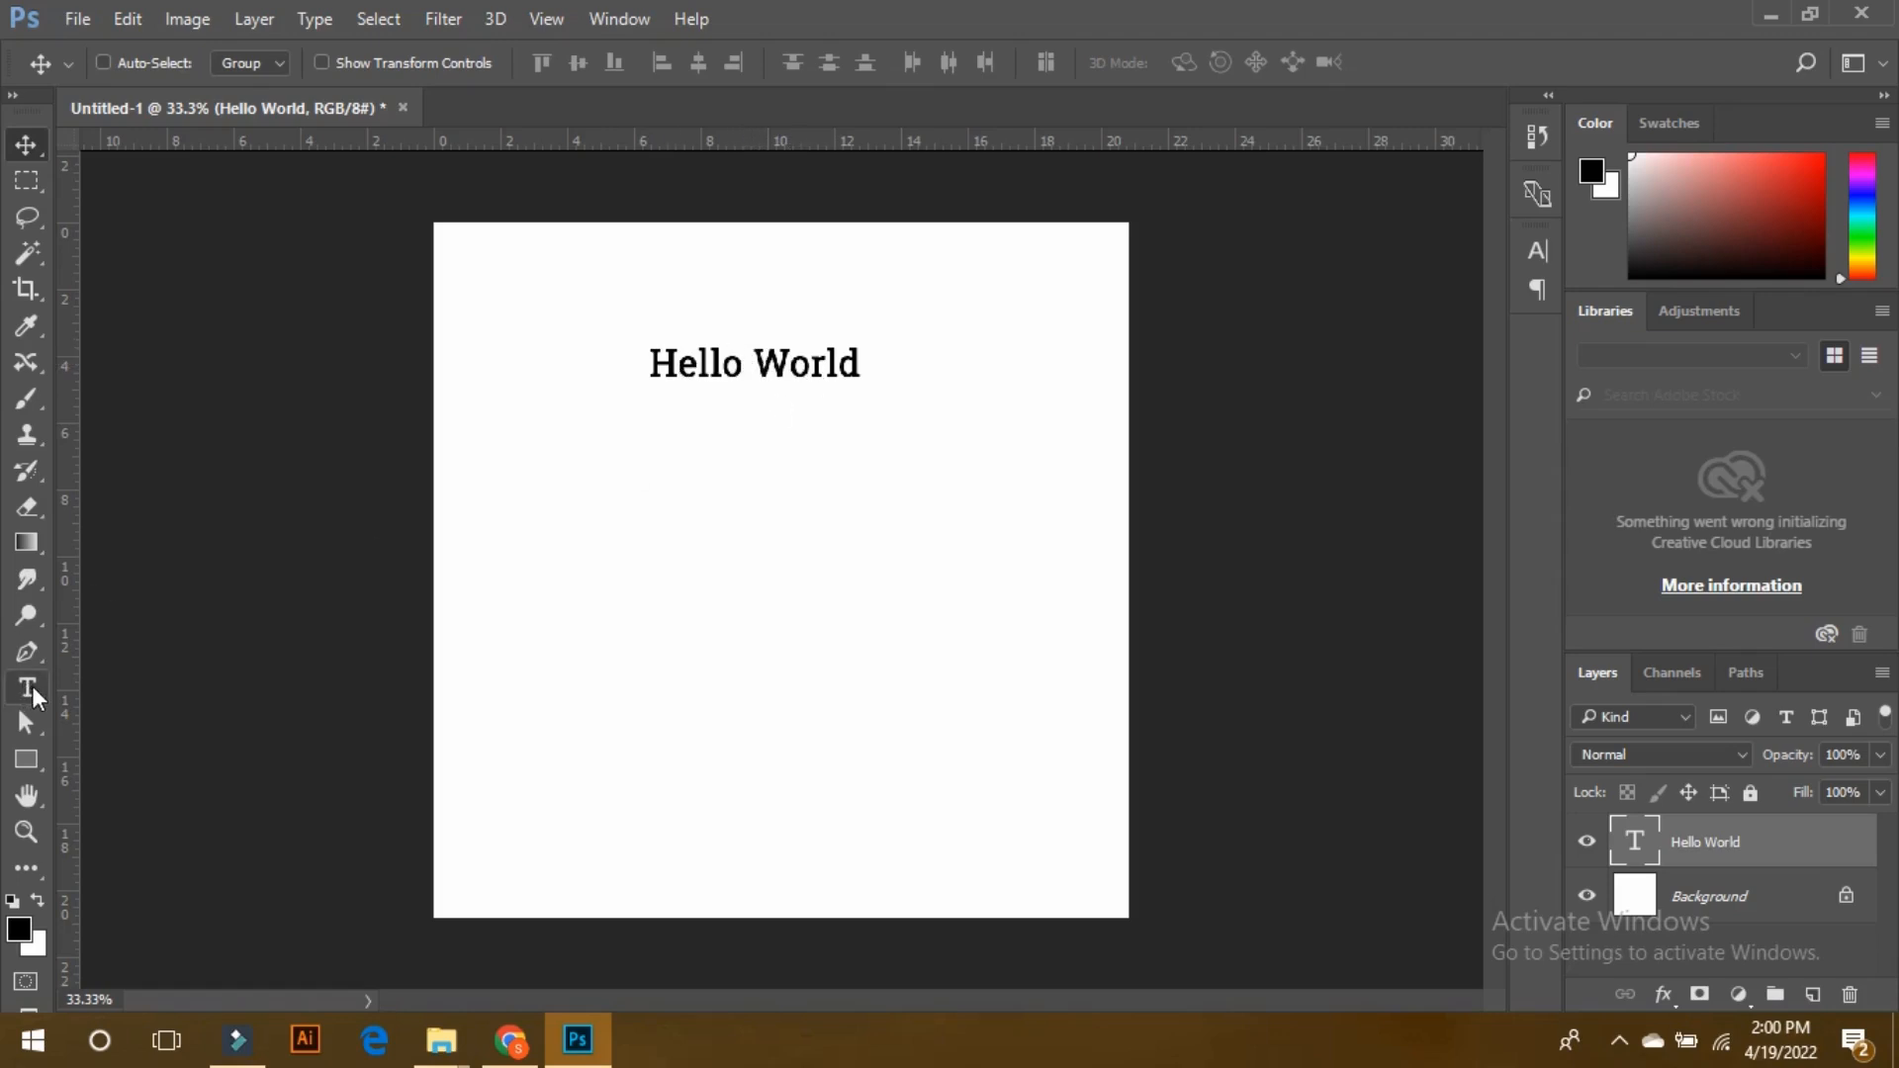
Reopen the "Hello World" text for editing and select all of its characters.
{"action": "left_click", "coordinate": [27, 689]}
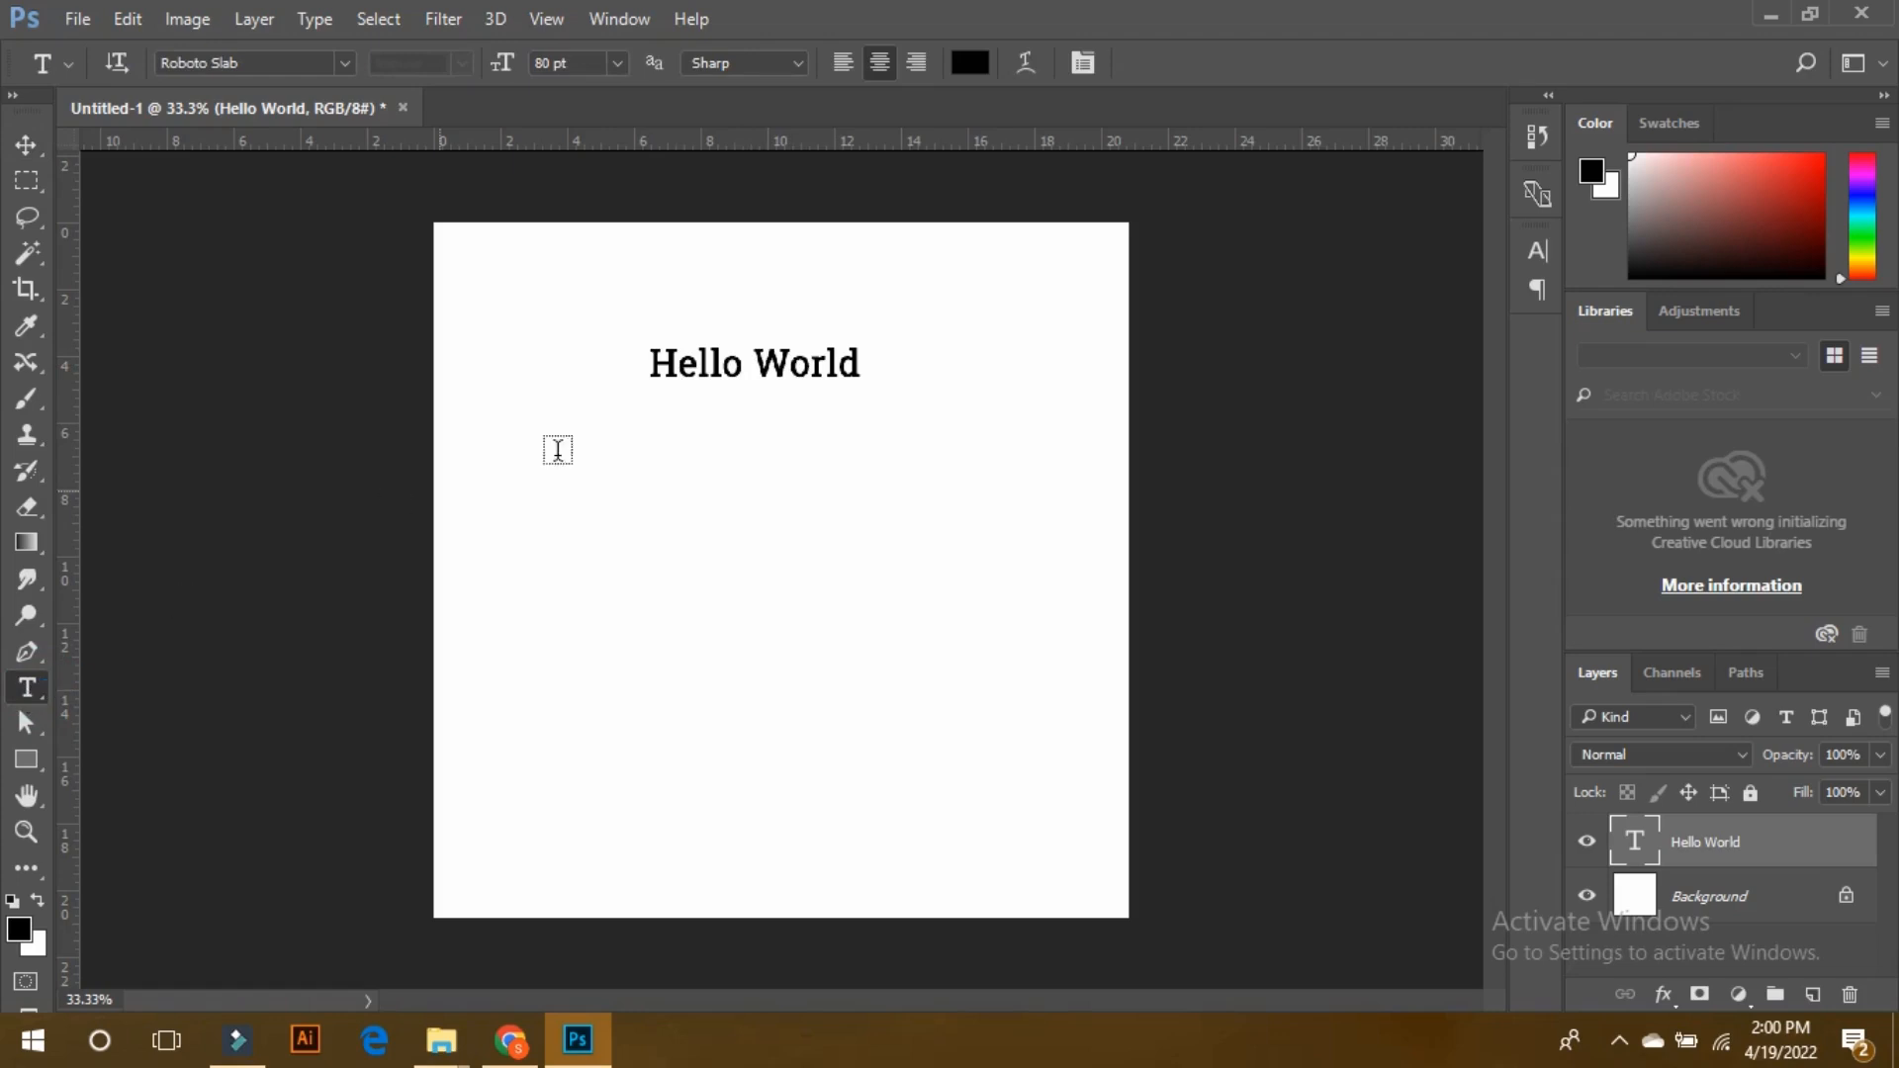
{"action": "left_click", "coordinate": [699, 363]}
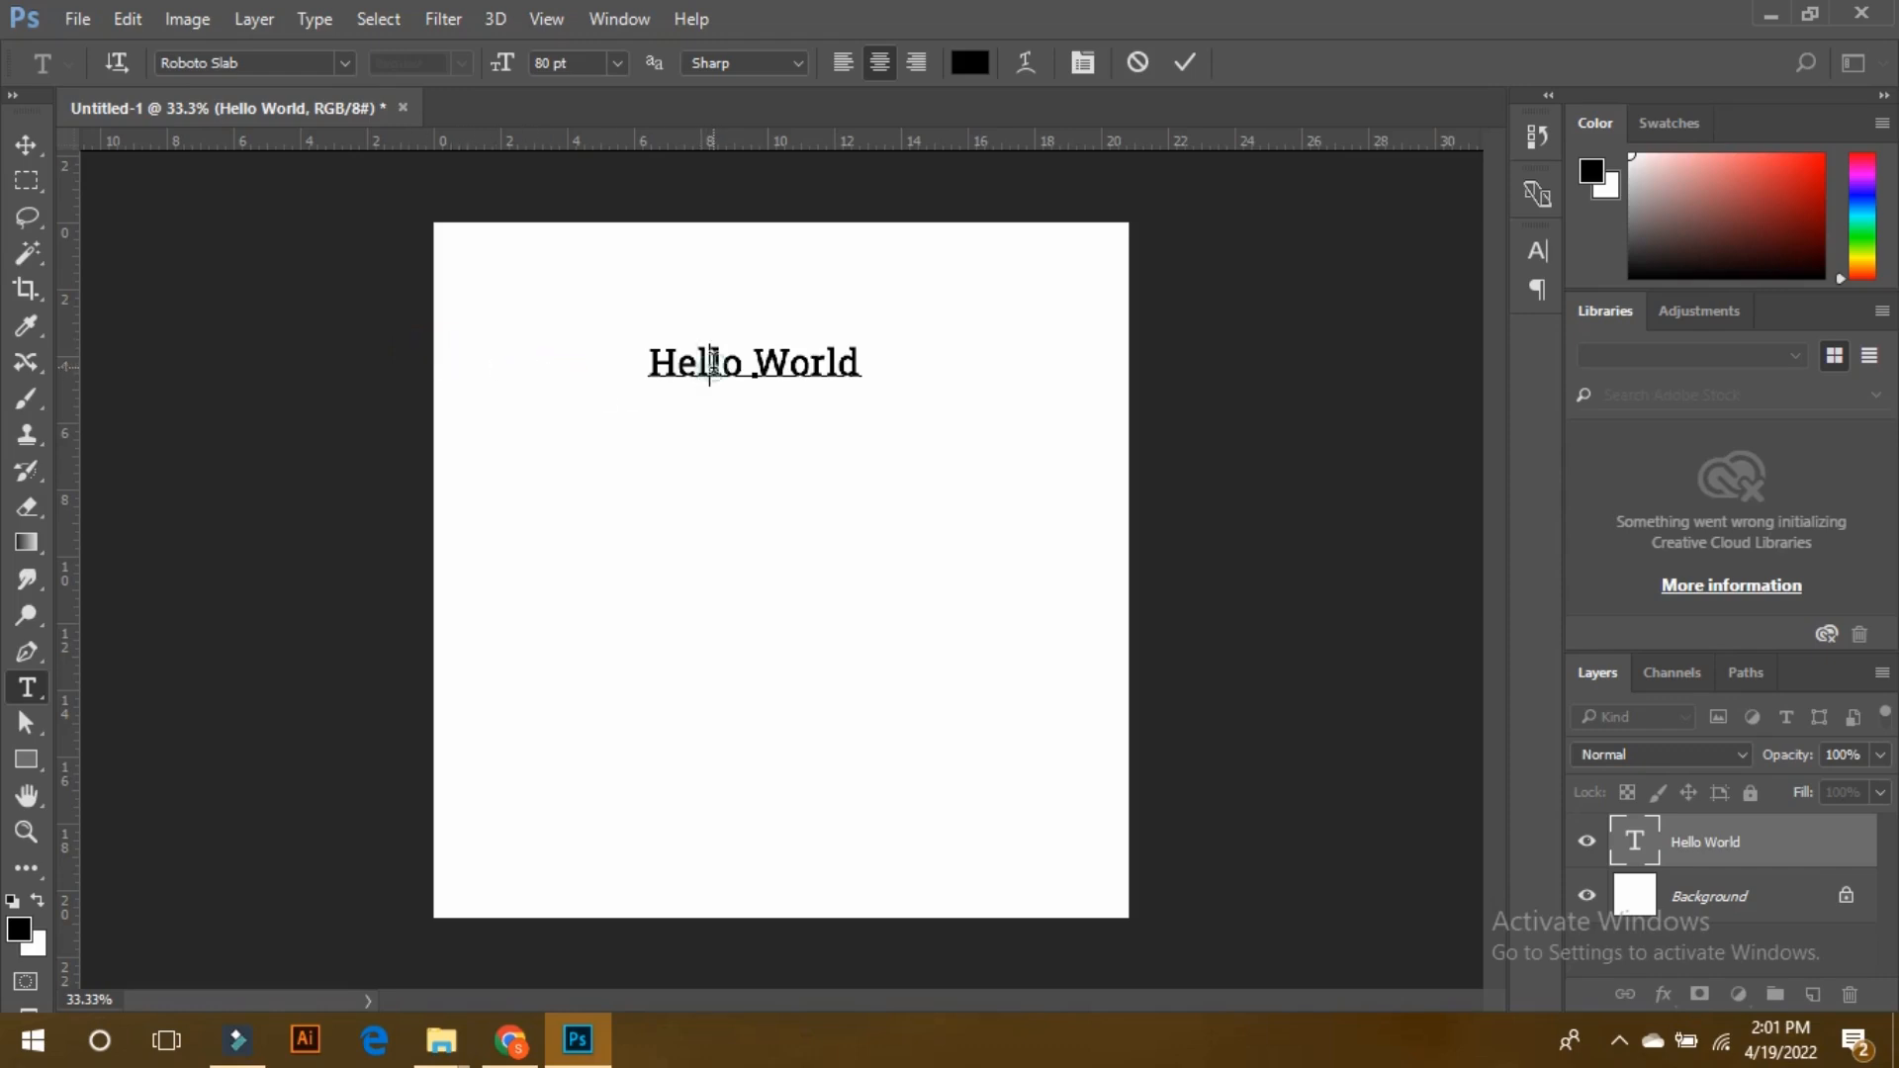
{"action": "triple_click", "coordinate": [714, 362]}
{"action": "left_click", "coordinate": [783, 364]}
{"action": "double_click", "coordinate": [672, 361]}
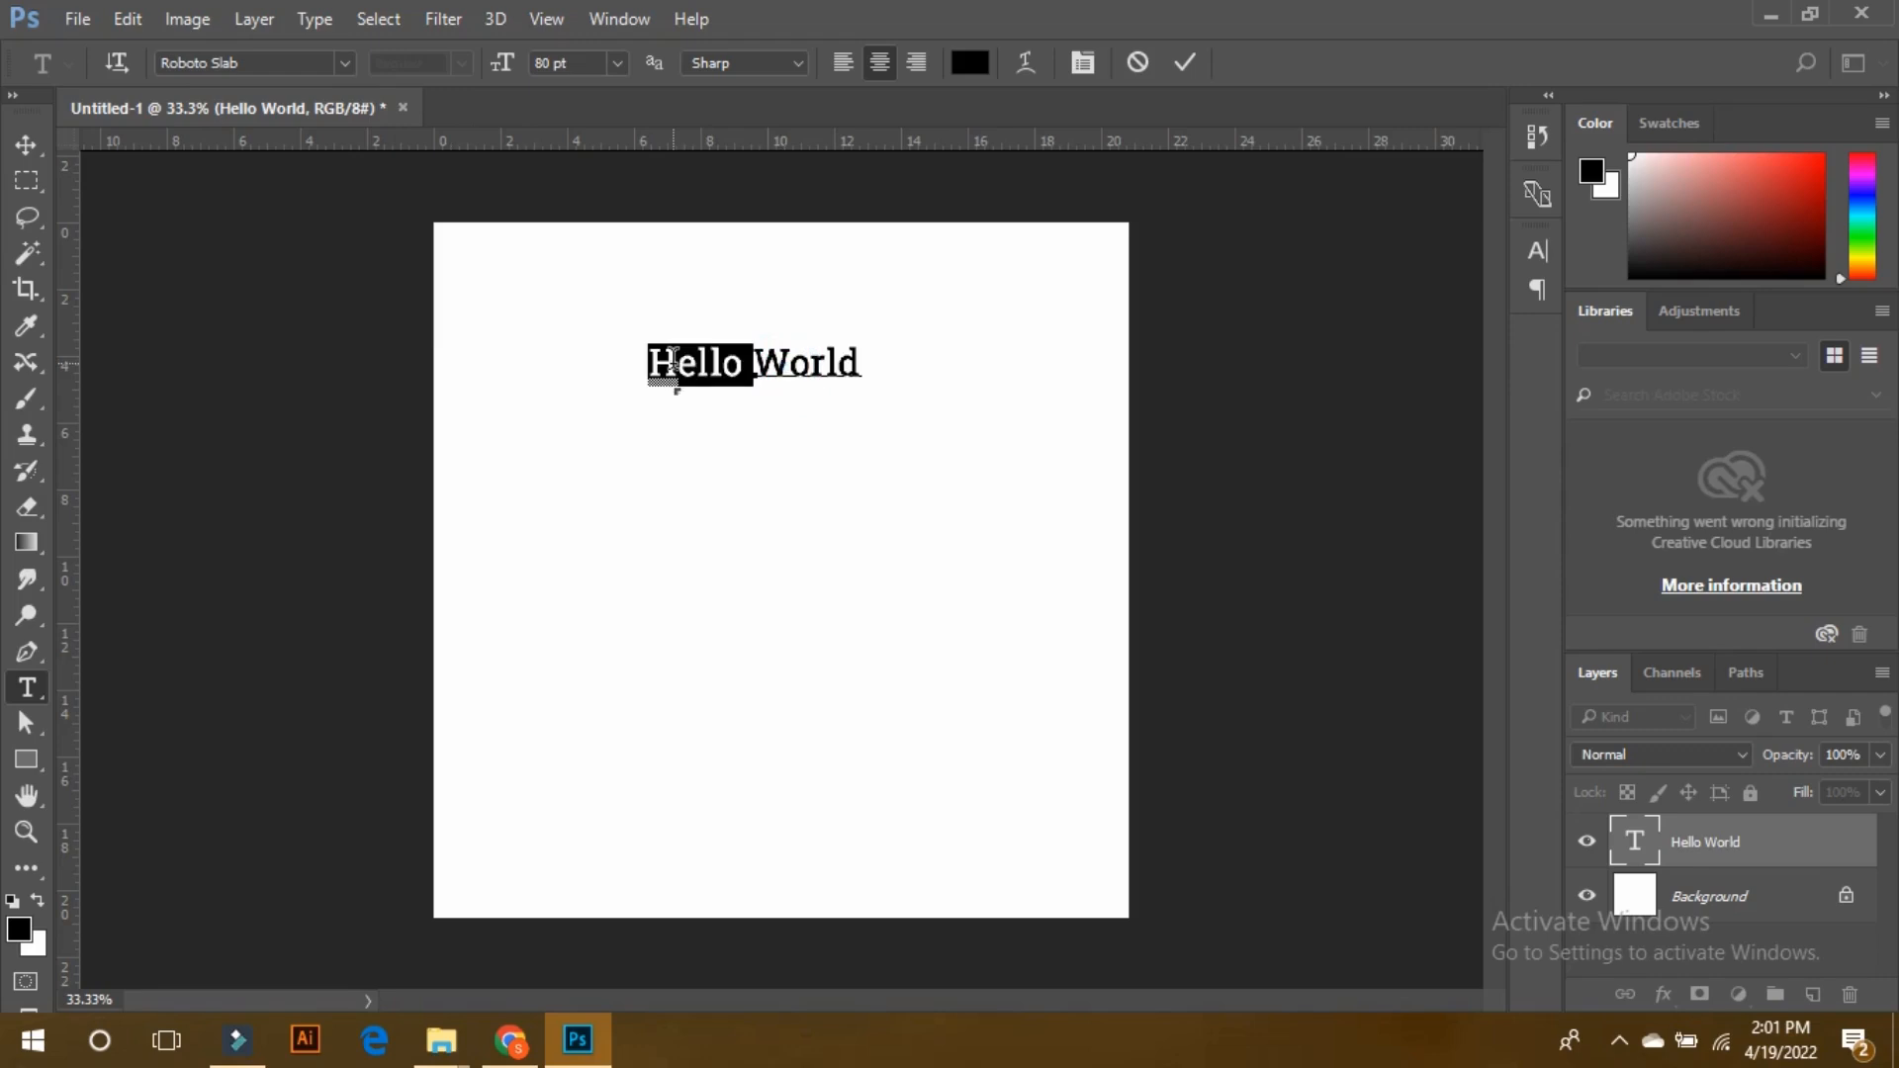
{"action": "left_click", "coordinate": [749, 362]}
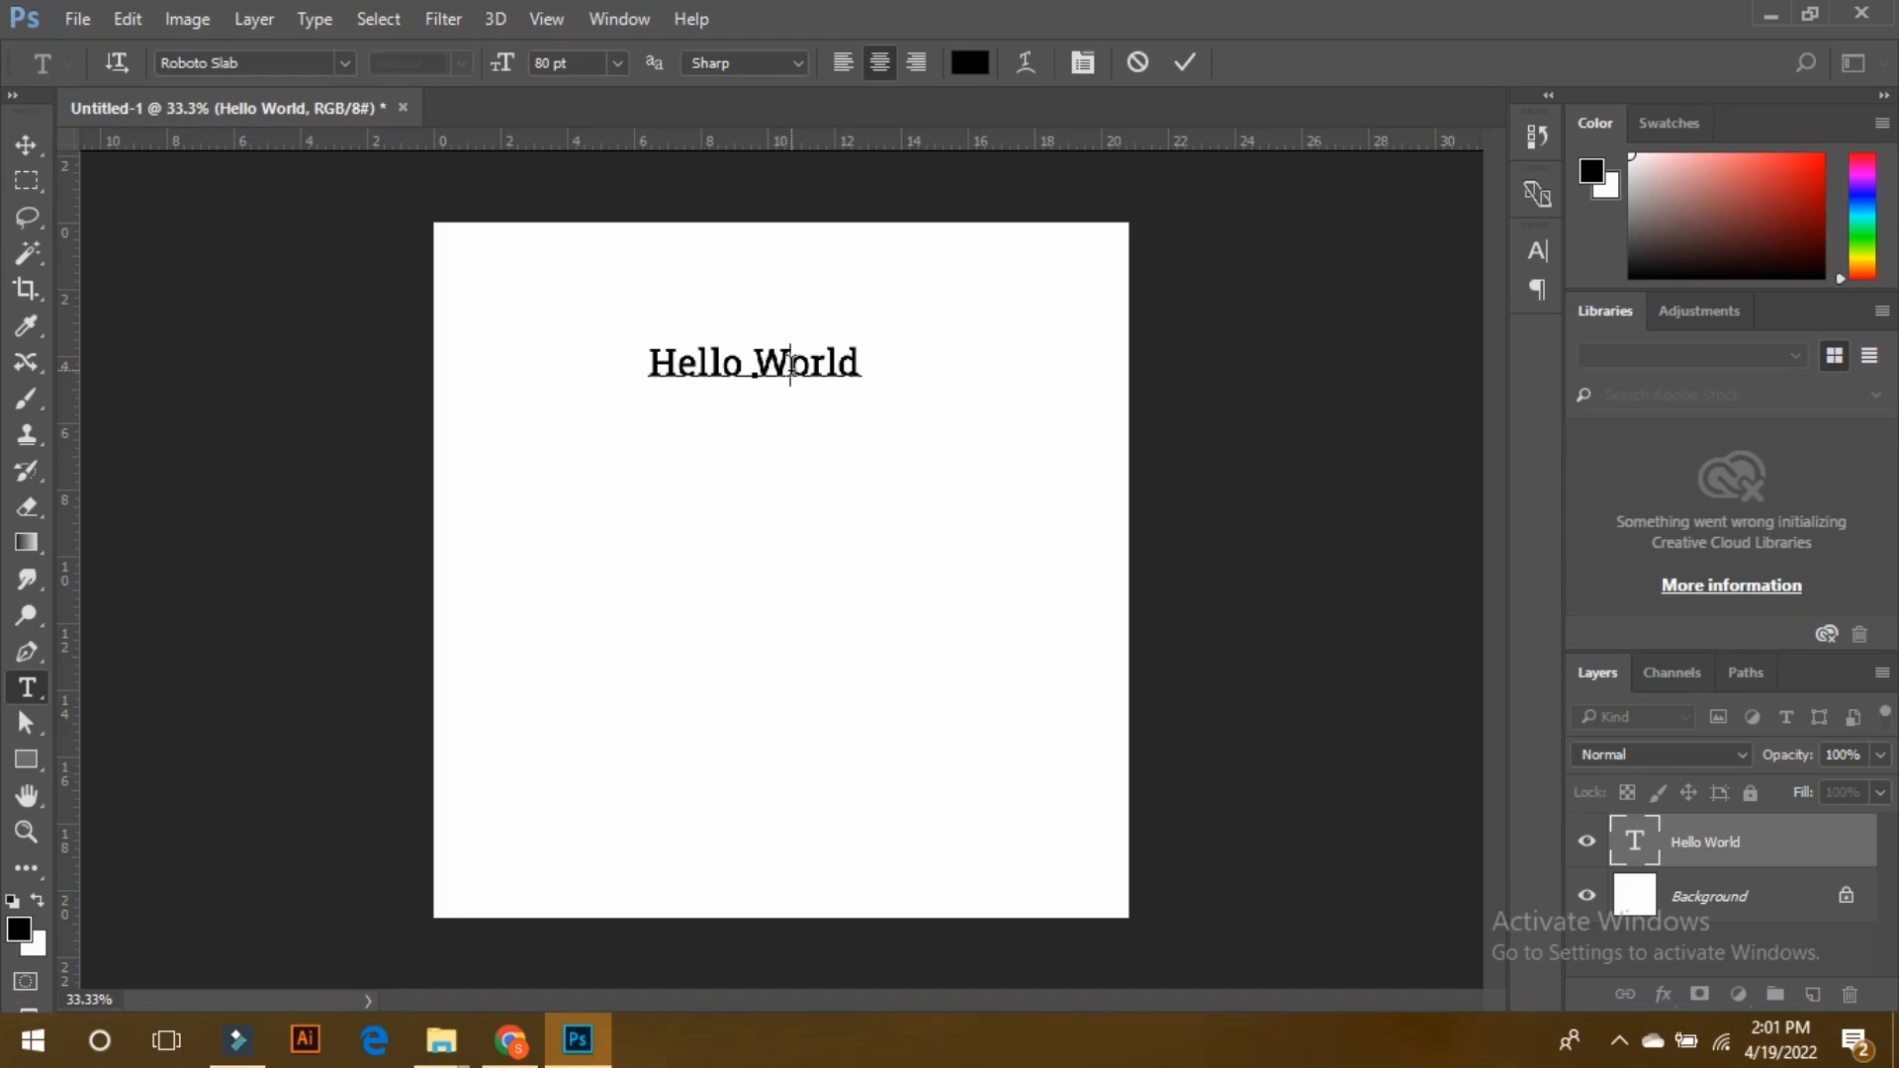
{"action": "key", "text": "ctrl+a"}
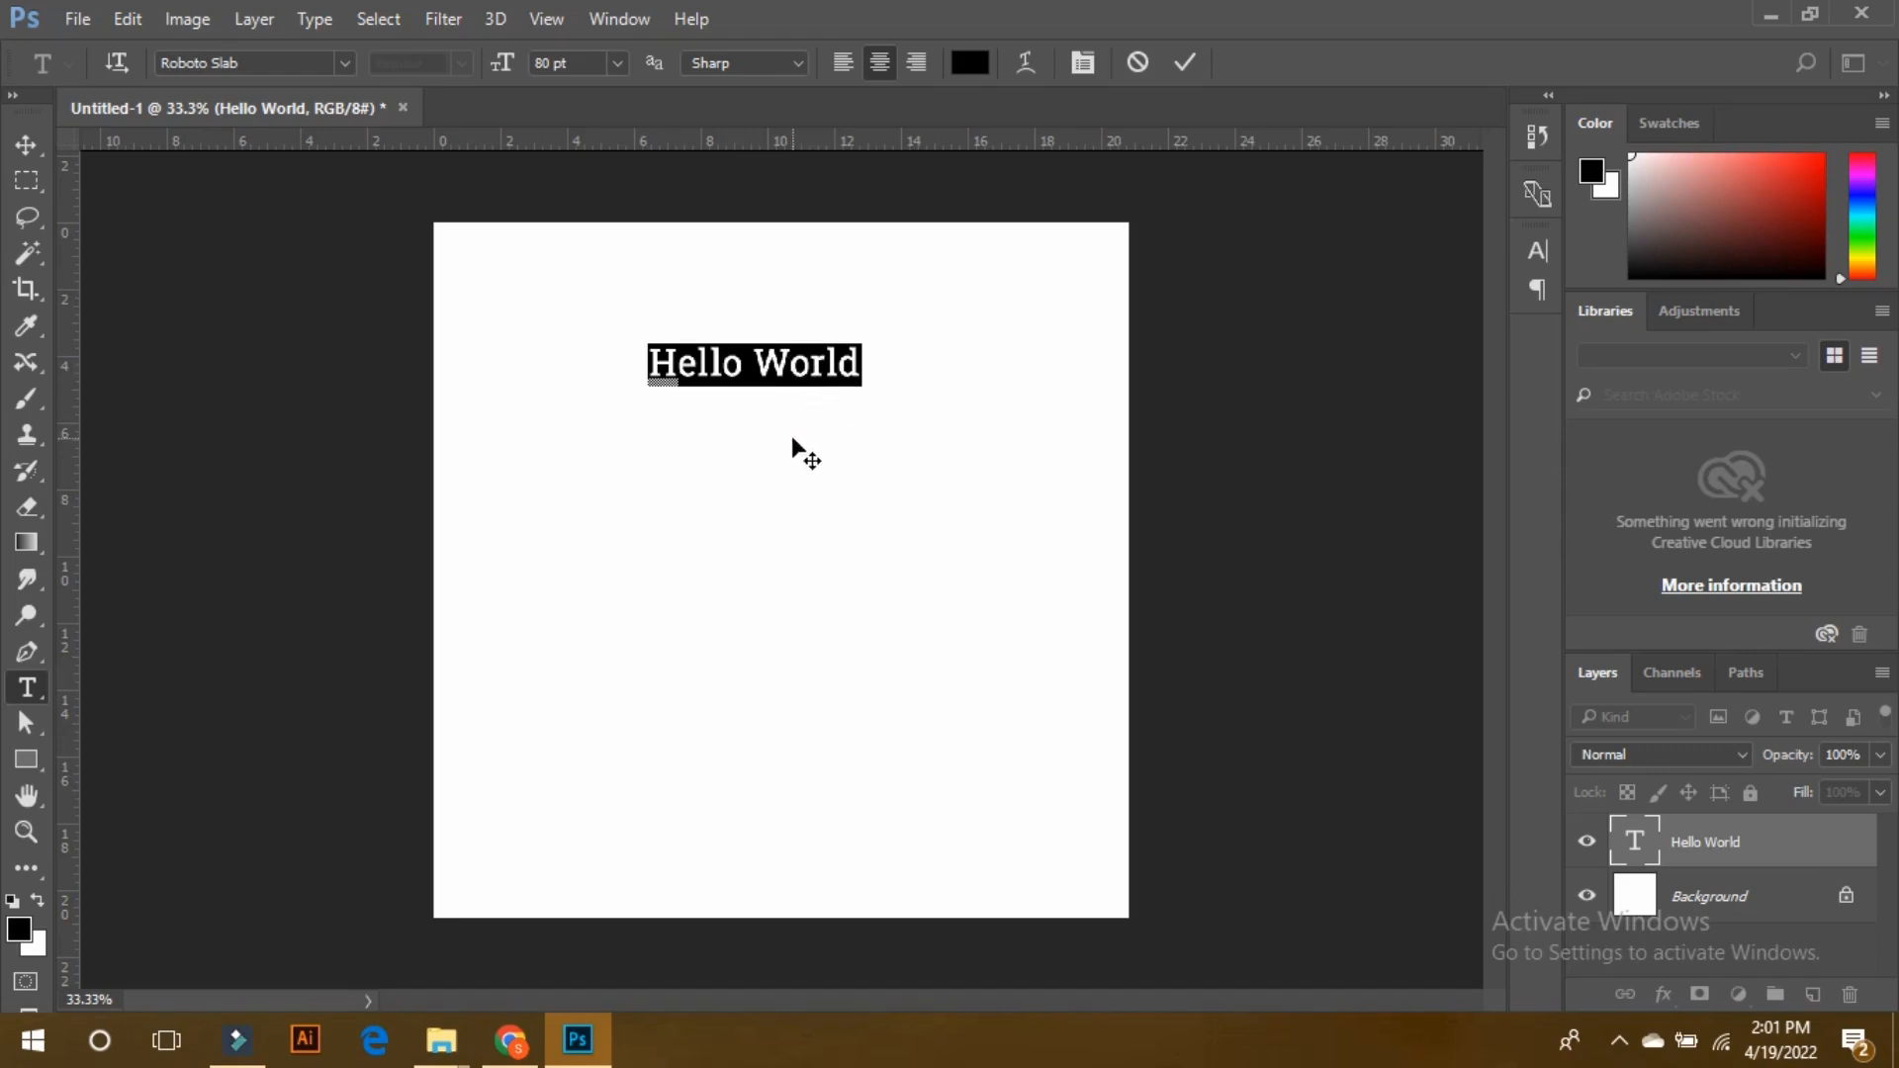
{"action": "left_click", "coordinate": [825, 366]}
{"action": "left_click_drag", "start_coordinate": [859, 366], "coordinate": [651, 368]}
Try the Lobster font on the selected "Hello World" text and settle on Arial.
{"action": "left_click", "coordinate": [318, 91]}
{"action": "left_click", "coordinate": [341, 61]}
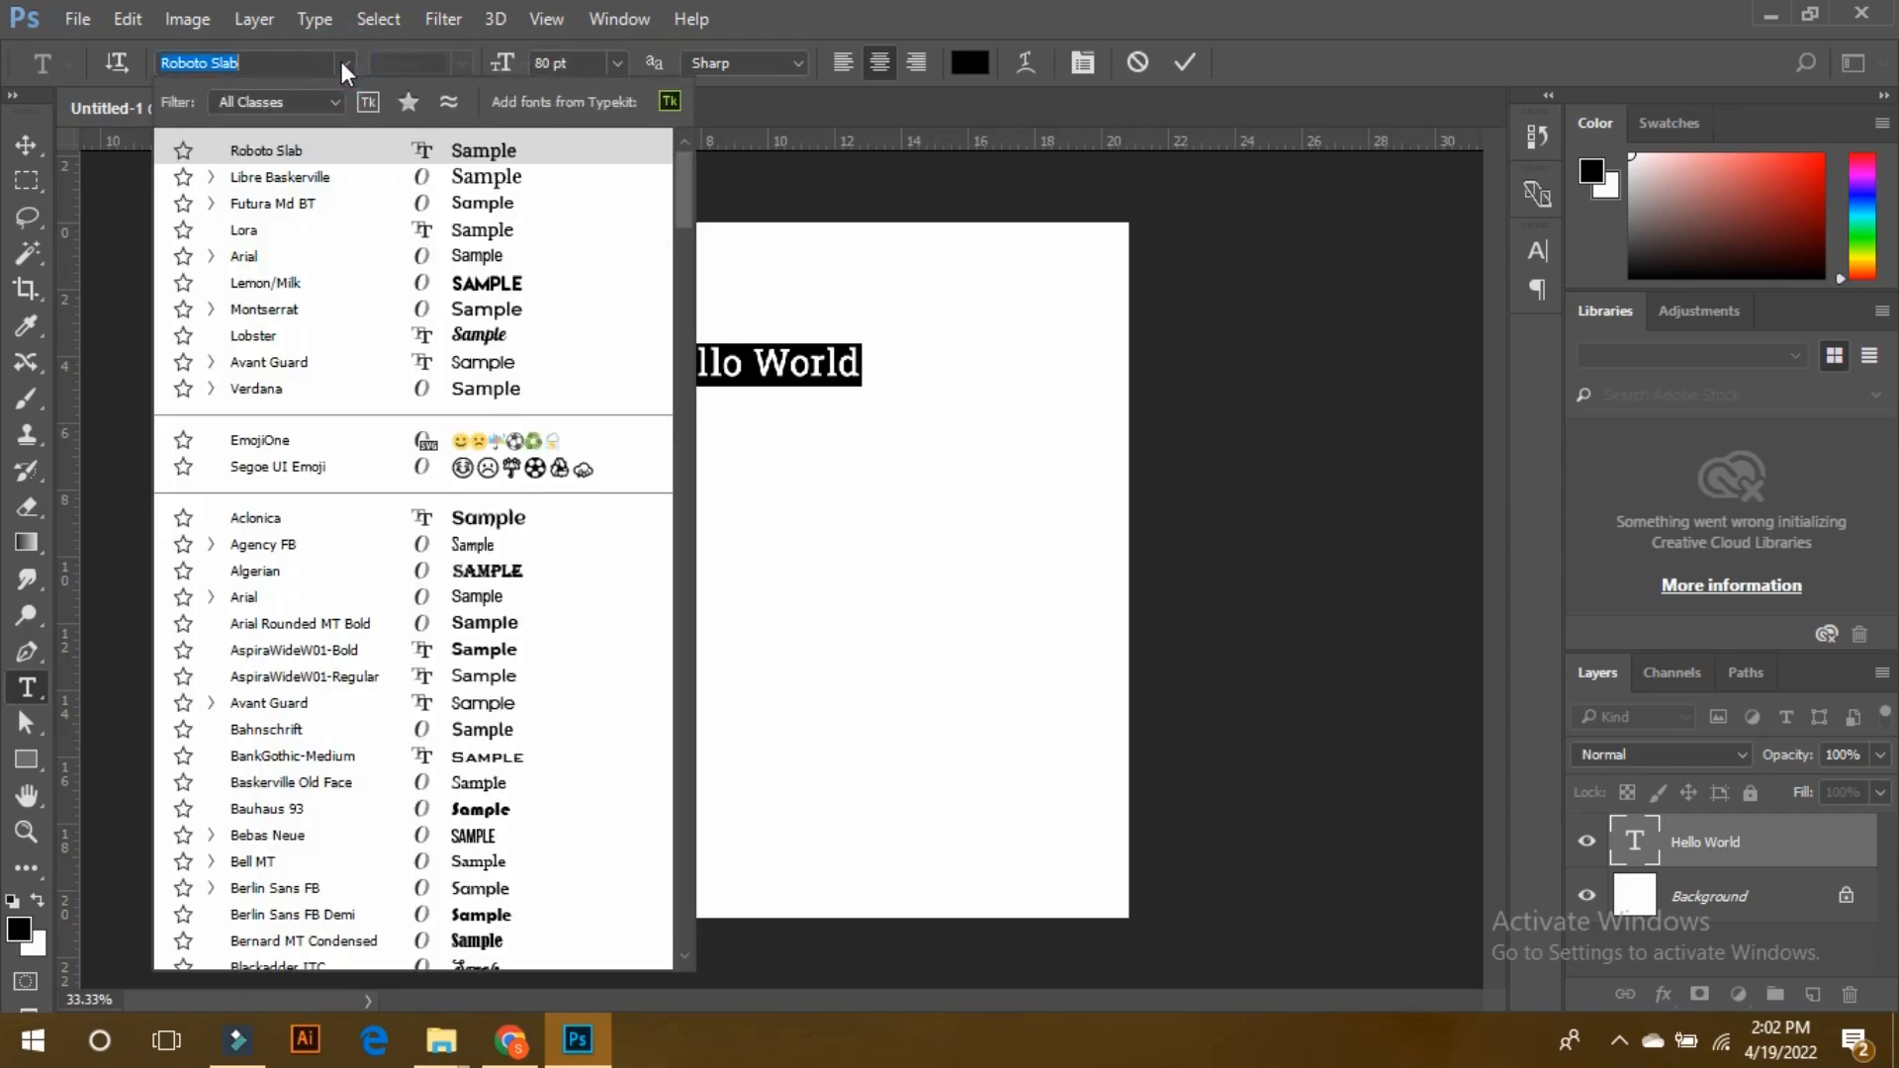
{"action": "left_click", "coordinate": [504, 194]}
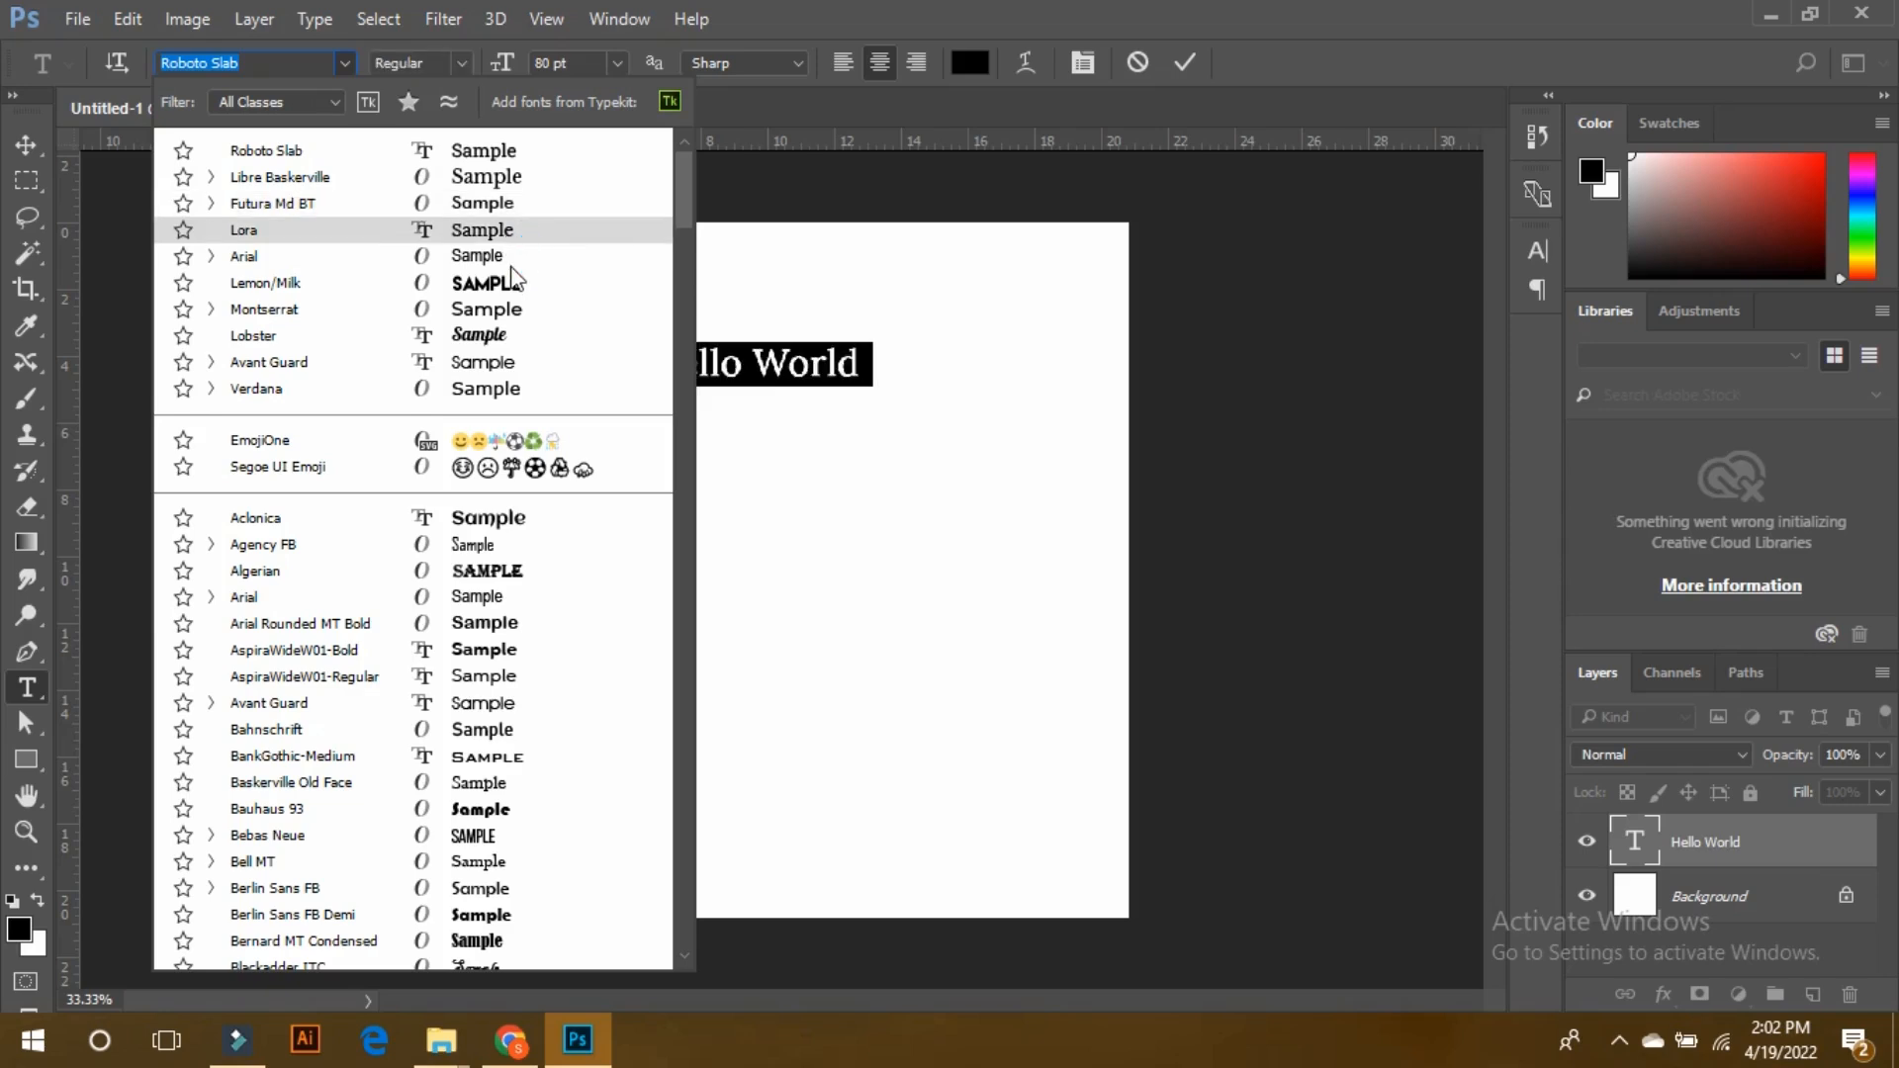
{"action": "left_click", "coordinate": [495, 344]}
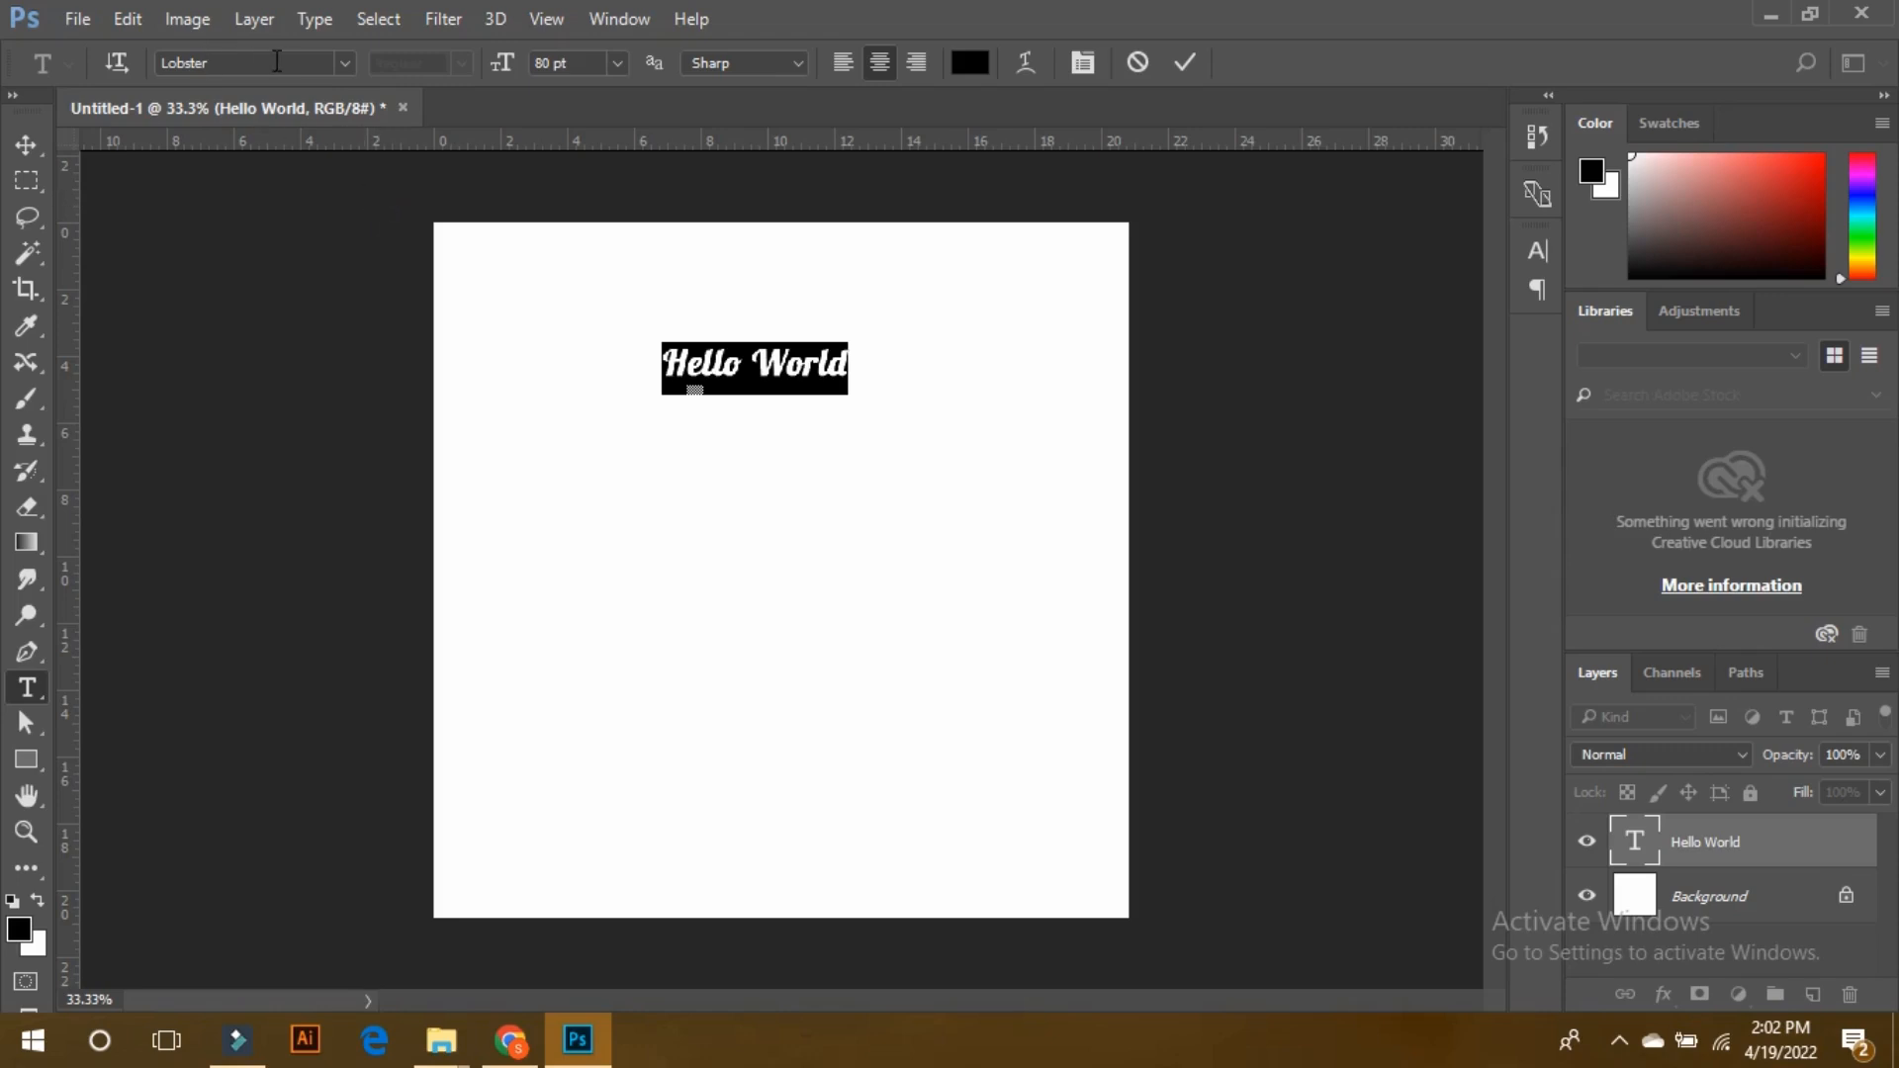
{"action": "left_click", "coordinate": [343, 64]}
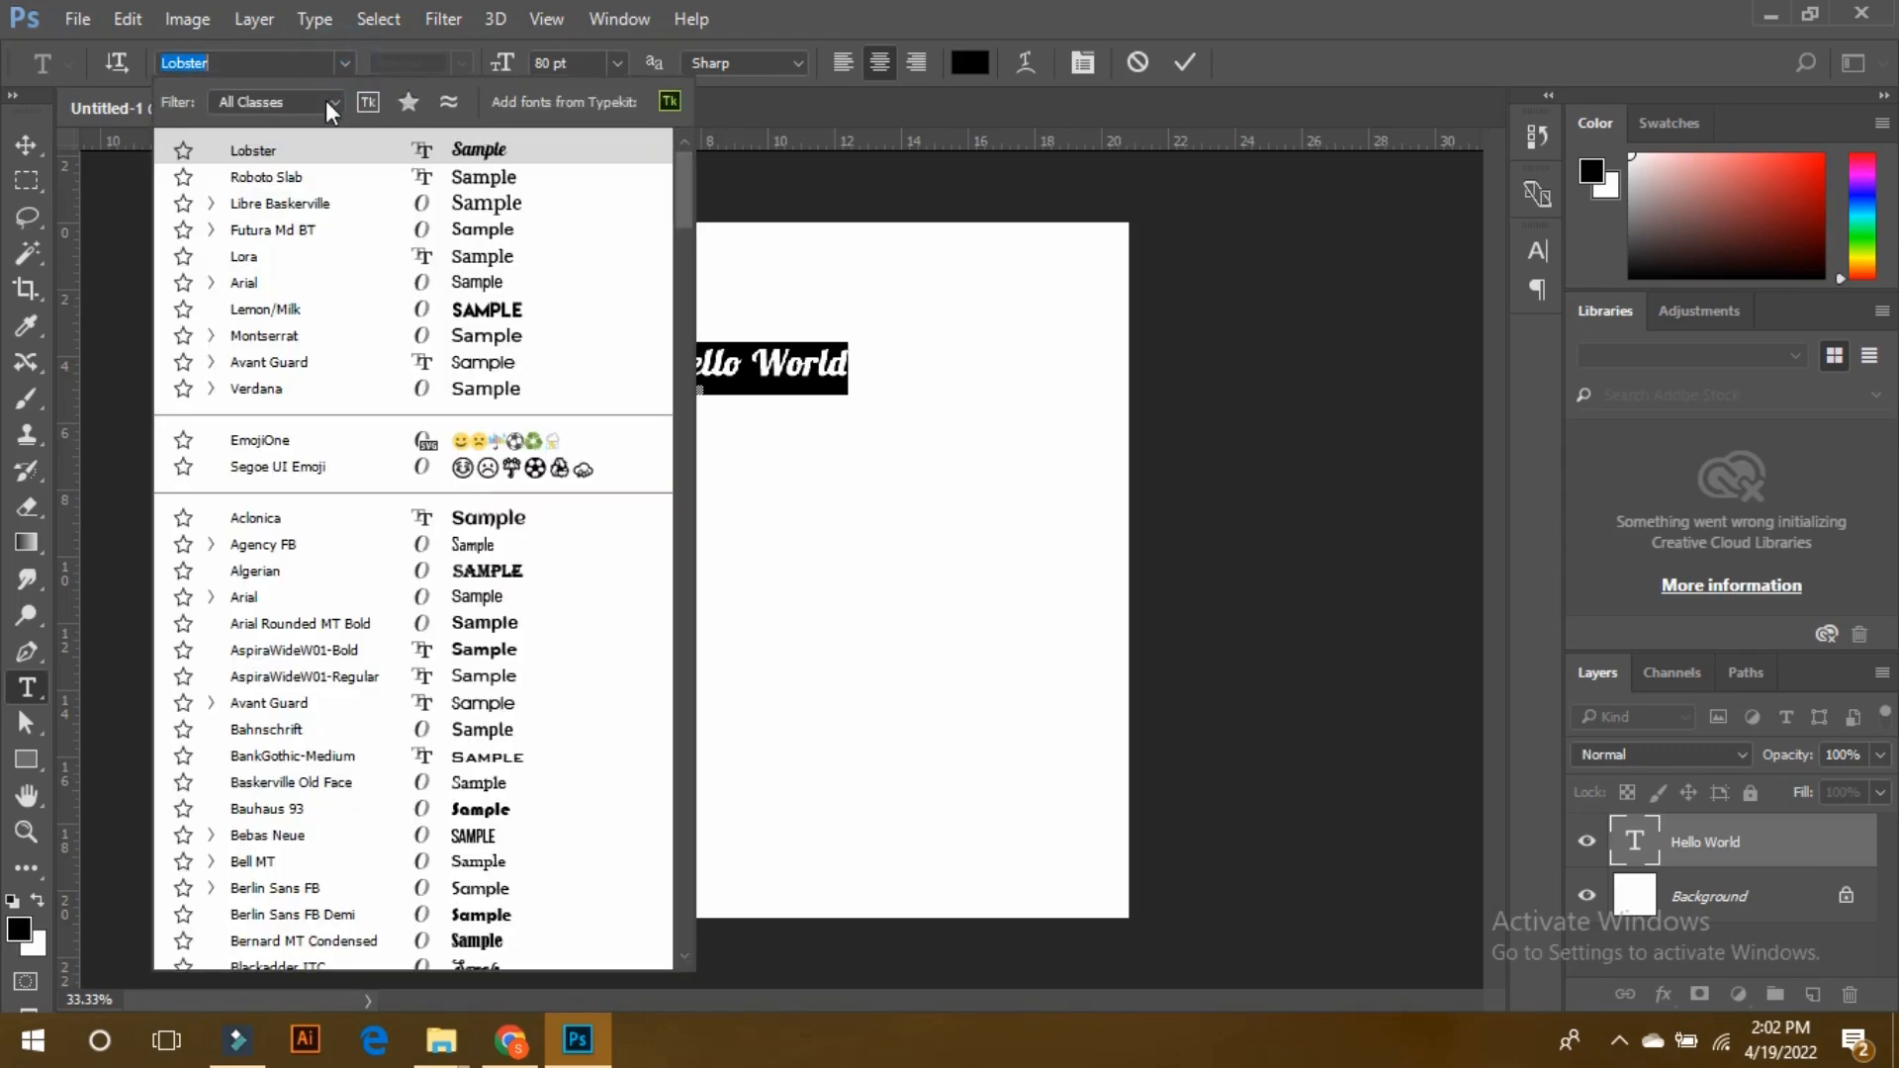
{"action": "left_click", "coordinate": [278, 287]}
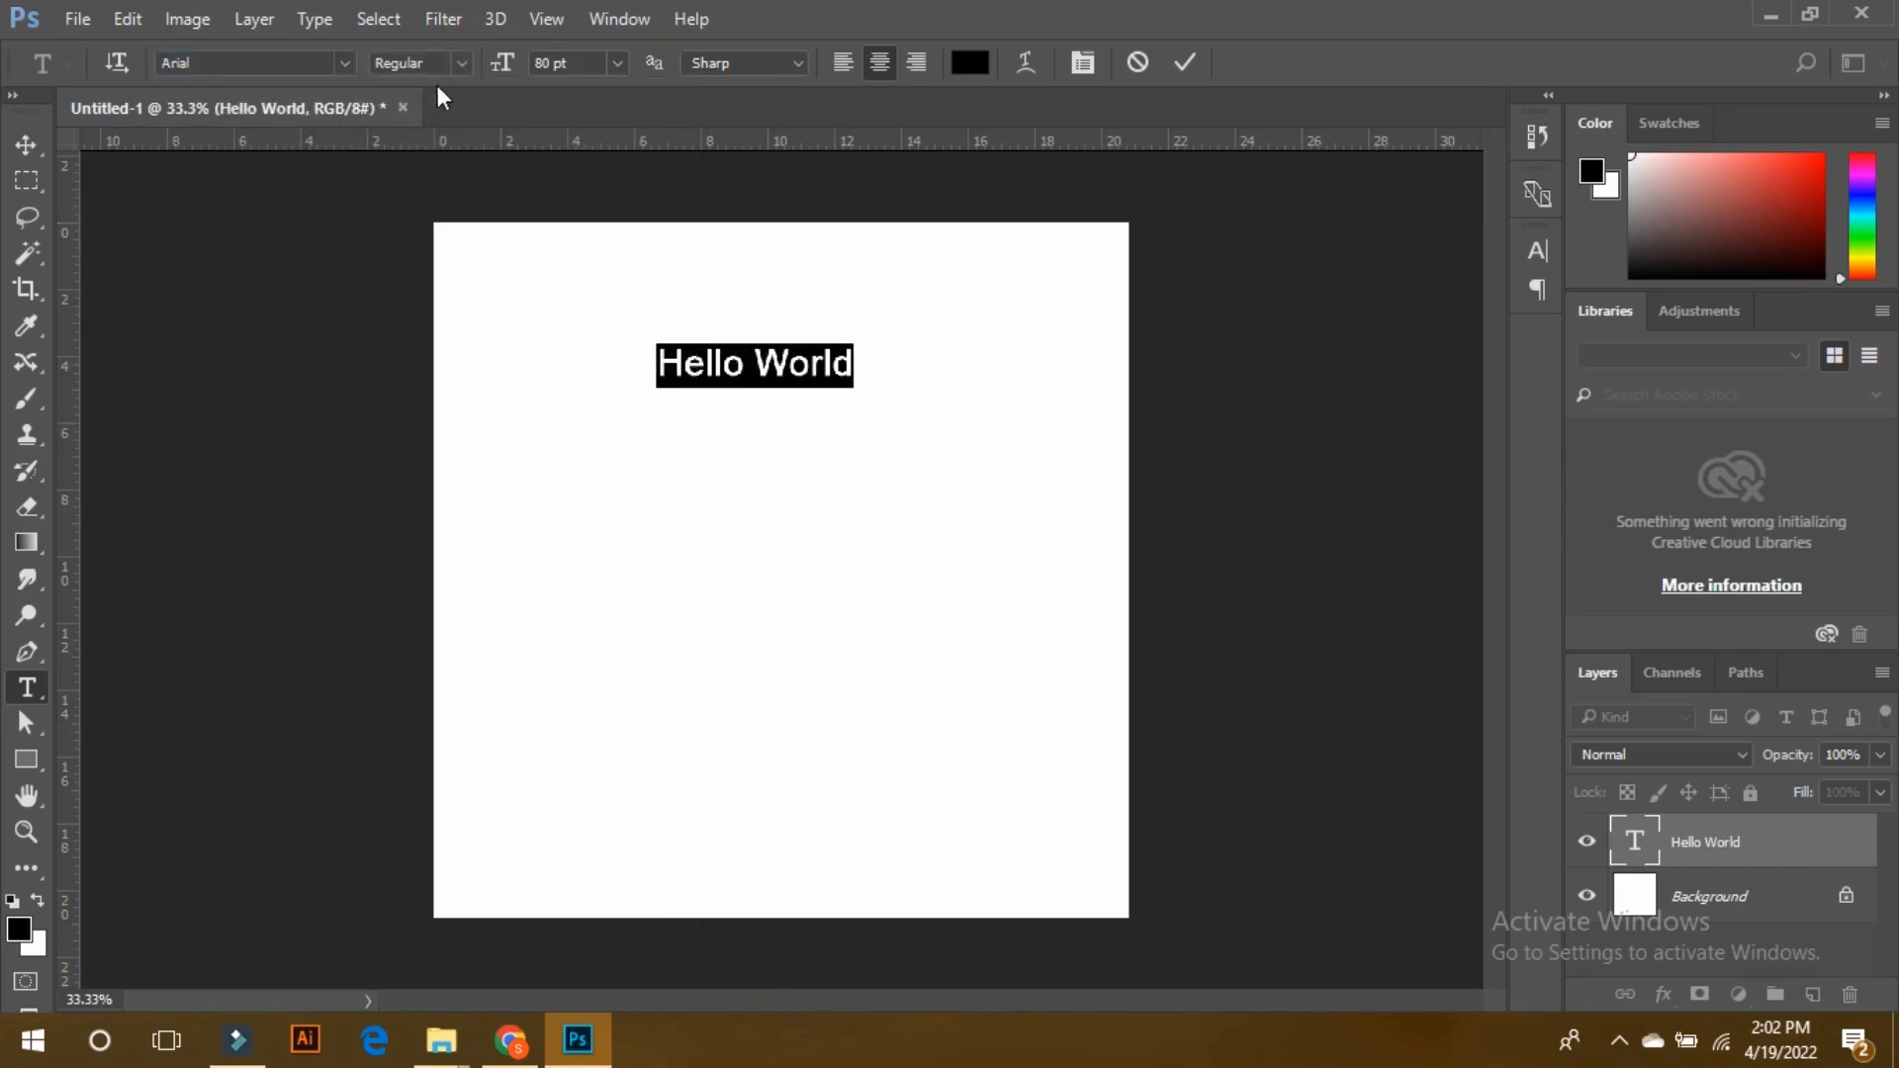
Try the Italic, Bold and Bold Italic styles on the selected text and settle on Narrow.
{"action": "left_click", "coordinate": [463, 62]}
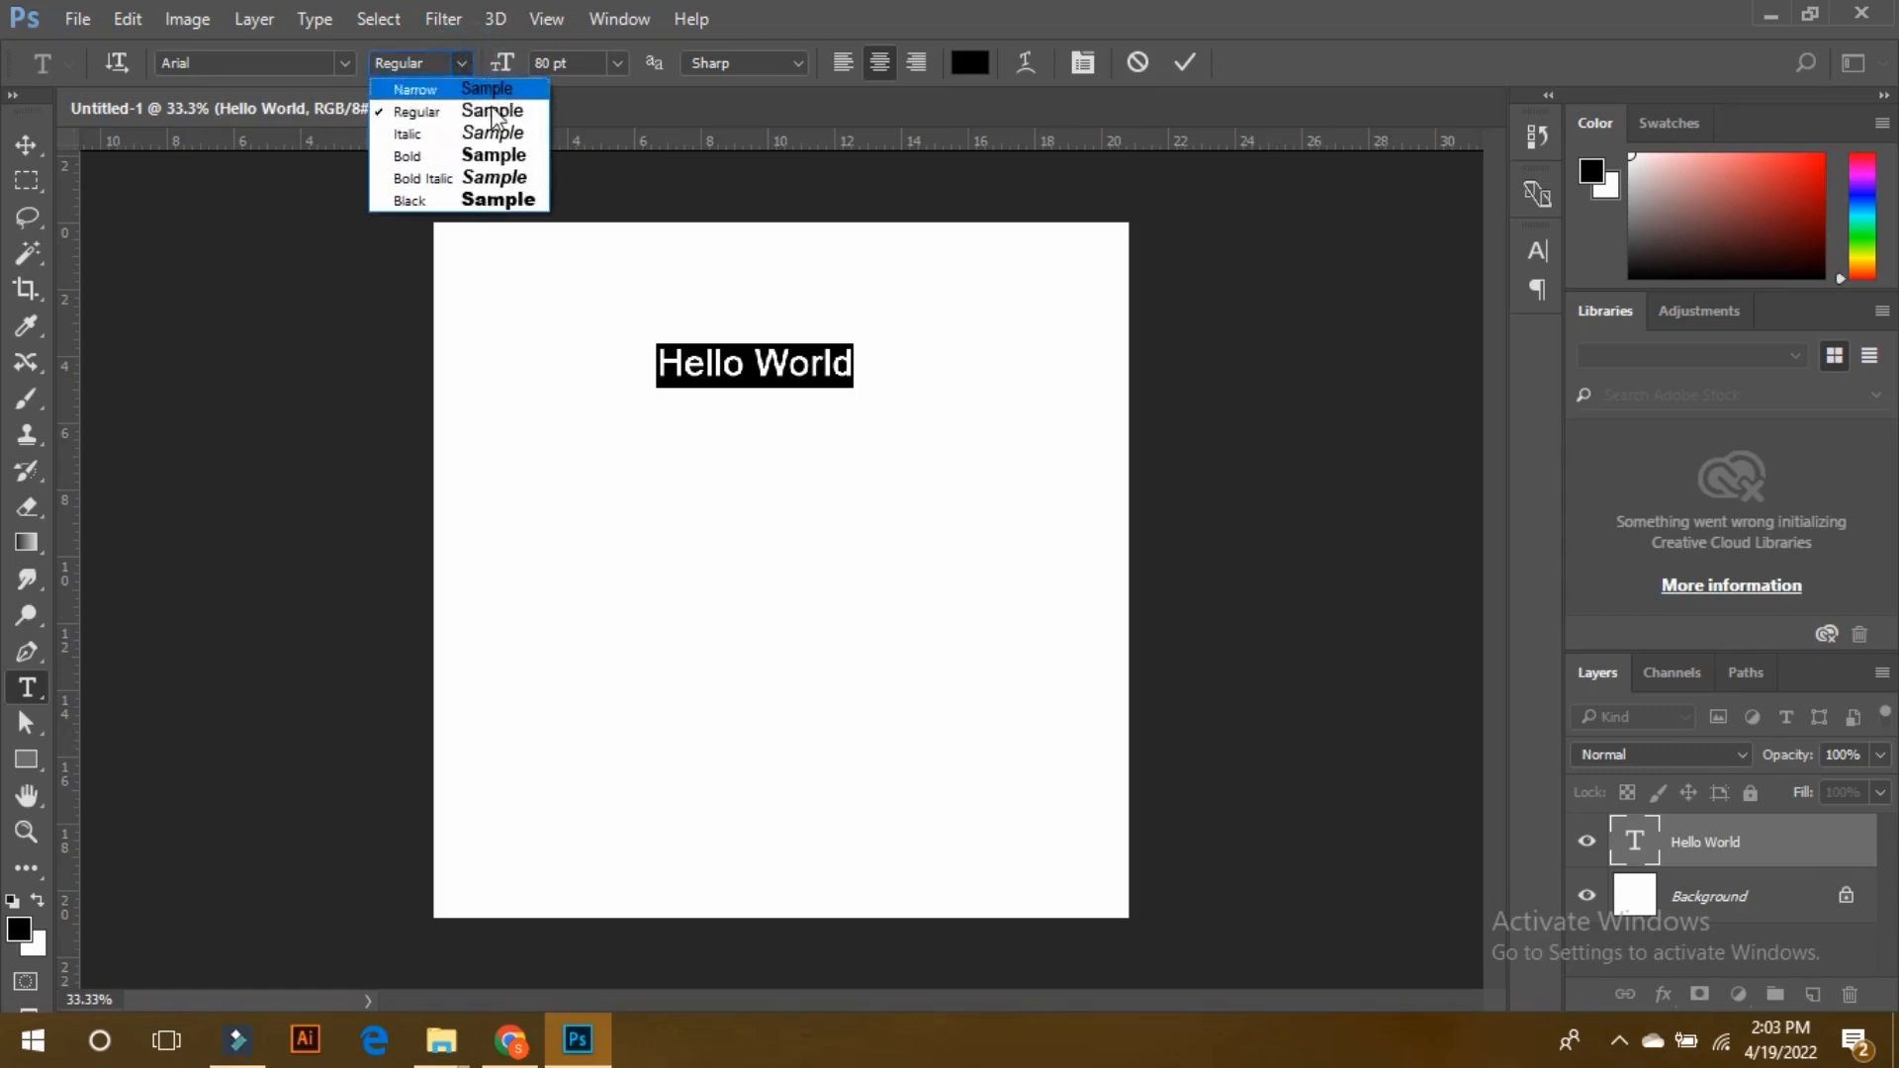
{"action": "left_click", "coordinate": [494, 135]}
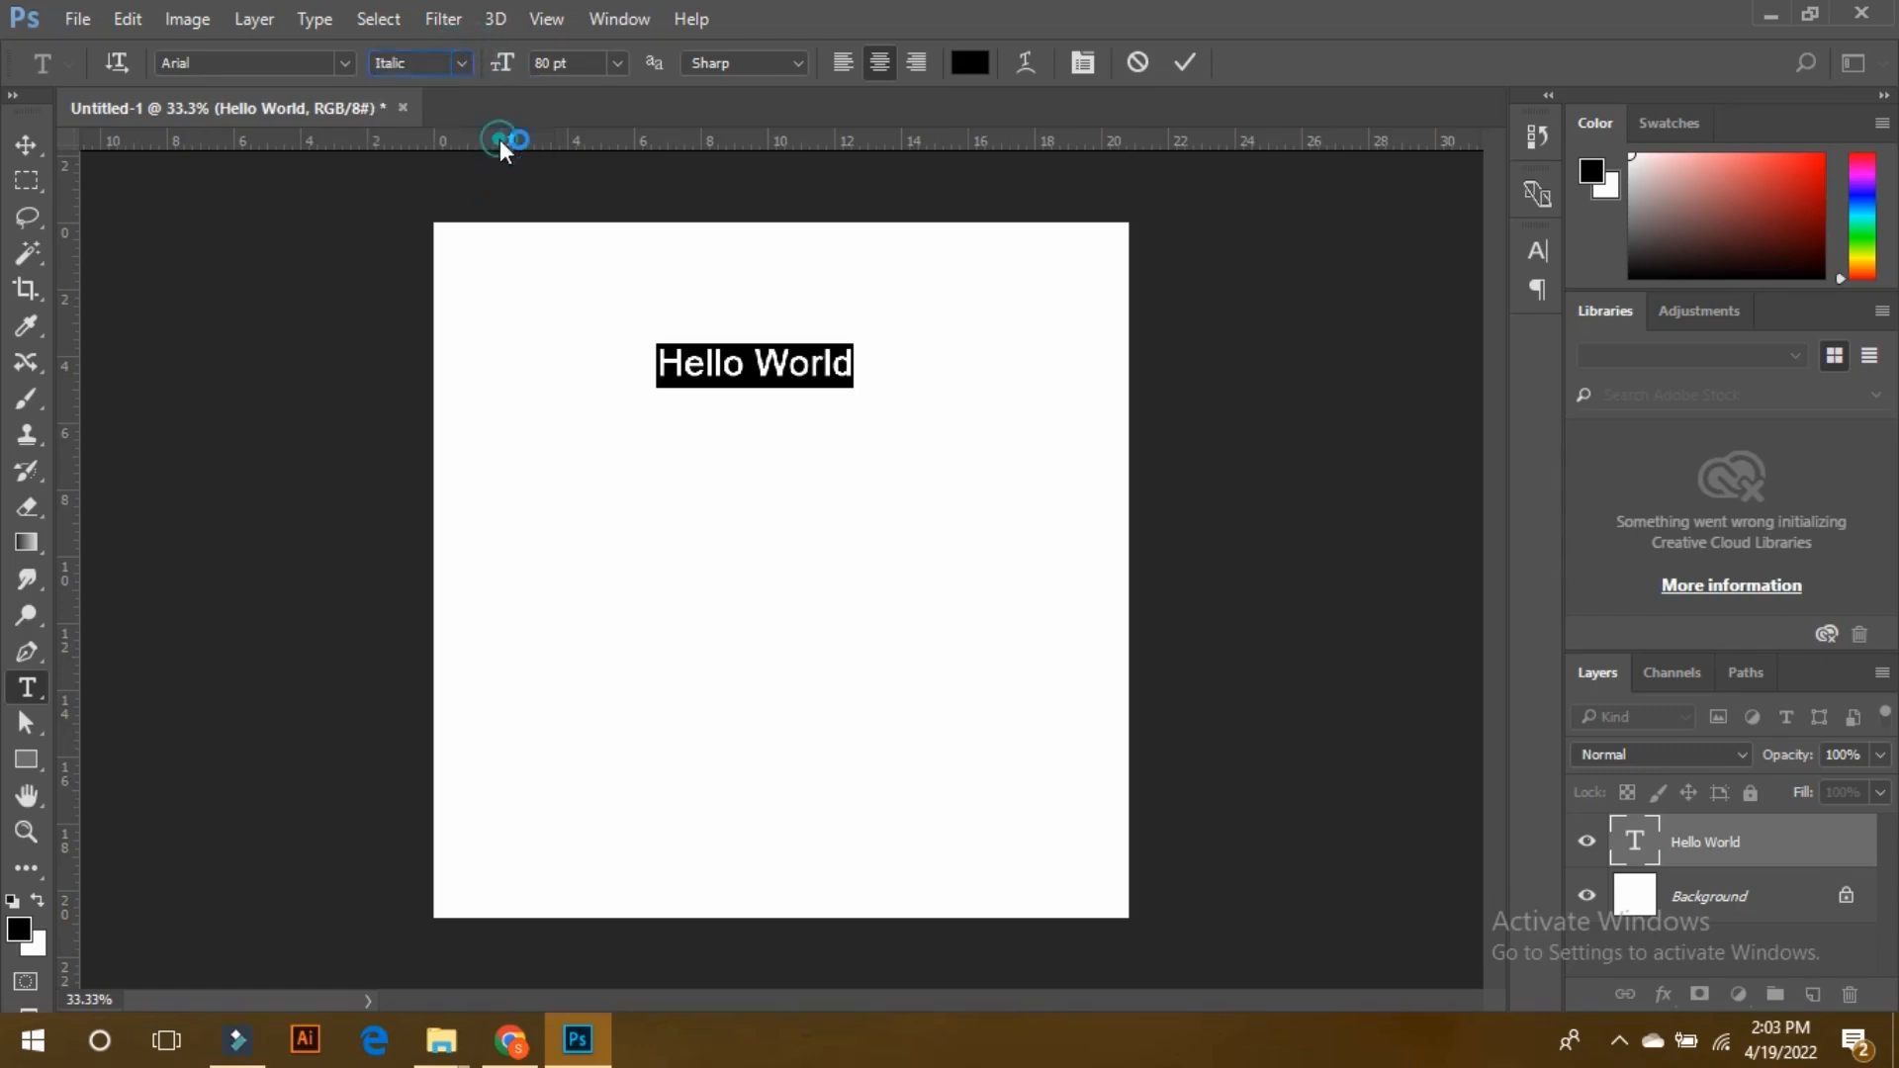
{"action": "left_click", "coordinate": [462, 63]}
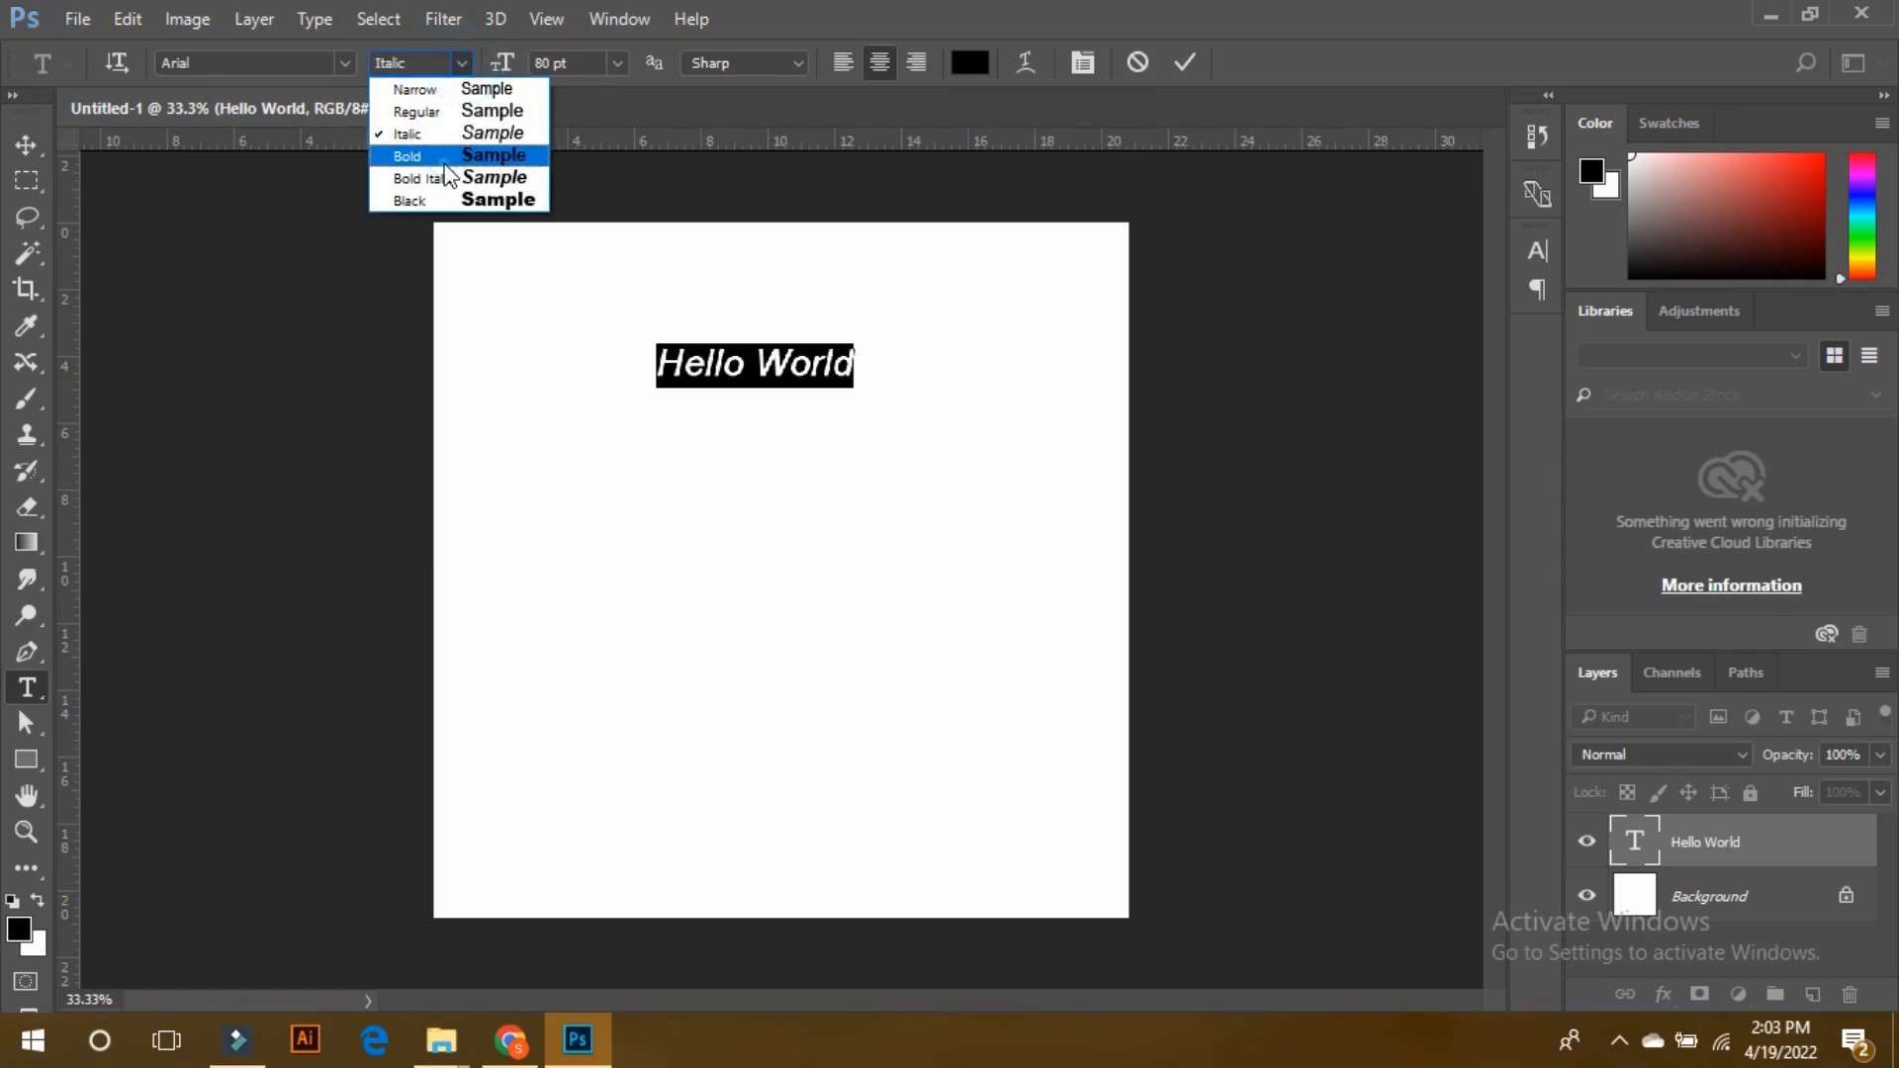
{"action": "left_click", "coordinate": [444, 164]}
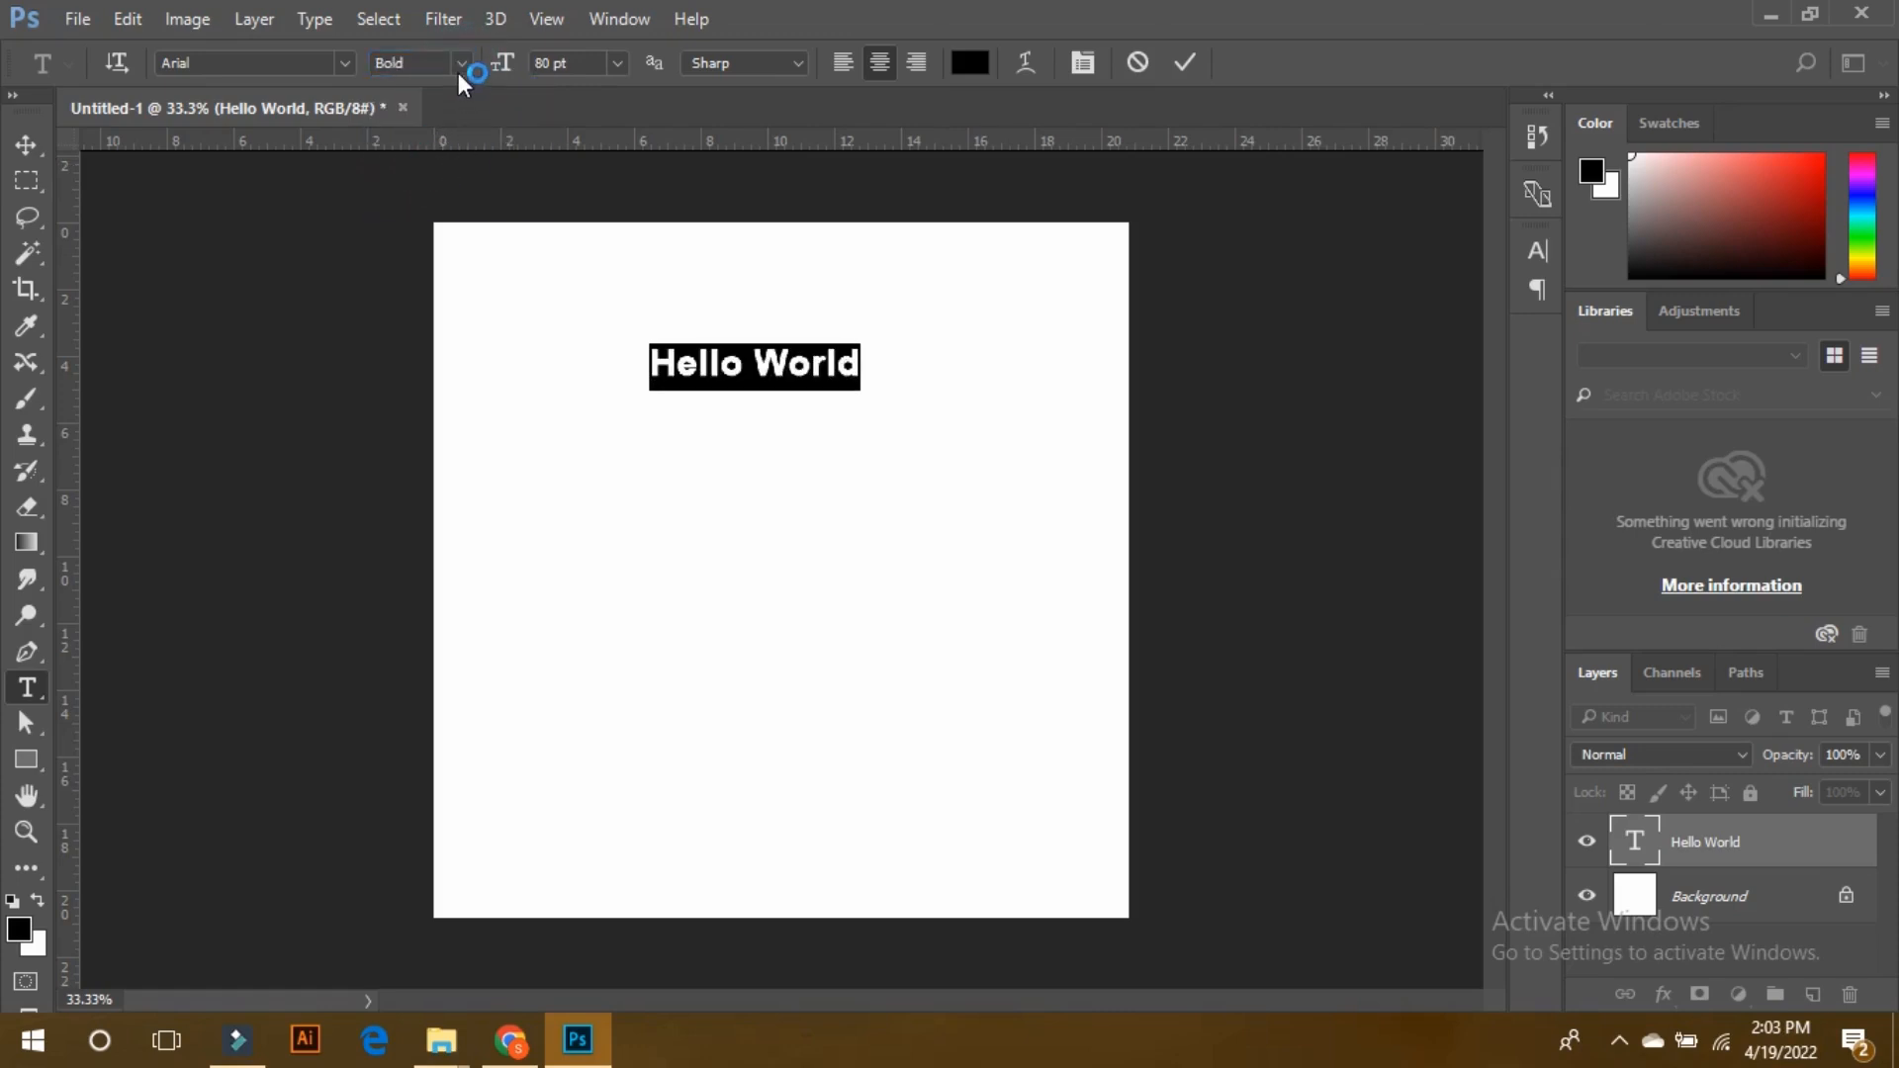
{"action": "left_click", "coordinate": [460, 67]}
{"action": "left_click", "coordinate": [443, 182]}
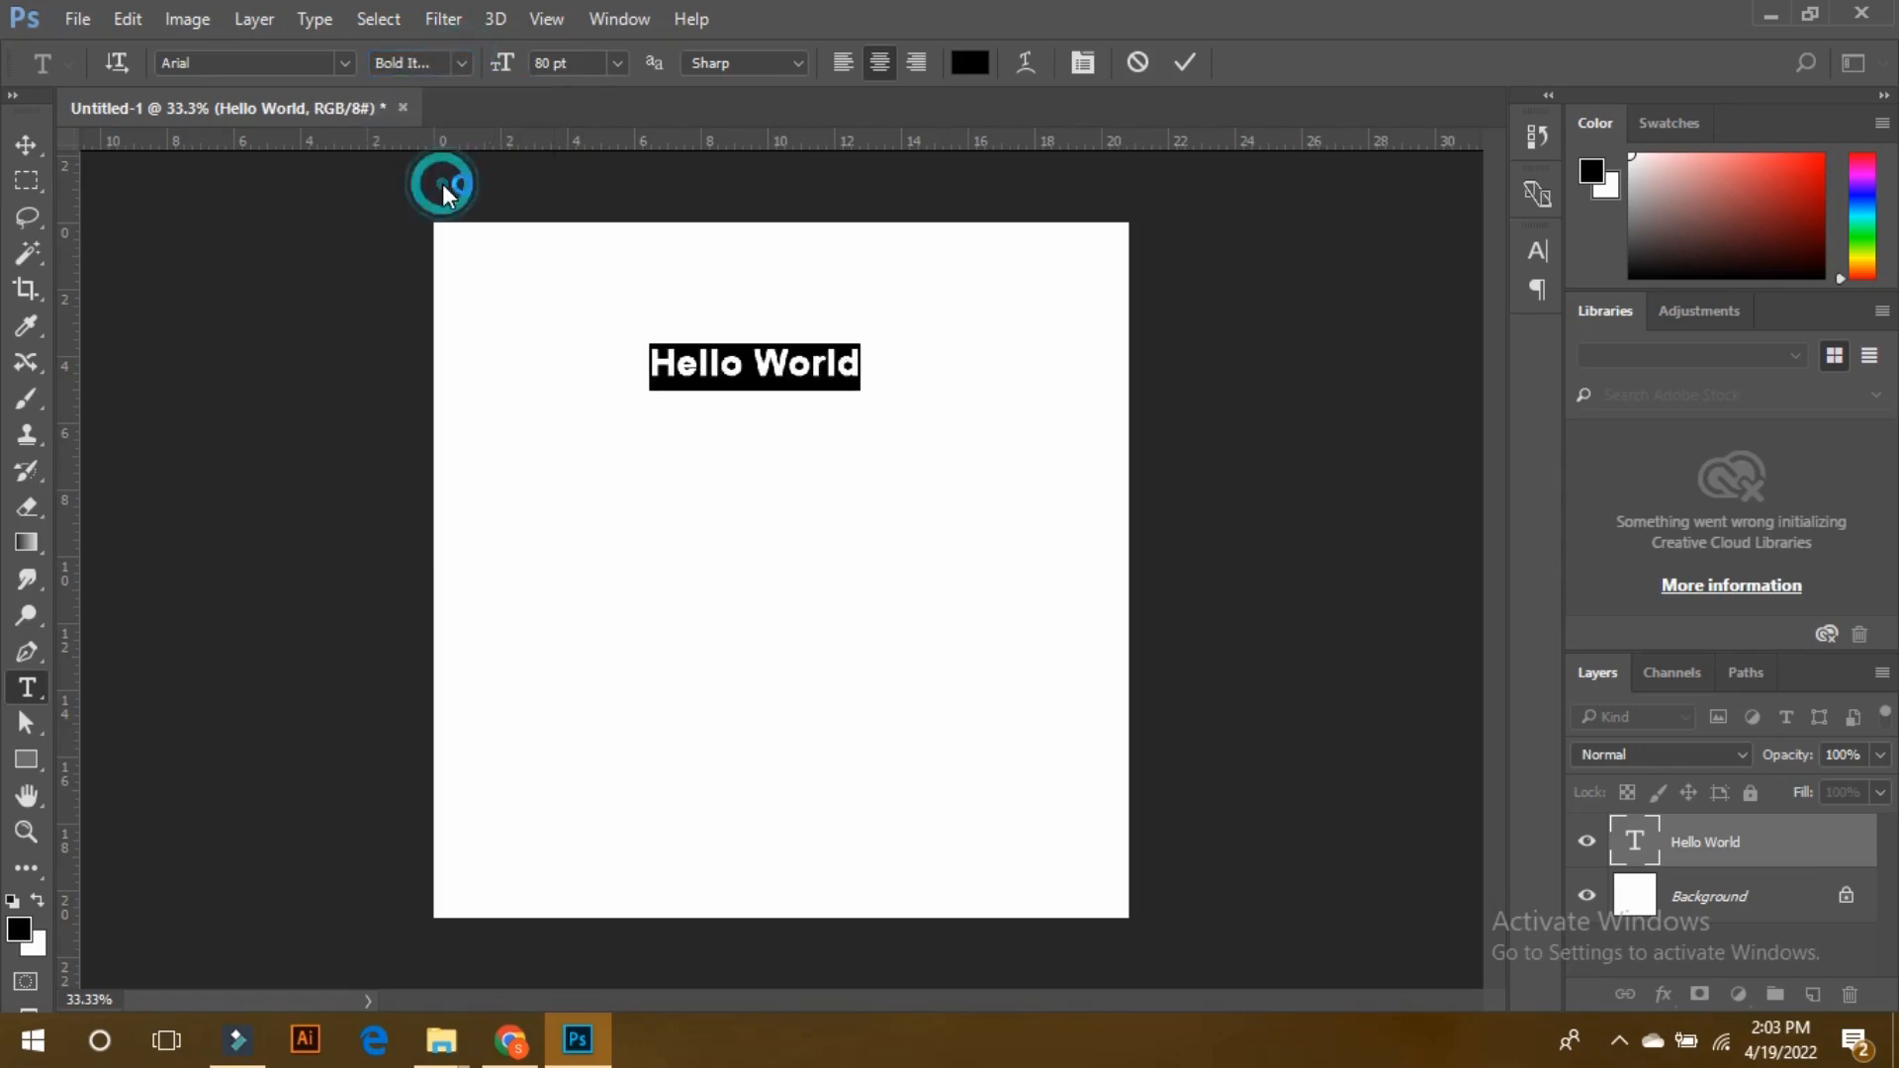
{"action": "left_click", "coordinate": [469, 62]}
{"action": "left_click", "coordinate": [405, 91]}
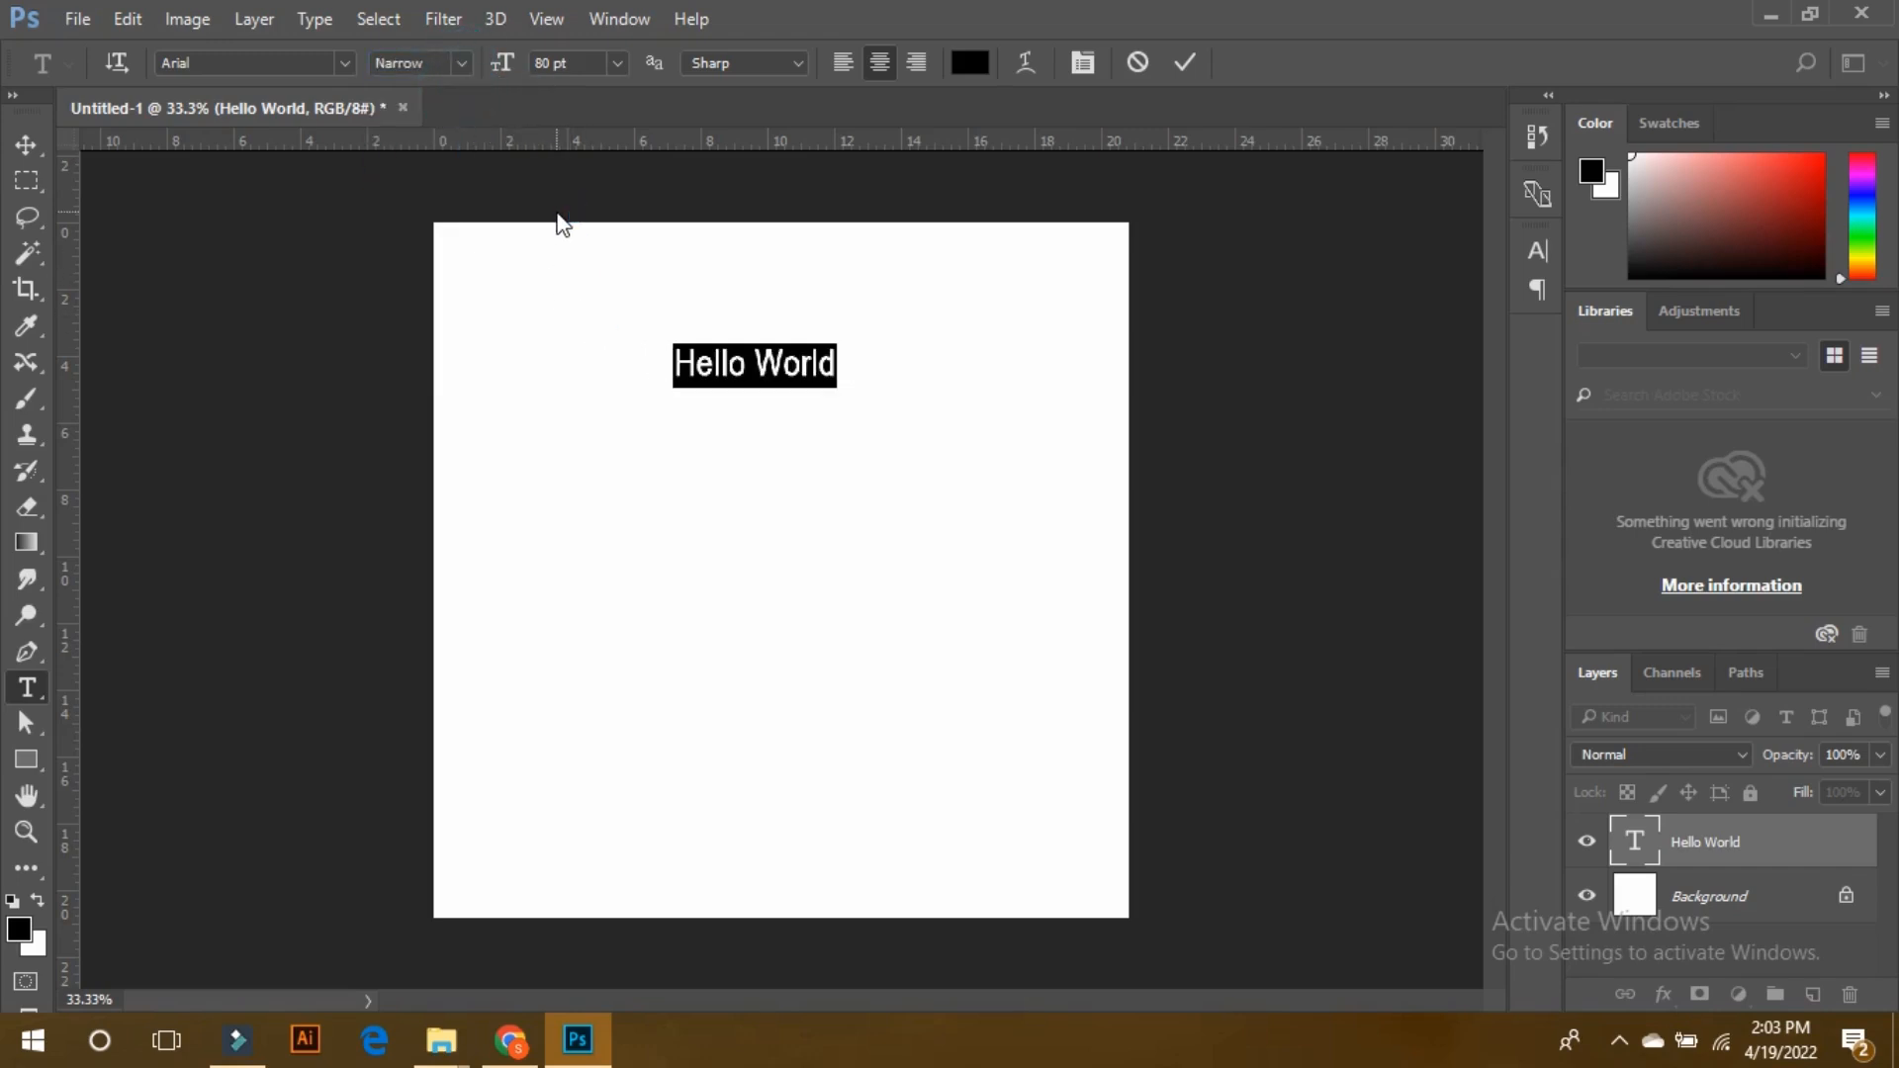
Adjust the font size of the selected "Hello World" text to 92 pt.
{"action": "left_click", "coordinate": [583, 65]}
{"action": "key", "text": "Up"}
{"action": "key", "text": "Up"}
{"action": "key", "text": "Up"}
{"action": "key", "text": "Up"}
{"action": "key", "text": "Up"}
{"action": "key", "text": "Up"}
{"action": "key", "text": "Up"}
{"action": "key", "text": "Up"}
{"action": "key", "text": "Up"}
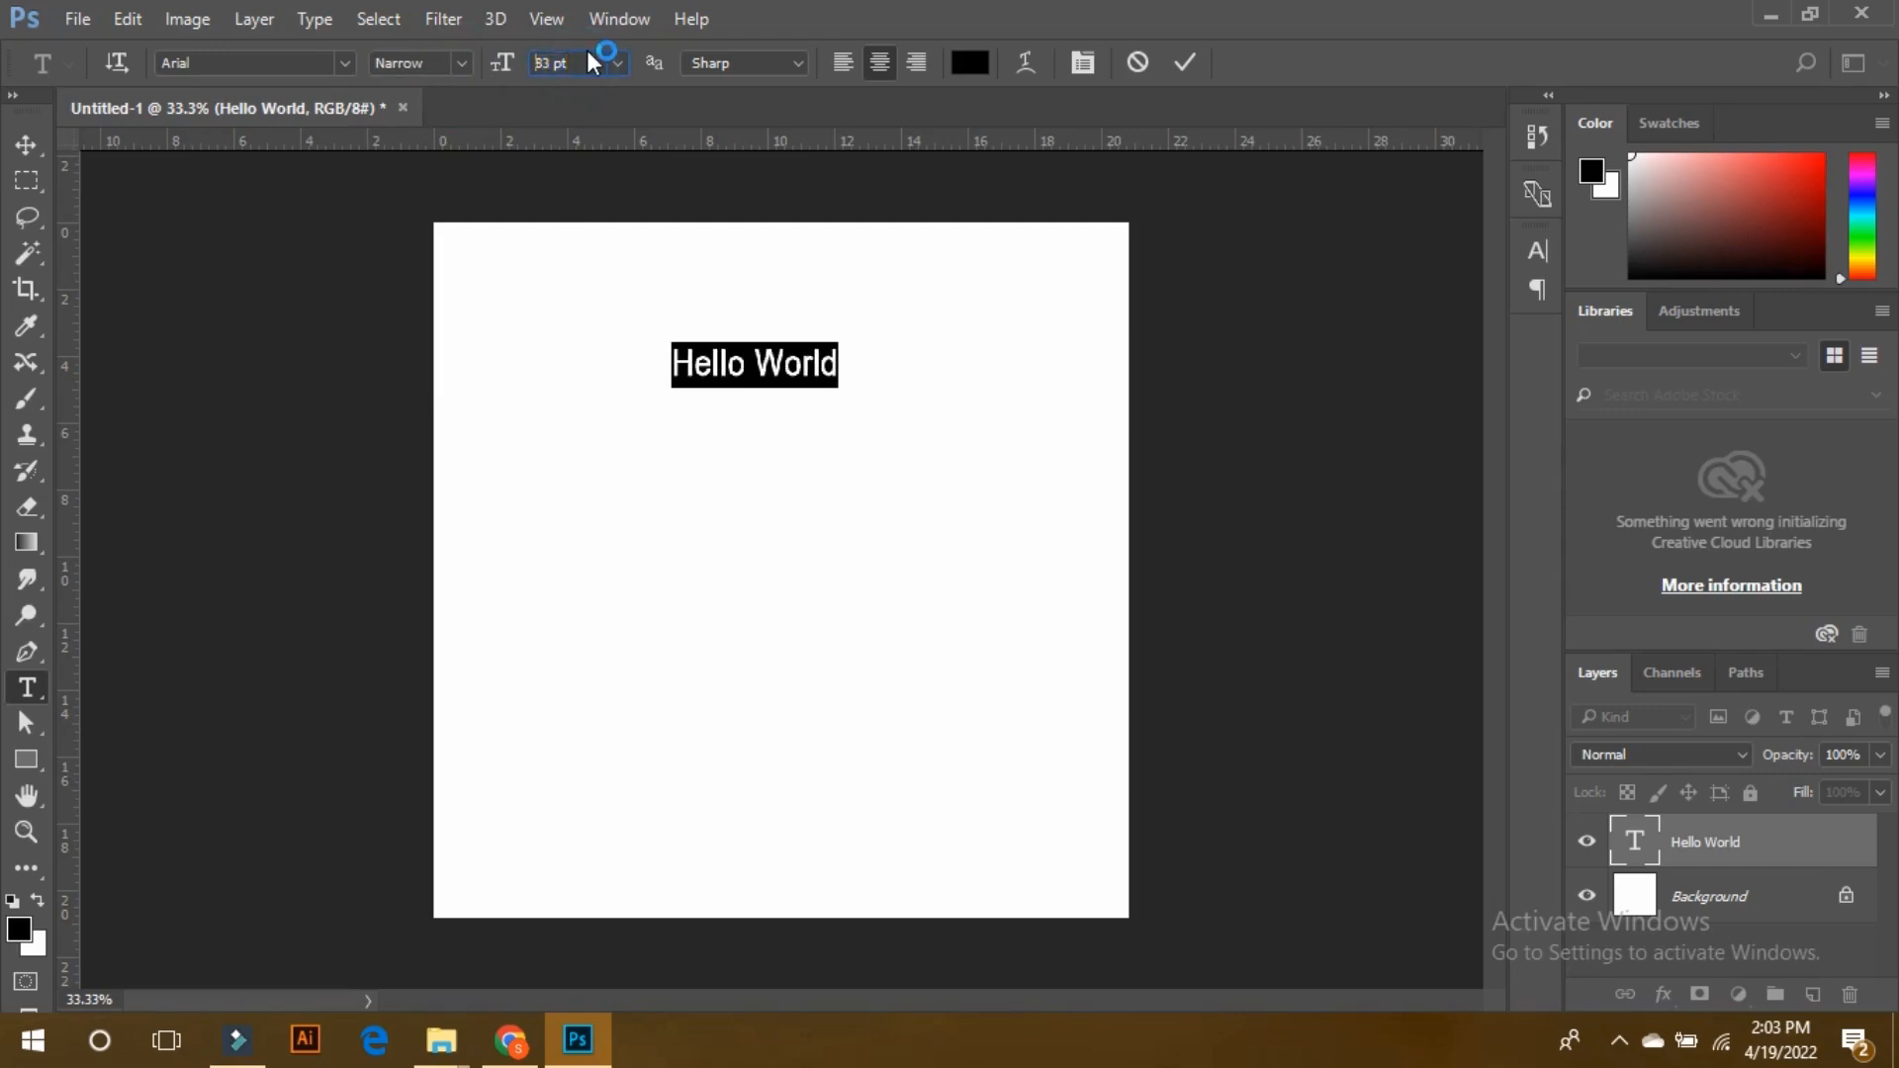
{"action": "key", "text": "Up"}
{"action": "key", "text": "Up"}
{"action": "key", "text": "Up"}
{"action": "key", "text": "Up"}
{"action": "key", "text": "Up"}
{"action": "key", "text": "Up"}
{"action": "key", "text": "Up"}
{"action": "key", "text": "Up"}
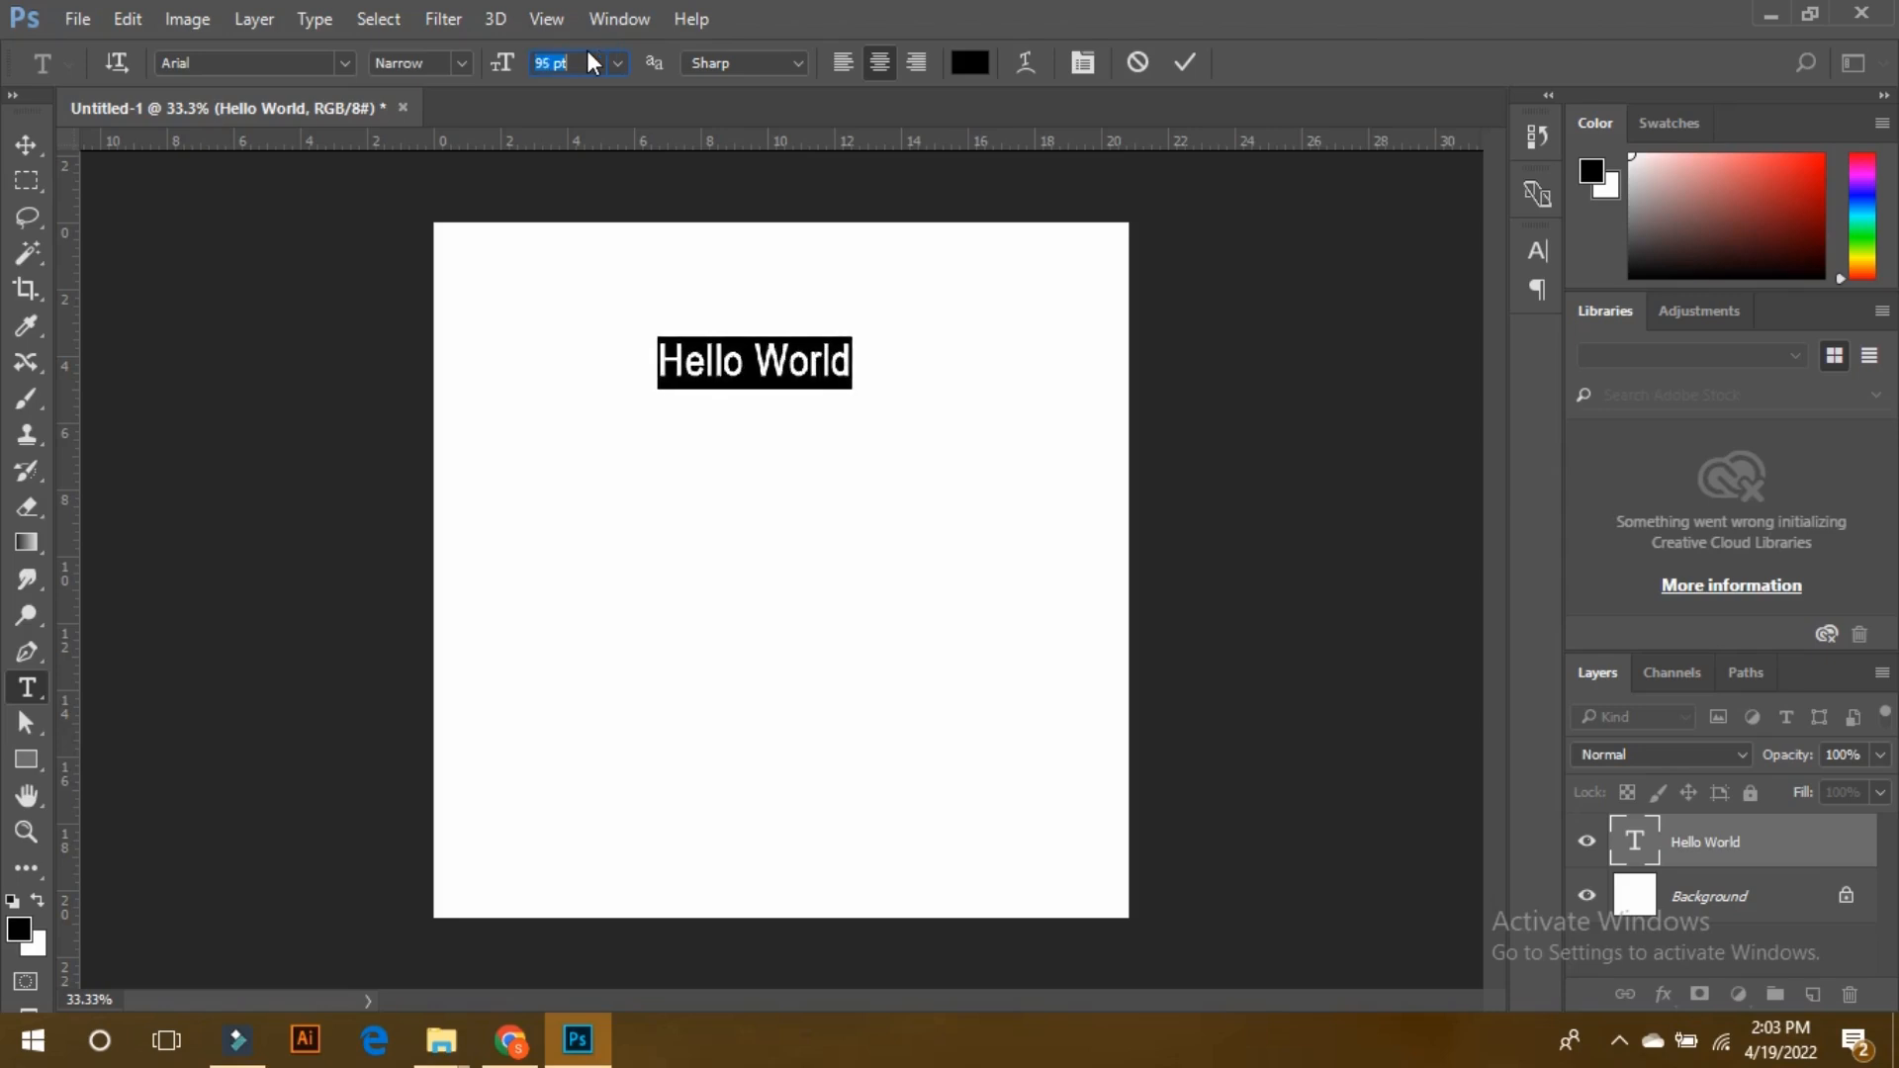
{"action": "key", "text": "Down"}
{"action": "key", "text": "Down"}
{"action": "key", "text": "Down"}
{"action": "key", "text": "Down"}
{"action": "key", "text": "Down"}
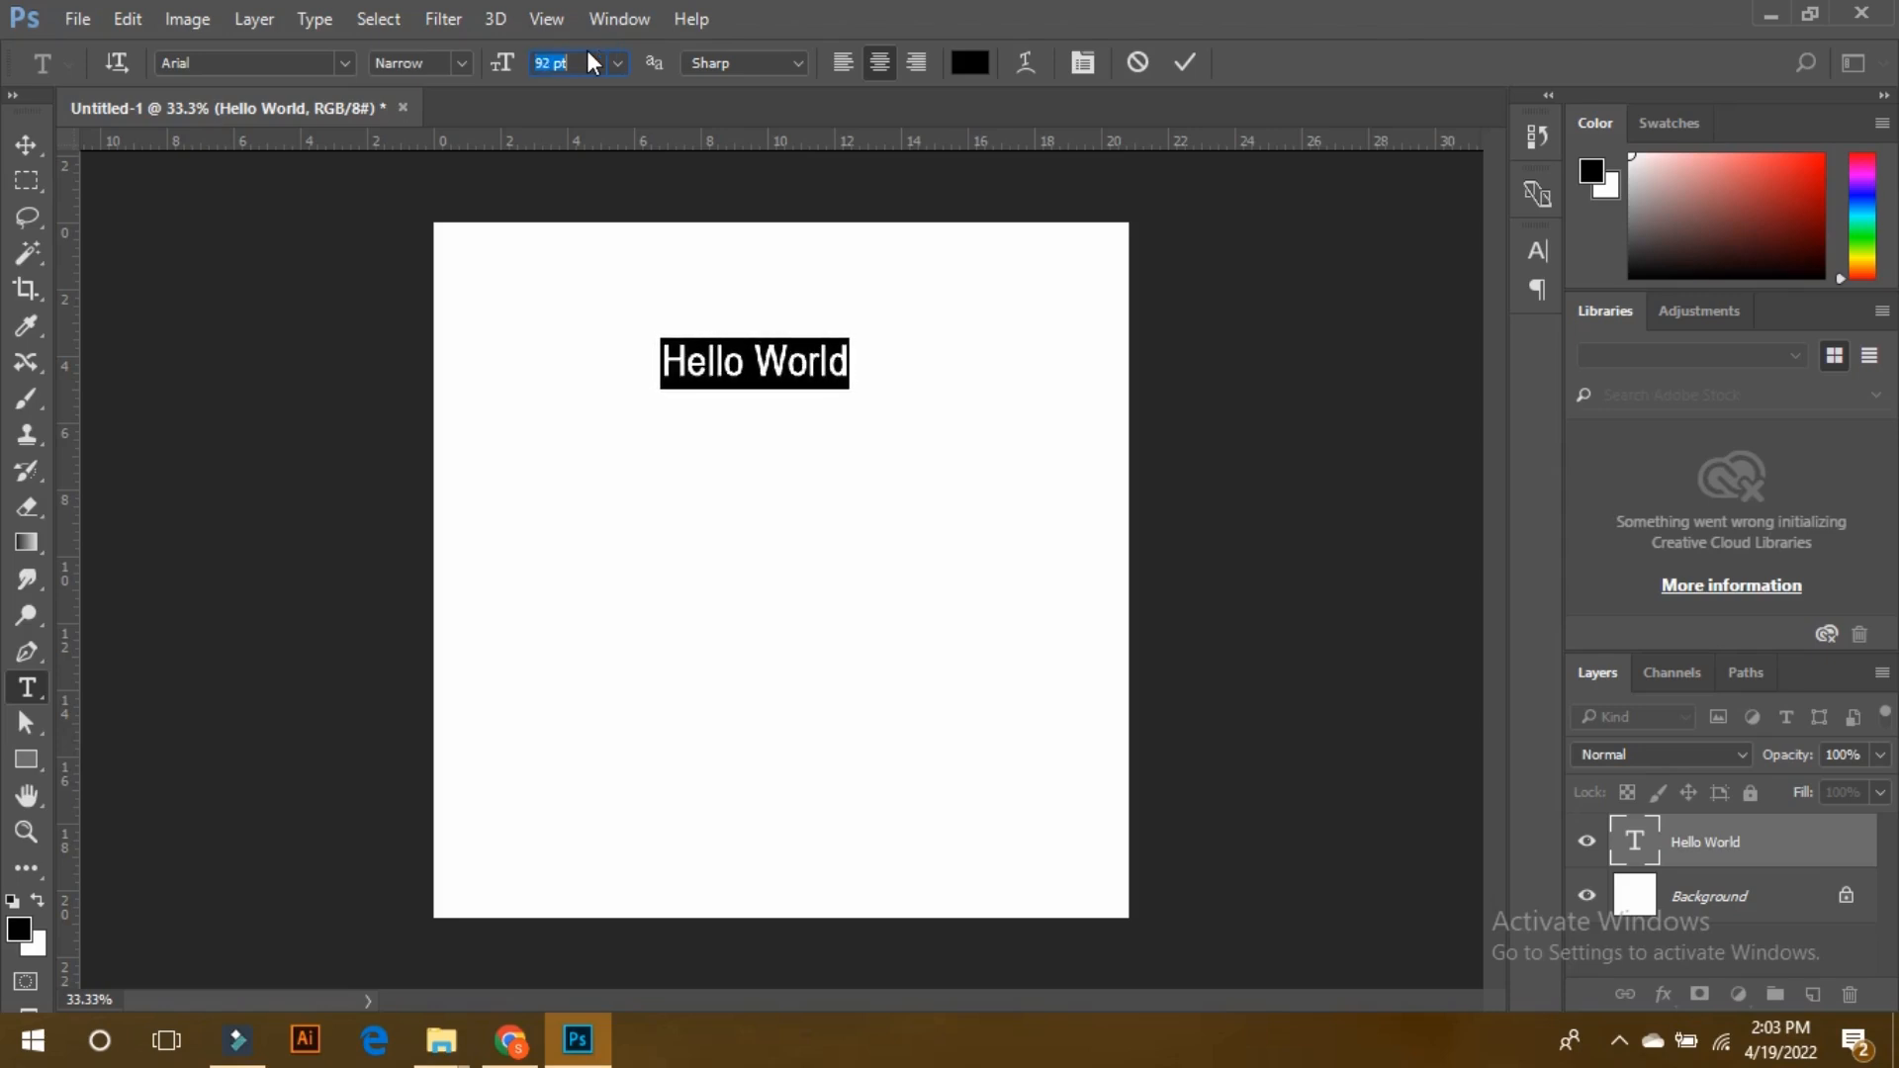
Set the text's anti-aliasing to Sharp and left-align it after trying right and center alignment.
{"action": "left_click", "coordinate": [795, 62]}
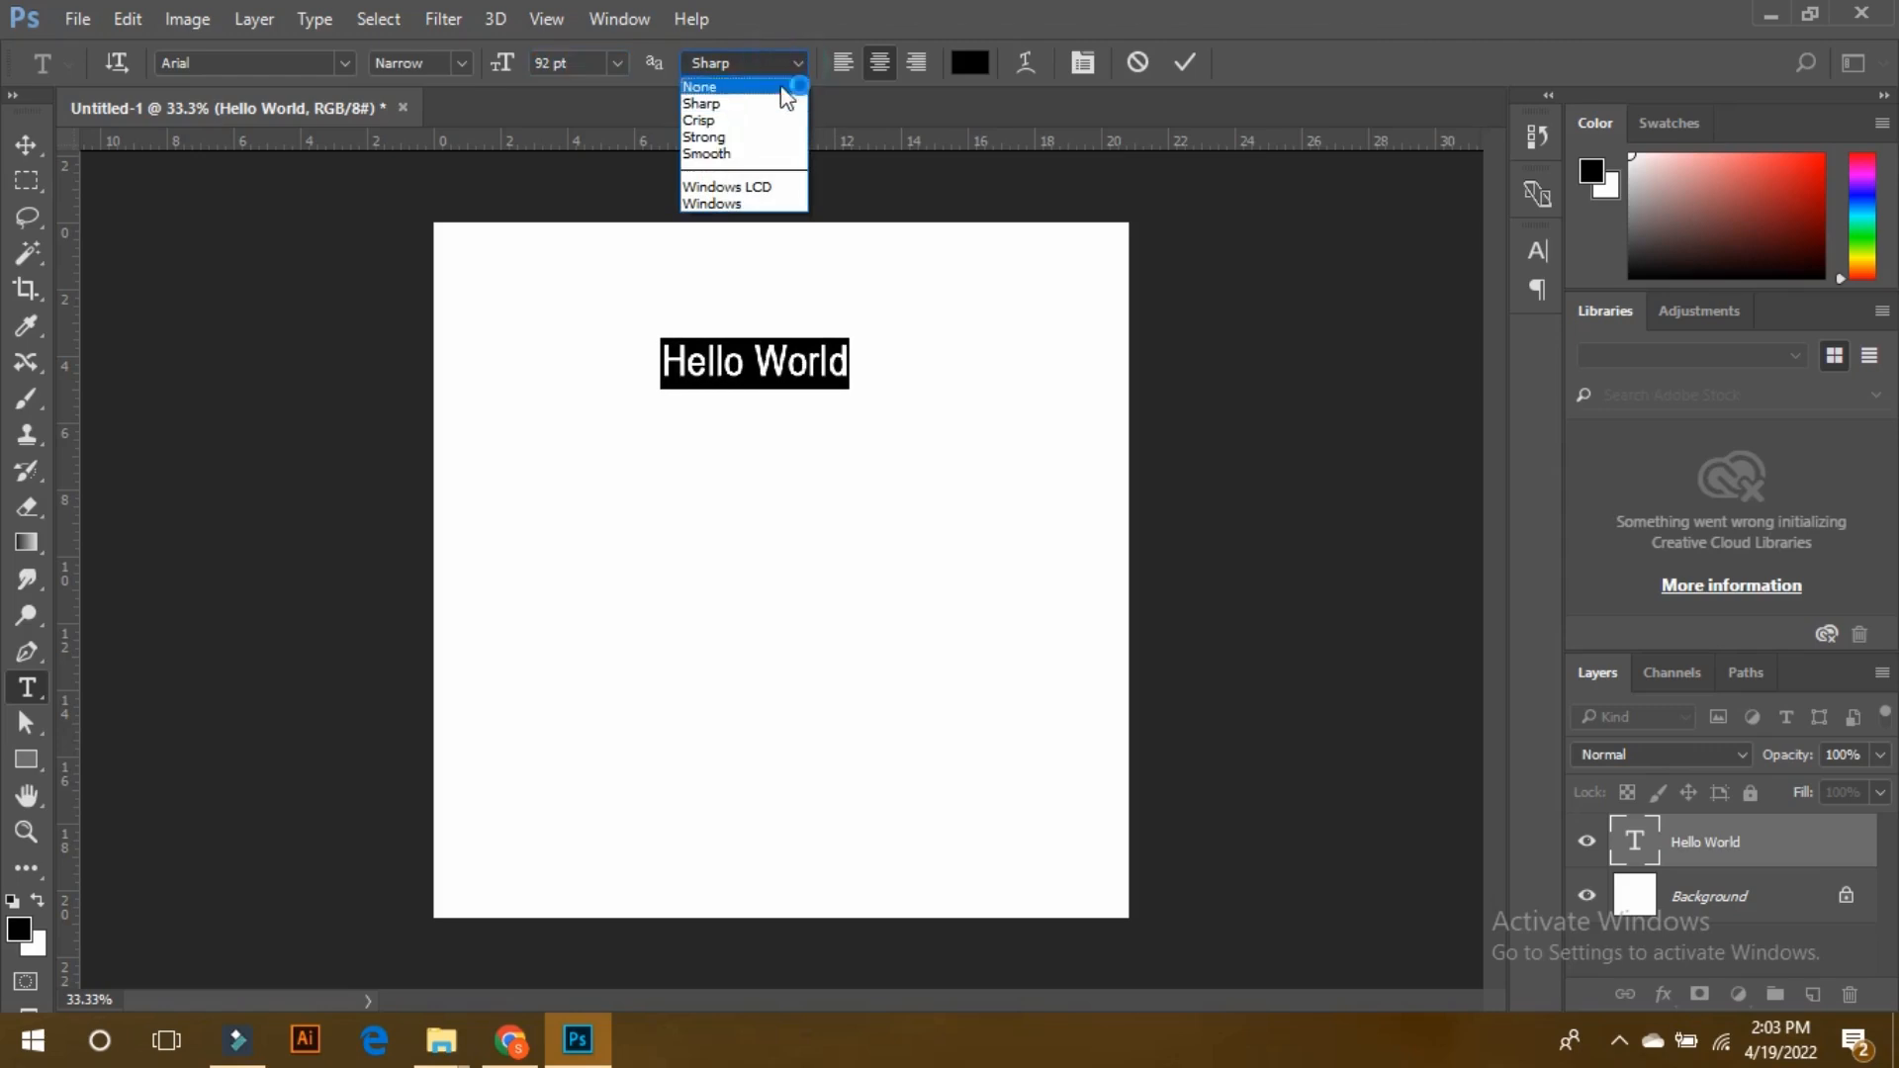
{"action": "left_click", "coordinate": [729, 103]}
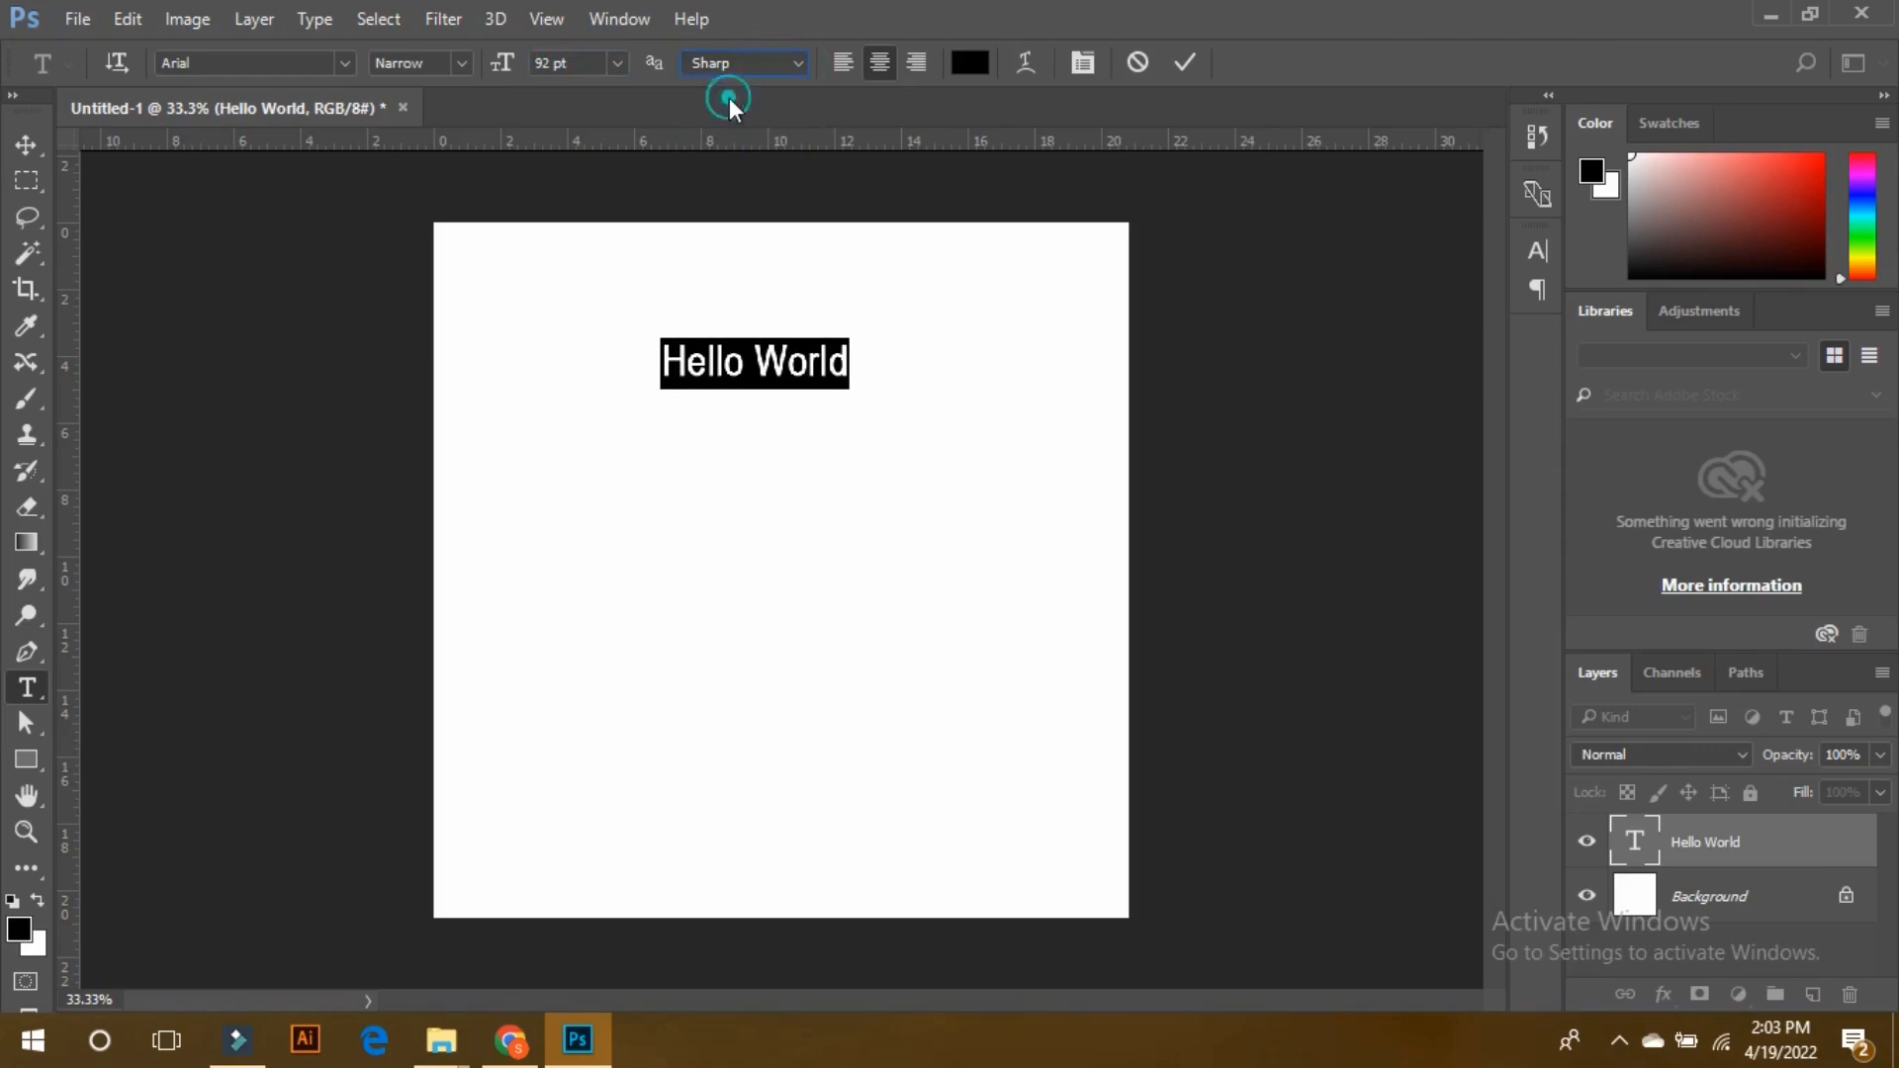
{"action": "left_click", "coordinate": [841, 62]}
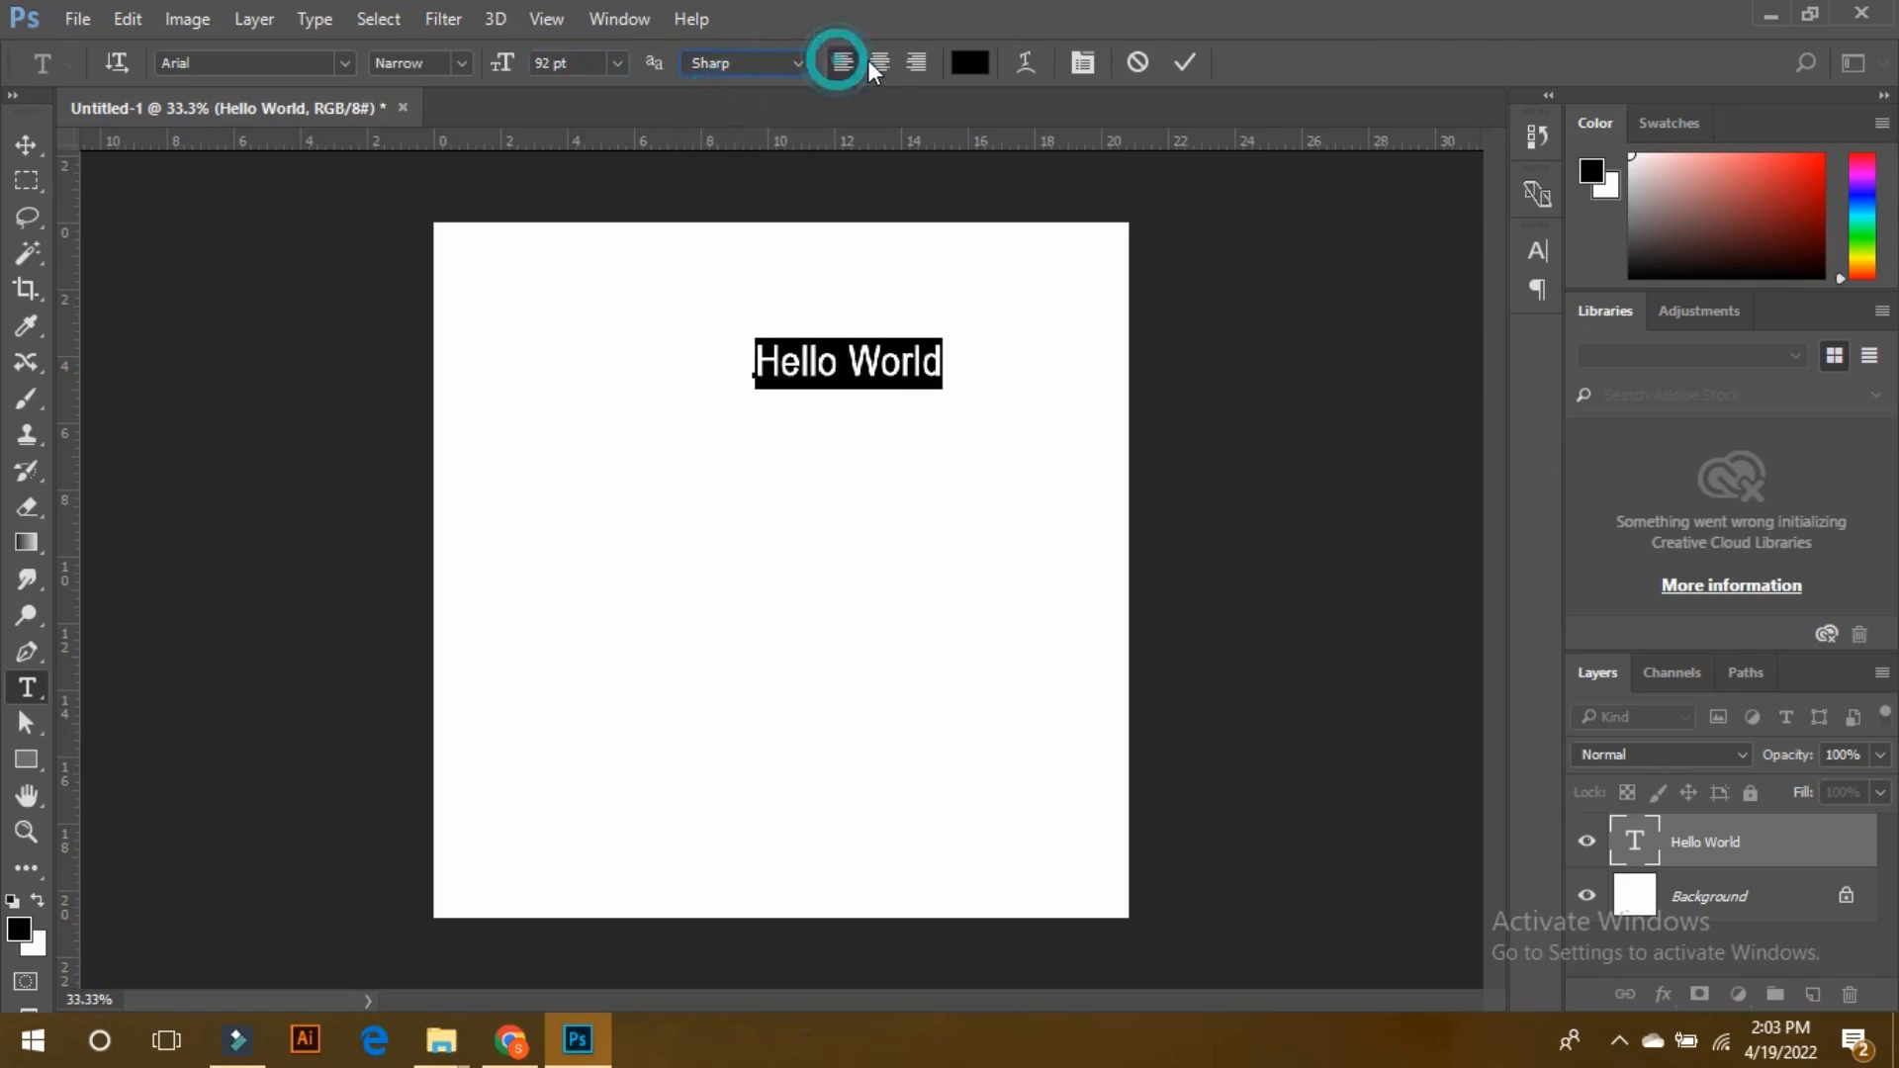
{"action": "left_click", "coordinate": [915, 62]}
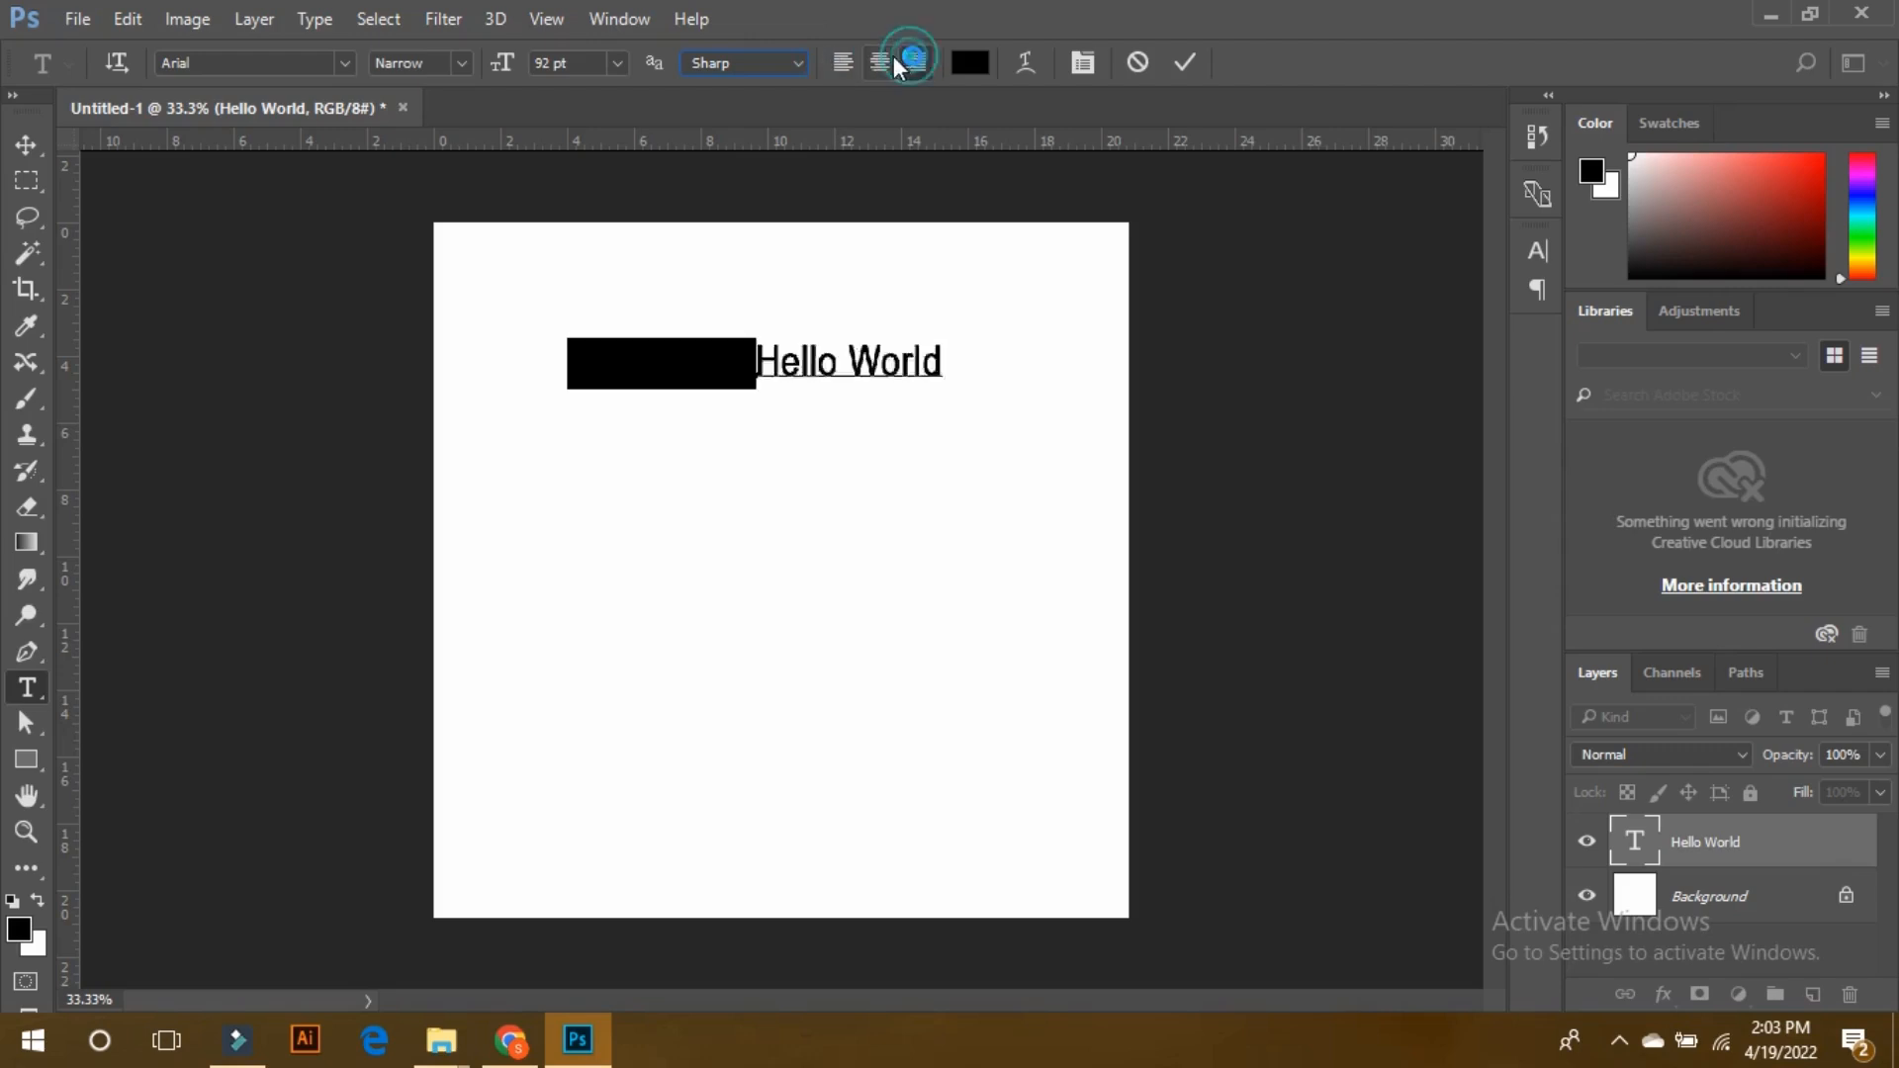
{"action": "left_click", "coordinate": [843, 62]}
{"action": "left_click", "coordinate": [879, 62]}
{"action": "left_click", "coordinate": [843, 63]}
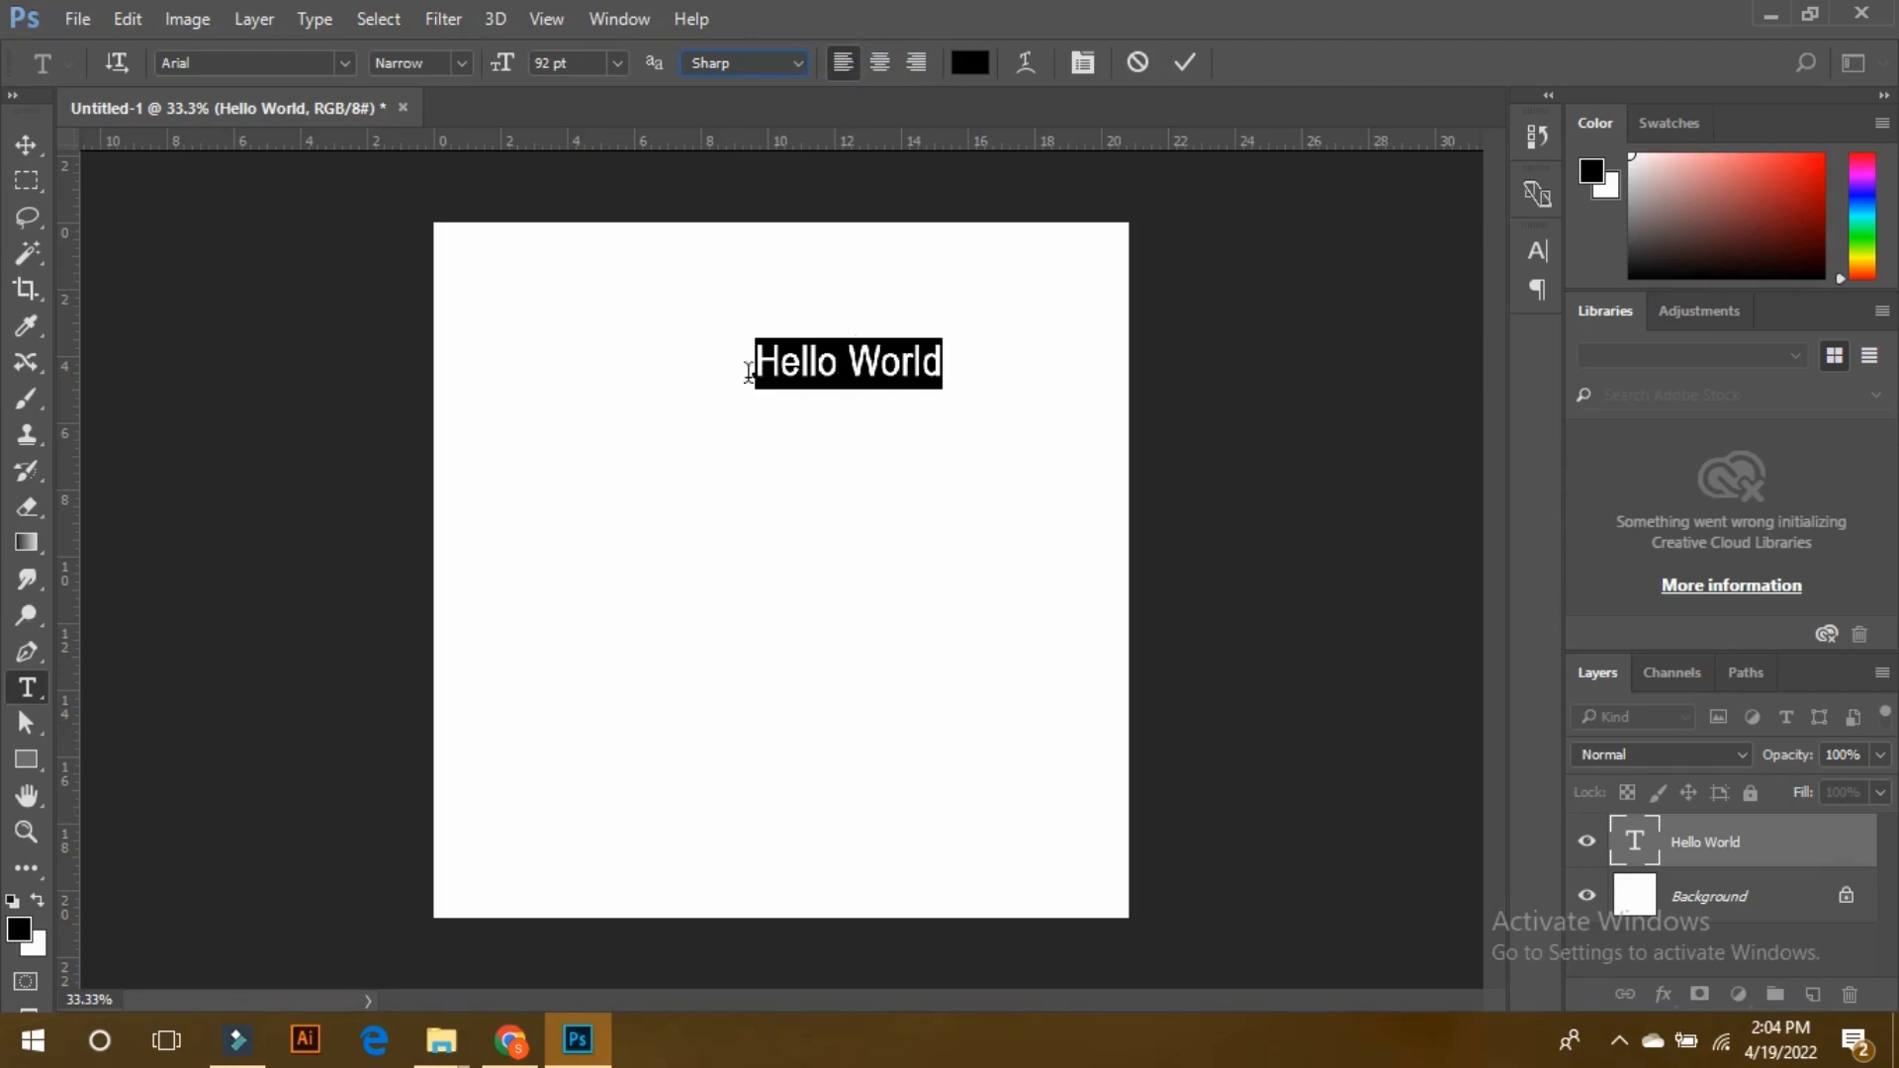
Break the text into two lines, with "World" below "Hello".
{"action": "left_click", "coordinate": [837, 362]}
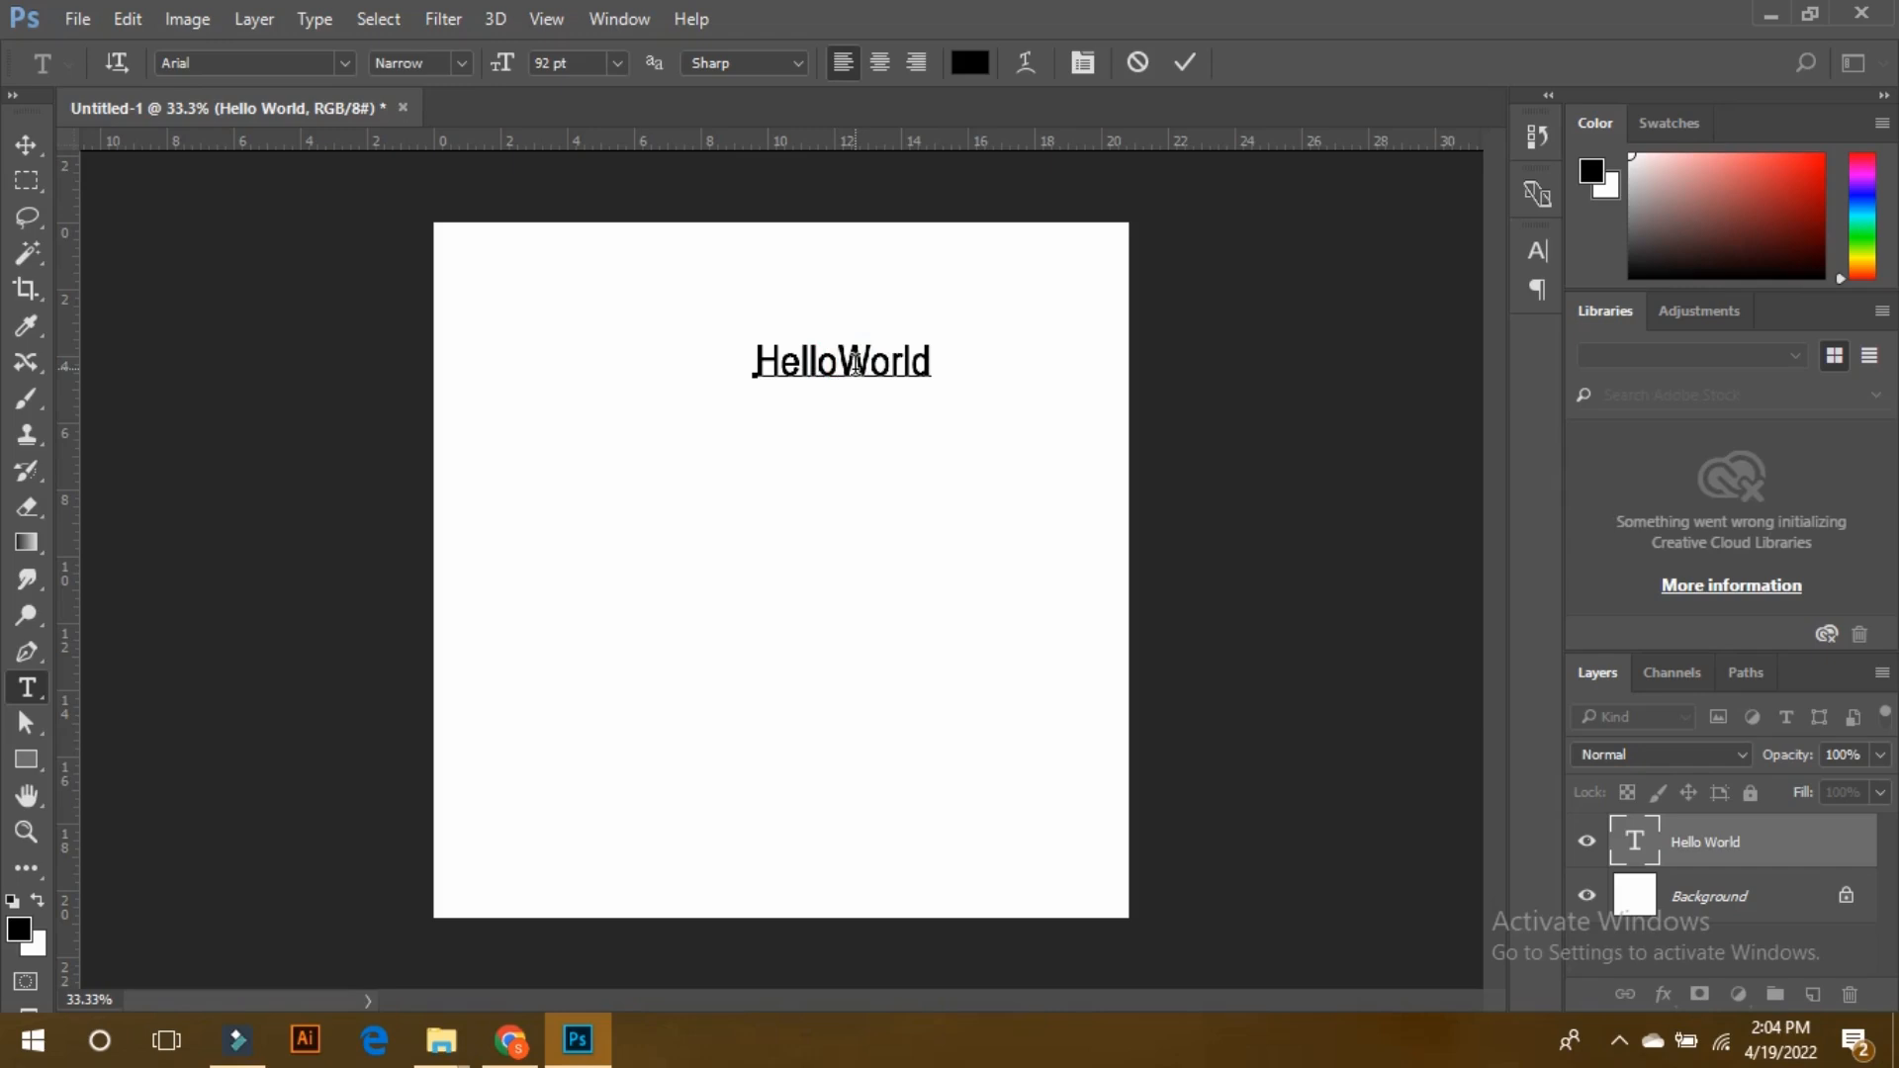
{"action": "key", "text": "Return"}
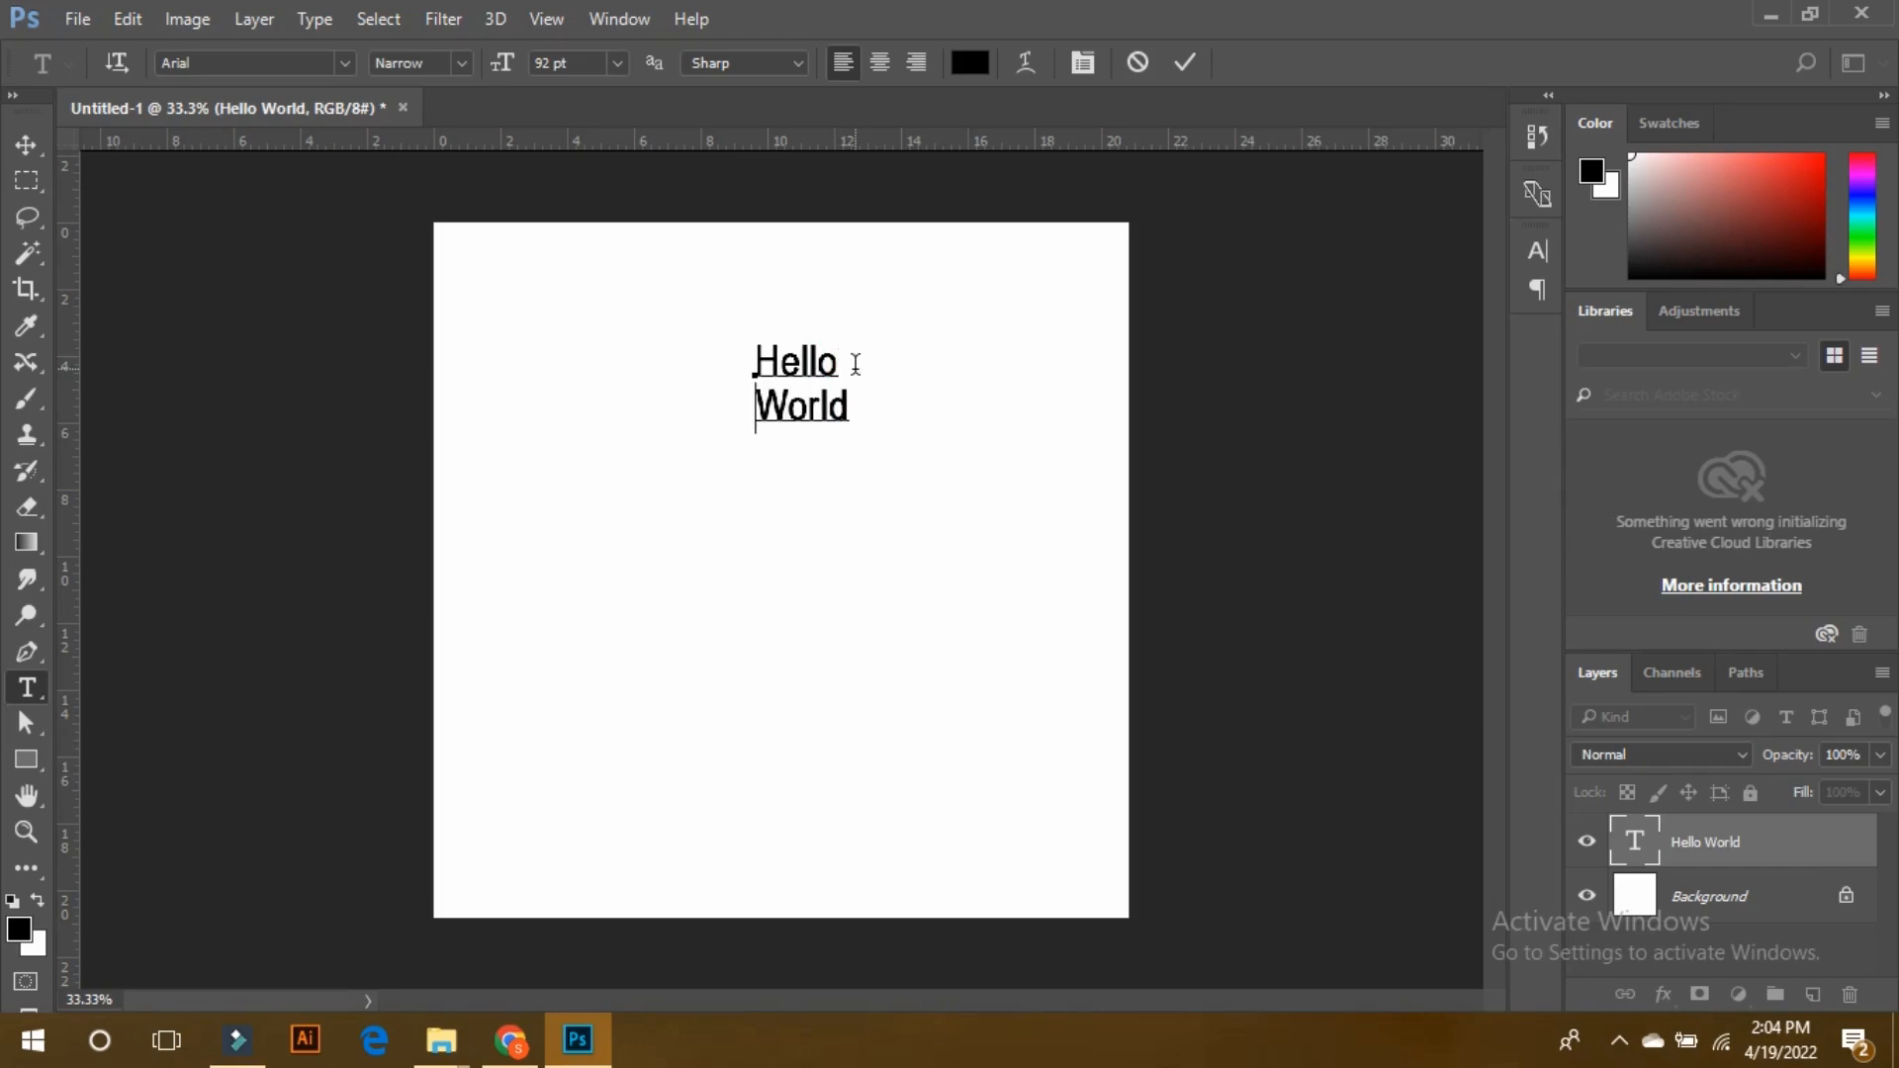
Try center and right alignment on the two-line "Hello World" text, return it to left alignment and commit the text.
{"action": "left_click_drag", "start_coordinate": [853, 403], "coordinate": [758, 363]}
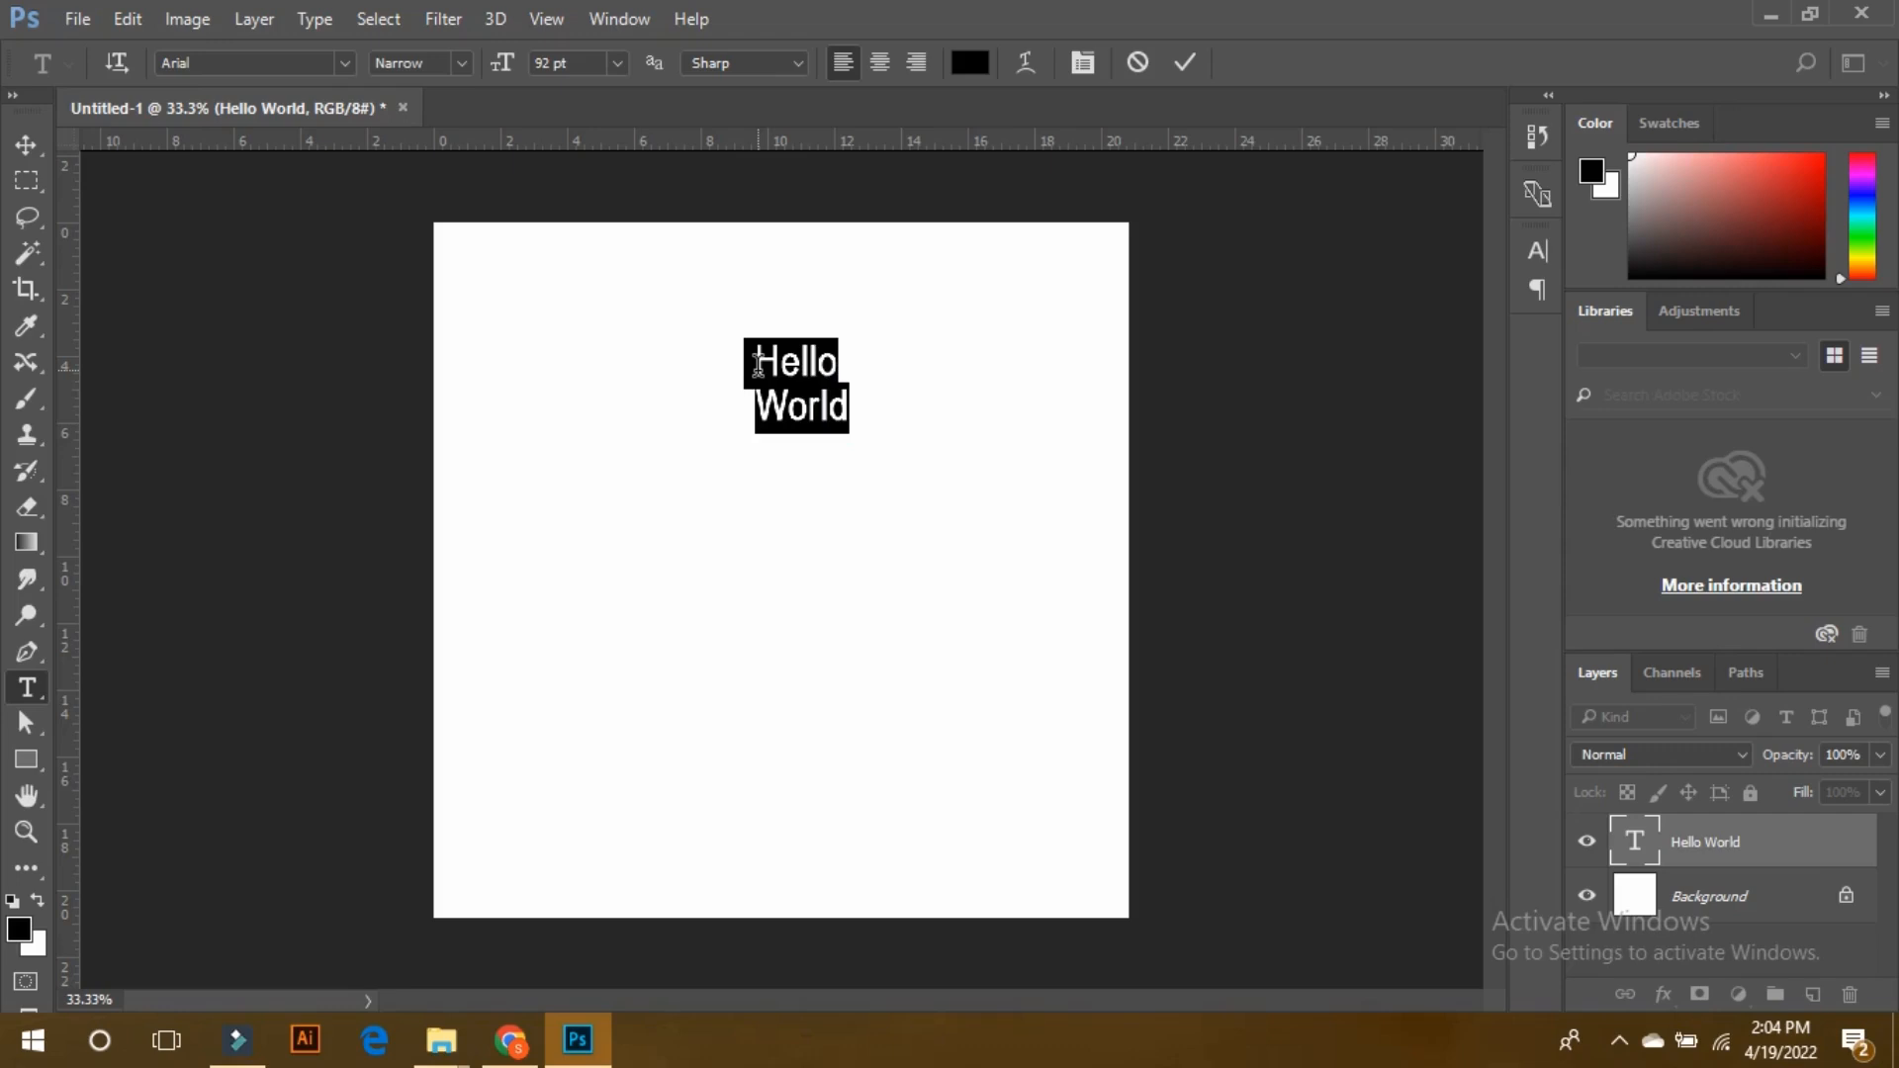
{"action": "left_click", "coordinate": [874, 61]}
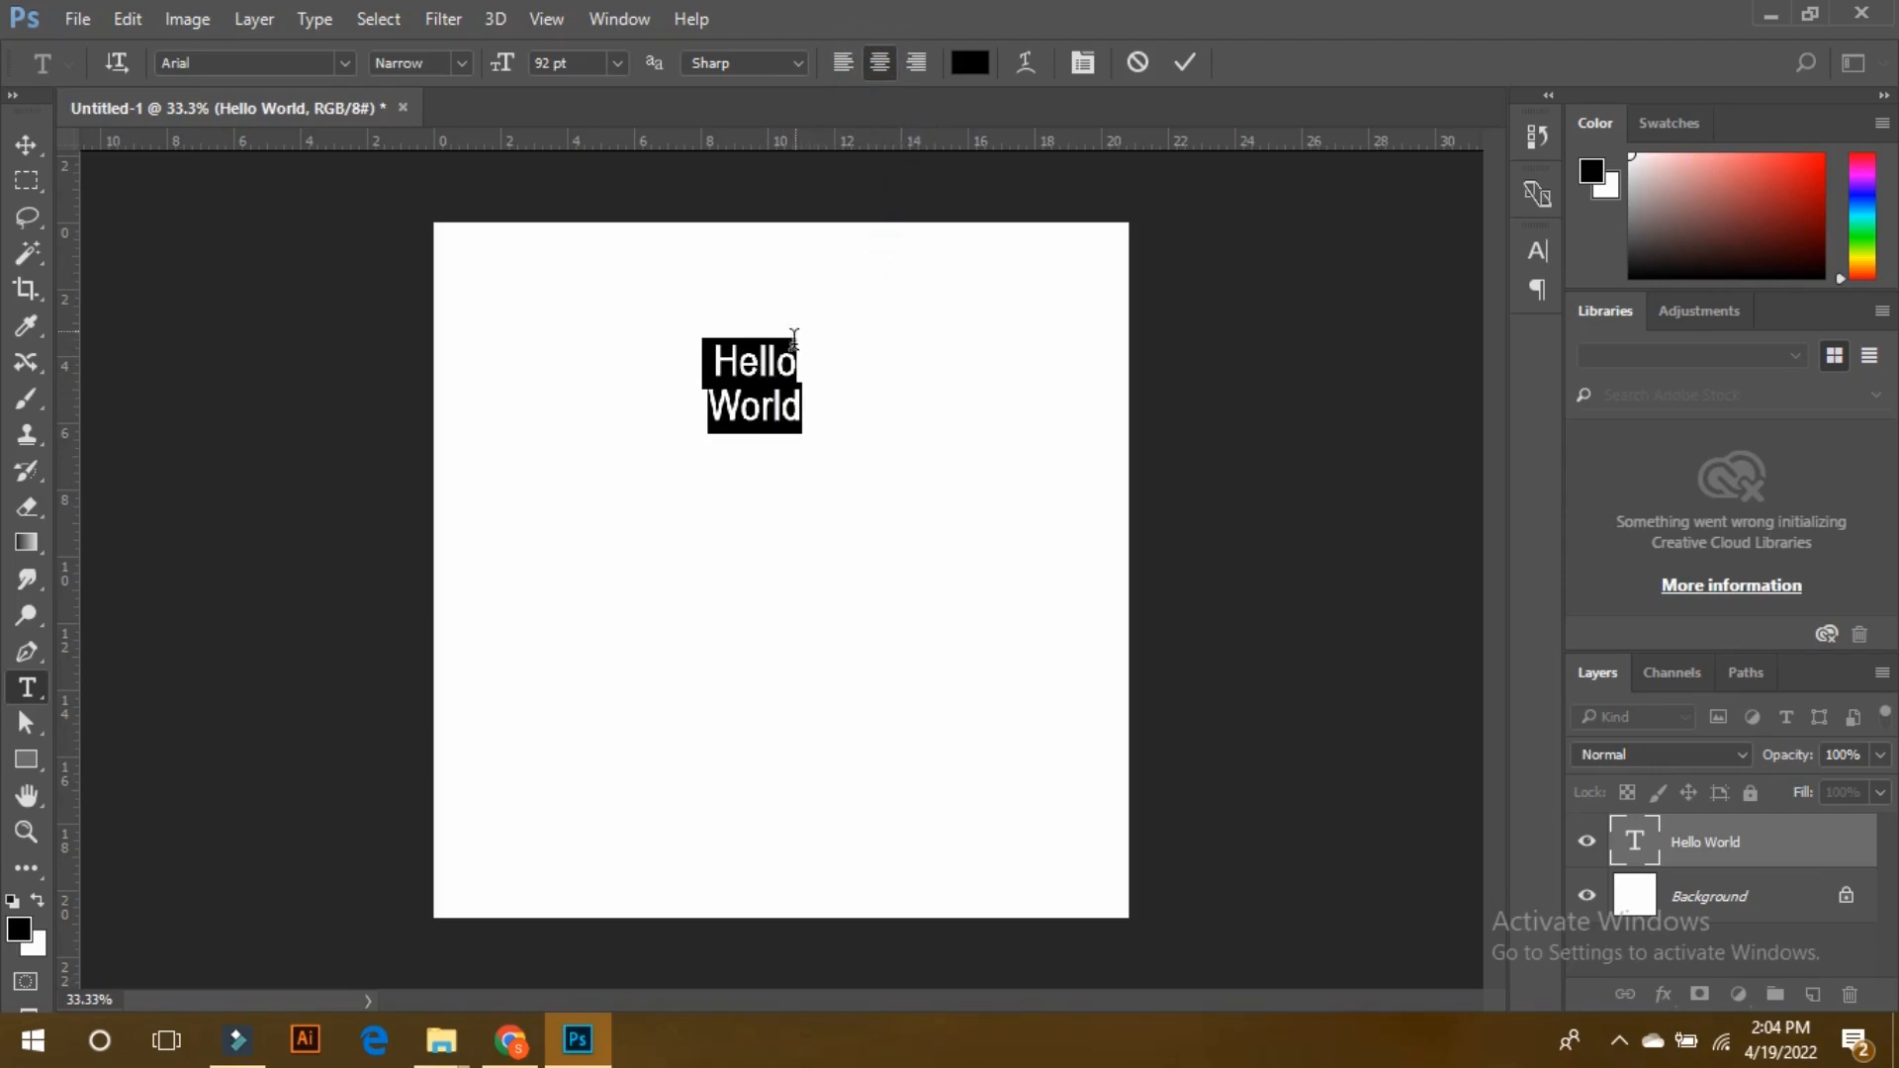
{"action": "left_click", "coordinate": [916, 63]}
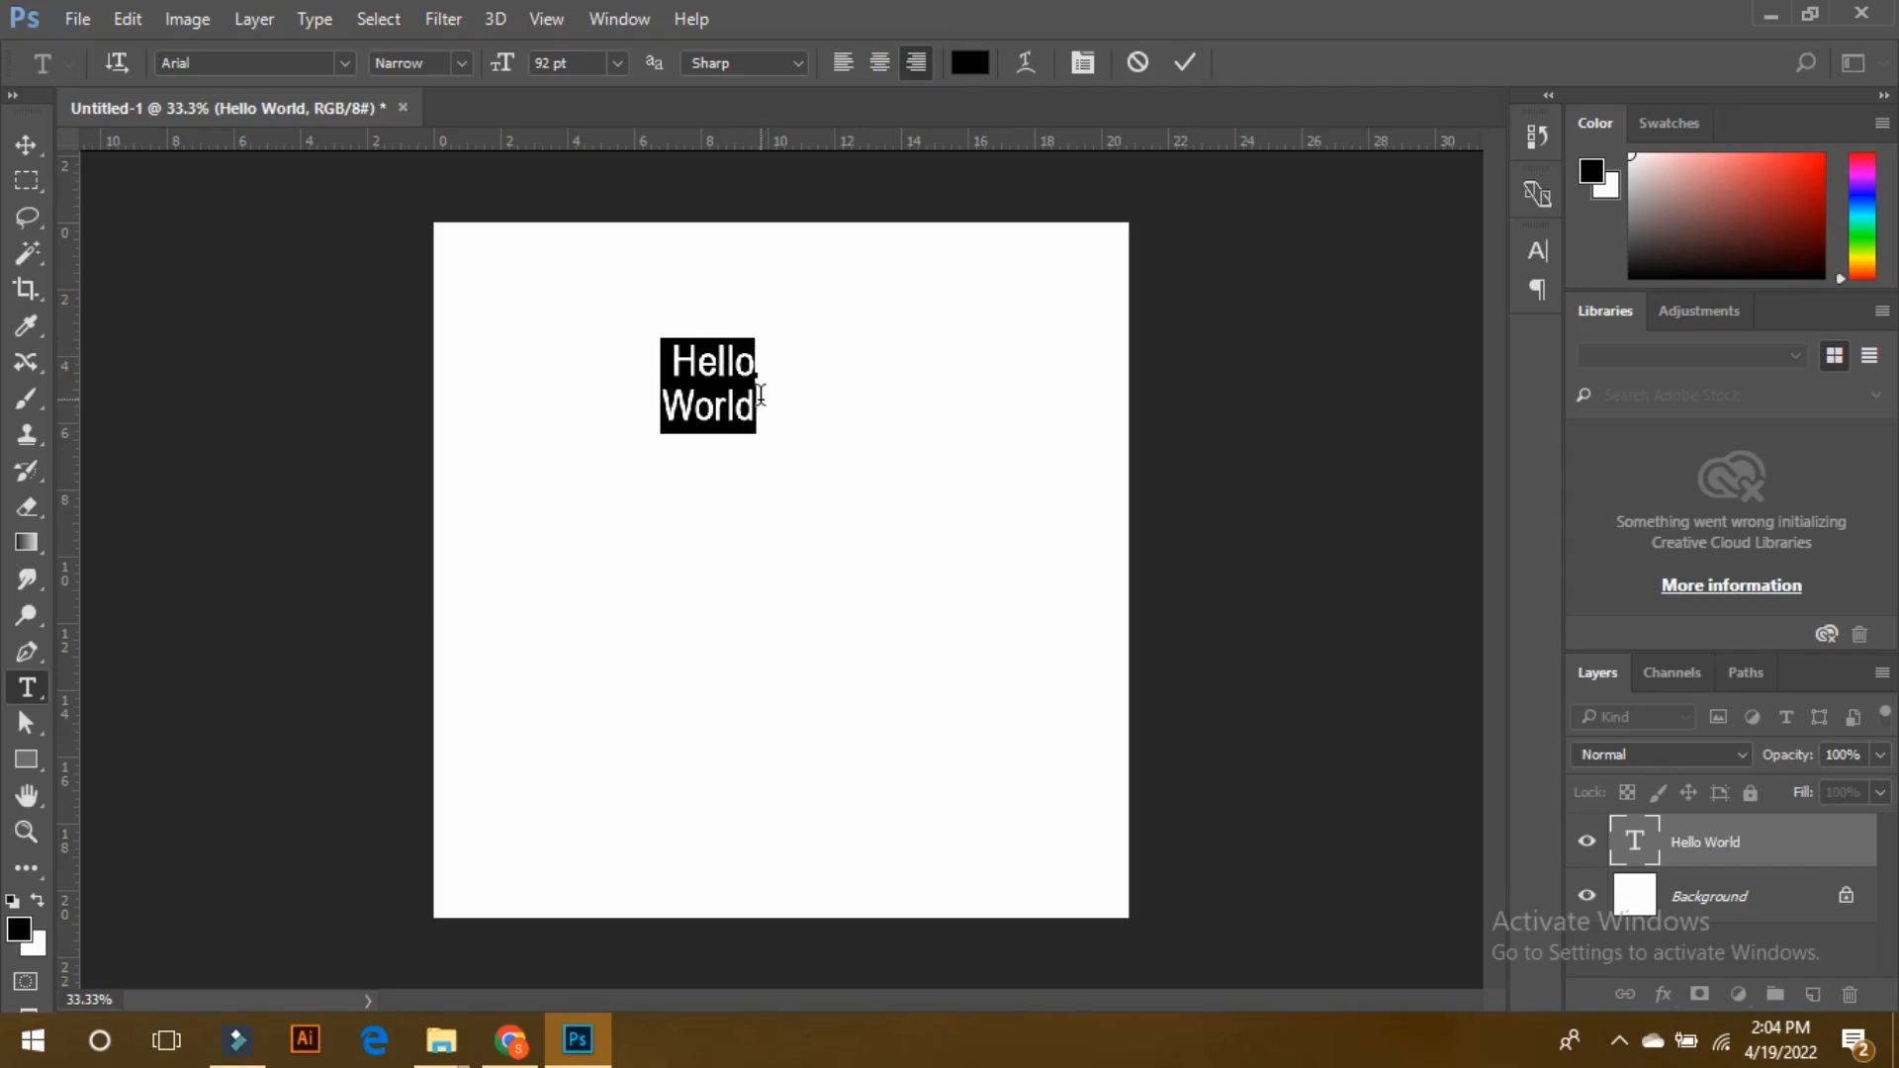
{"action": "left_click", "coordinate": [851, 70]}
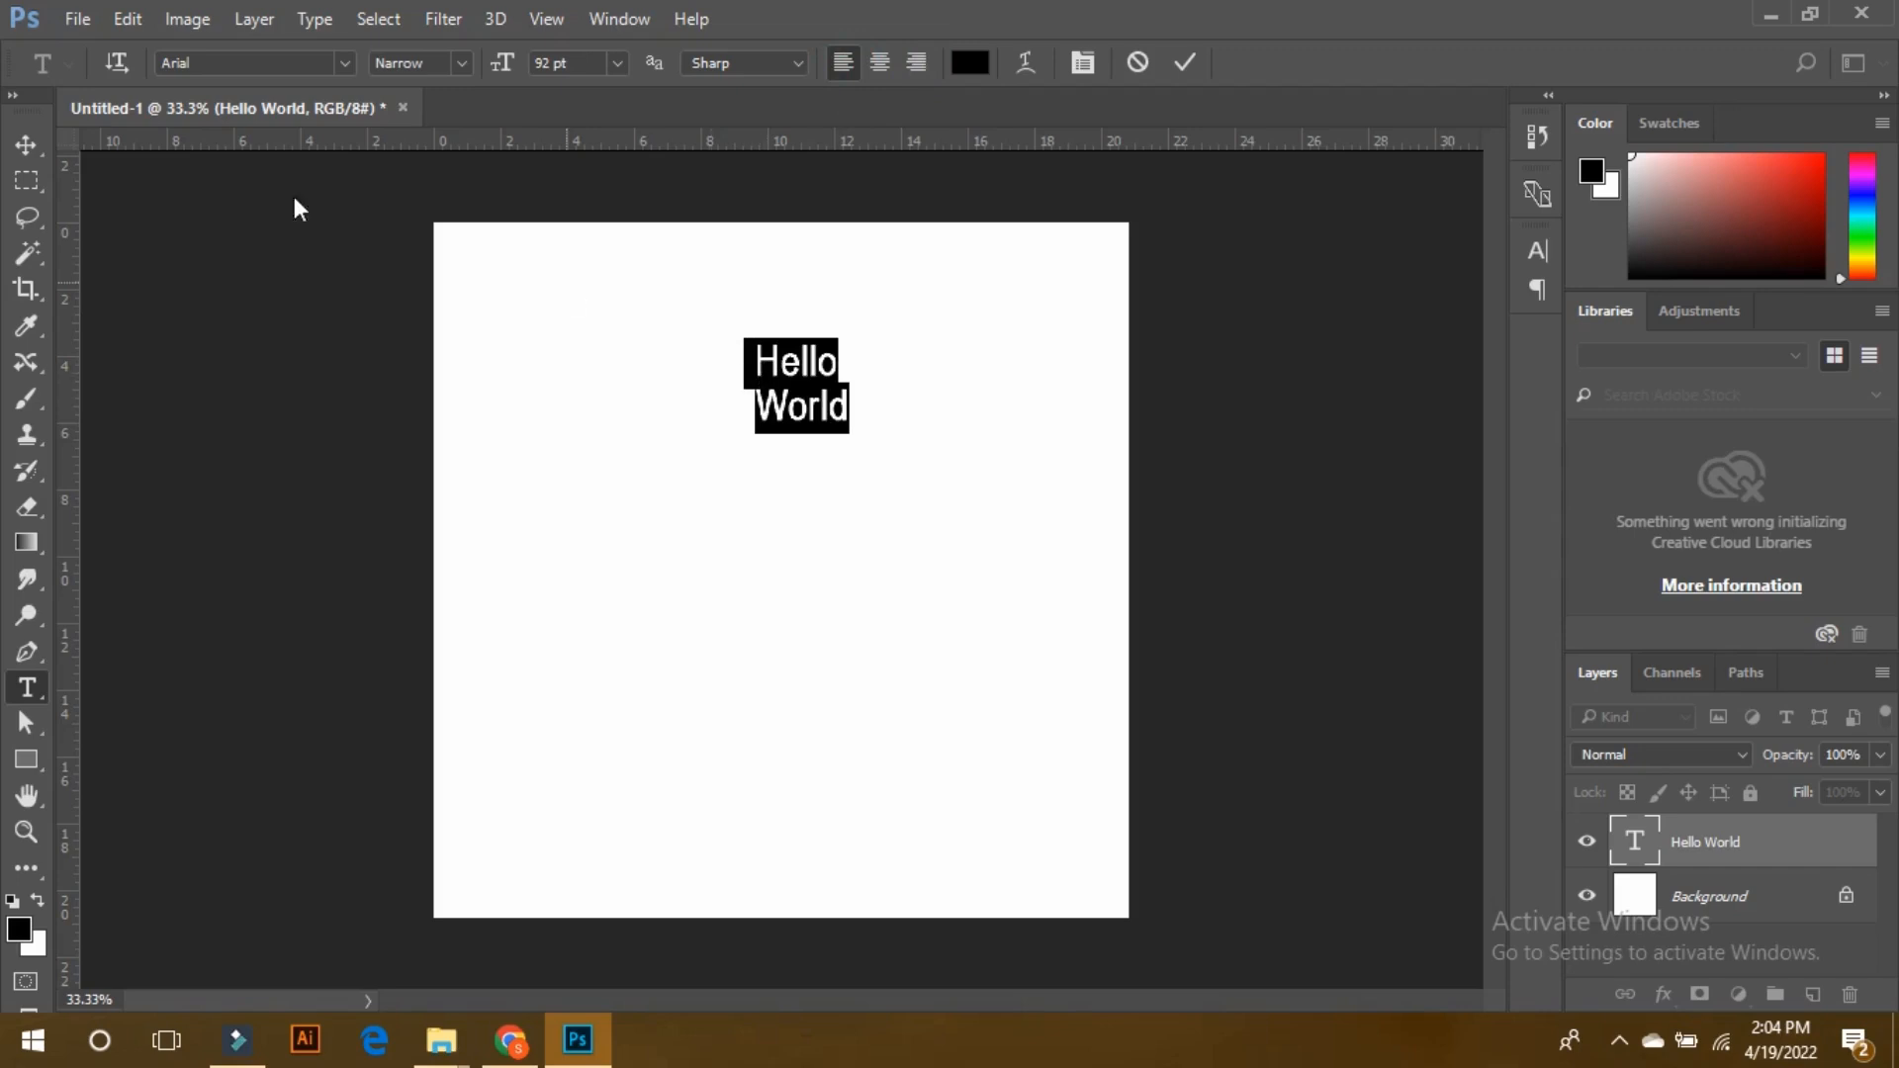
{"action": "left_click", "coordinate": [25, 144]}
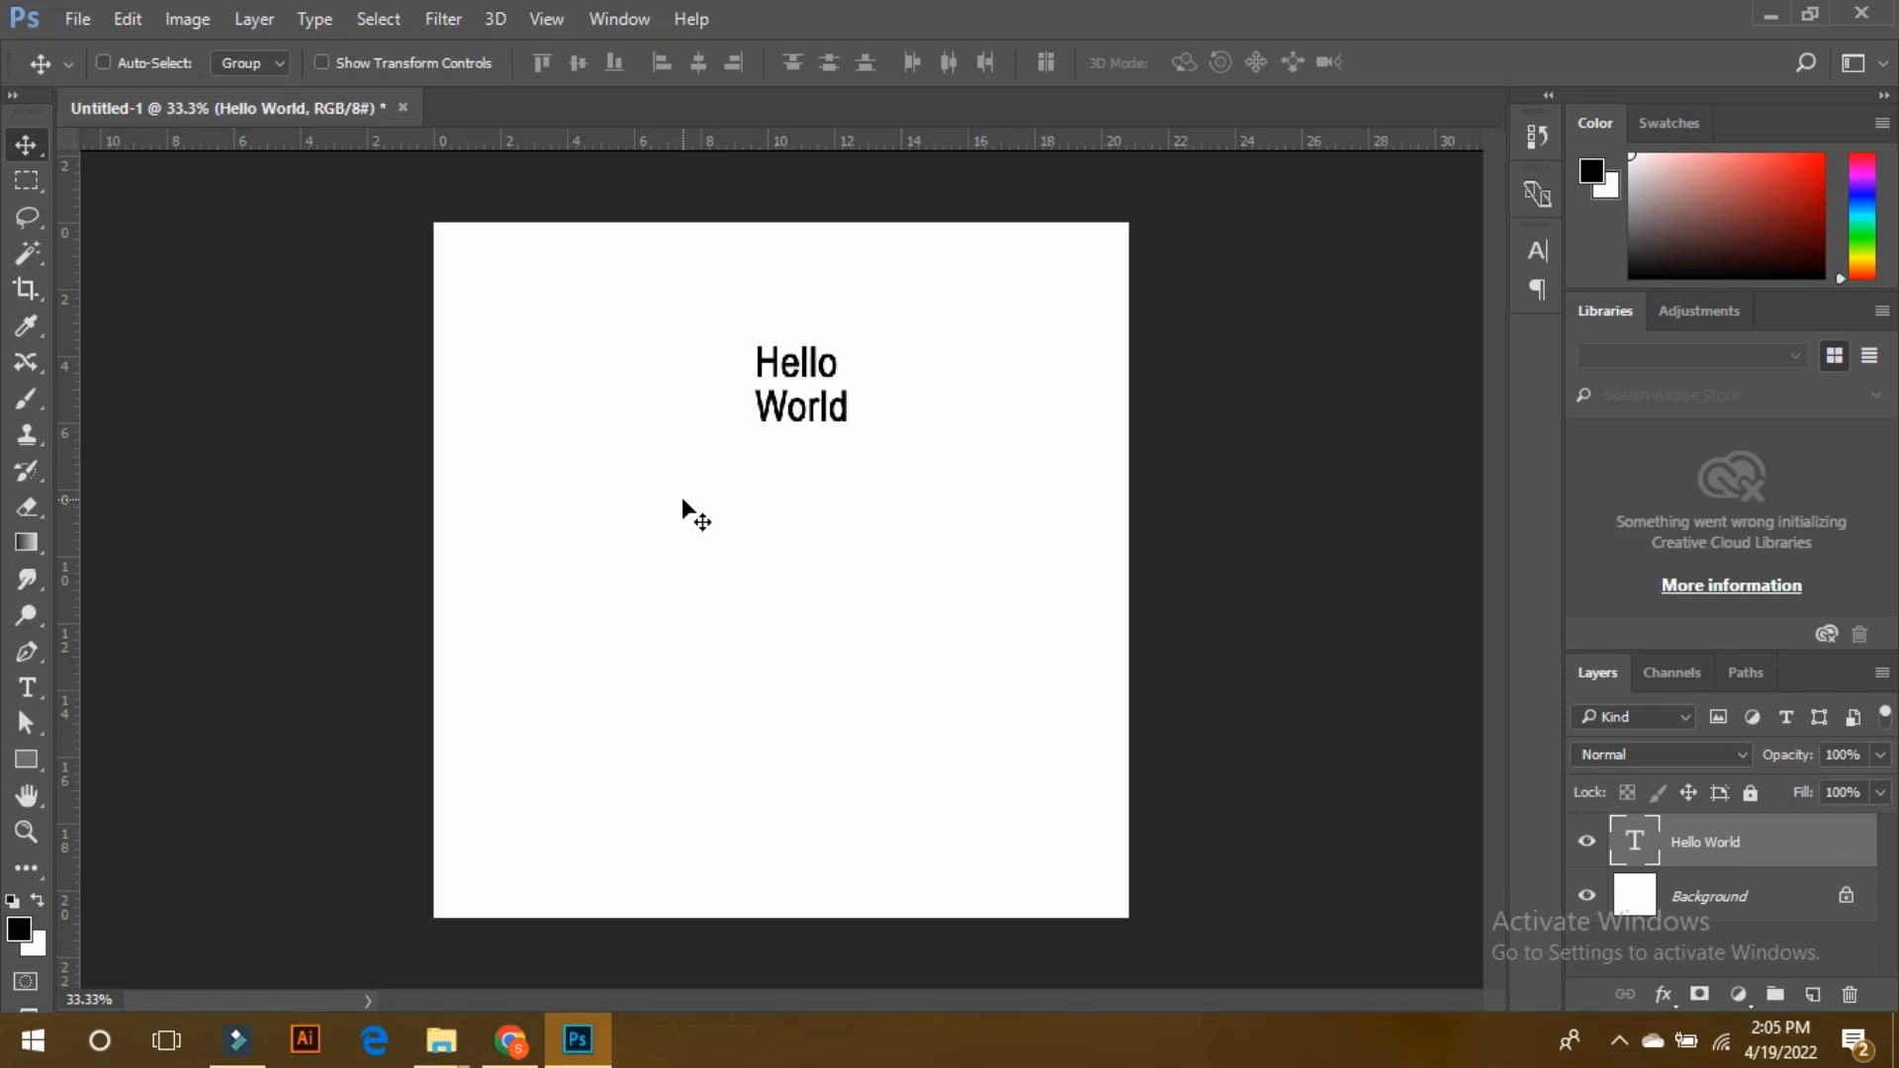
Add a new horizontal text reading "Adobe Photoshop" below the "Hello World" text.
{"action": "left_click", "coordinate": [26, 687]}
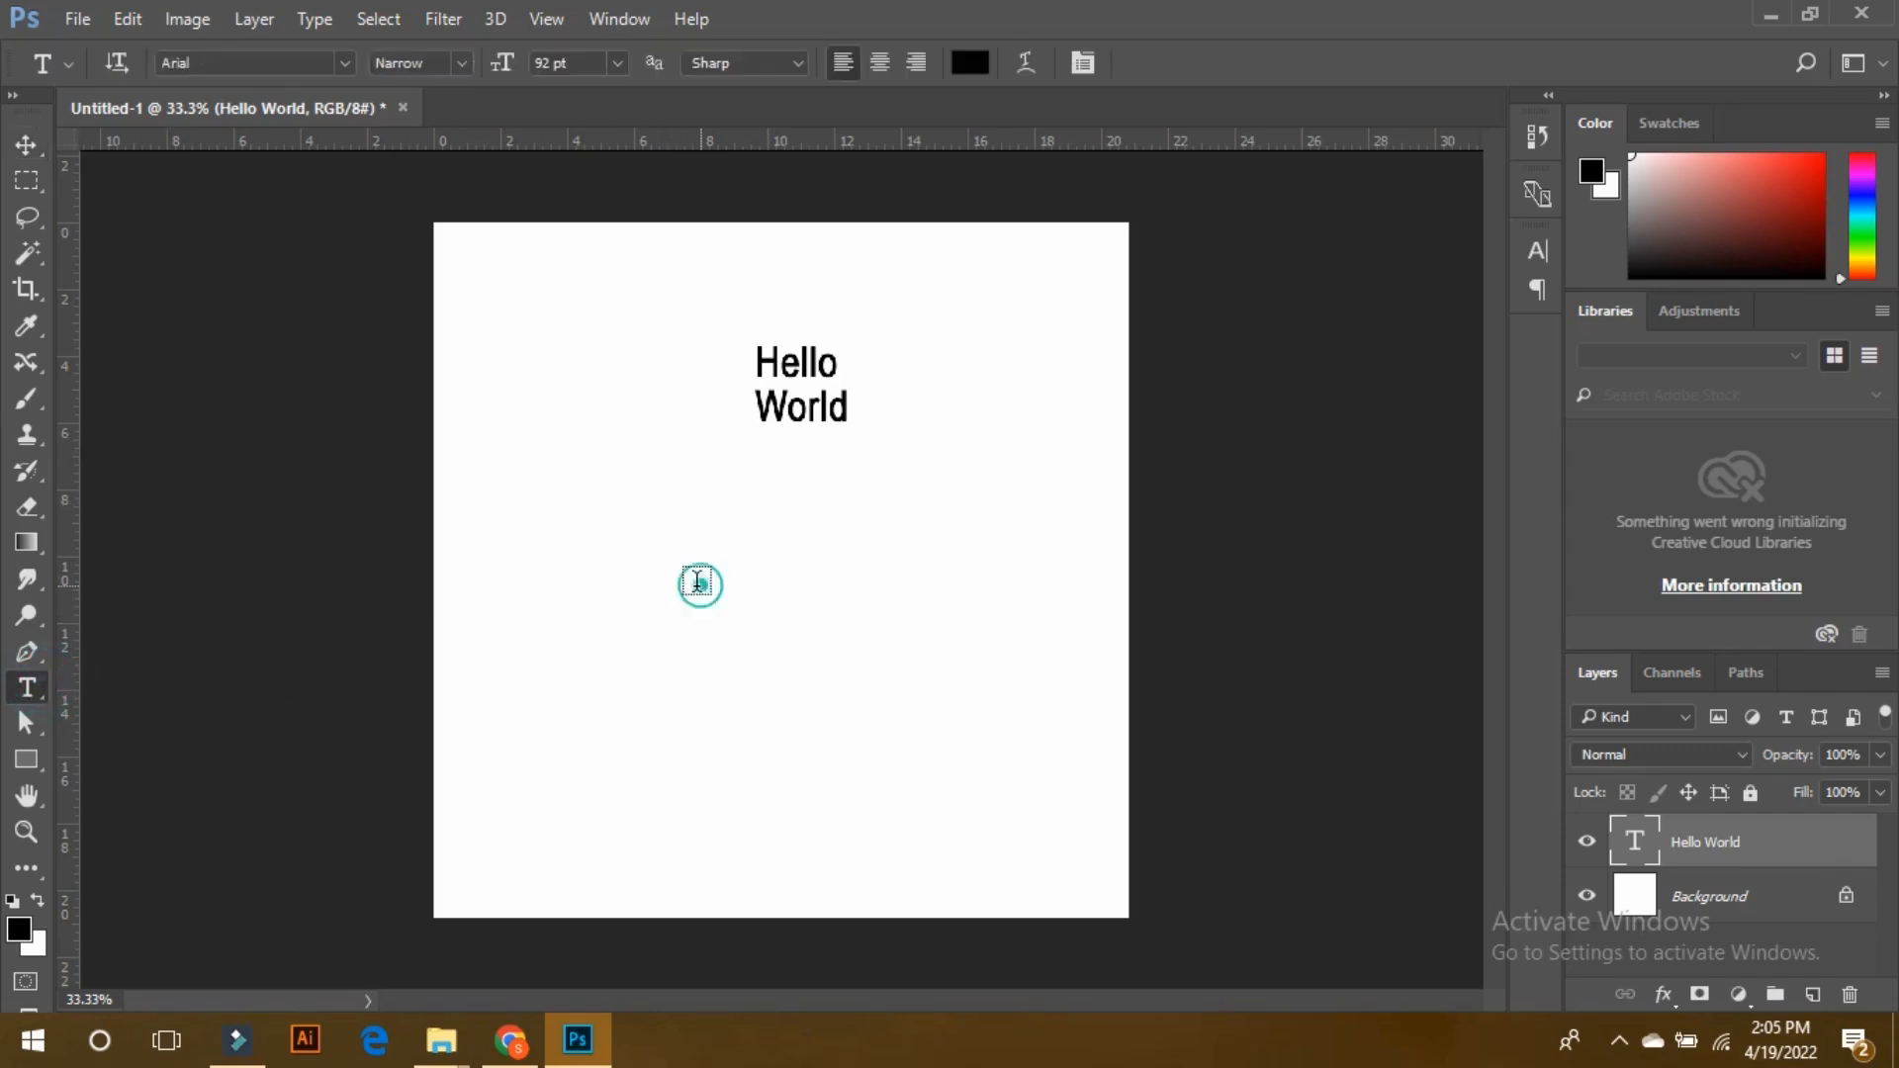
{"action": "left_click", "coordinate": [698, 583]}
{"action": "type", "text": "A"}
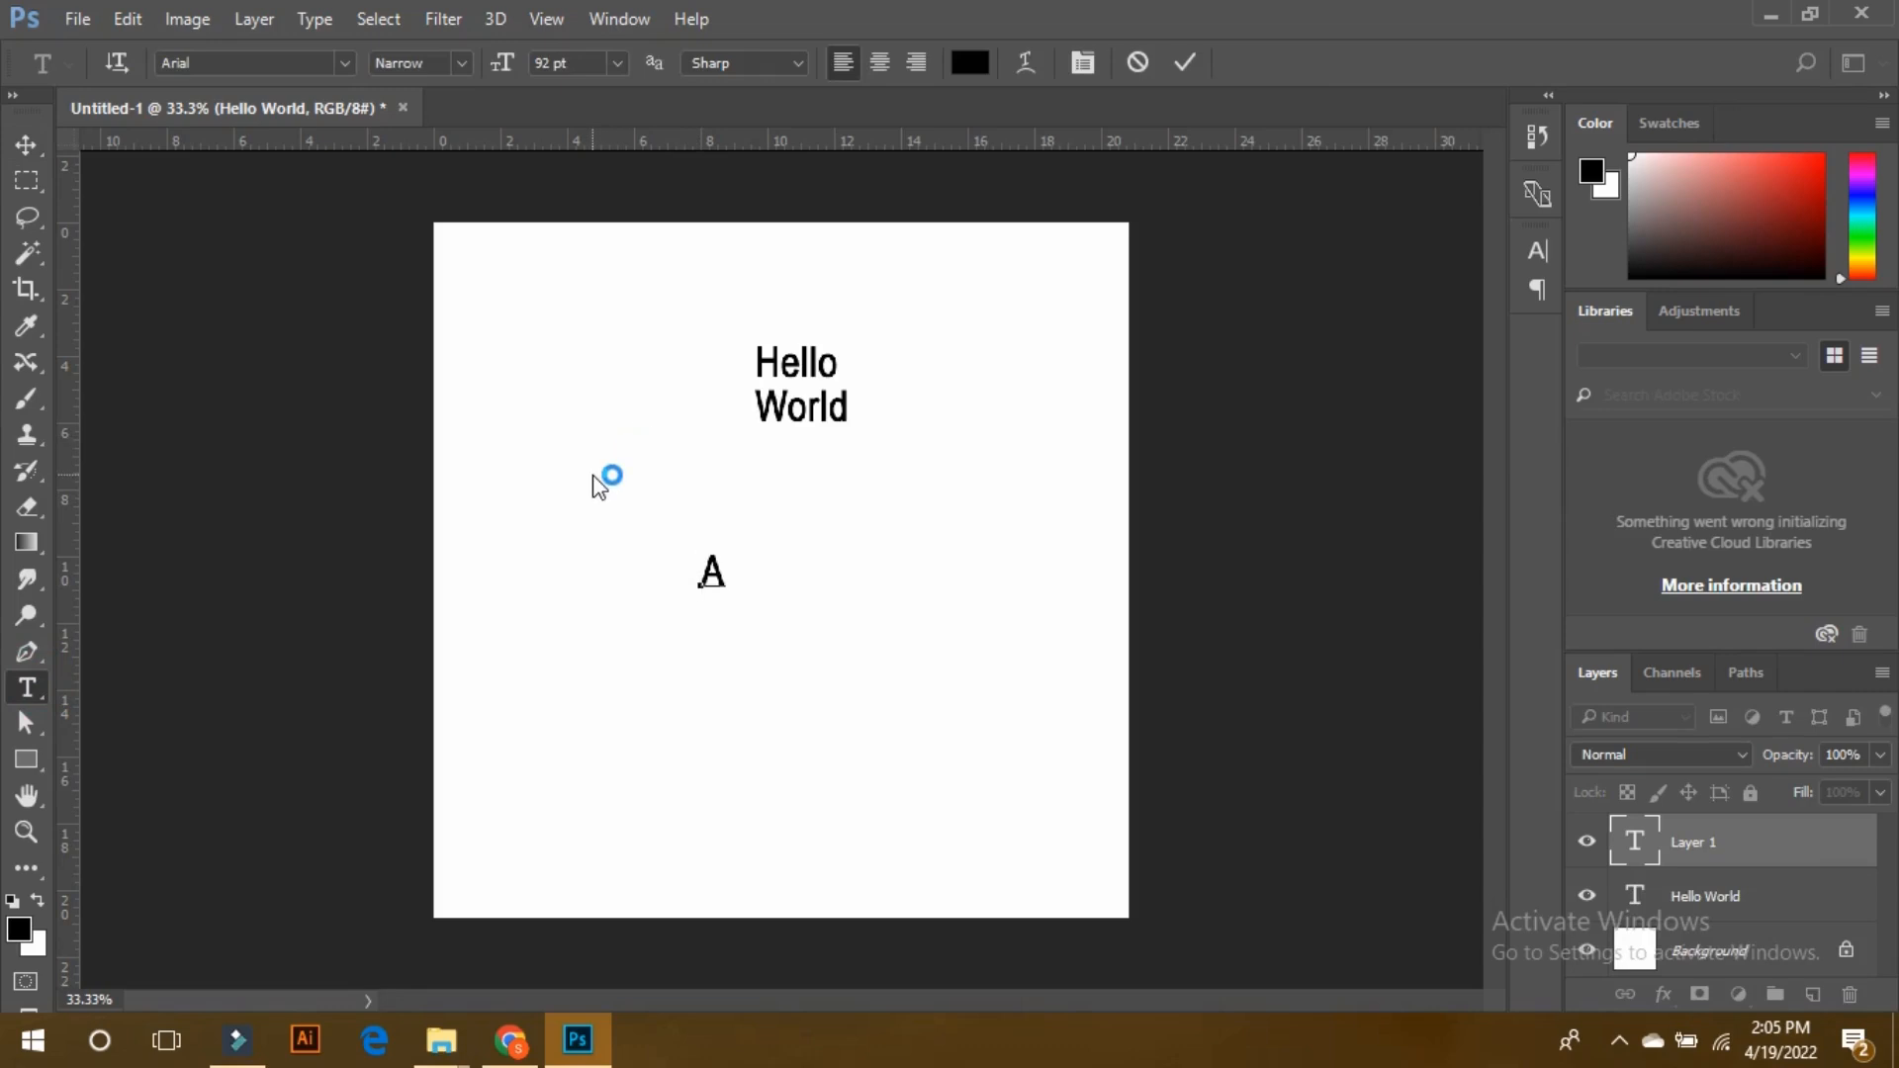
{"action": "type", "text": "dobe"}
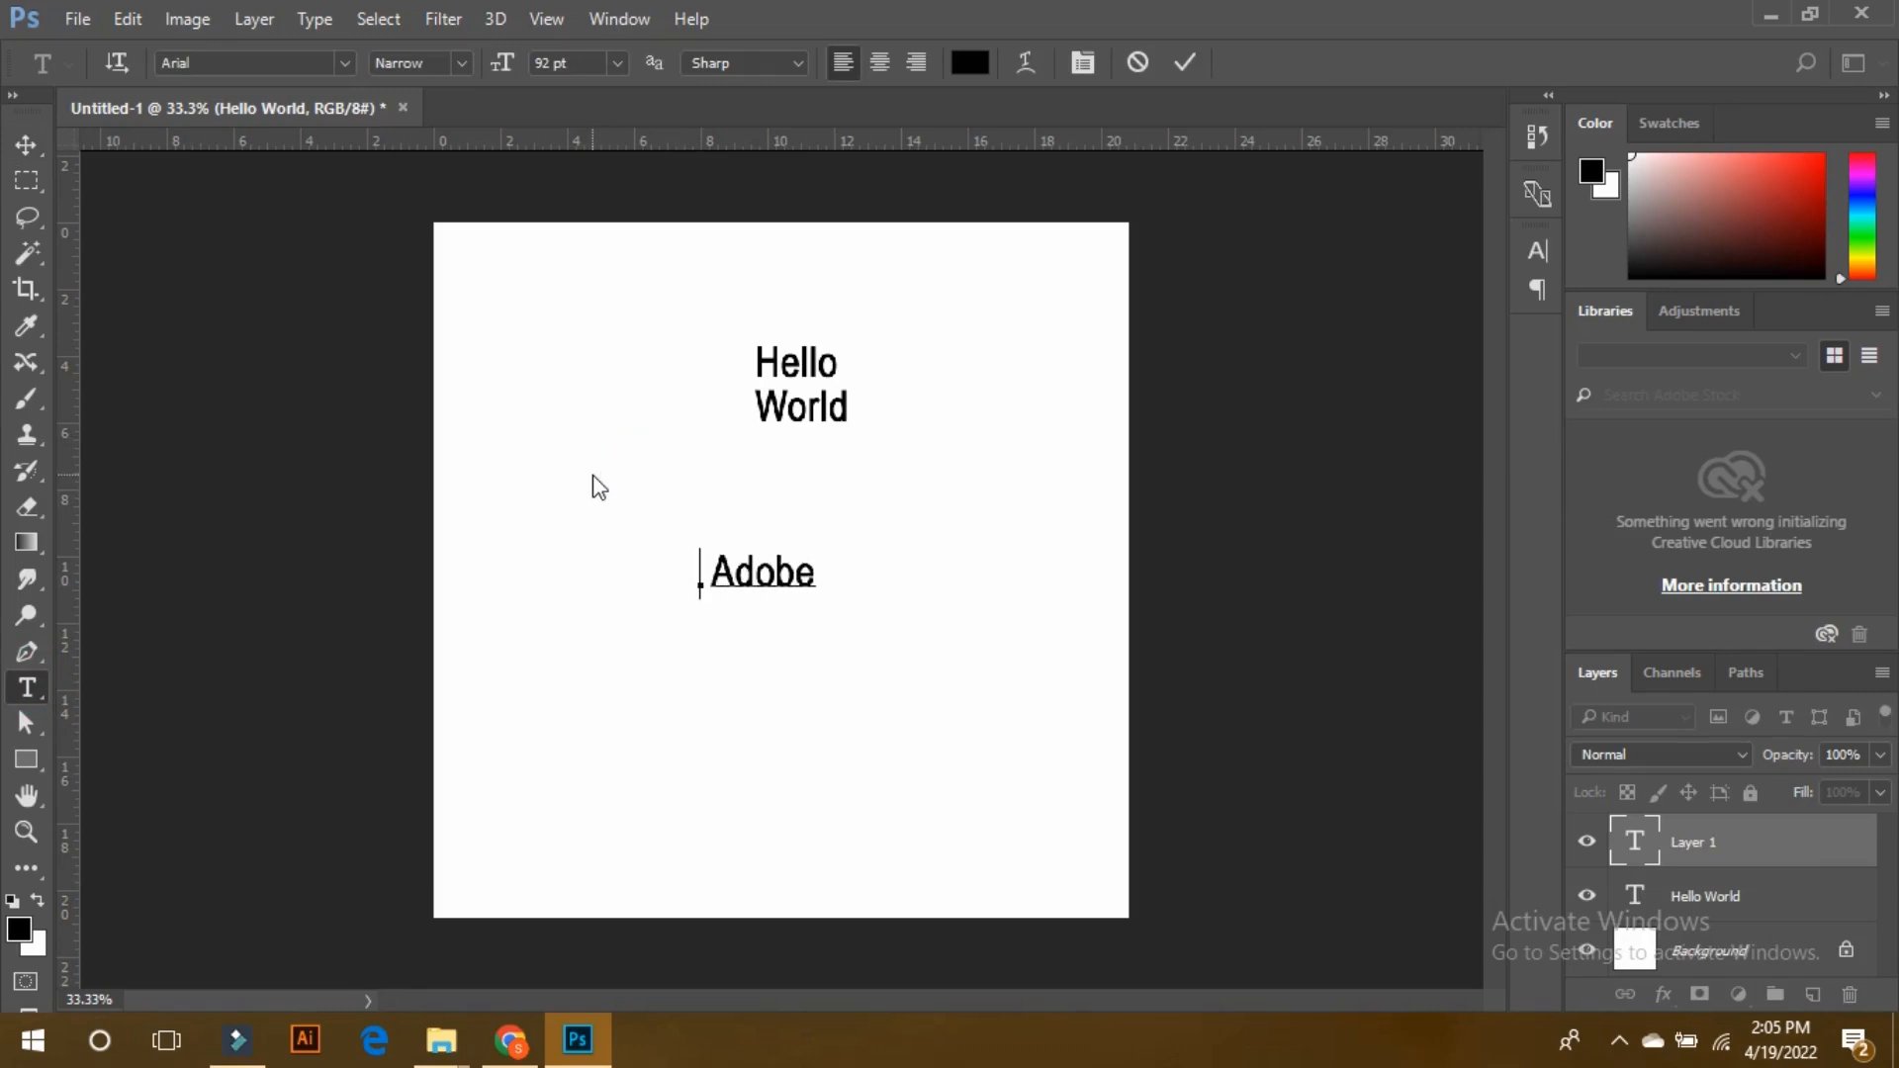
{"action": "type", "text": " Photo"}
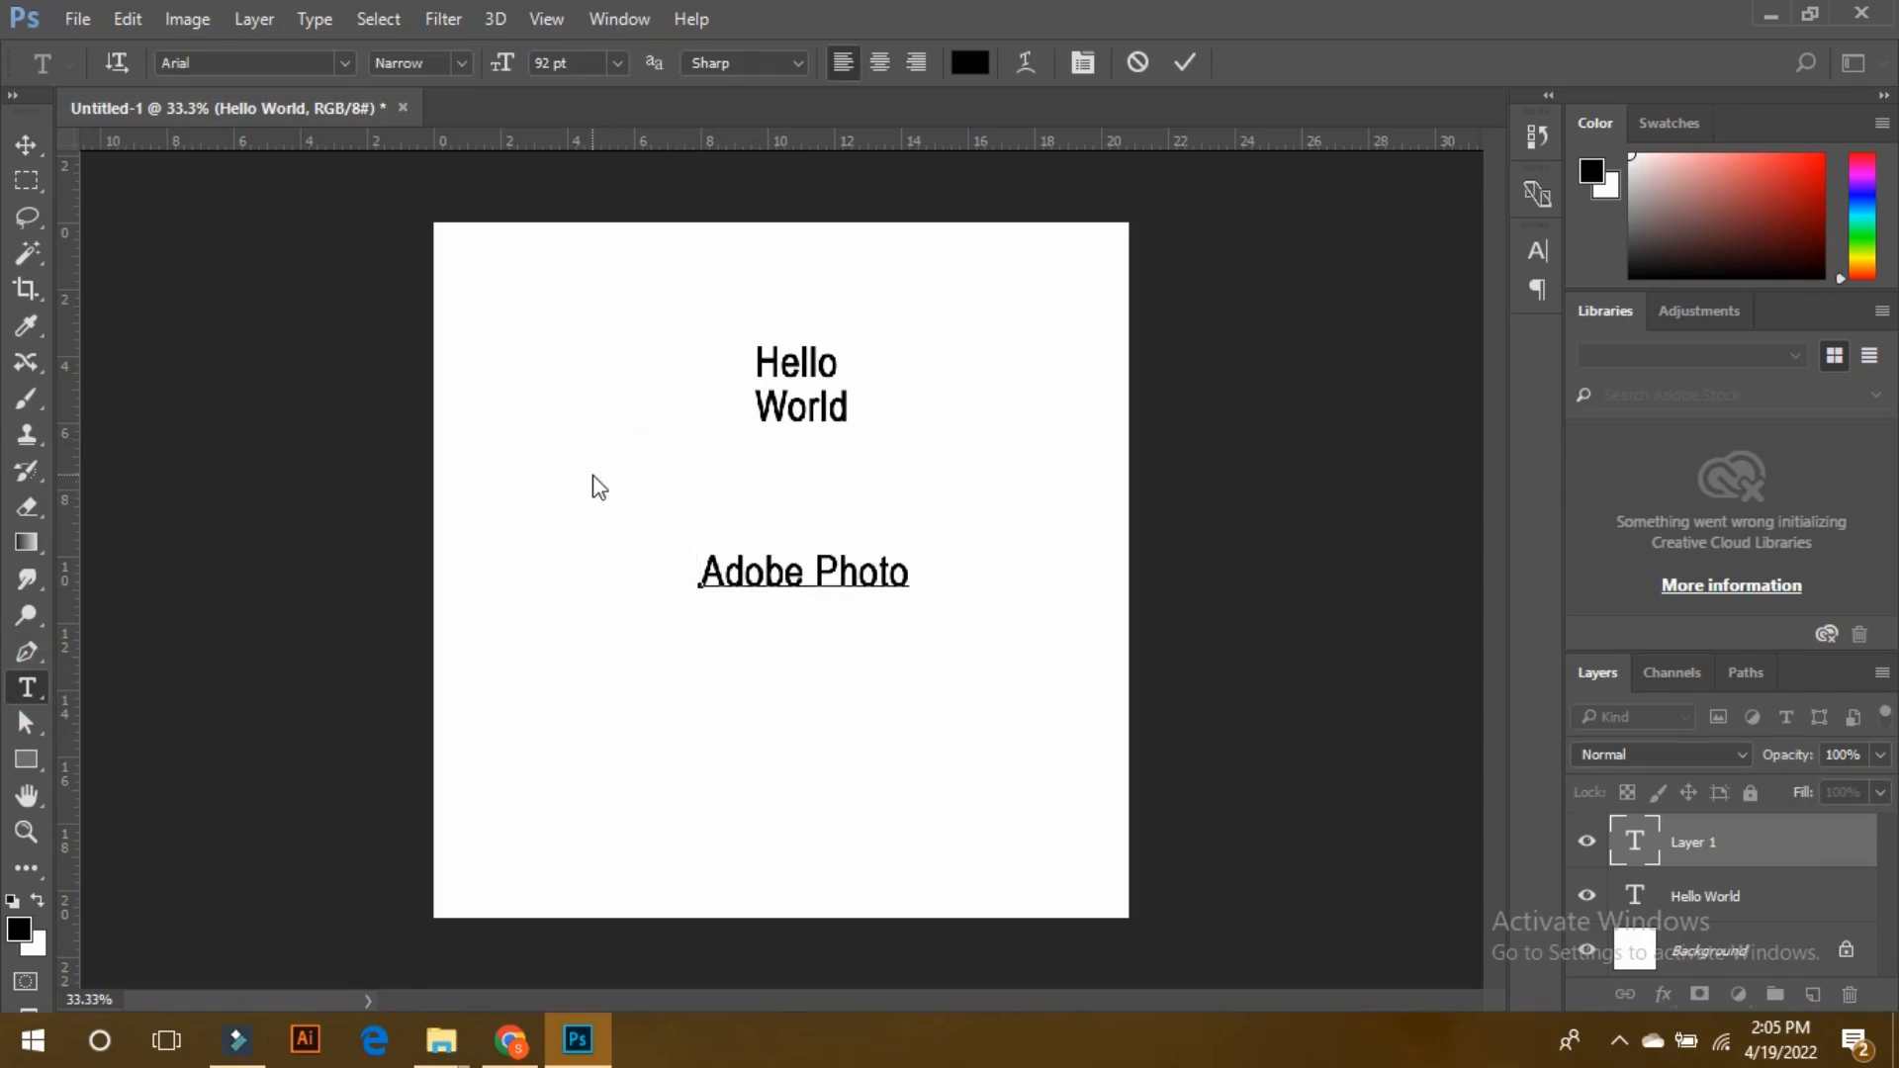
{"action": "type", "text": "shop"}
Break the new text into two lines, with "Photoshop" below "Adobe".
{"action": "left_click", "coordinate": [817, 572]}
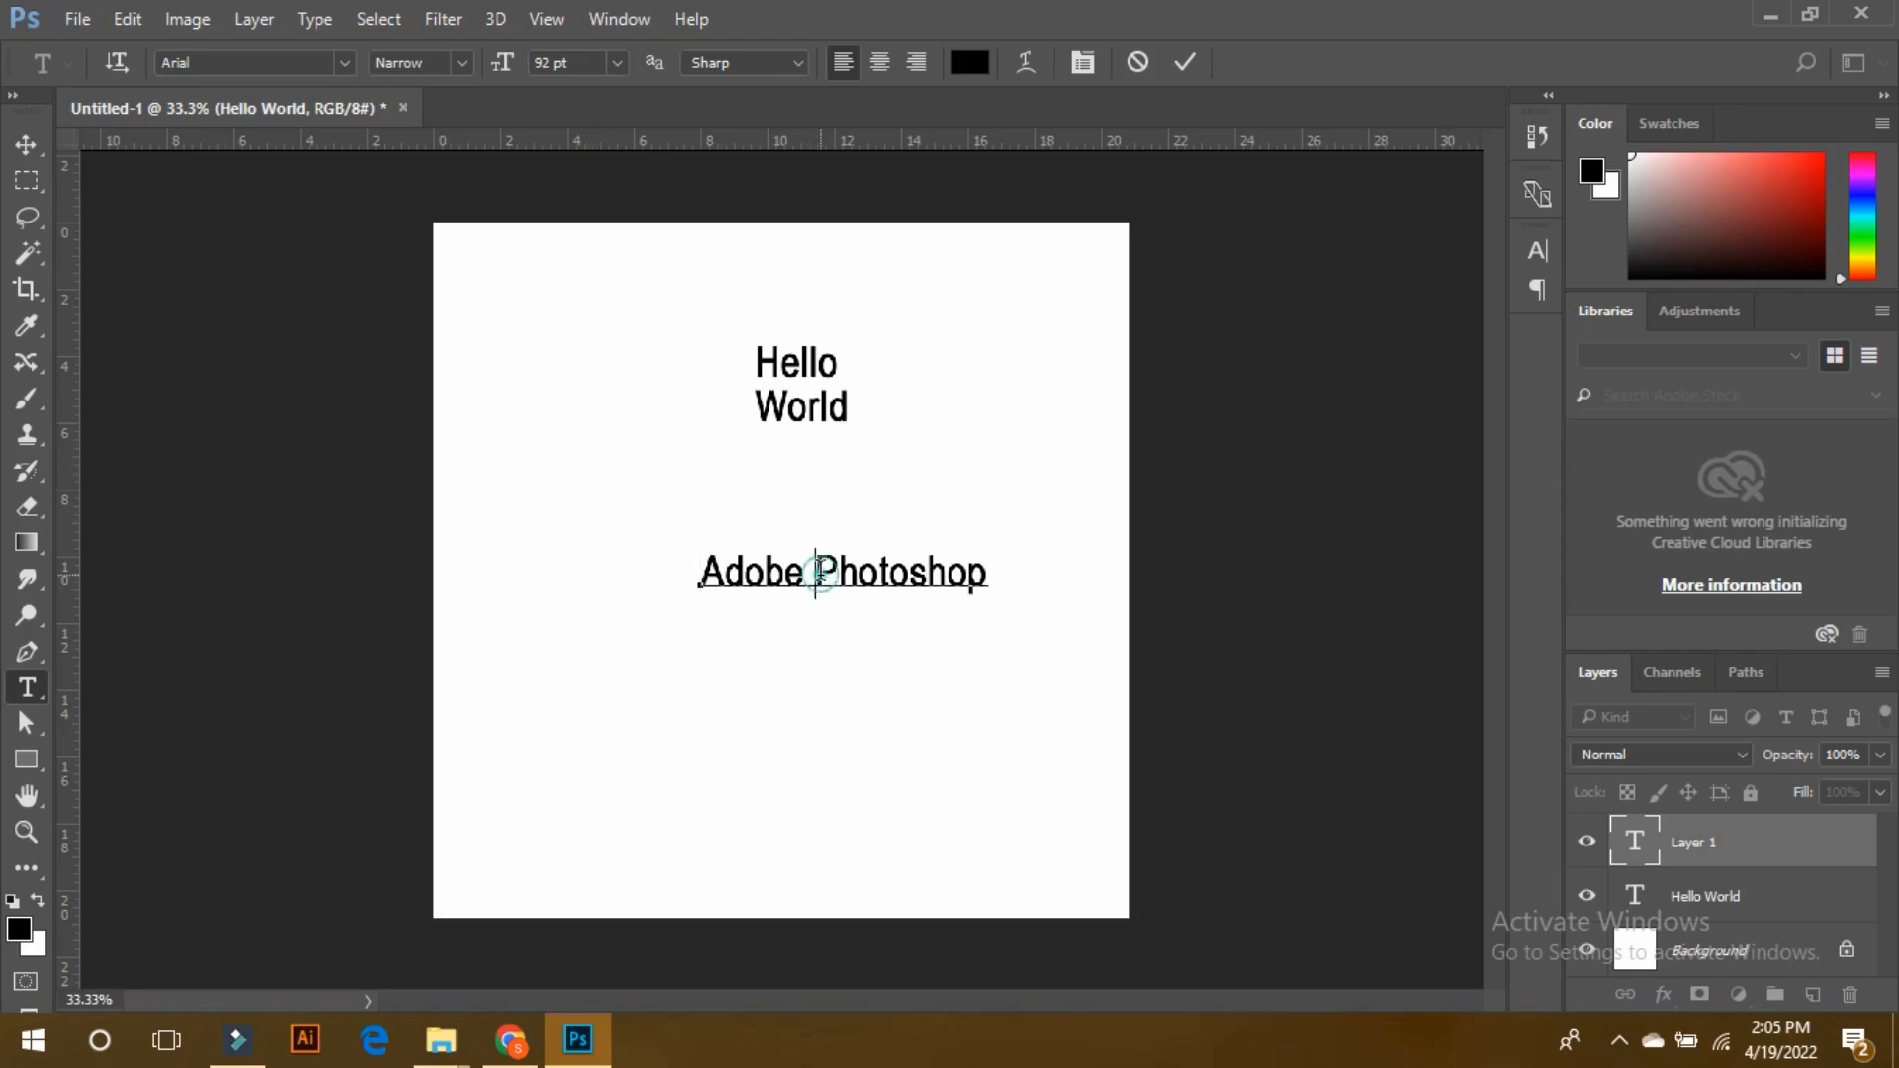
{"action": "key", "text": "BackSpace"}
{"action": "key", "text": "Return"}
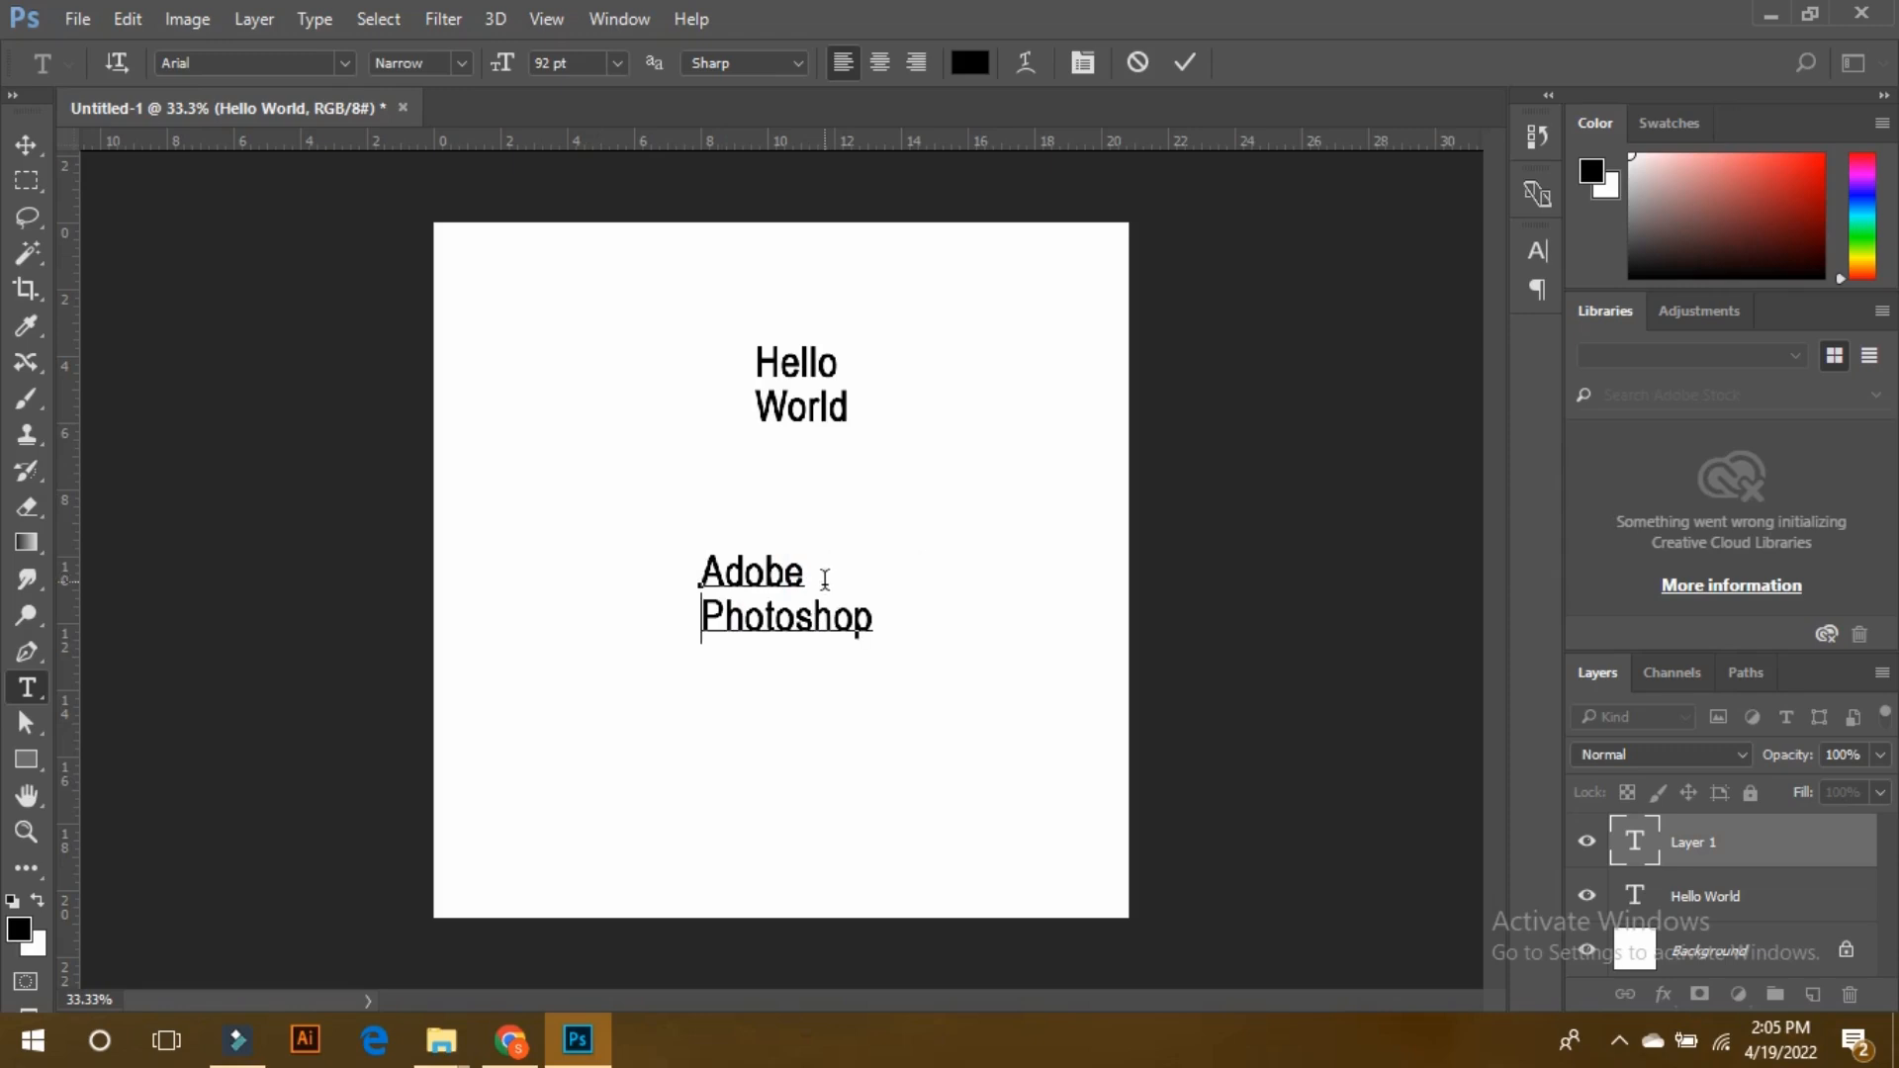
Try center and right alignment on the "Adobe Photoshop" text, return it to left alignment and commit the text.
{"action": "left_click_drag", "start_coordinate": [873, 627], "coordinate": [704, 567]}
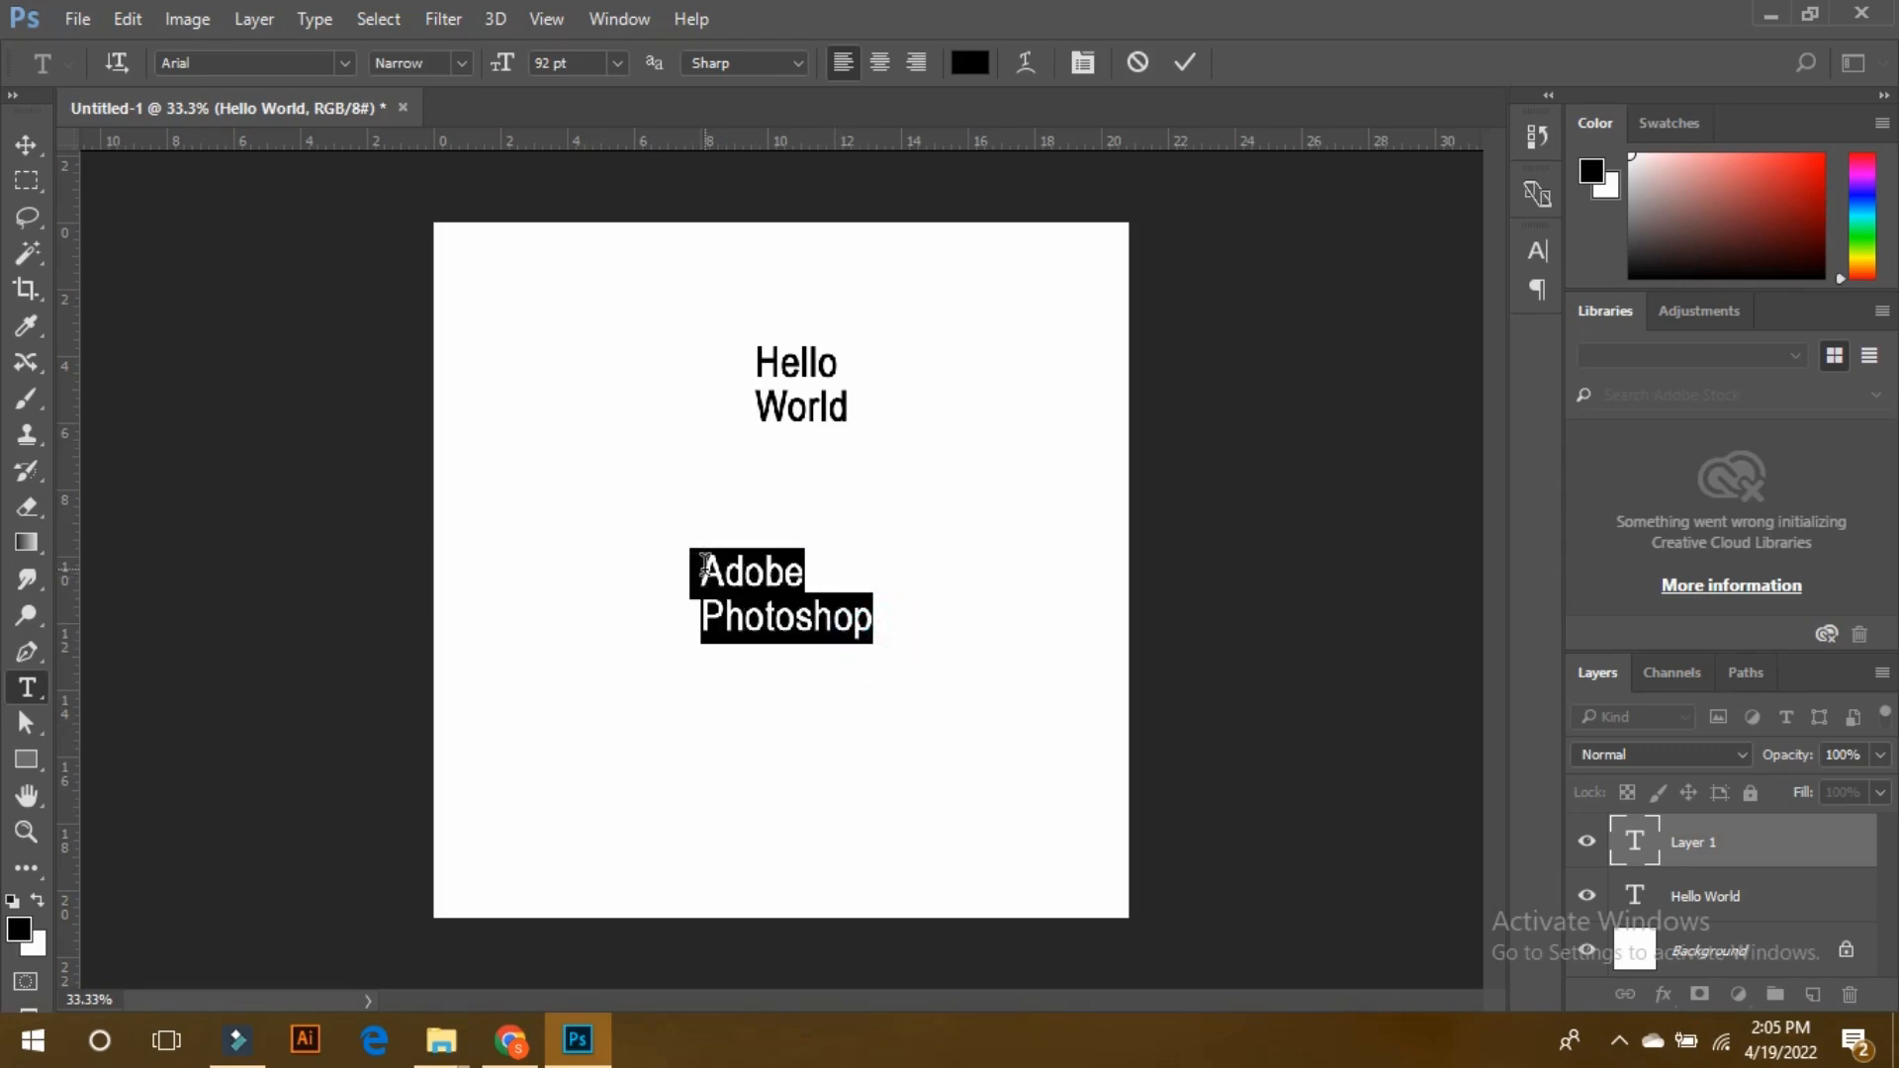
{"action": "left_click", "coordinate": [878, 65]}
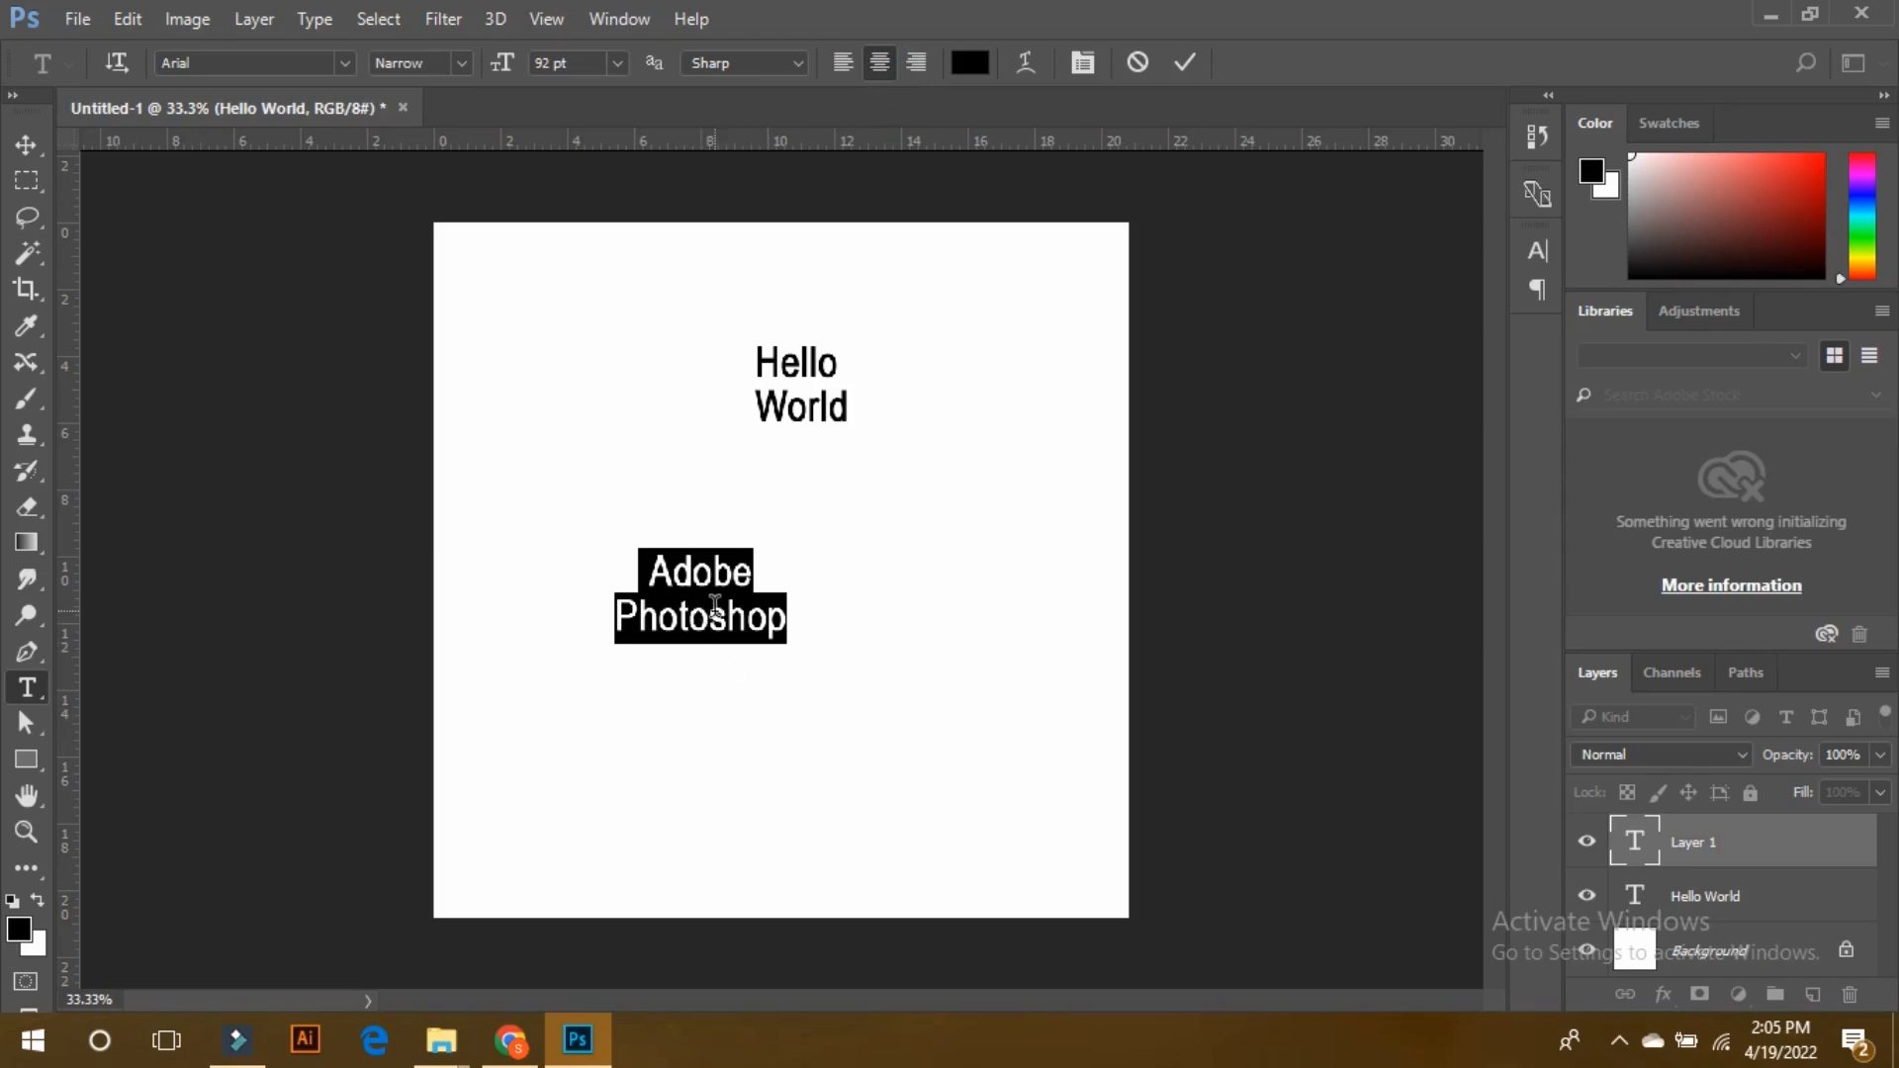
{"action": "left_click", "coordinate": [914, 62]}
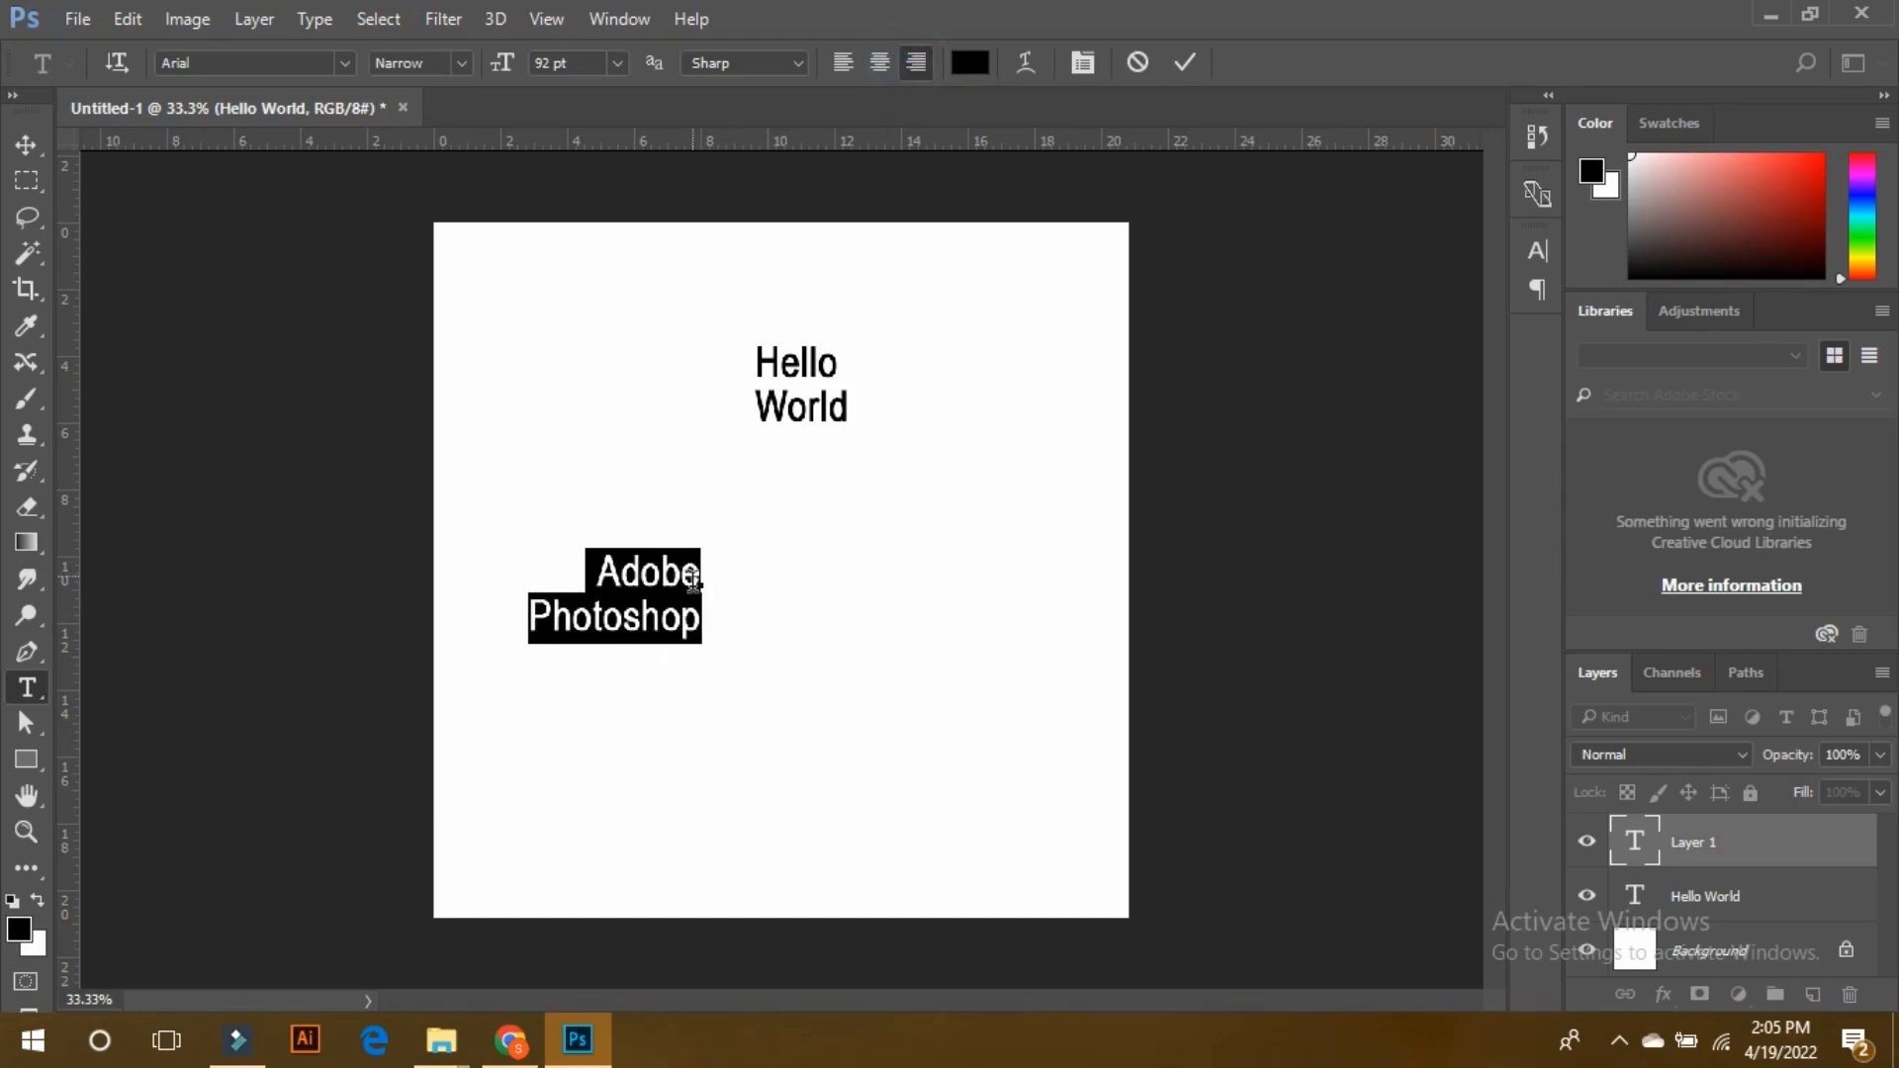
{"action": "left_click", "coordinate": [26, 145]}
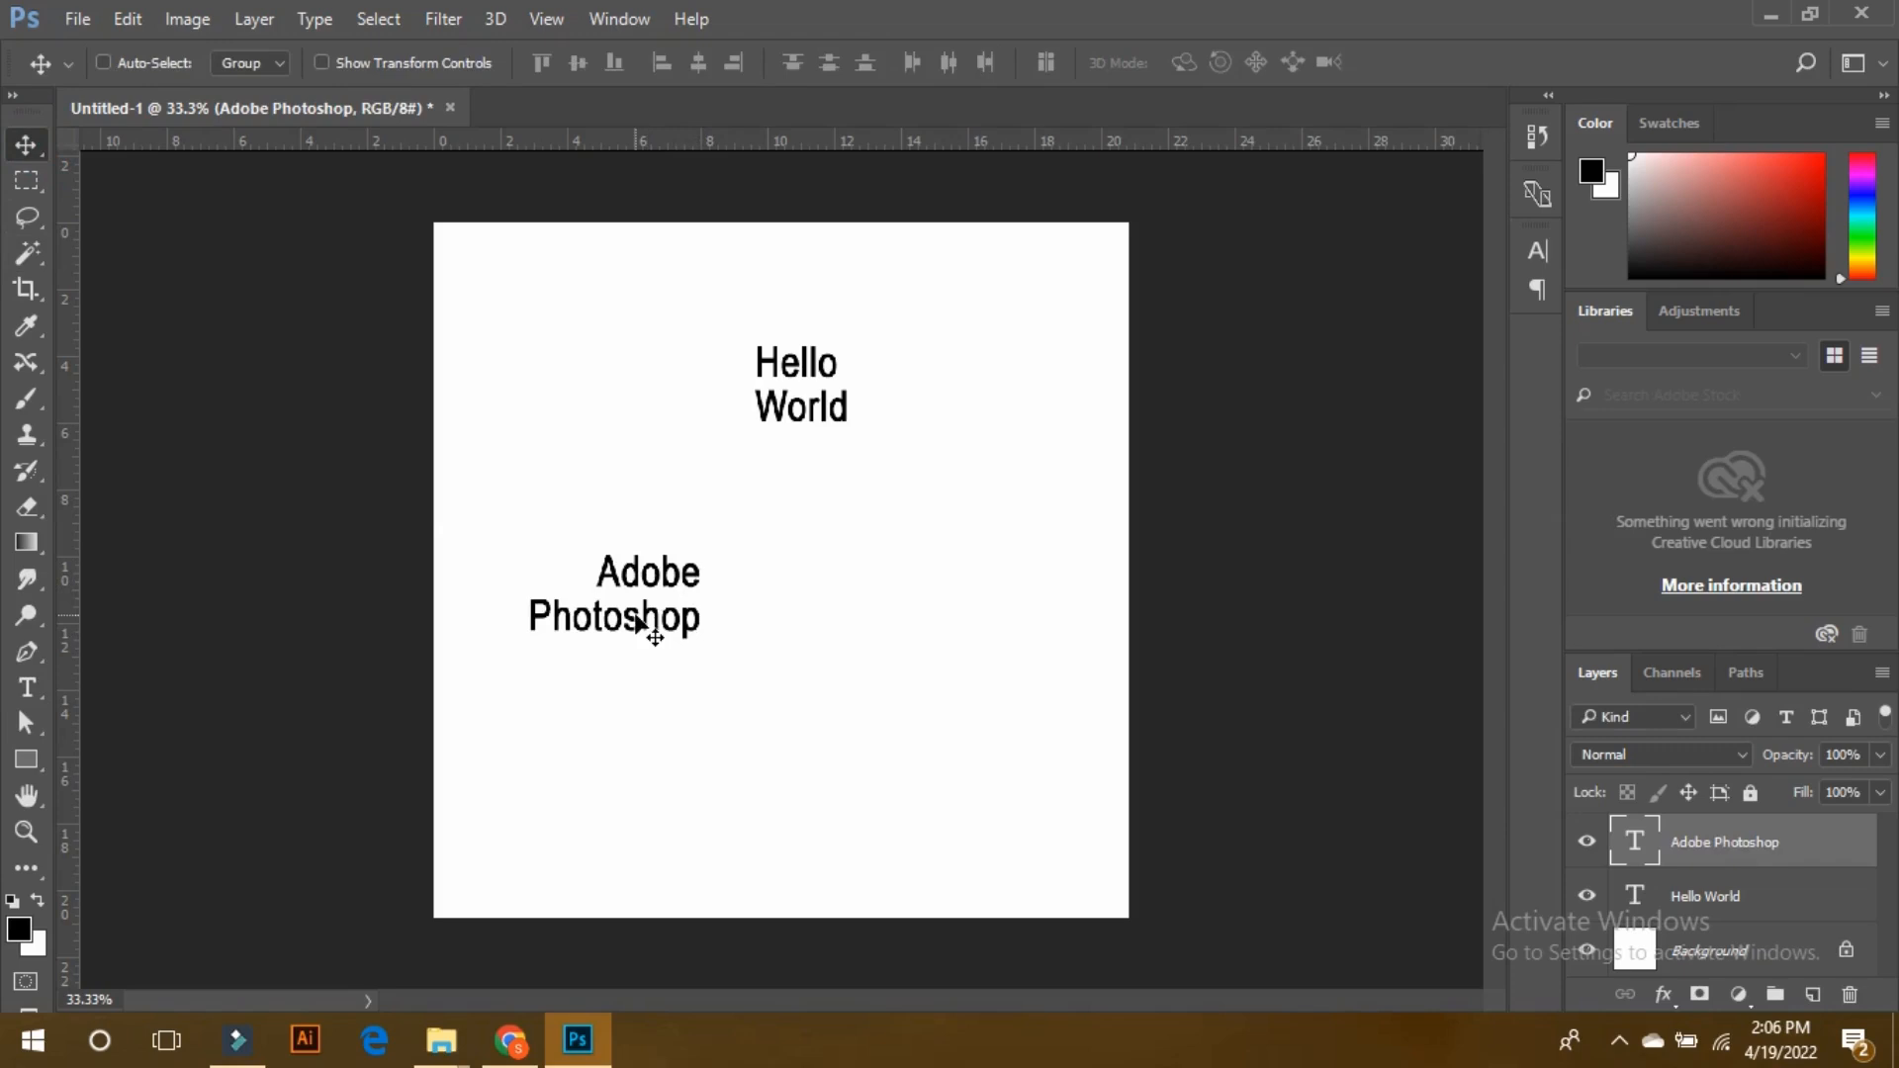
{"action": "double_click", "coordinate": [638, 620]}
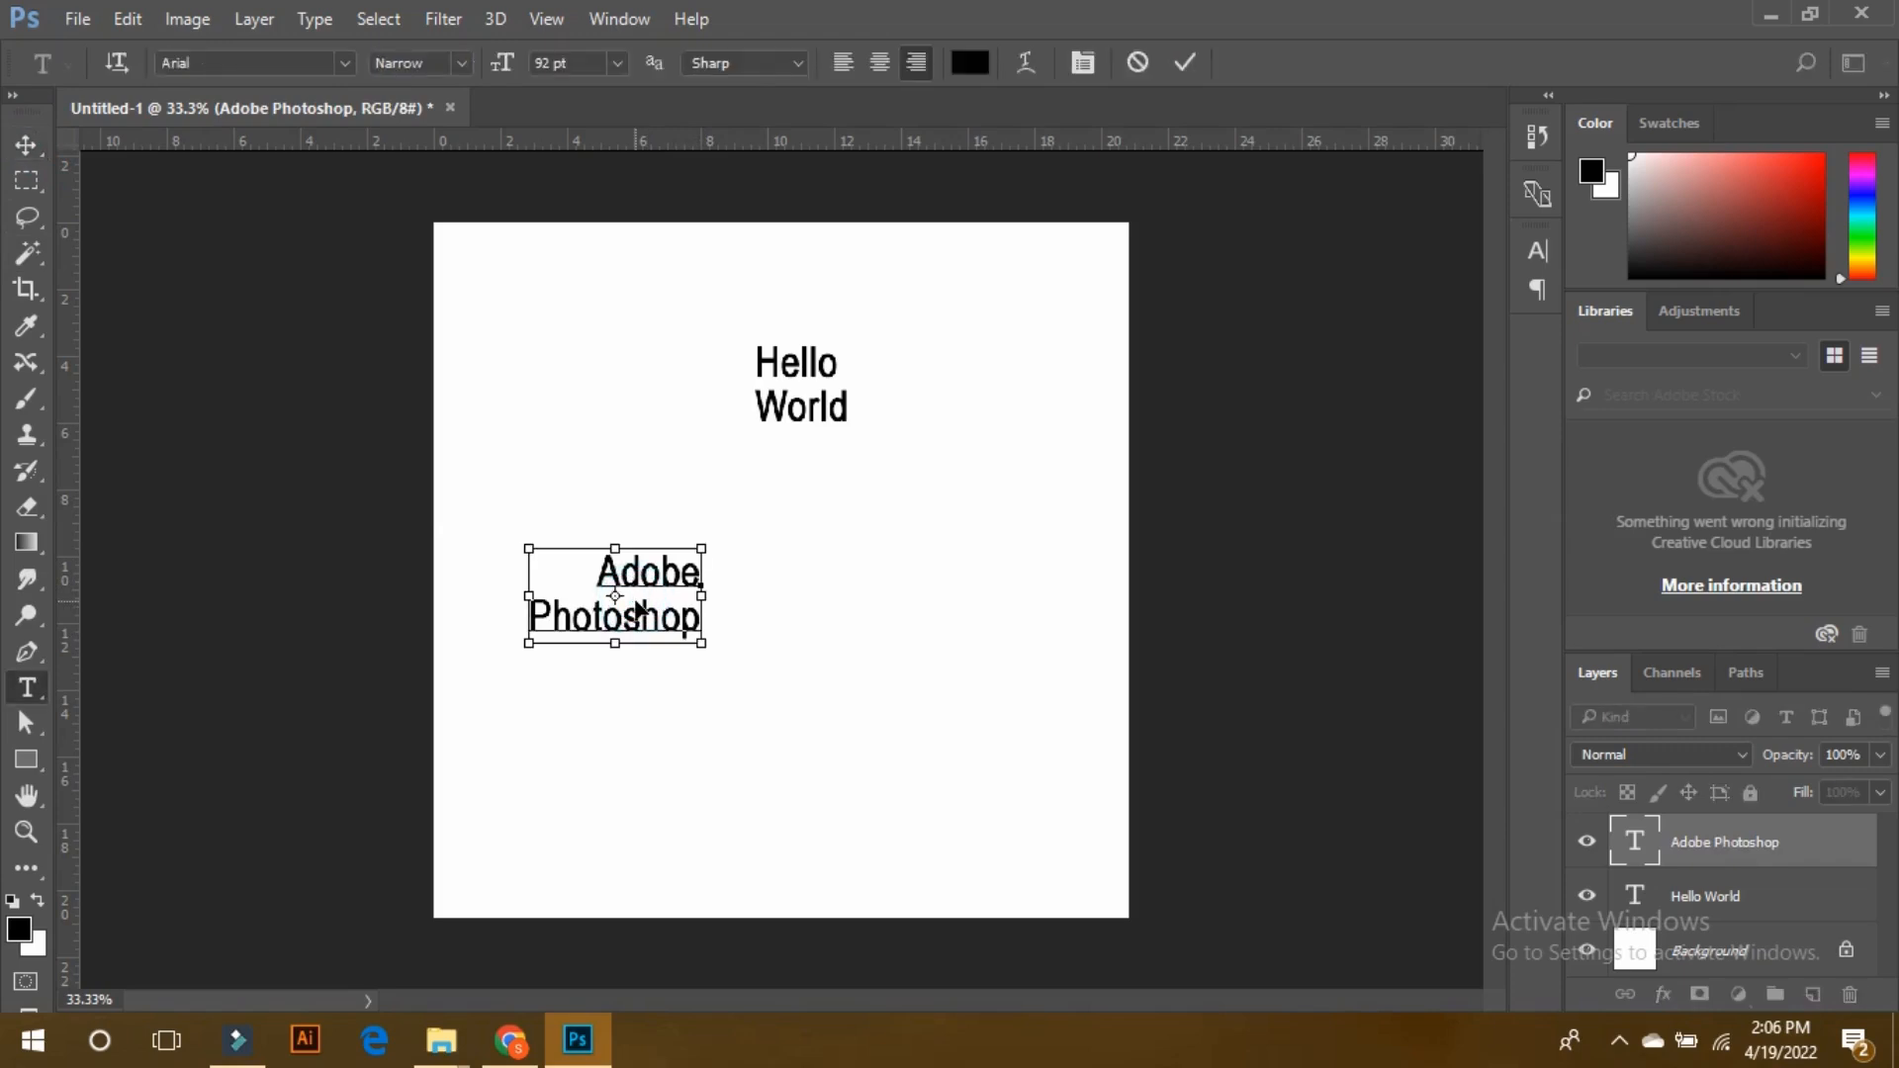
{"action": "left_click", "coordinate": [841, 63]}
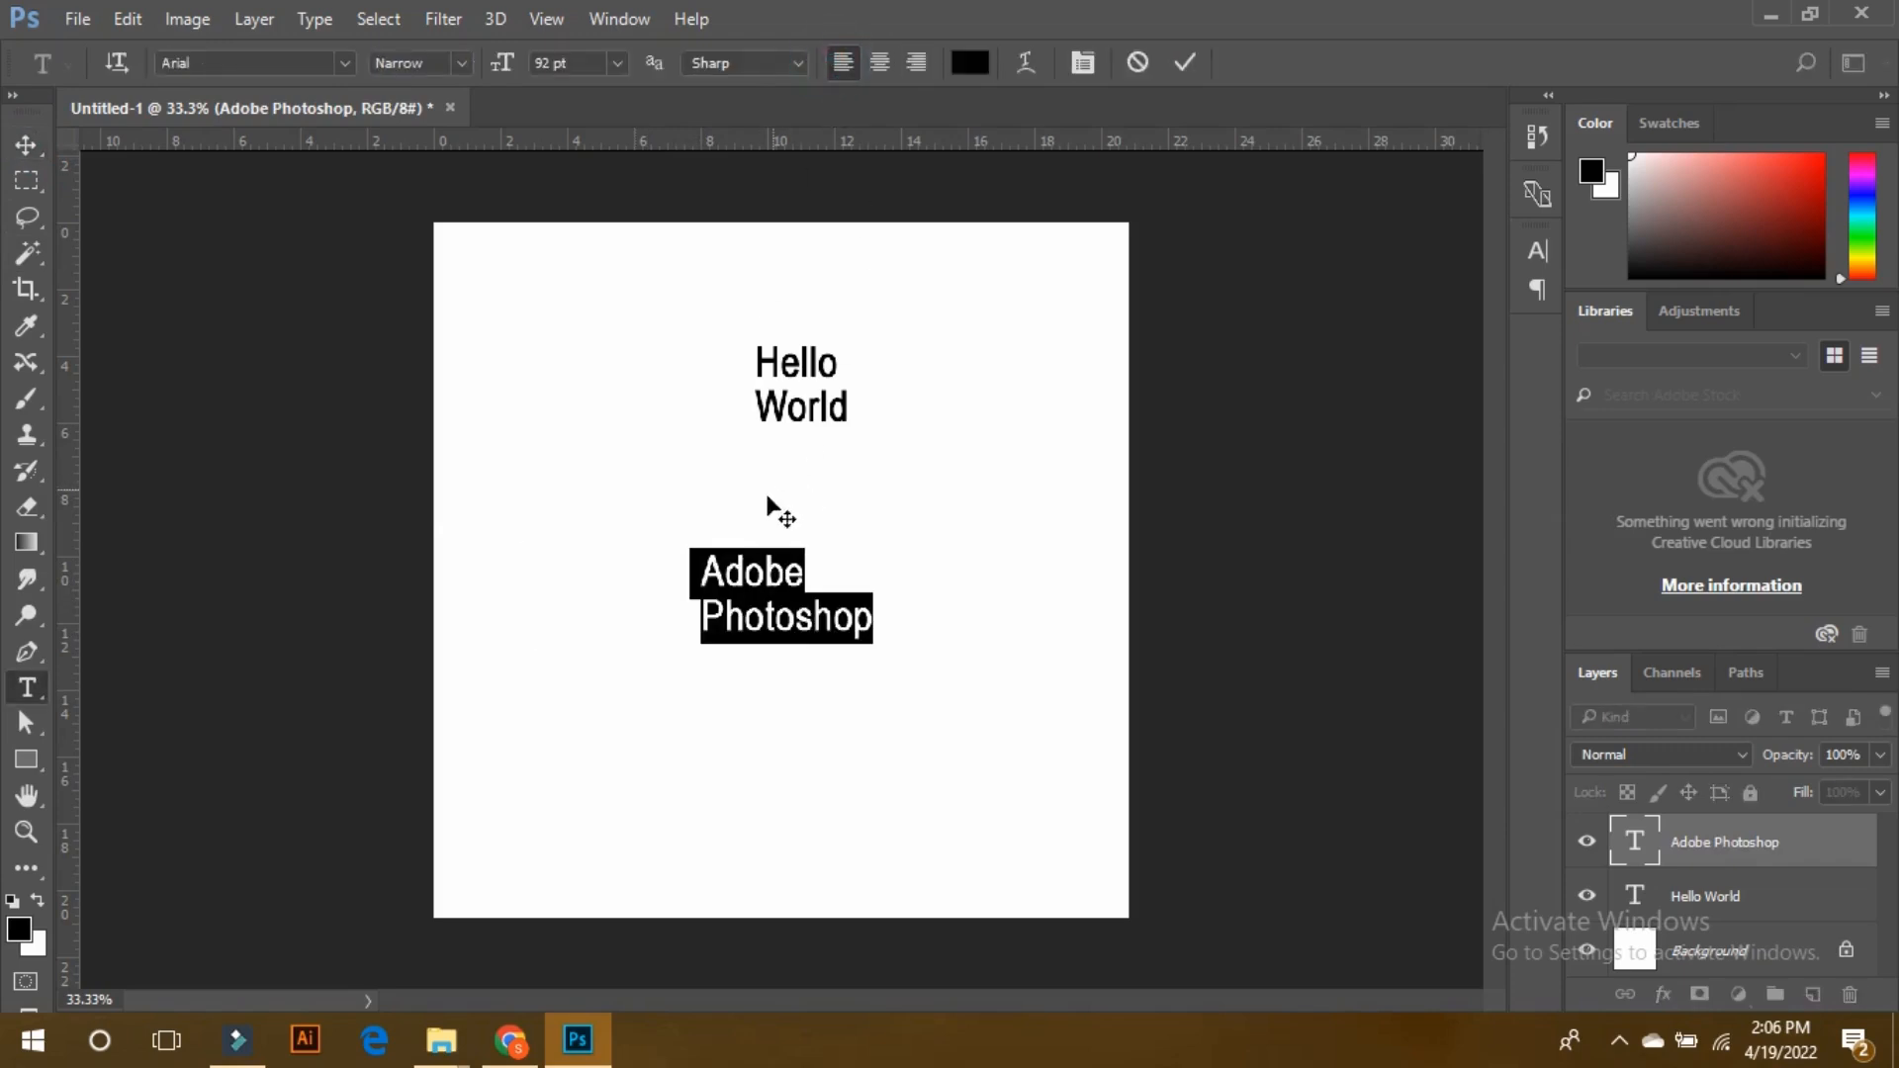
{"action": "left_click", "coordinate": [26, 145]}
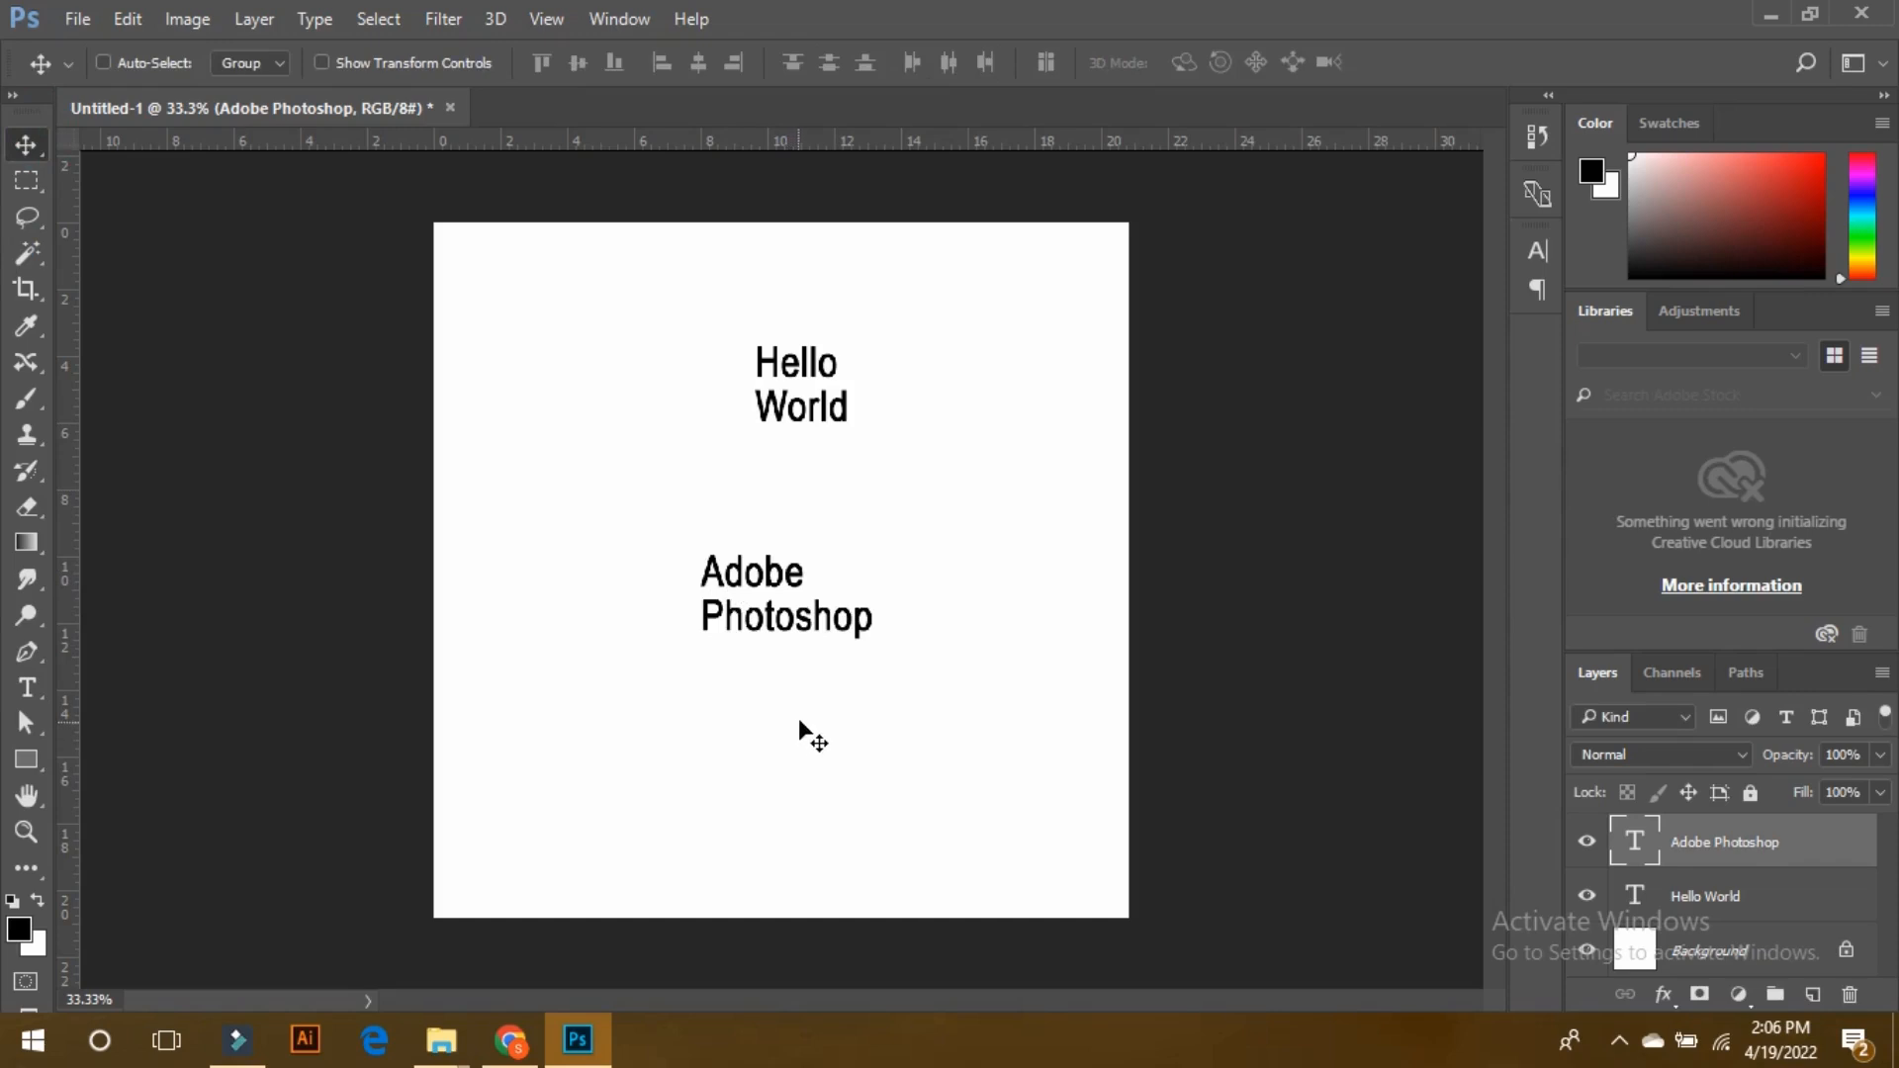
Recolor the "Adobe Photoshop" text to pure red (#ff0000) and shift it slightly downward on the canvas.
{"action": "key", "text": "t"}
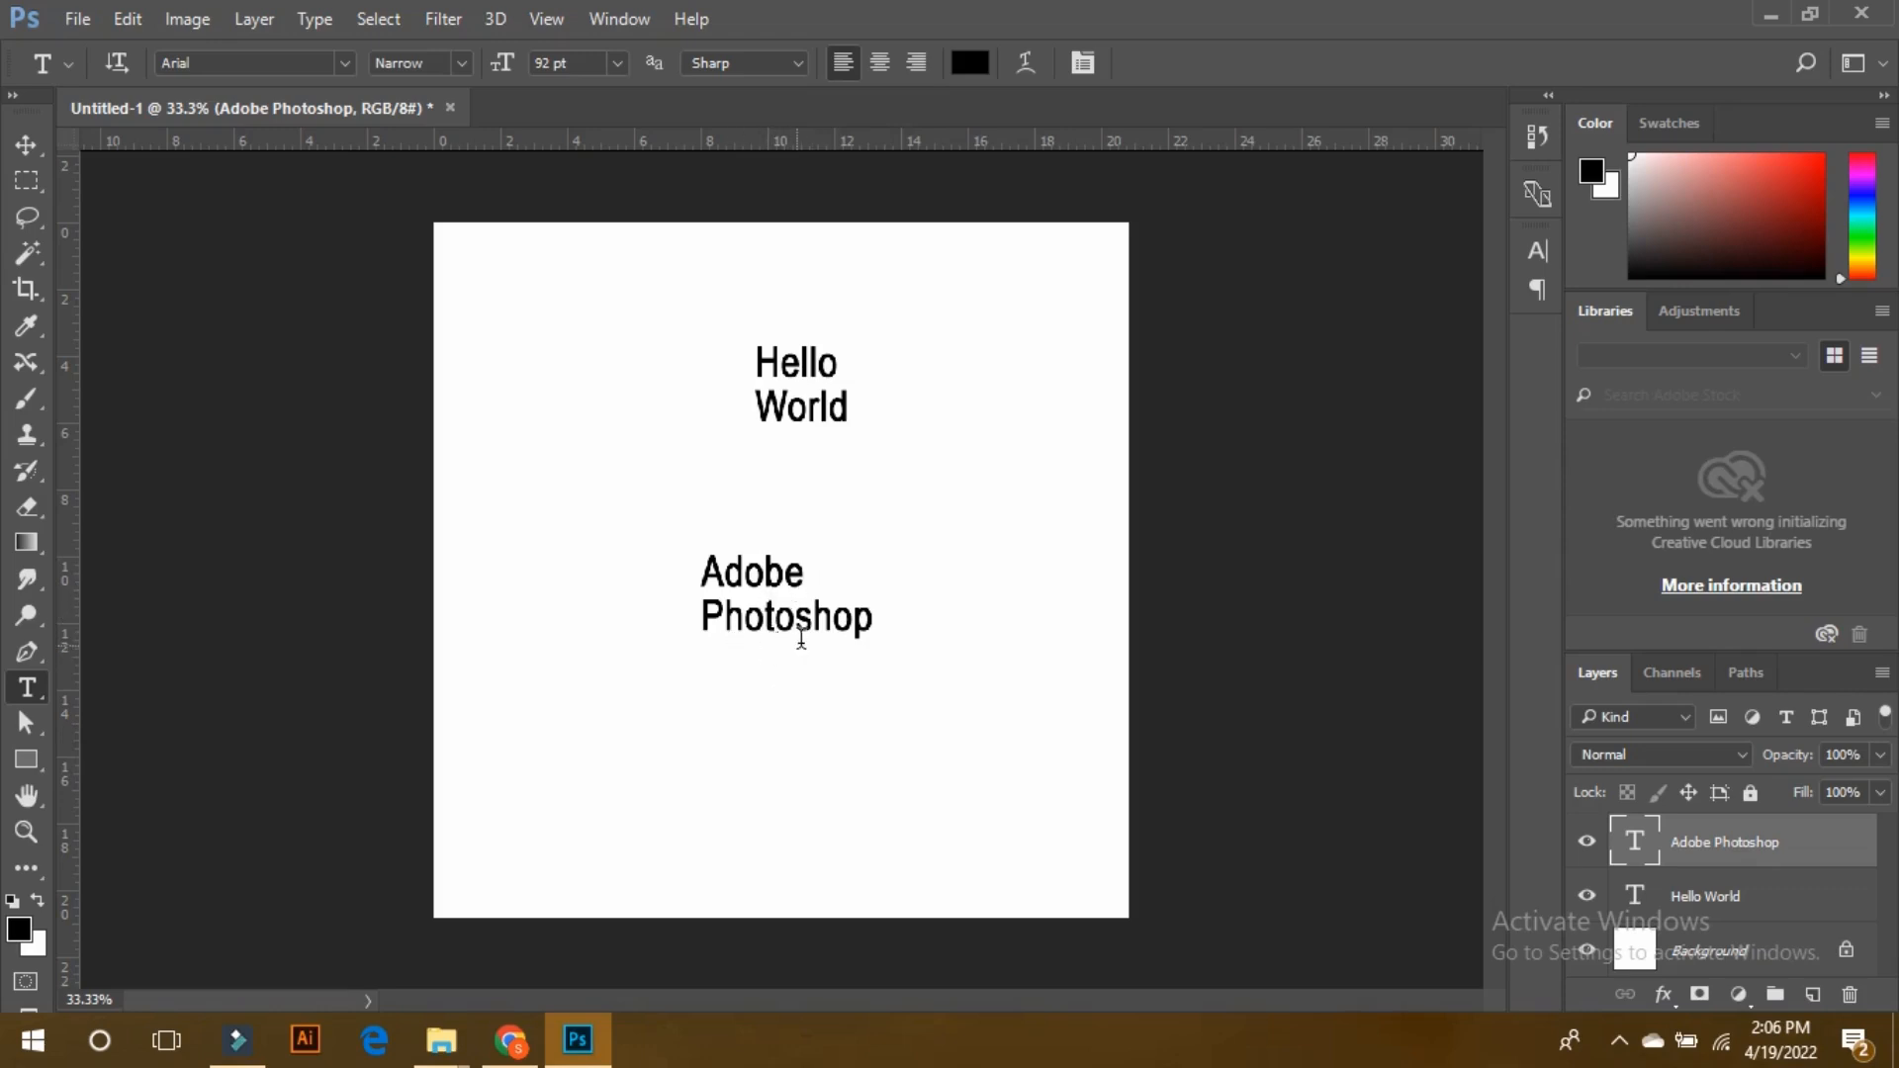
{"action": "left_click", "coordinate": [772, 610]}
{"action": "left_click_drag", "start_coordinate": [873, 620], "coordinate": [708, 559]}
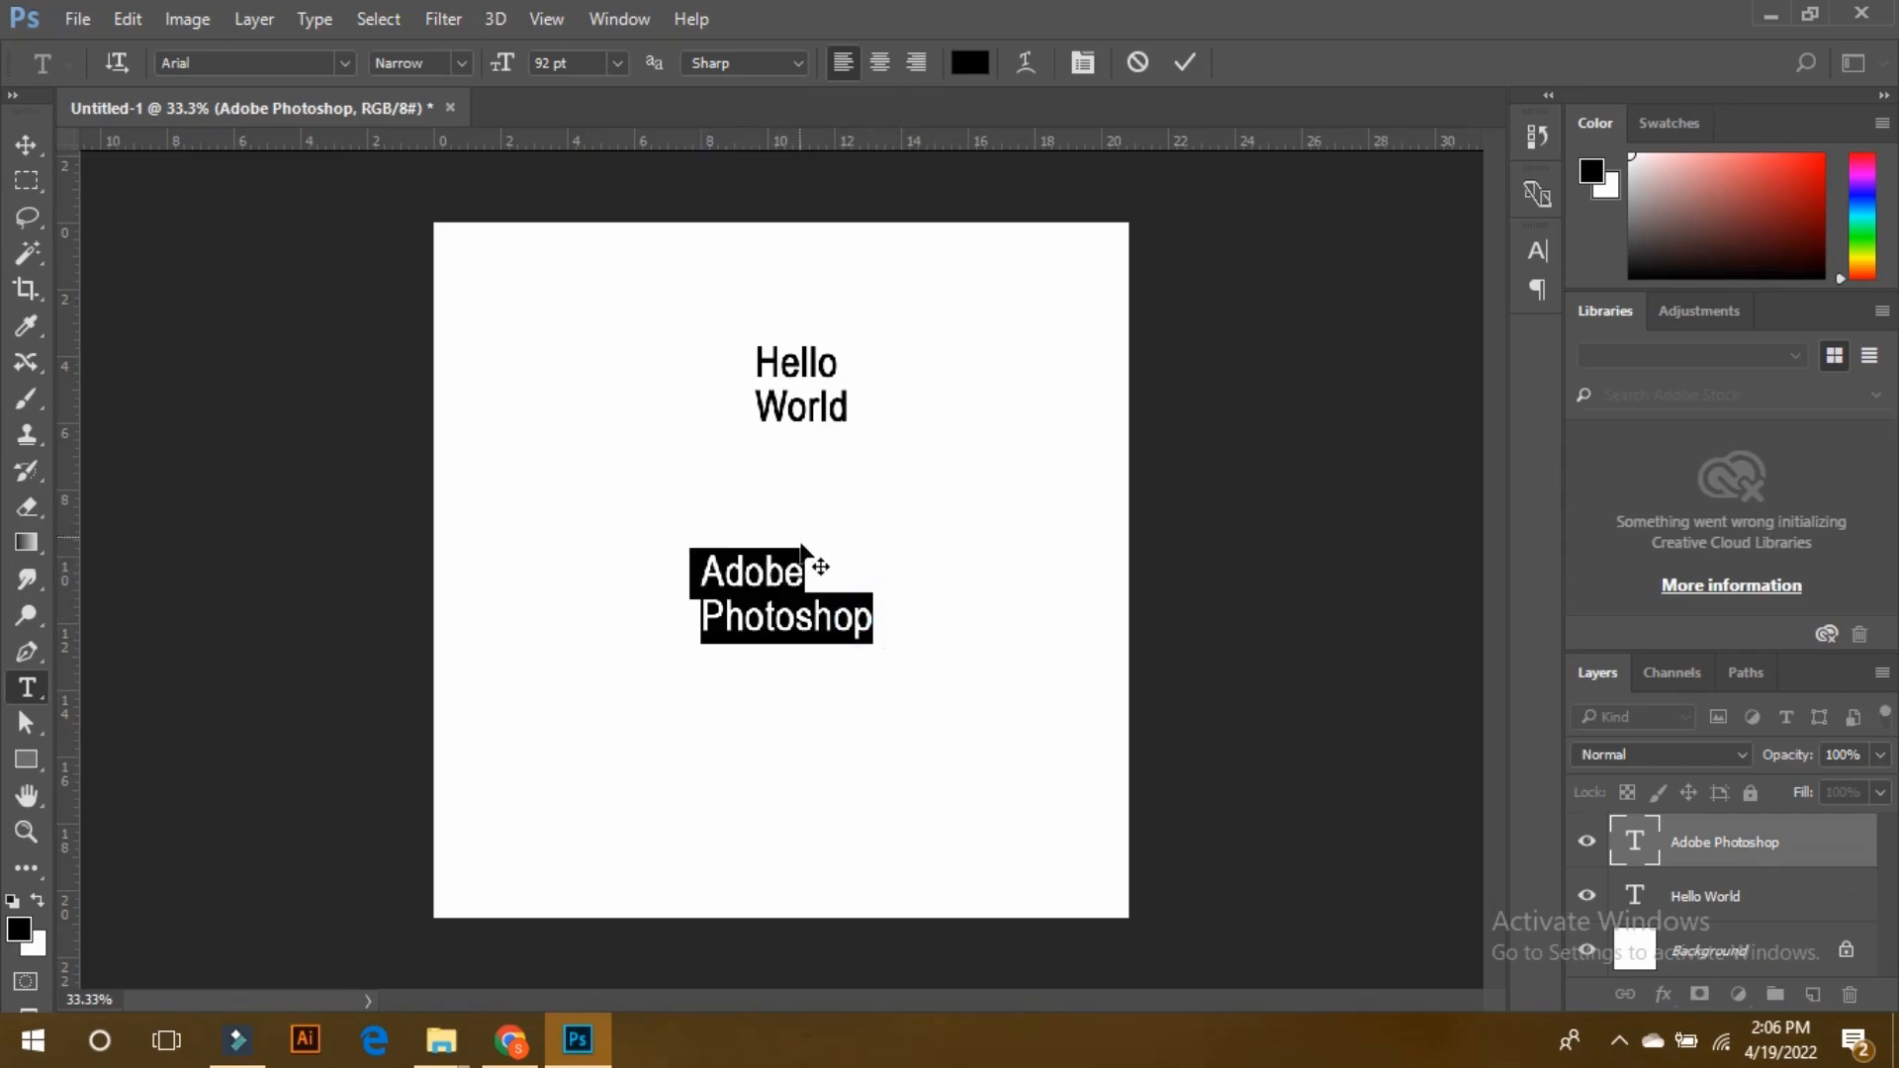
{"action": "left_click", "coordinate": [970, 63]}
{"action": "left_click", "coordinate": [1110, 330]}
{"action": "left_click", "coordinate": [1192, 326]}
{"action": "left_click_drag", "start_coordinate": [1314, 320], "coordinate": [1493, 264]}
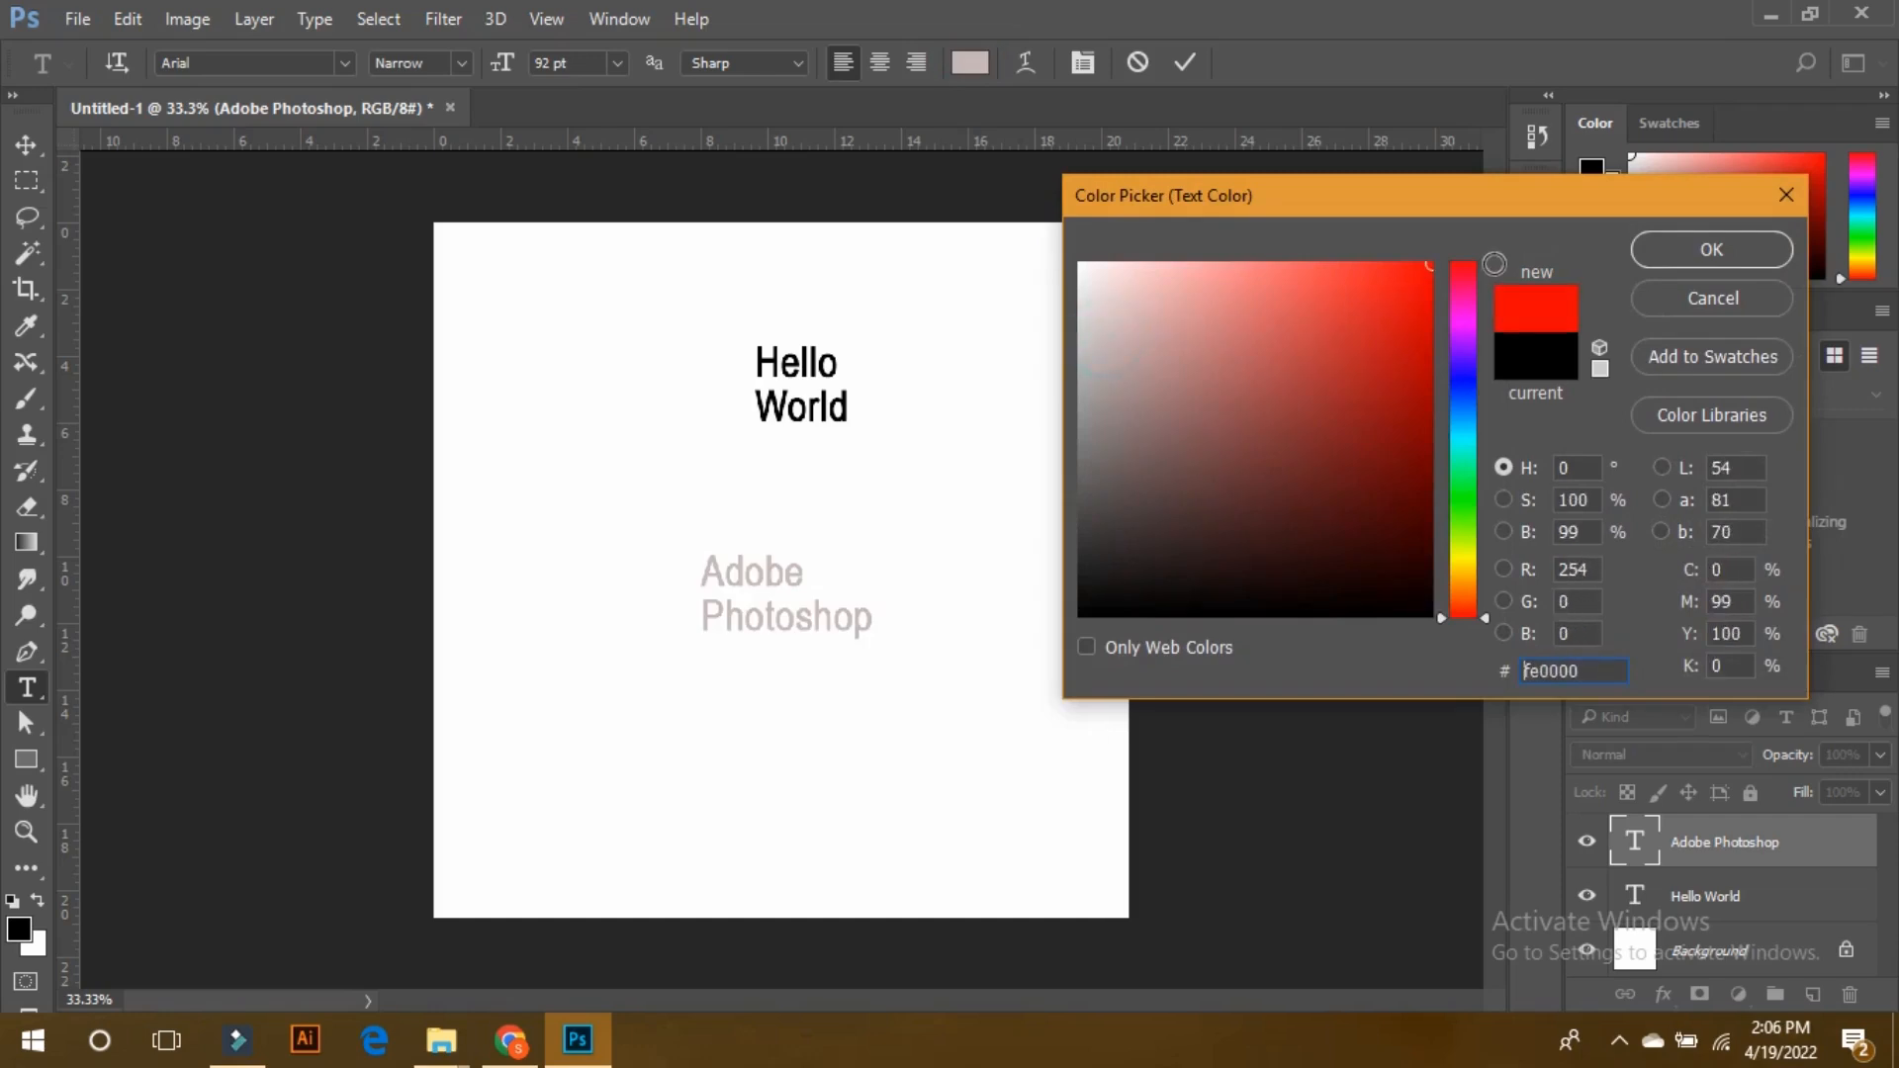
{"action": "left_click_drag", "start_coordinate": [1326, 351], "coordinate": [1466, 223]}
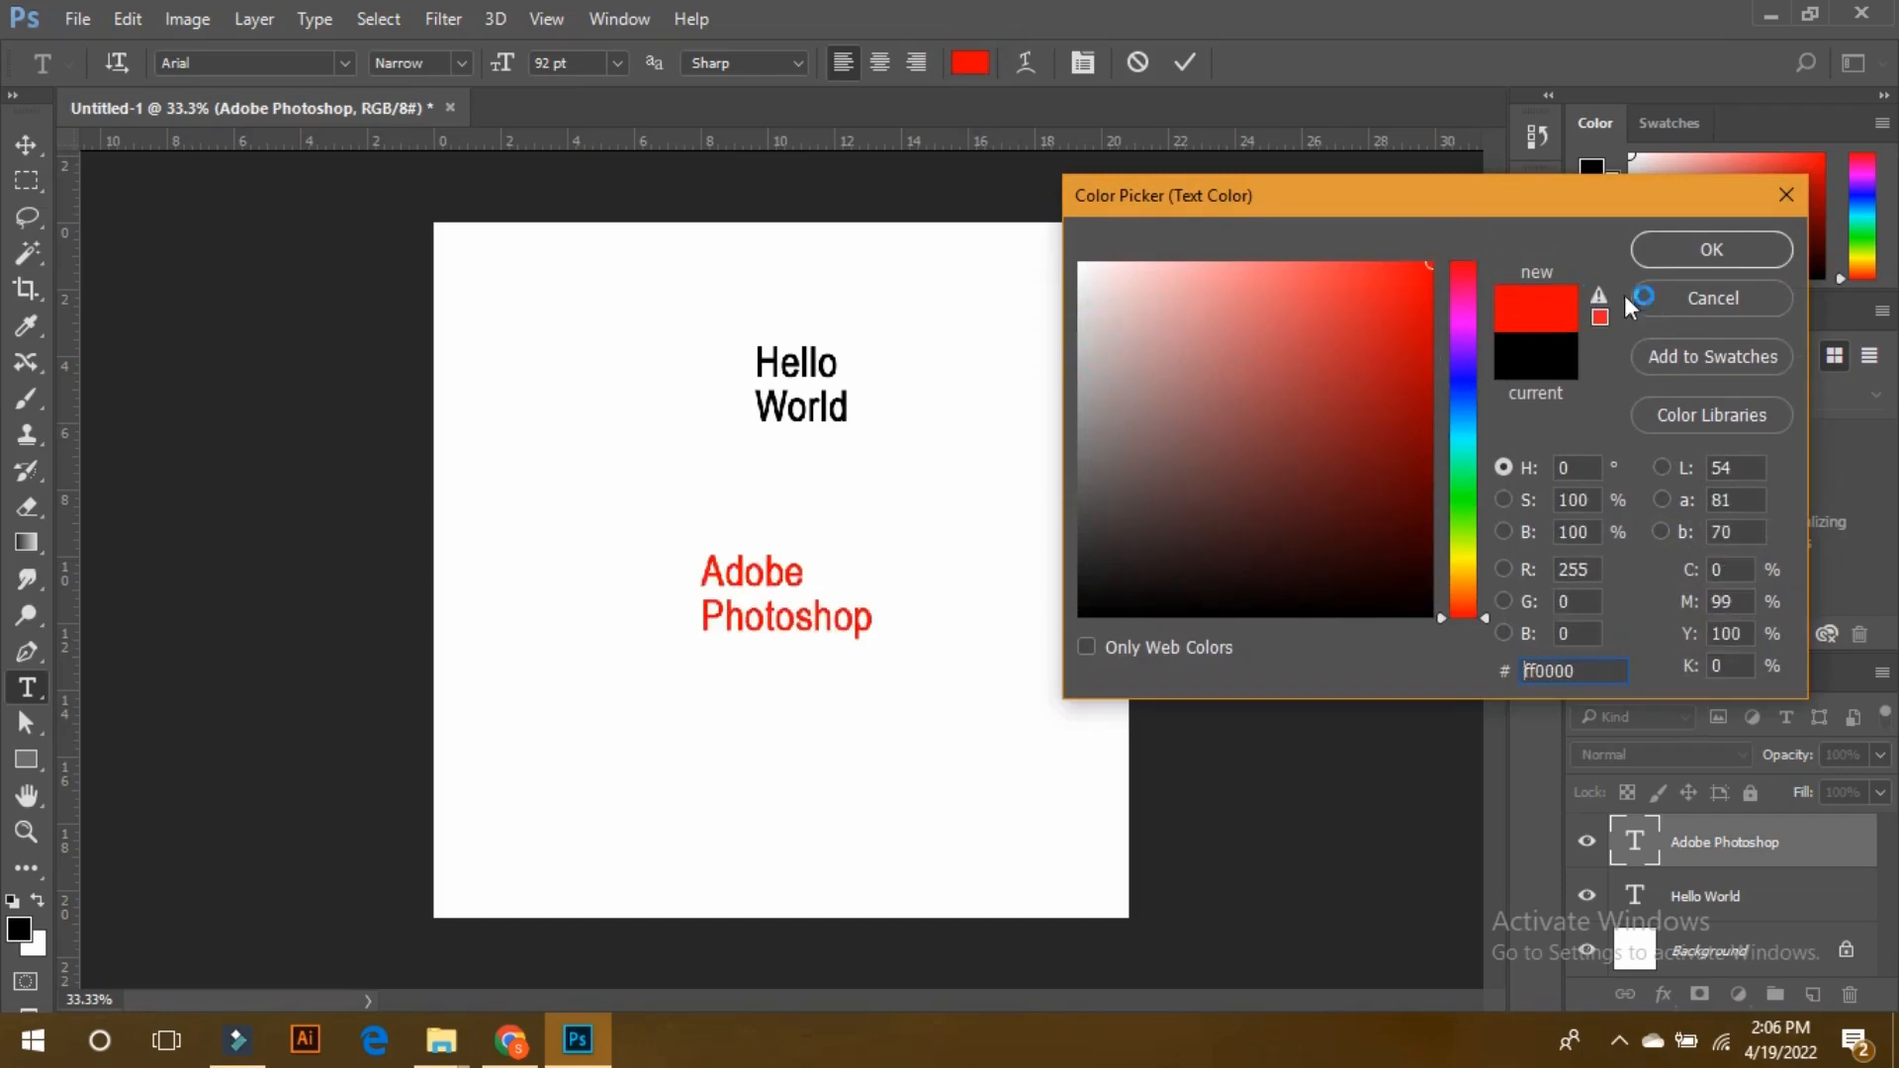
{"action": "left_click", "coordinate": [1687, 254]}
{"action": "left_click", "coordinate": [859, 551]}
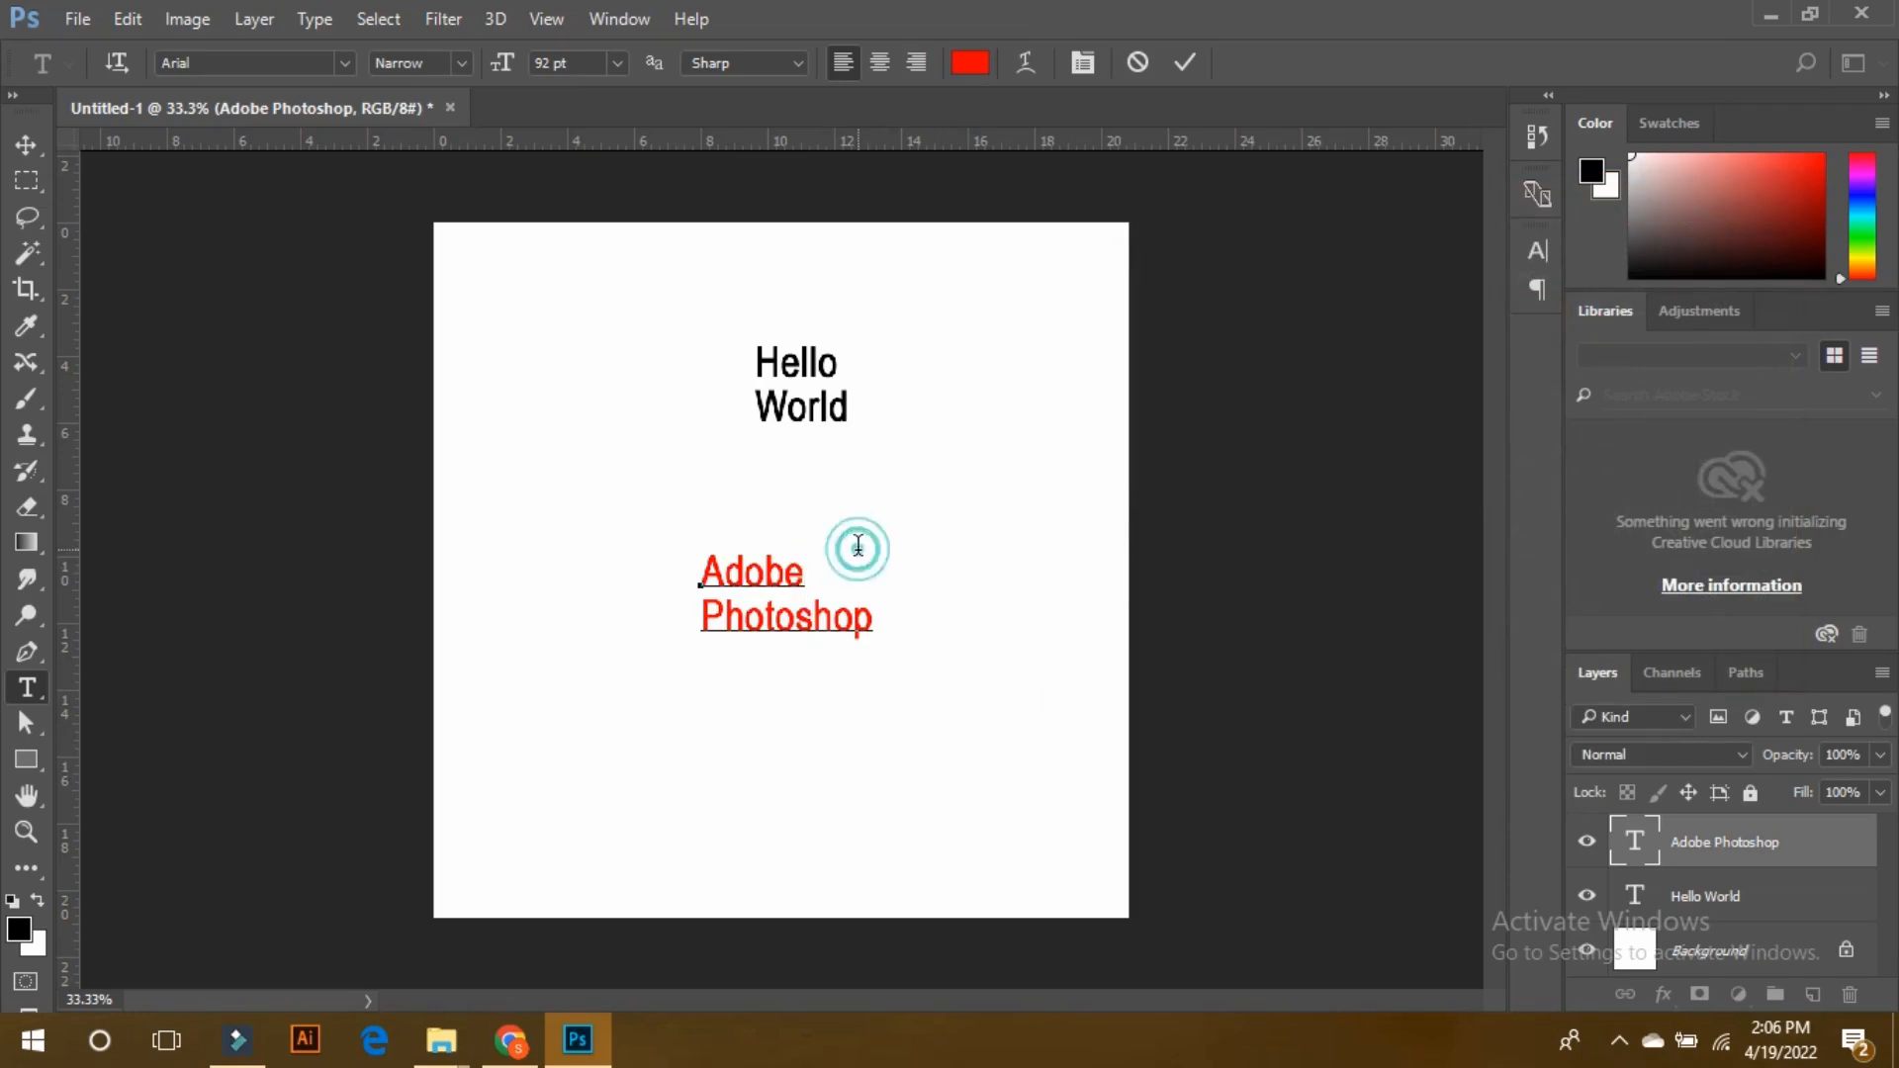
{"action": "left_click", "coordinate": [26, 145]}
{"action": "left_click_drag", "start_coordinate": [768, 566], "coordinate": [764, 582]}
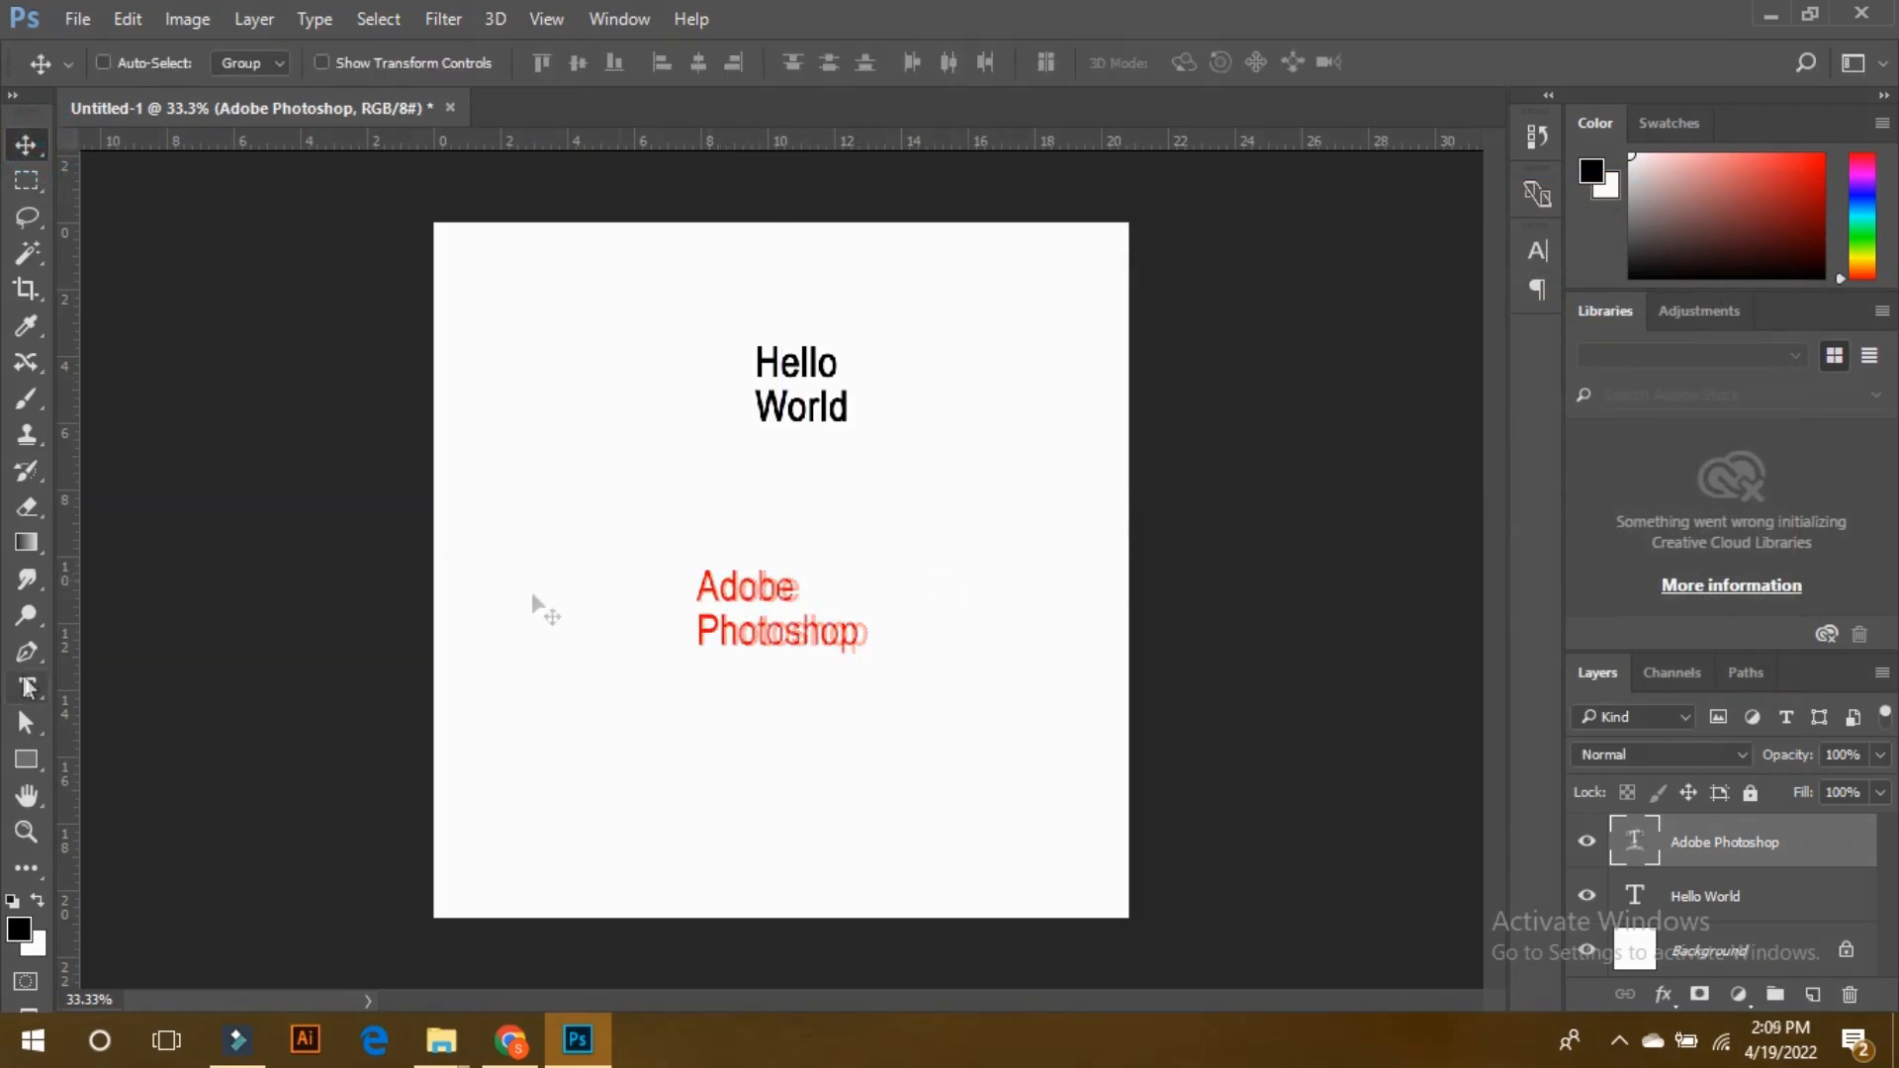
Warp the whole "Adobe Photoshop" text with the horizontal Arc style and a bend of +27%.
{"action": "left_click", "coordinate": [27, 688]}
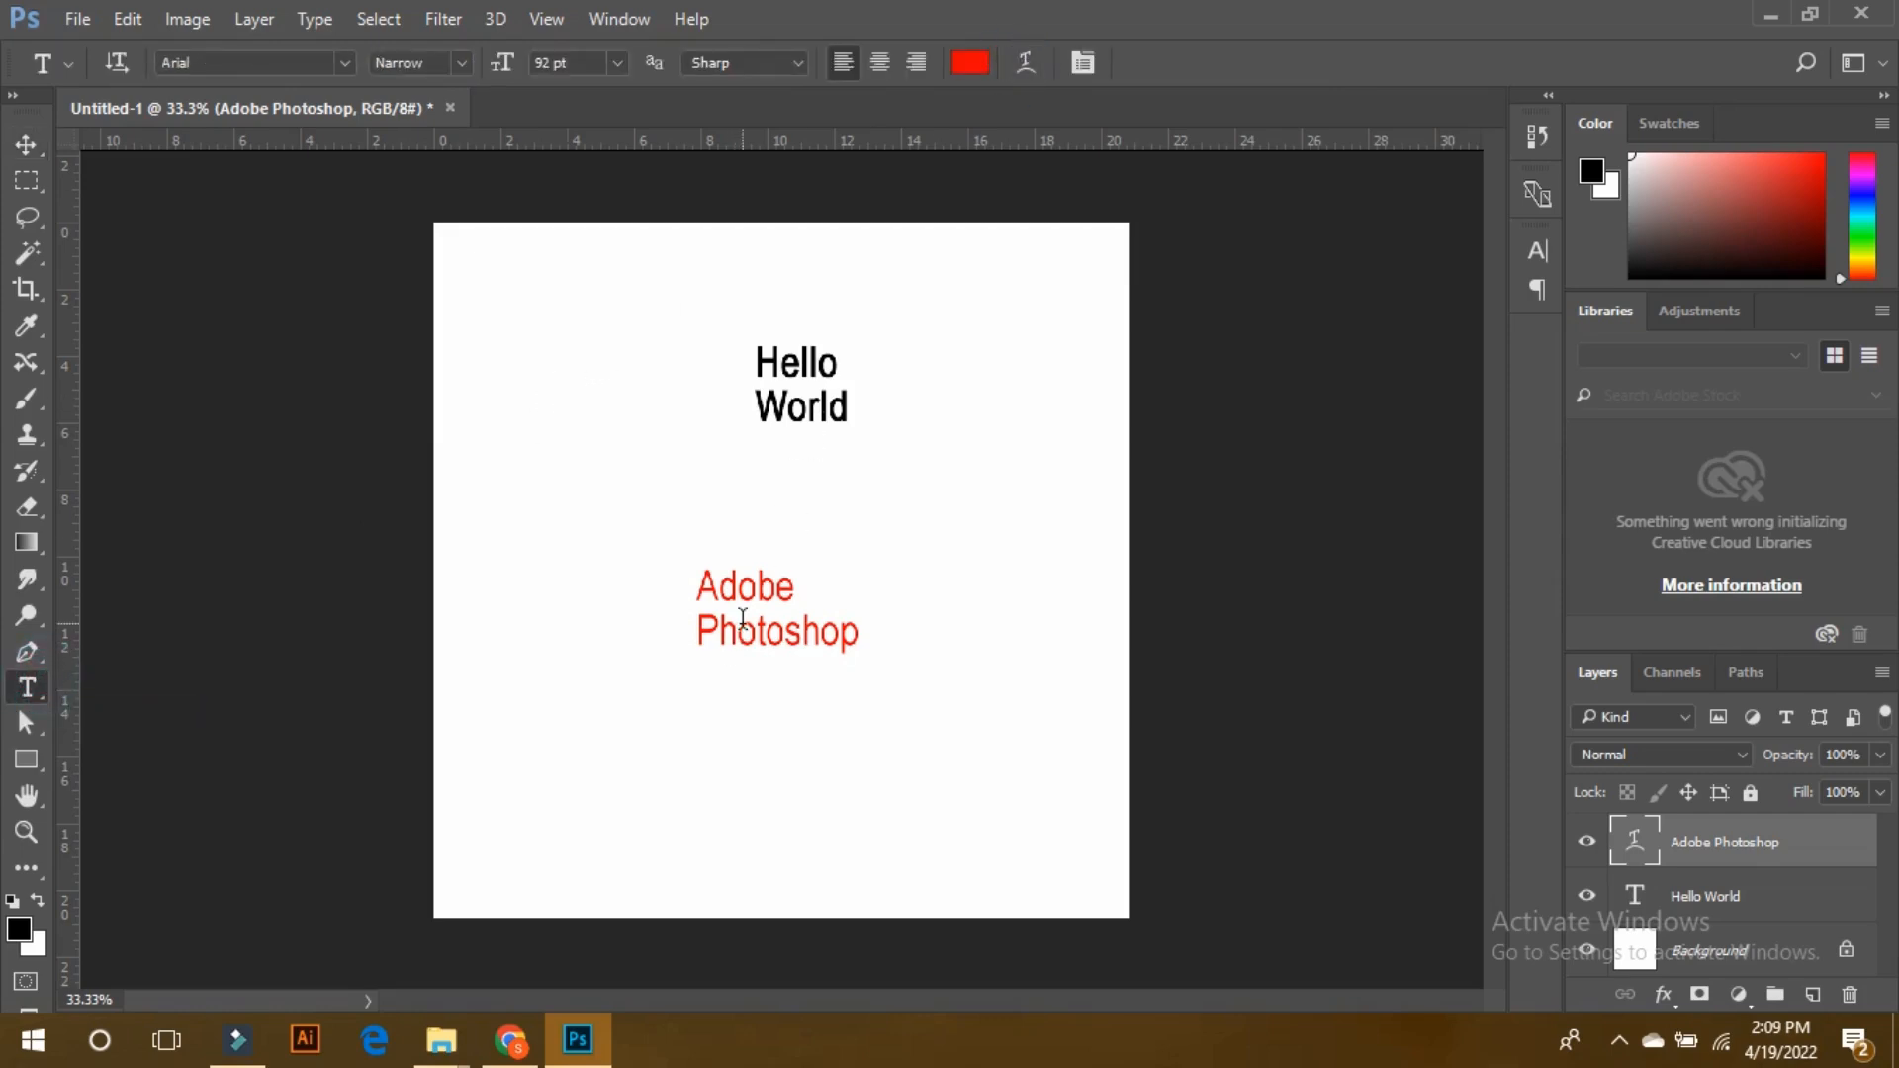
{"action": "left_click", "coordinate": [743, 622]}
{"action": "left_click_drag", "start_coordinate": [856, 635], "coordinate": [703, 562]}
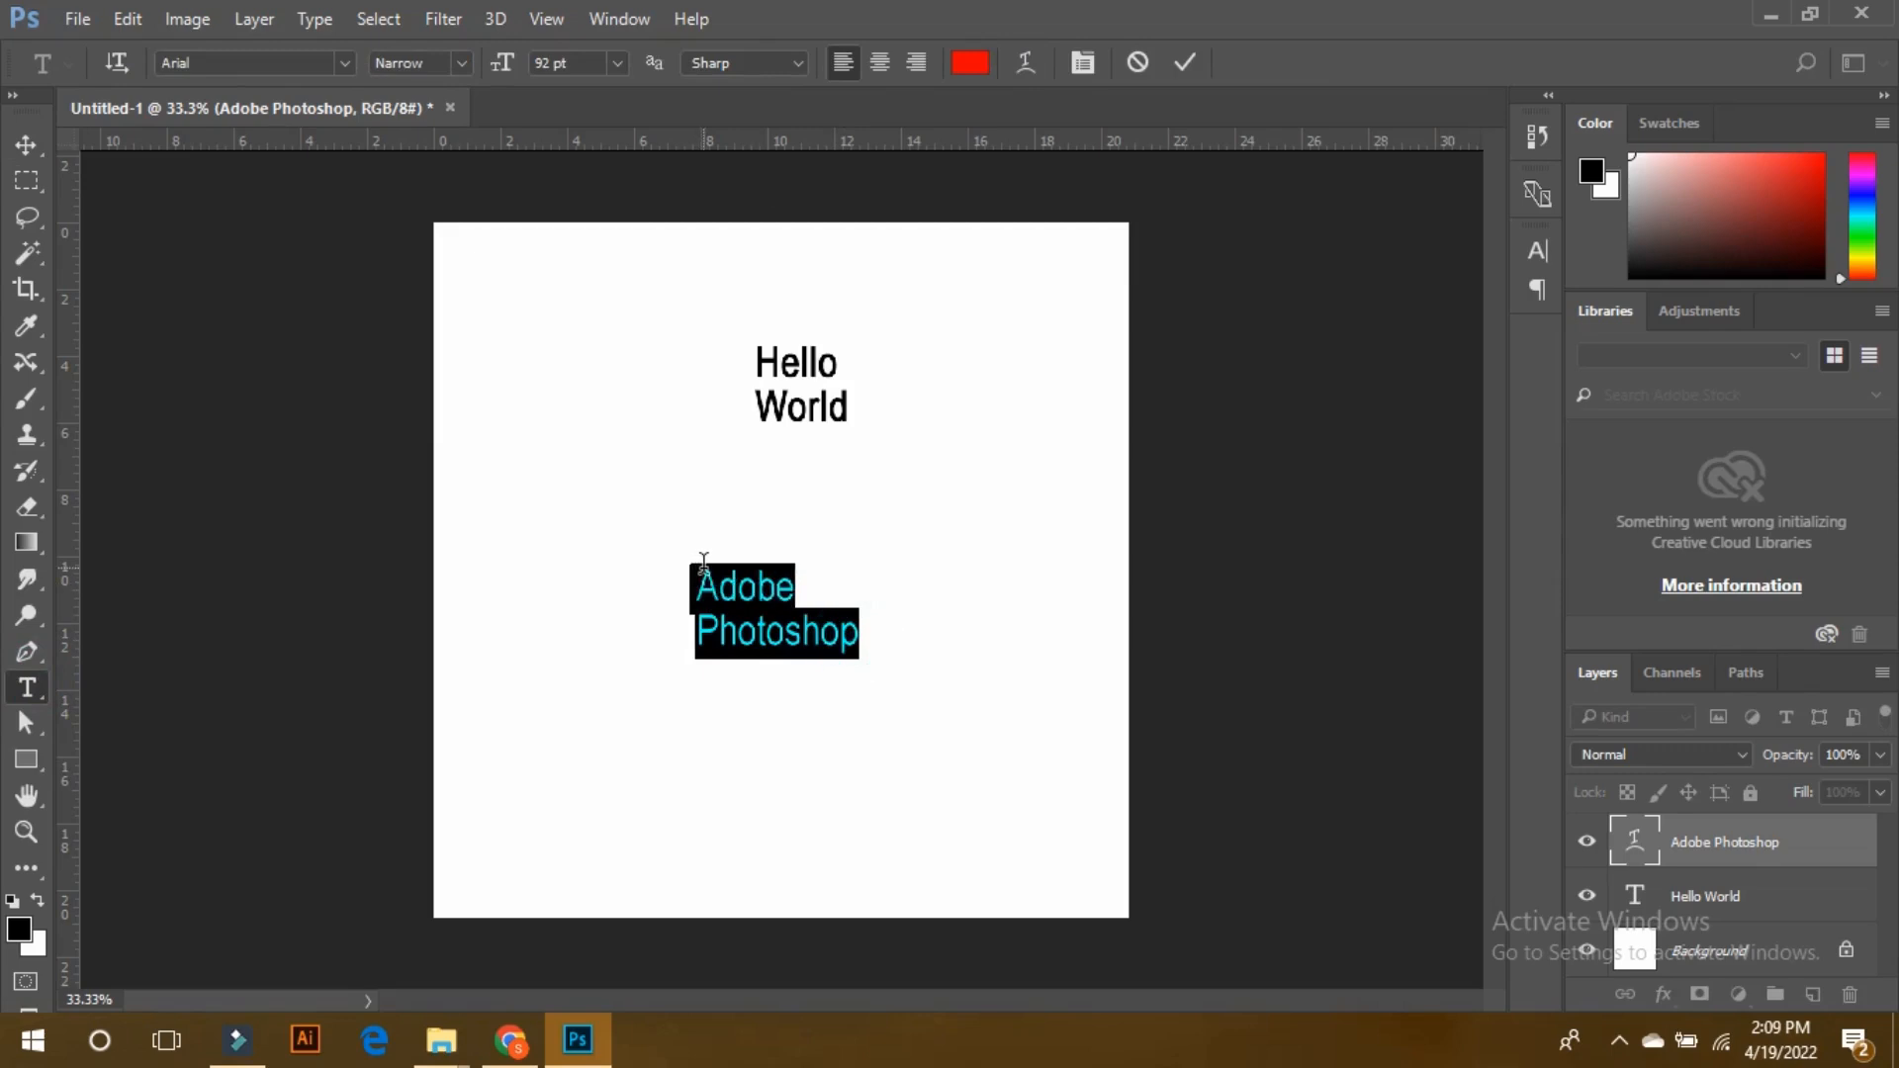
{"action": "left_click", "coordinate": [1022, 57]}
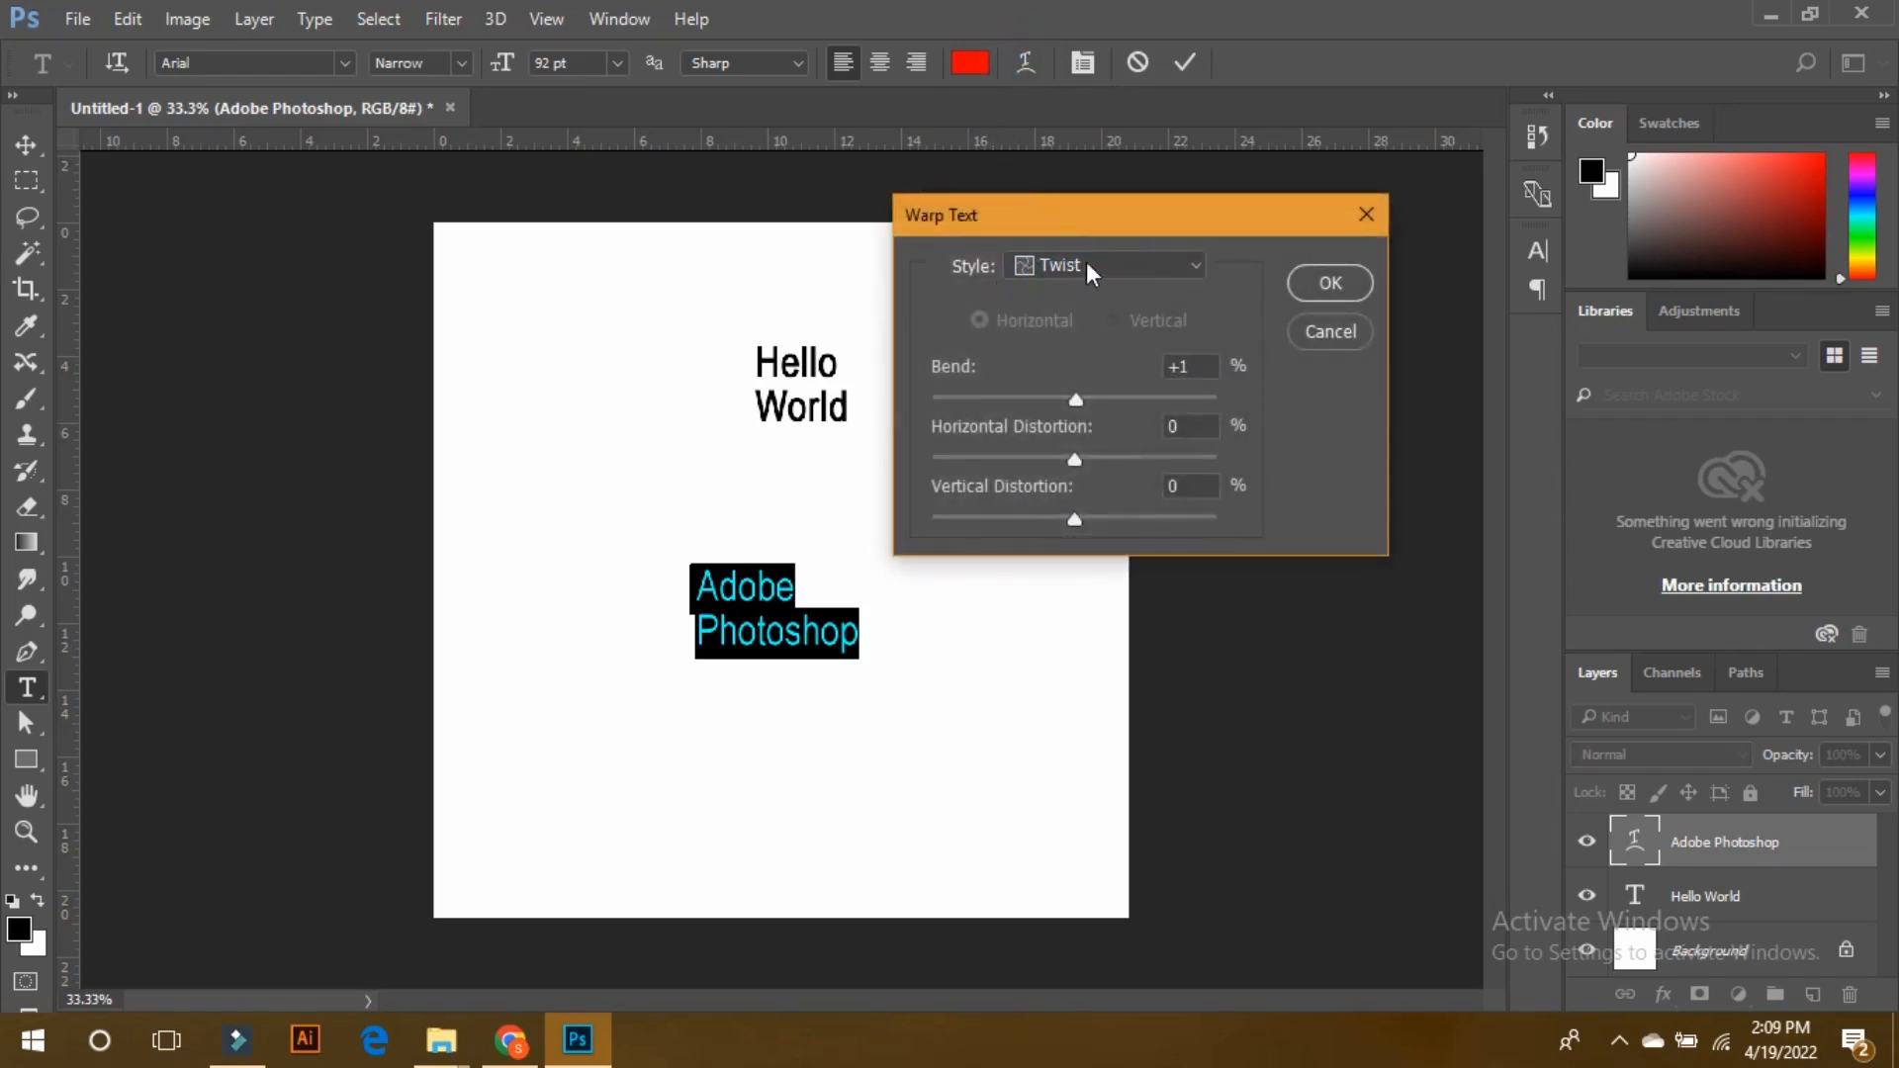
{"action": "left_click", "coordinate": [1086, 261]}
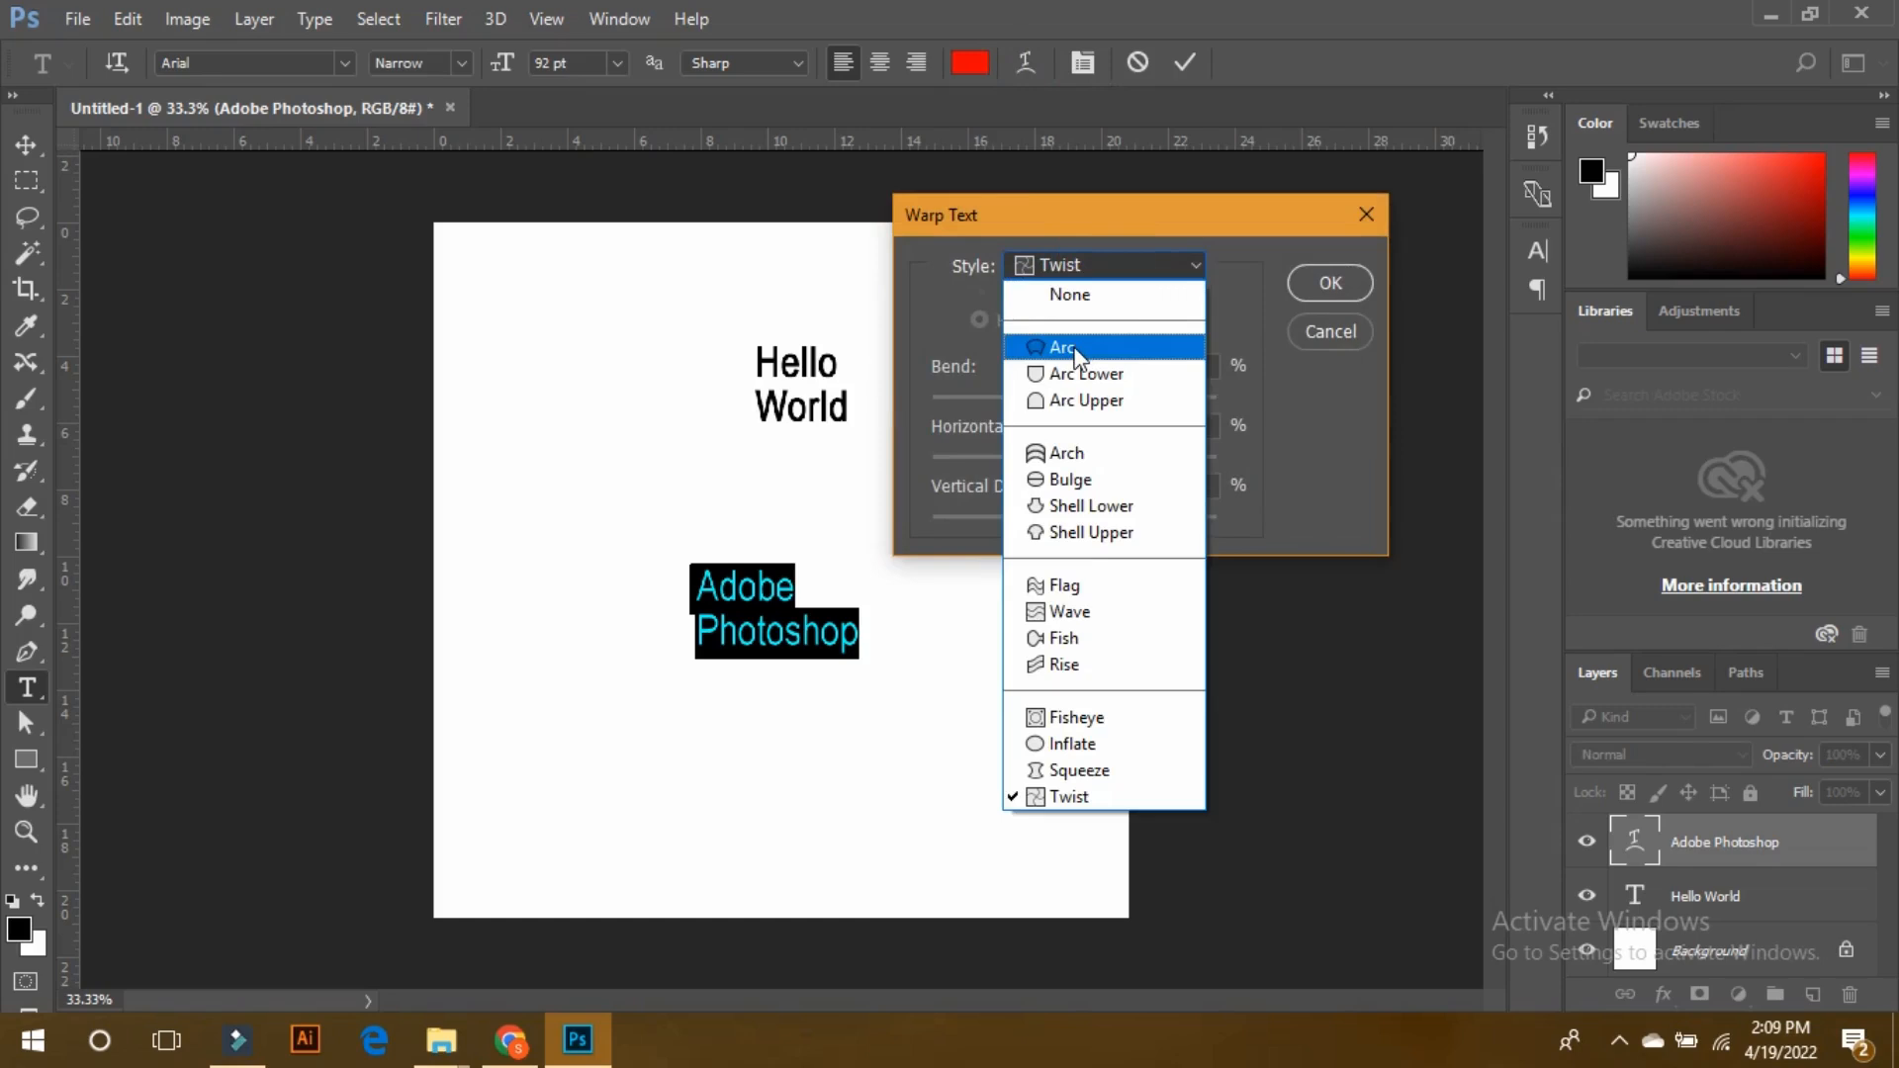
{"action": "left_click", "coordinate": [1074, 350]}
{"action": "left_click_drag", "start_coordinate": [1065, 394], "coordinate": [1113, 402]}
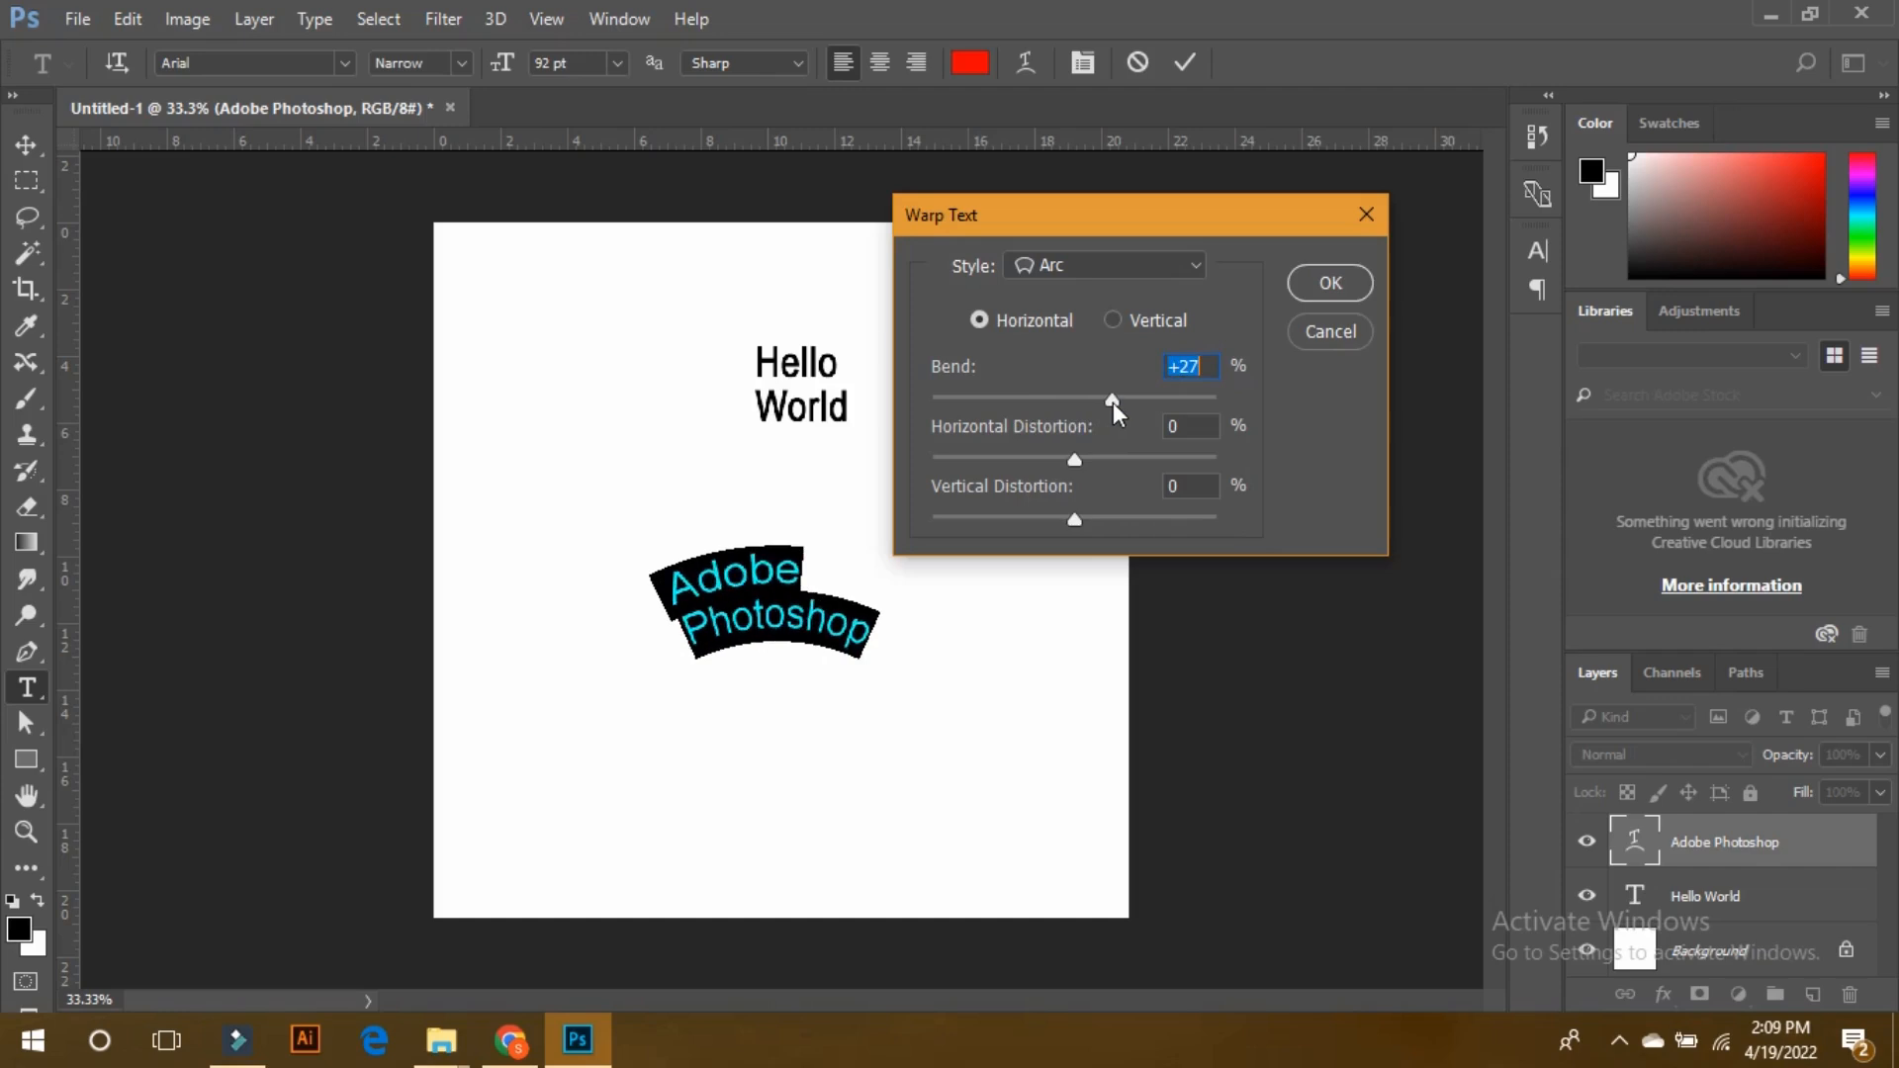
Try the Arc Upper warp style with a bend of +52%, testing vertical orientation before returning to horizontal.
{"action": "left_click", "coordinate": [1108, 267]}
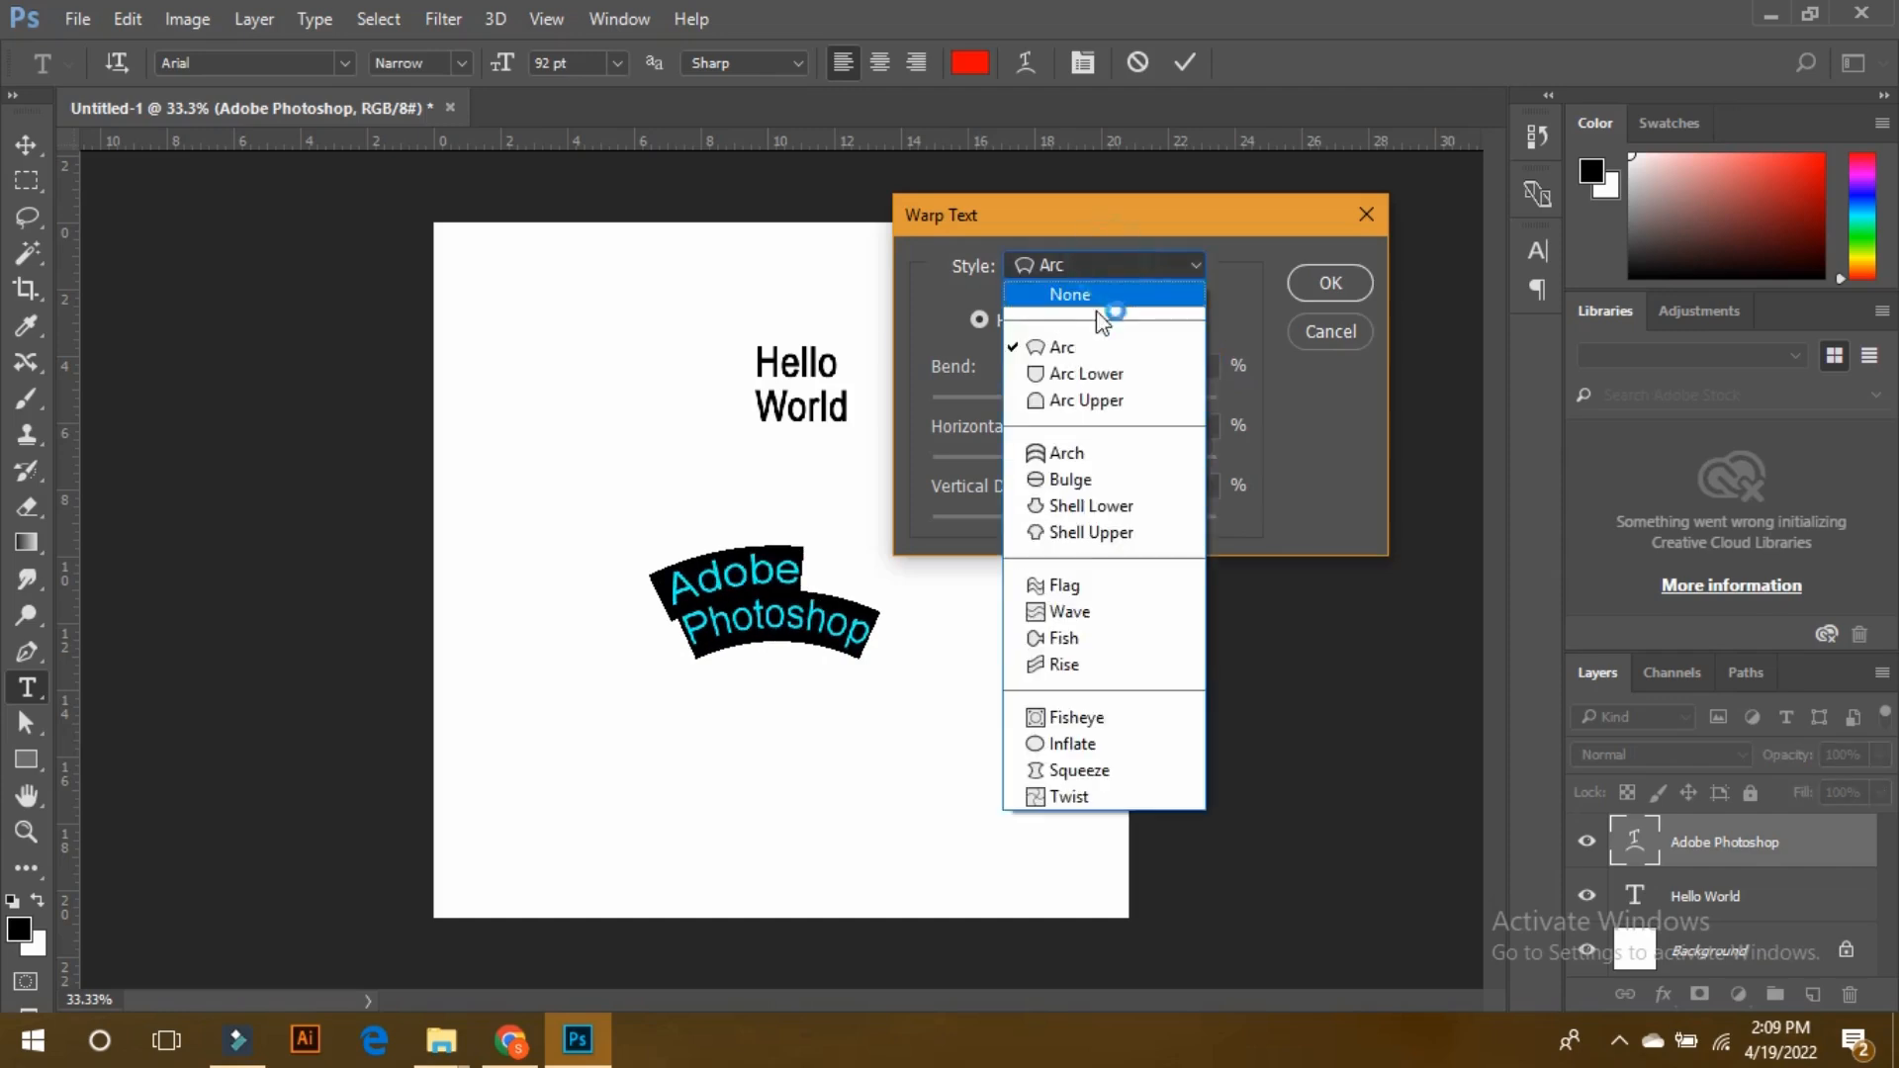
{"action": "left_click", "coordinate": [1100, 396]}
{"action": "left_click_drag", "start_coordinate": [1106, 401], "coordinate": [1149, 397]}
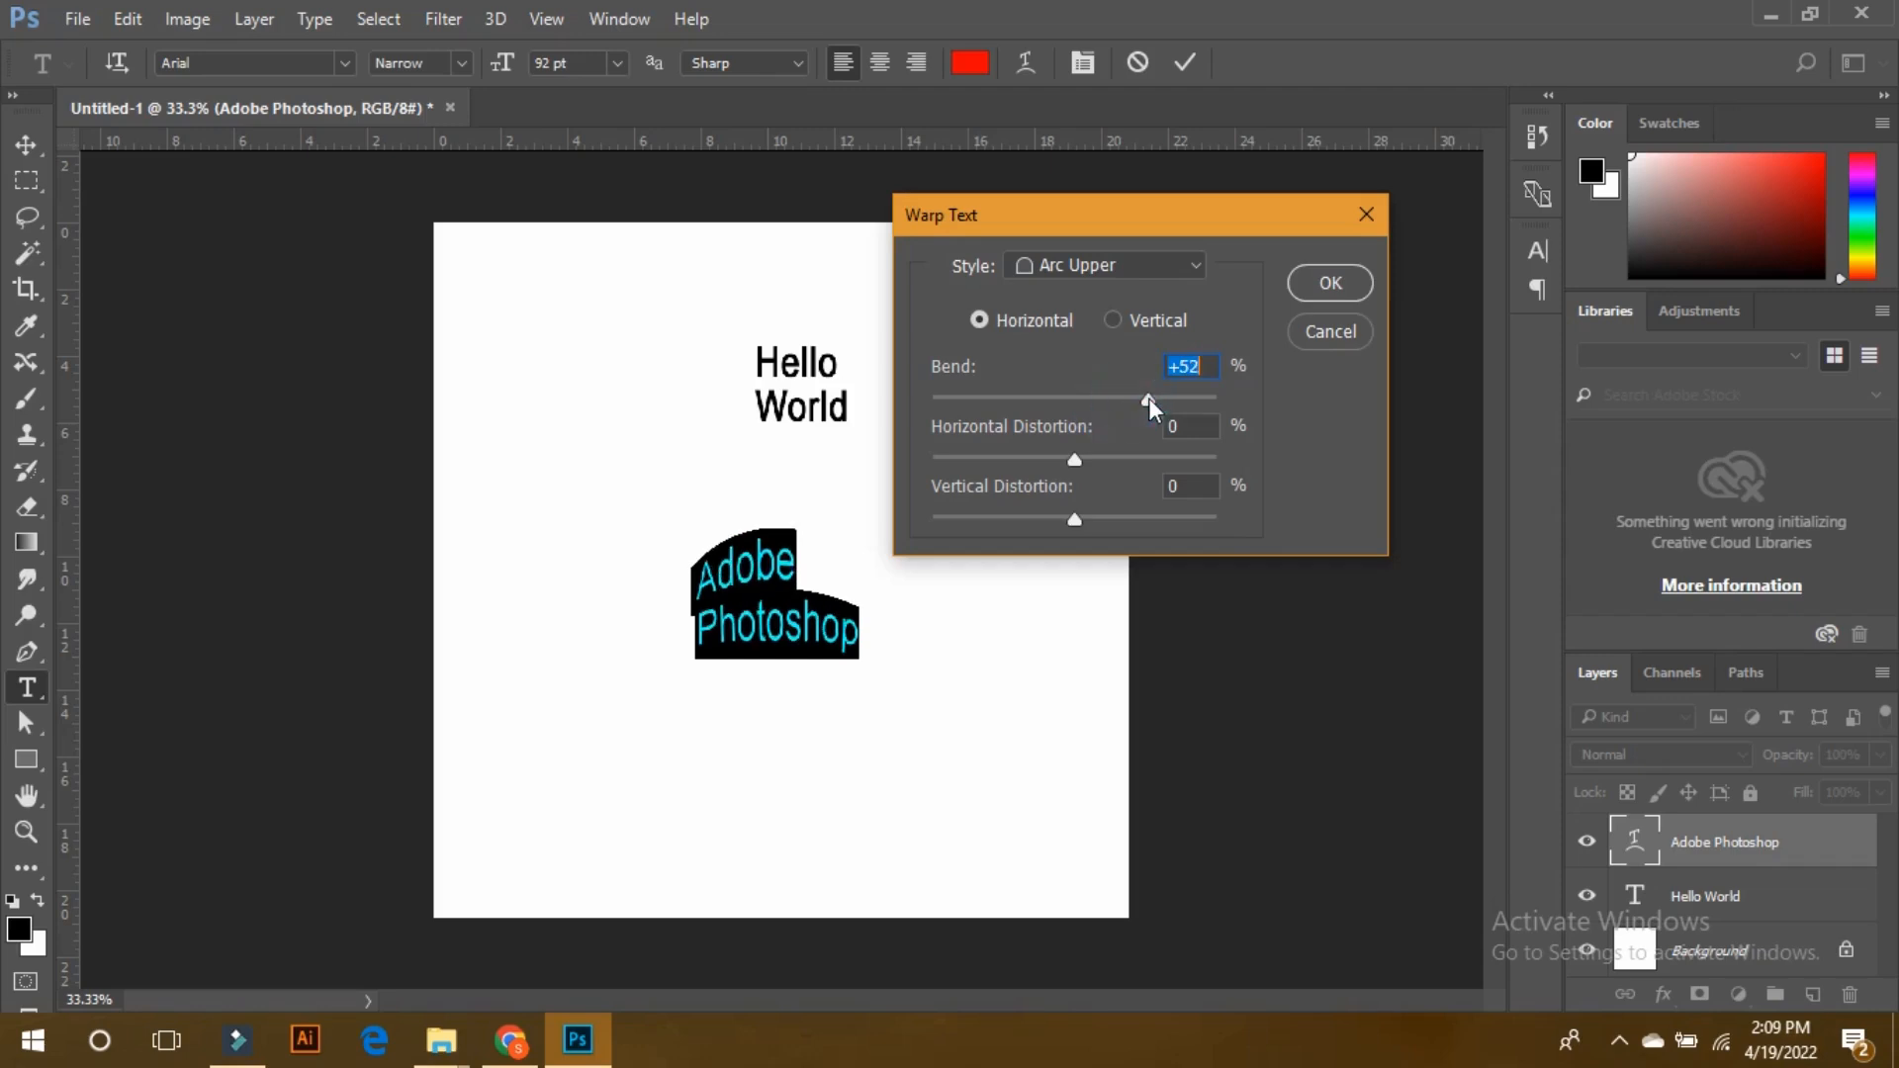
{"action": "left_click", "coordinate": [1159, 321]}
{"action": "left_click", "coordinate": [1034, 322]}
Switch the text warp style to Twist, set the bend to -3% and apply the warp.
{"action": "left_click", "coordinate": [1071, 264]}
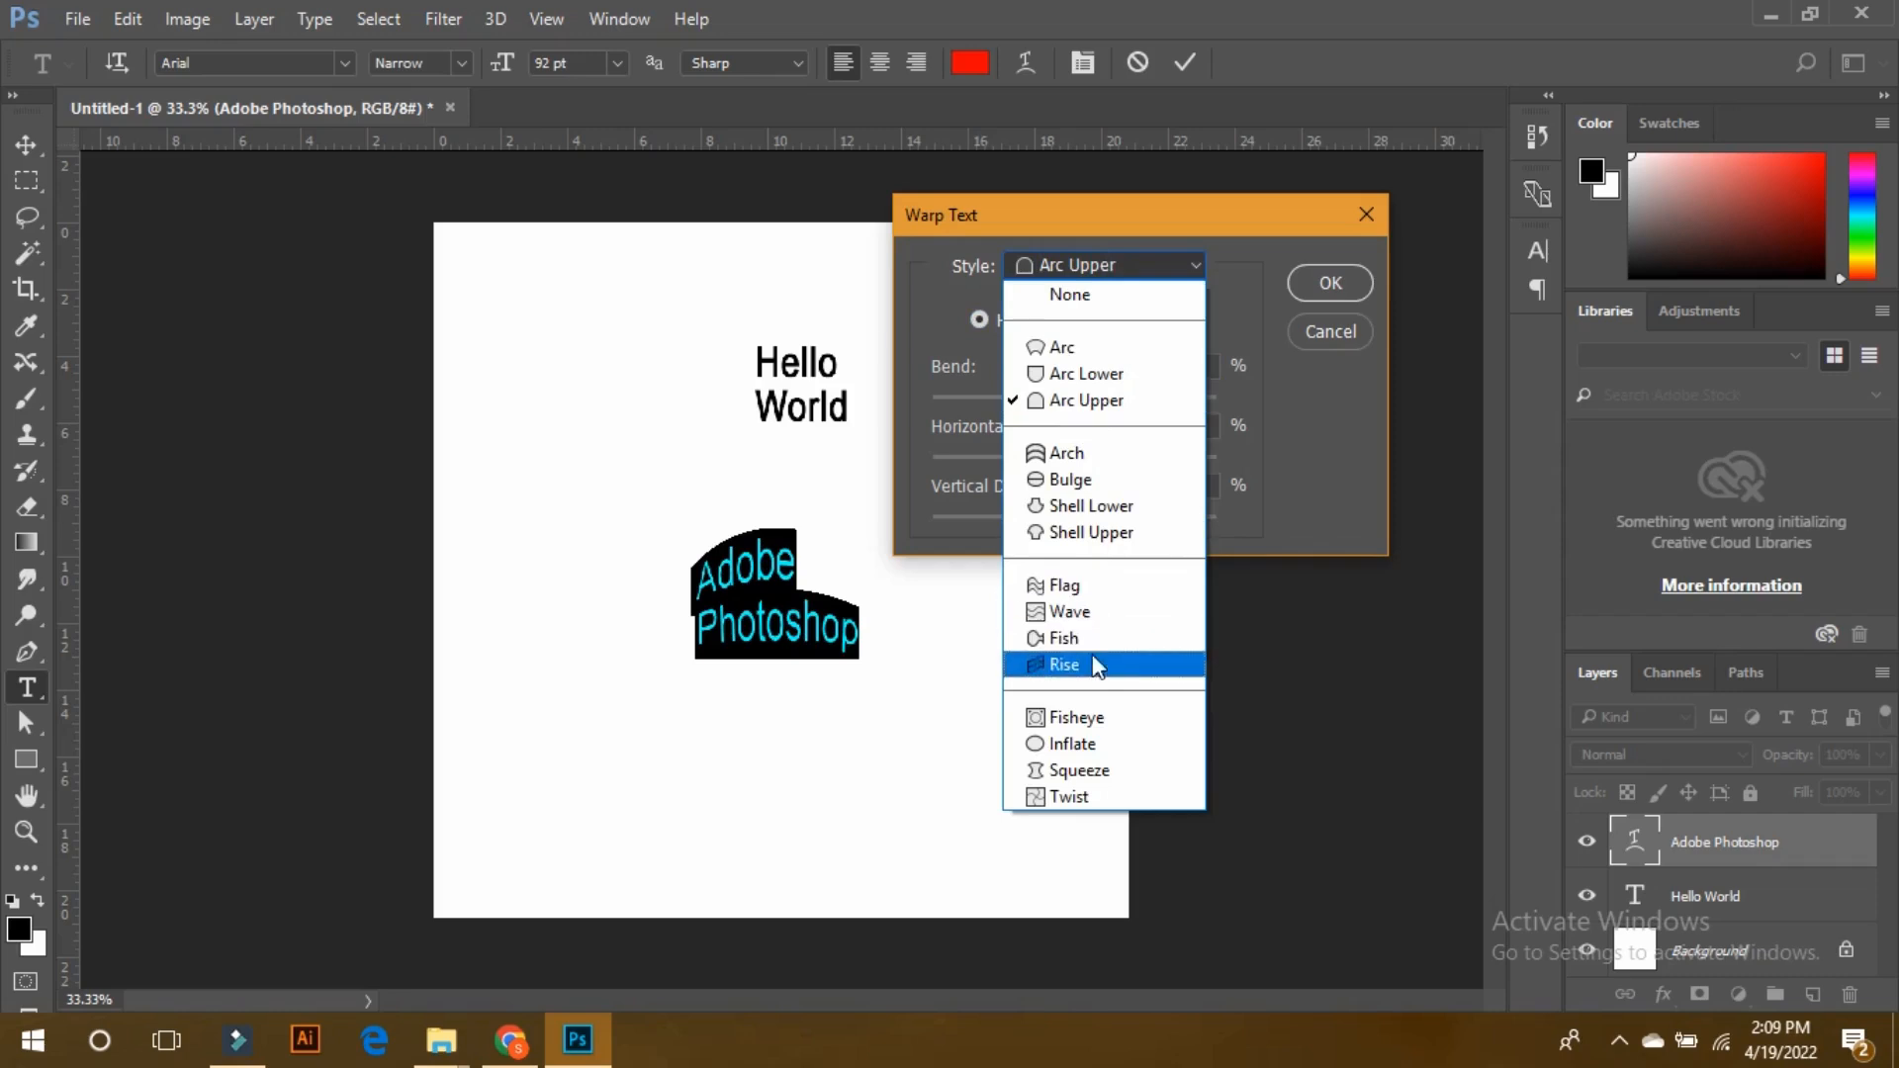
{"action": "left_click", "coordinate": [1114, 801]}
{"action": "left_click_drag", "start_coordinate": [1146, 399], "coordinate": [1070, 401]}
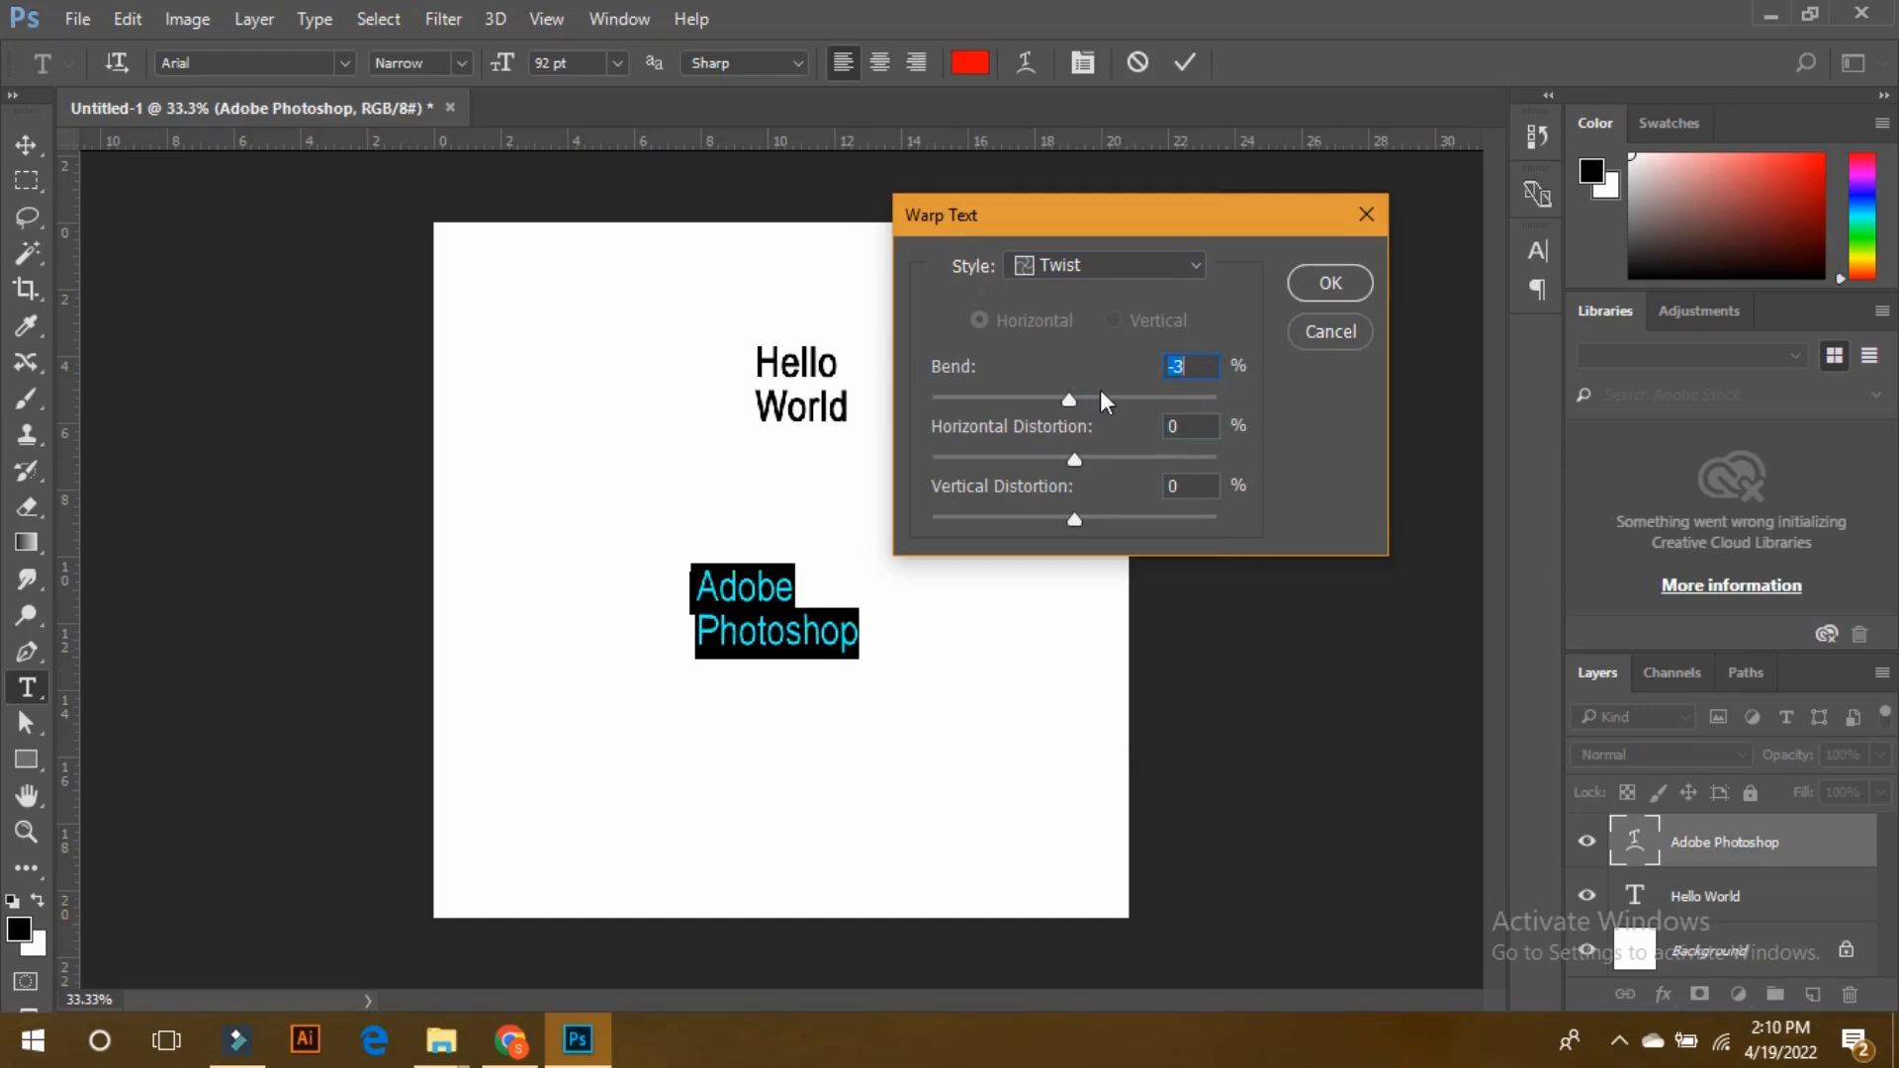
{"action": "left_click", "coordinate": [1339, 289]}
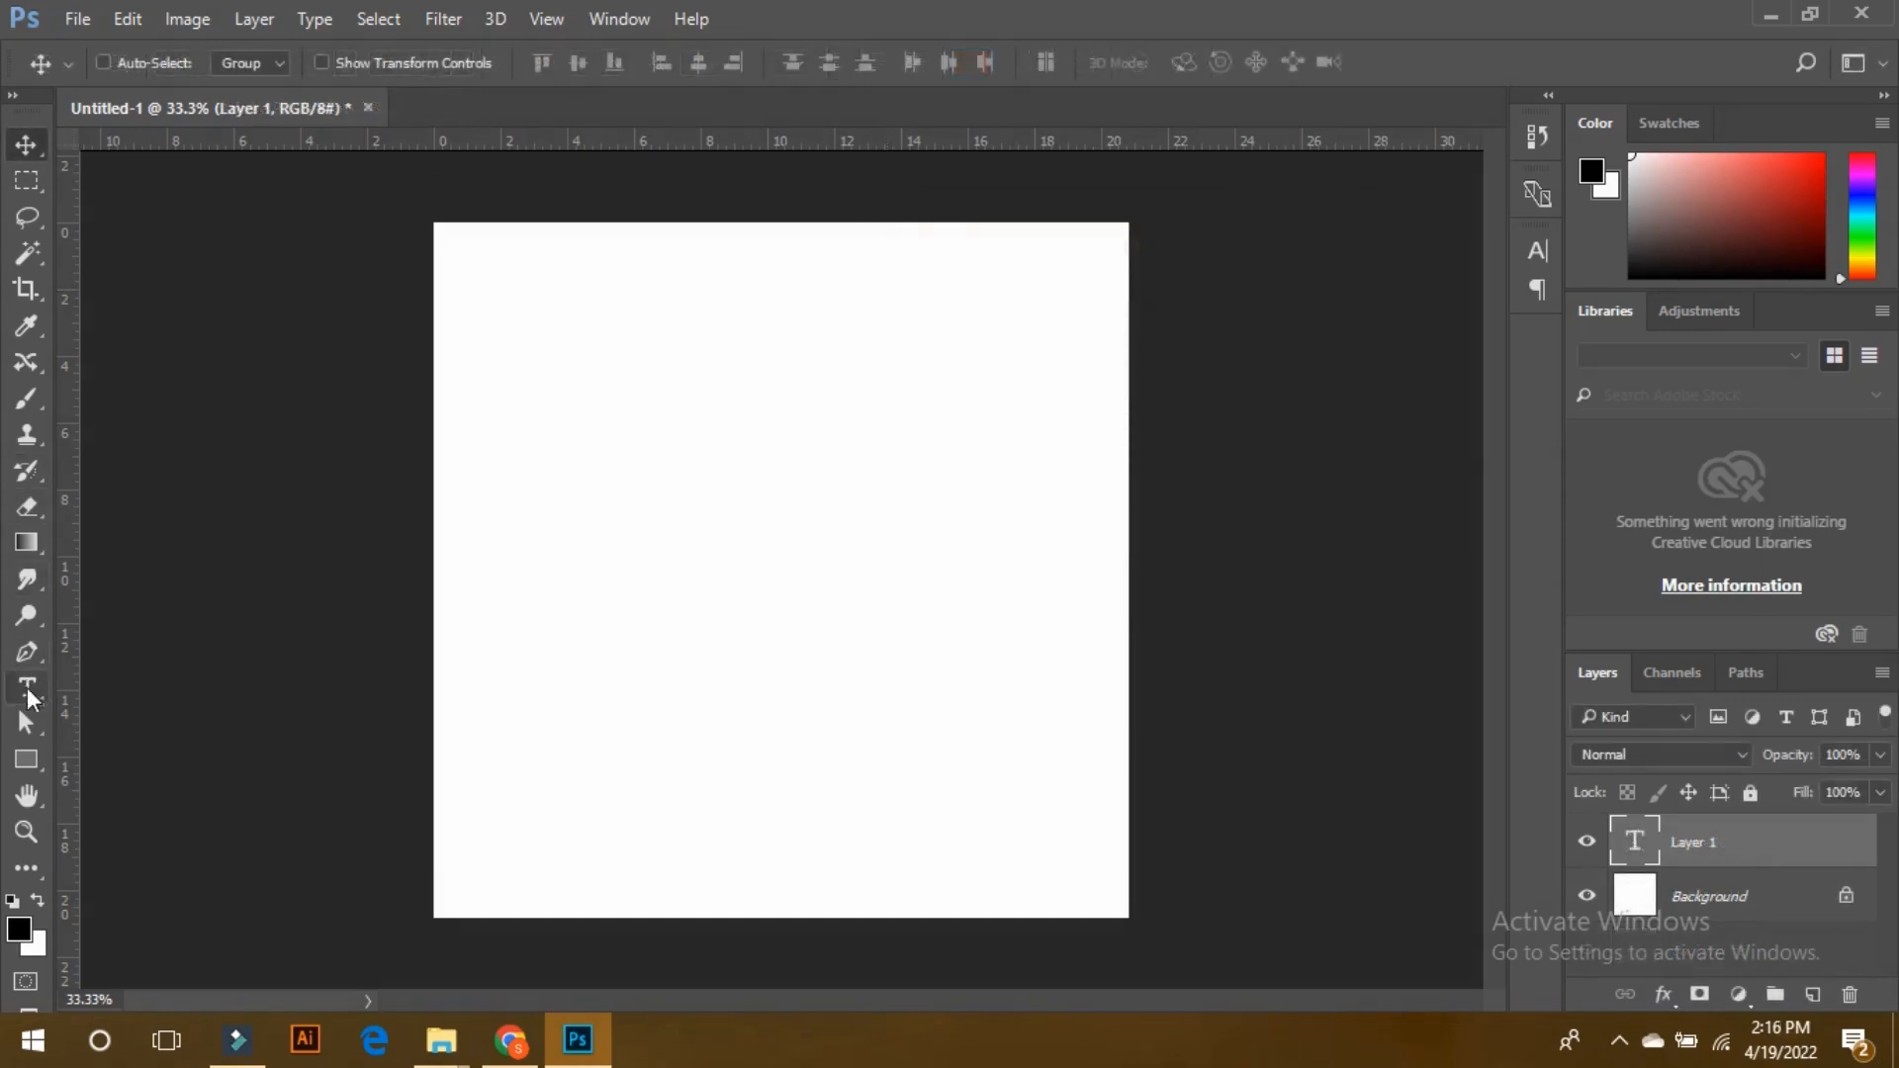
Add the horizontal text "Adobe Photoshop" and move it so it sits fully inside the canvas near the middle.
{"action": "left_click", "coordinate": [26, 688]}
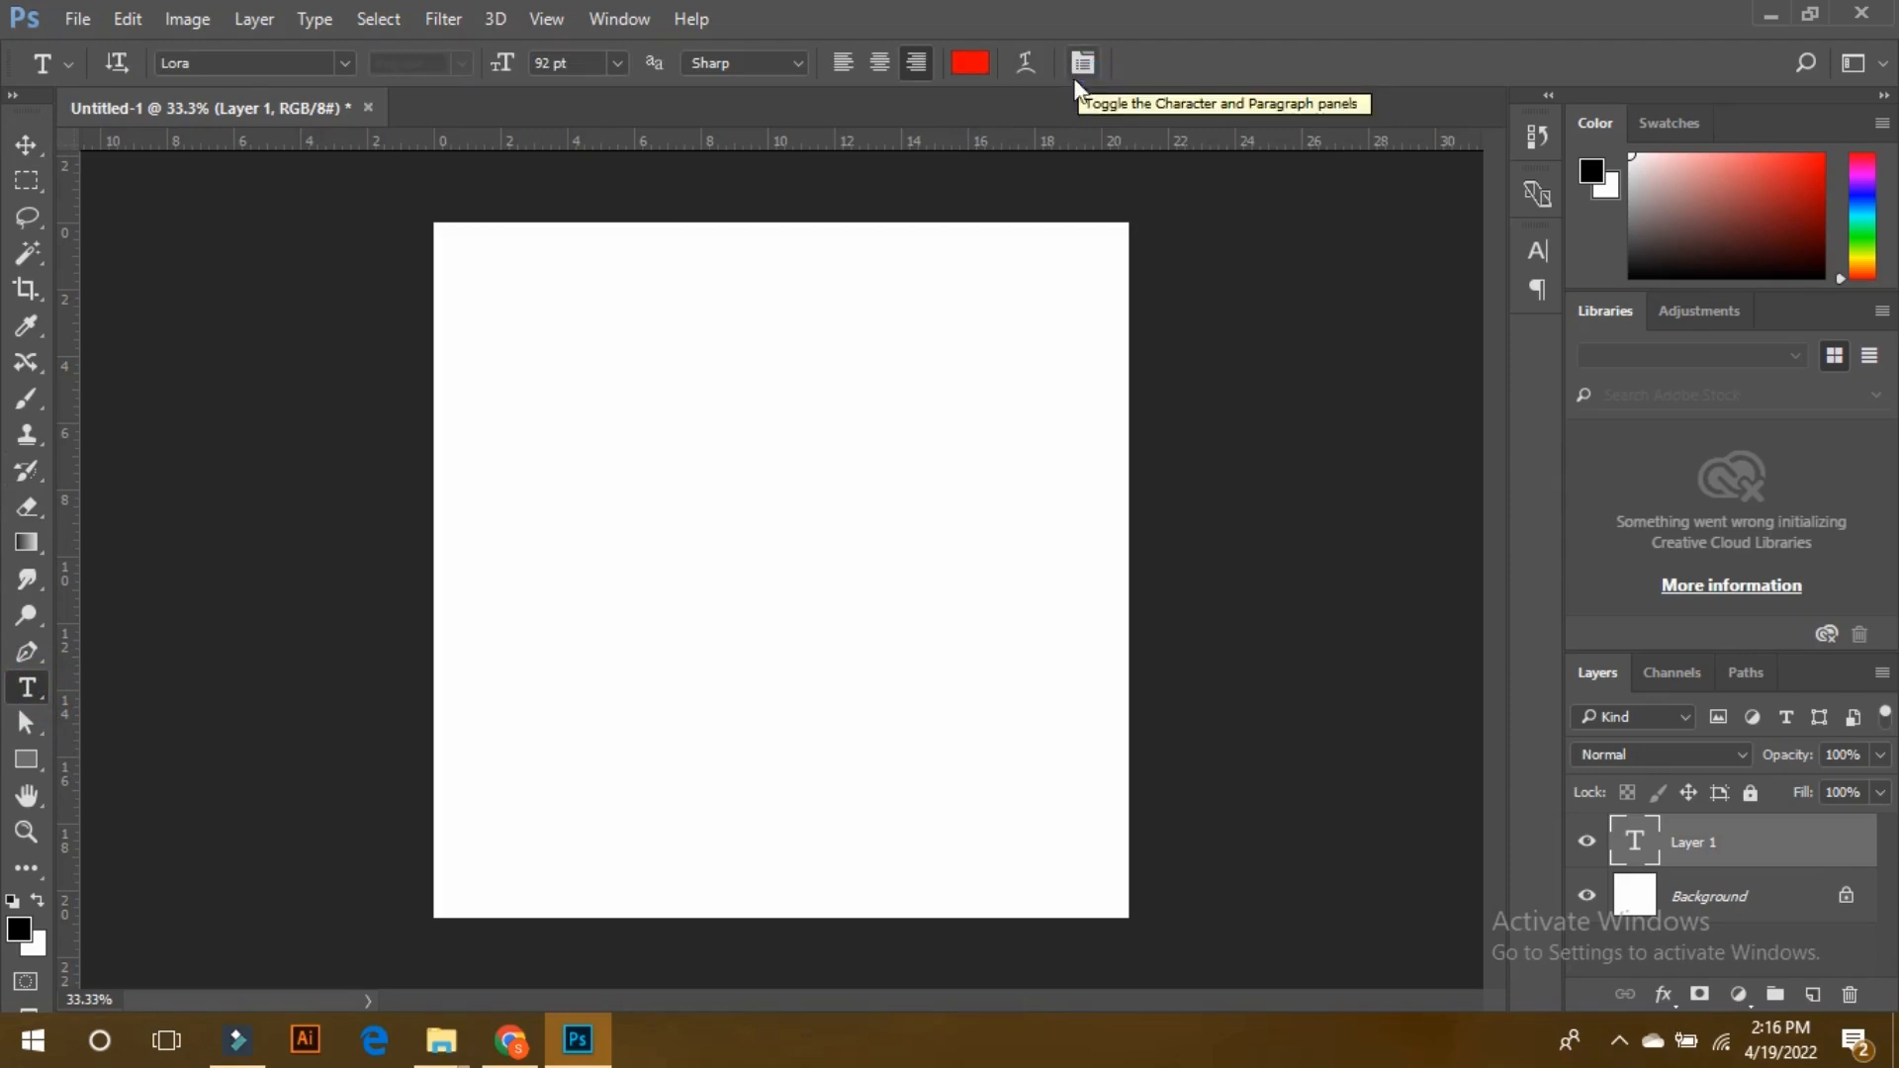
{"action": "left_click", "coordinate": [701, 490]}
{"action": "type", "text": "Adobe"}
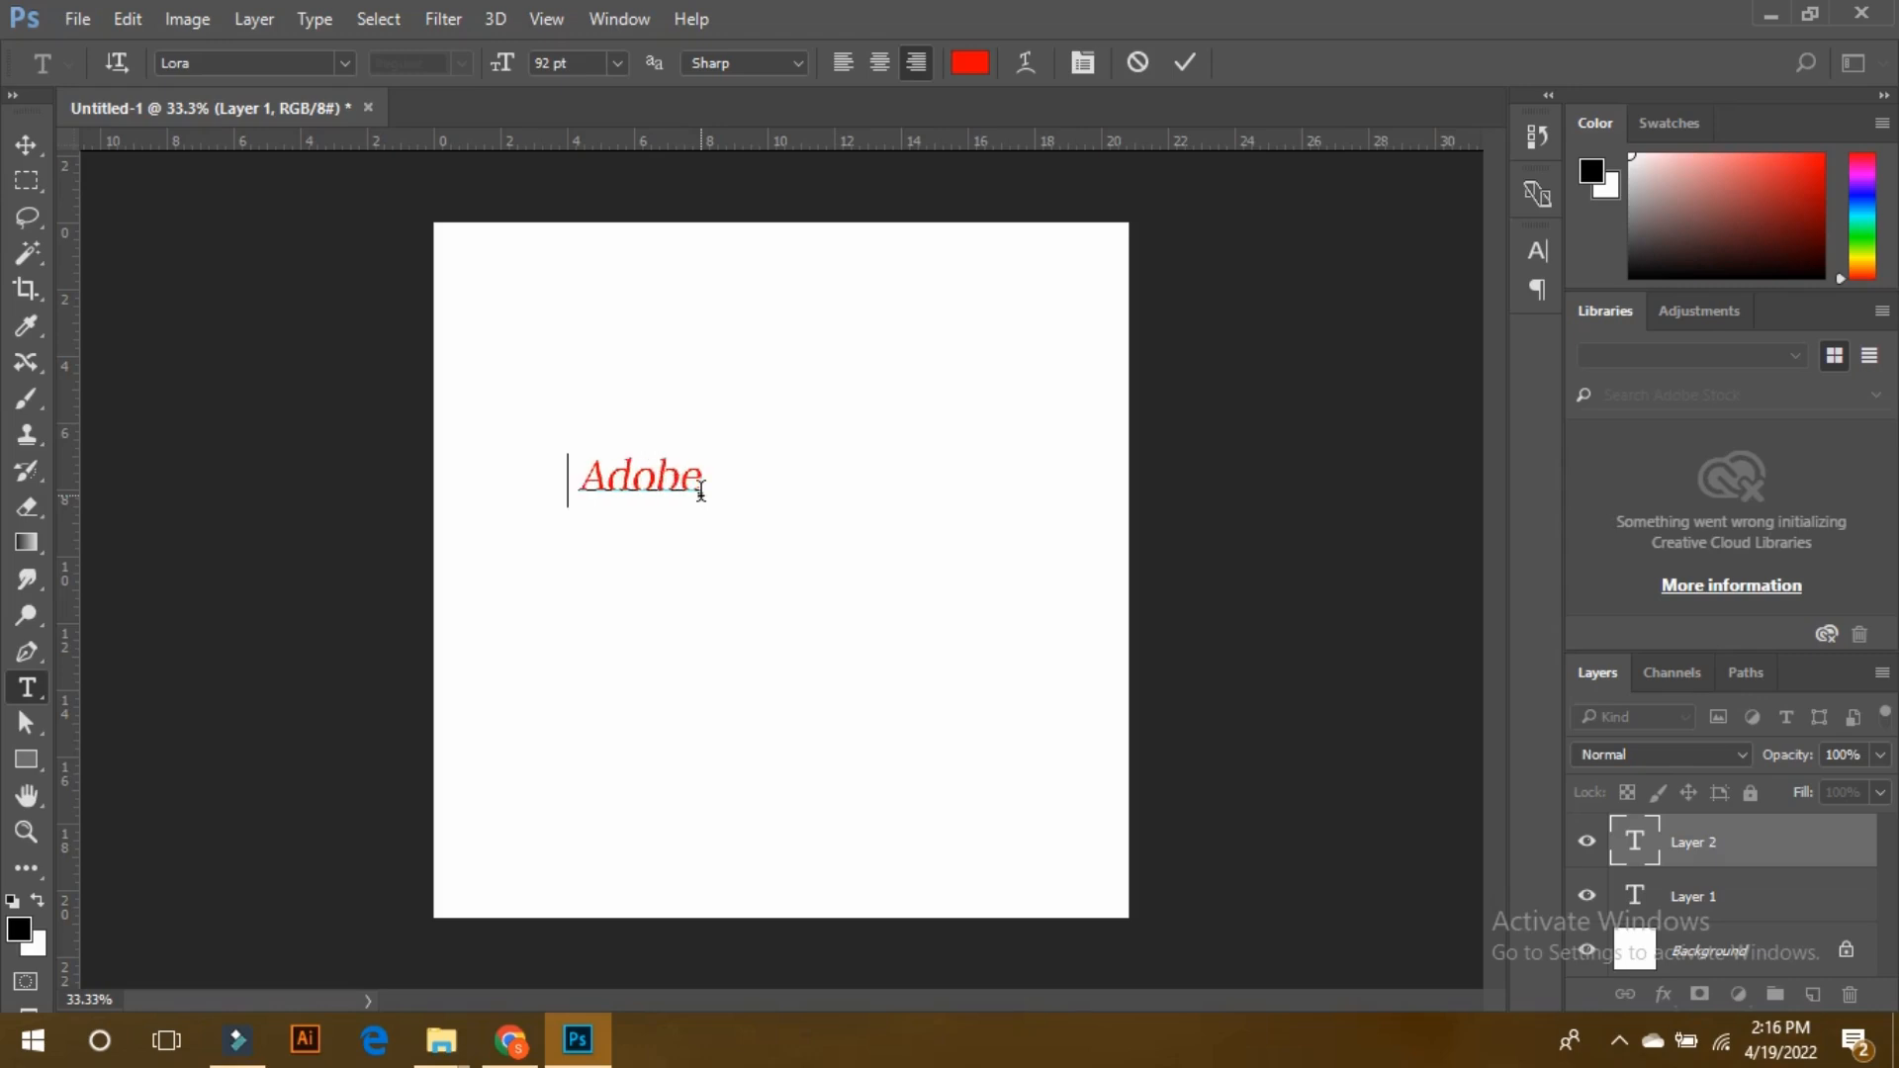
{"action": "type", "text": " Photoshop"}
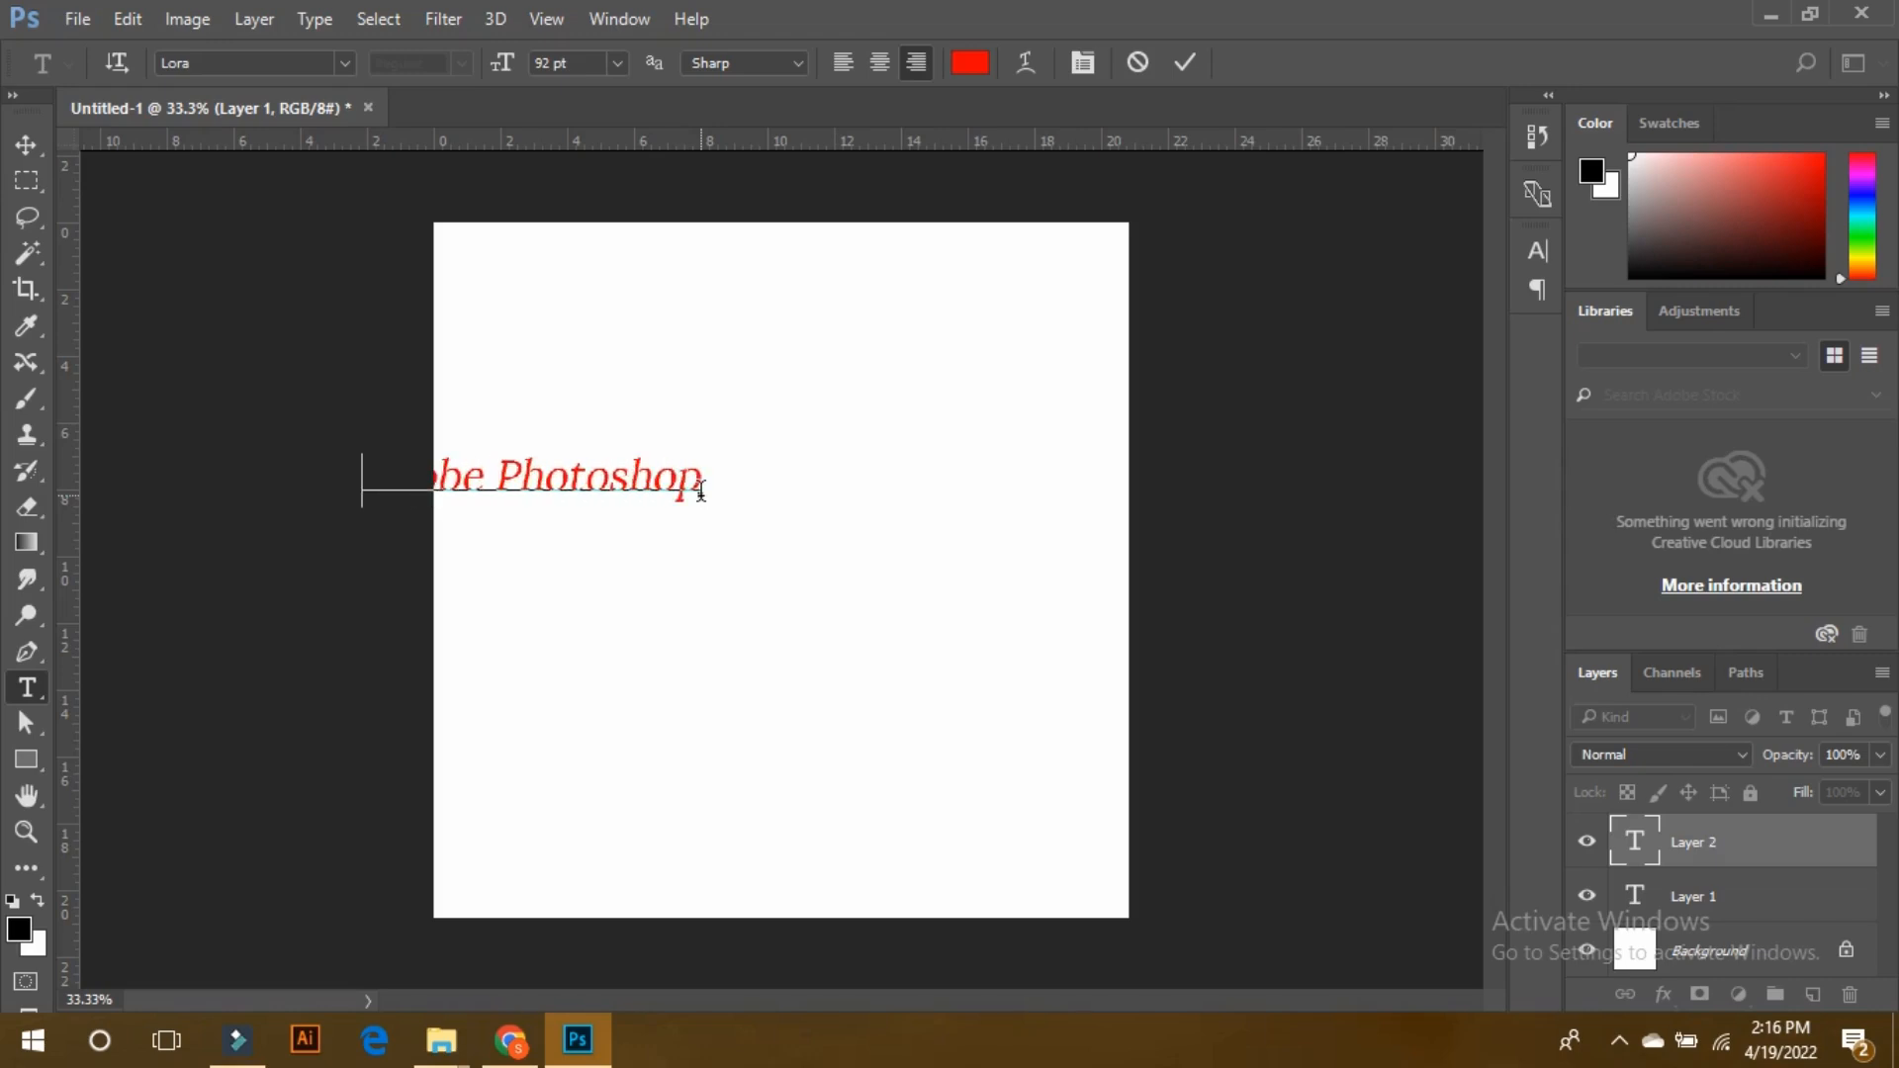
{"action": "left_click", "coordinate": [30, 145]}
{"action": "left_click_drag", "start_coordinate": [585, 491], "coordinate": [823, 507]}
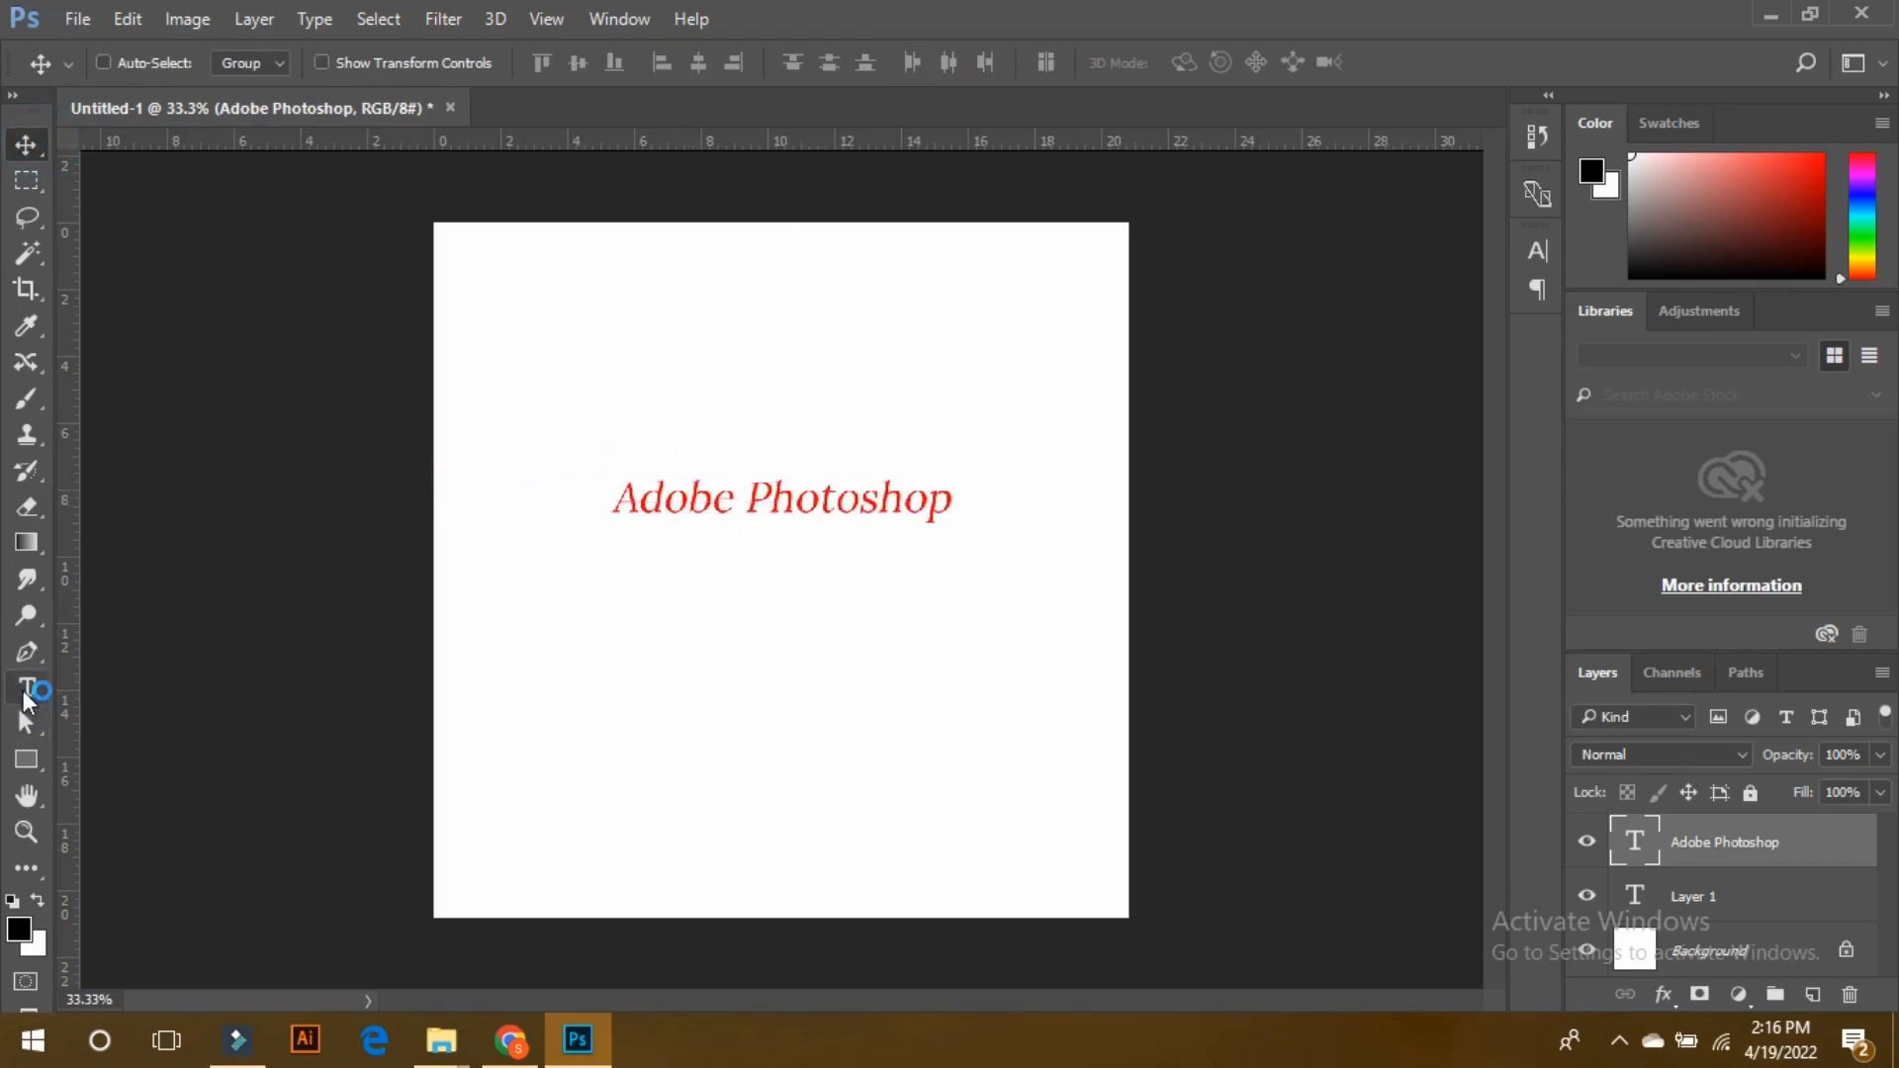
Select the whole "Adobe Photoshop" text and change its font to Verdana through the Character settings.
{"action": "left_click", "coordinate": [27, 688]}
{"action": "left_click", "coordinate": [708, 507]}
{"action": "left_click_drag", "start_coordinate": [952, 505], "coordinate": [613, 509]}
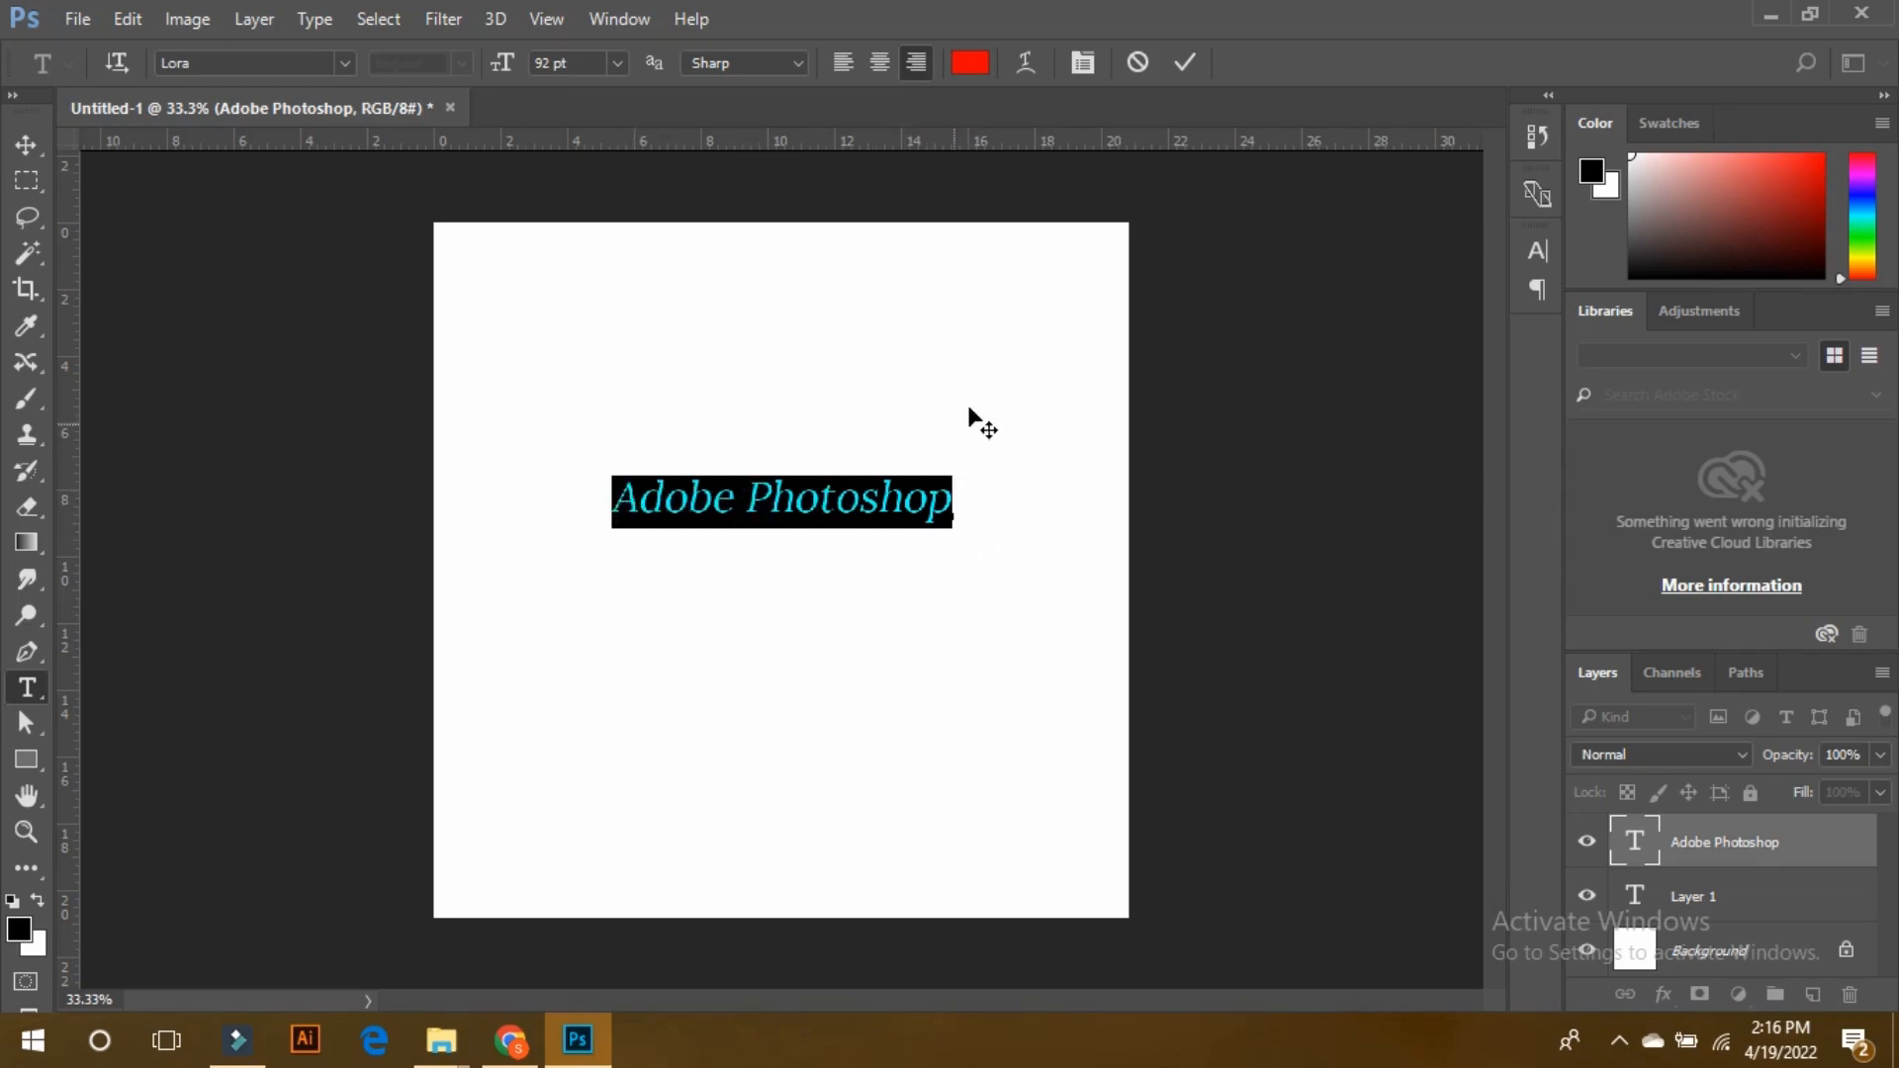
{"action": "left_click", "coordinate": [1081, 62]}
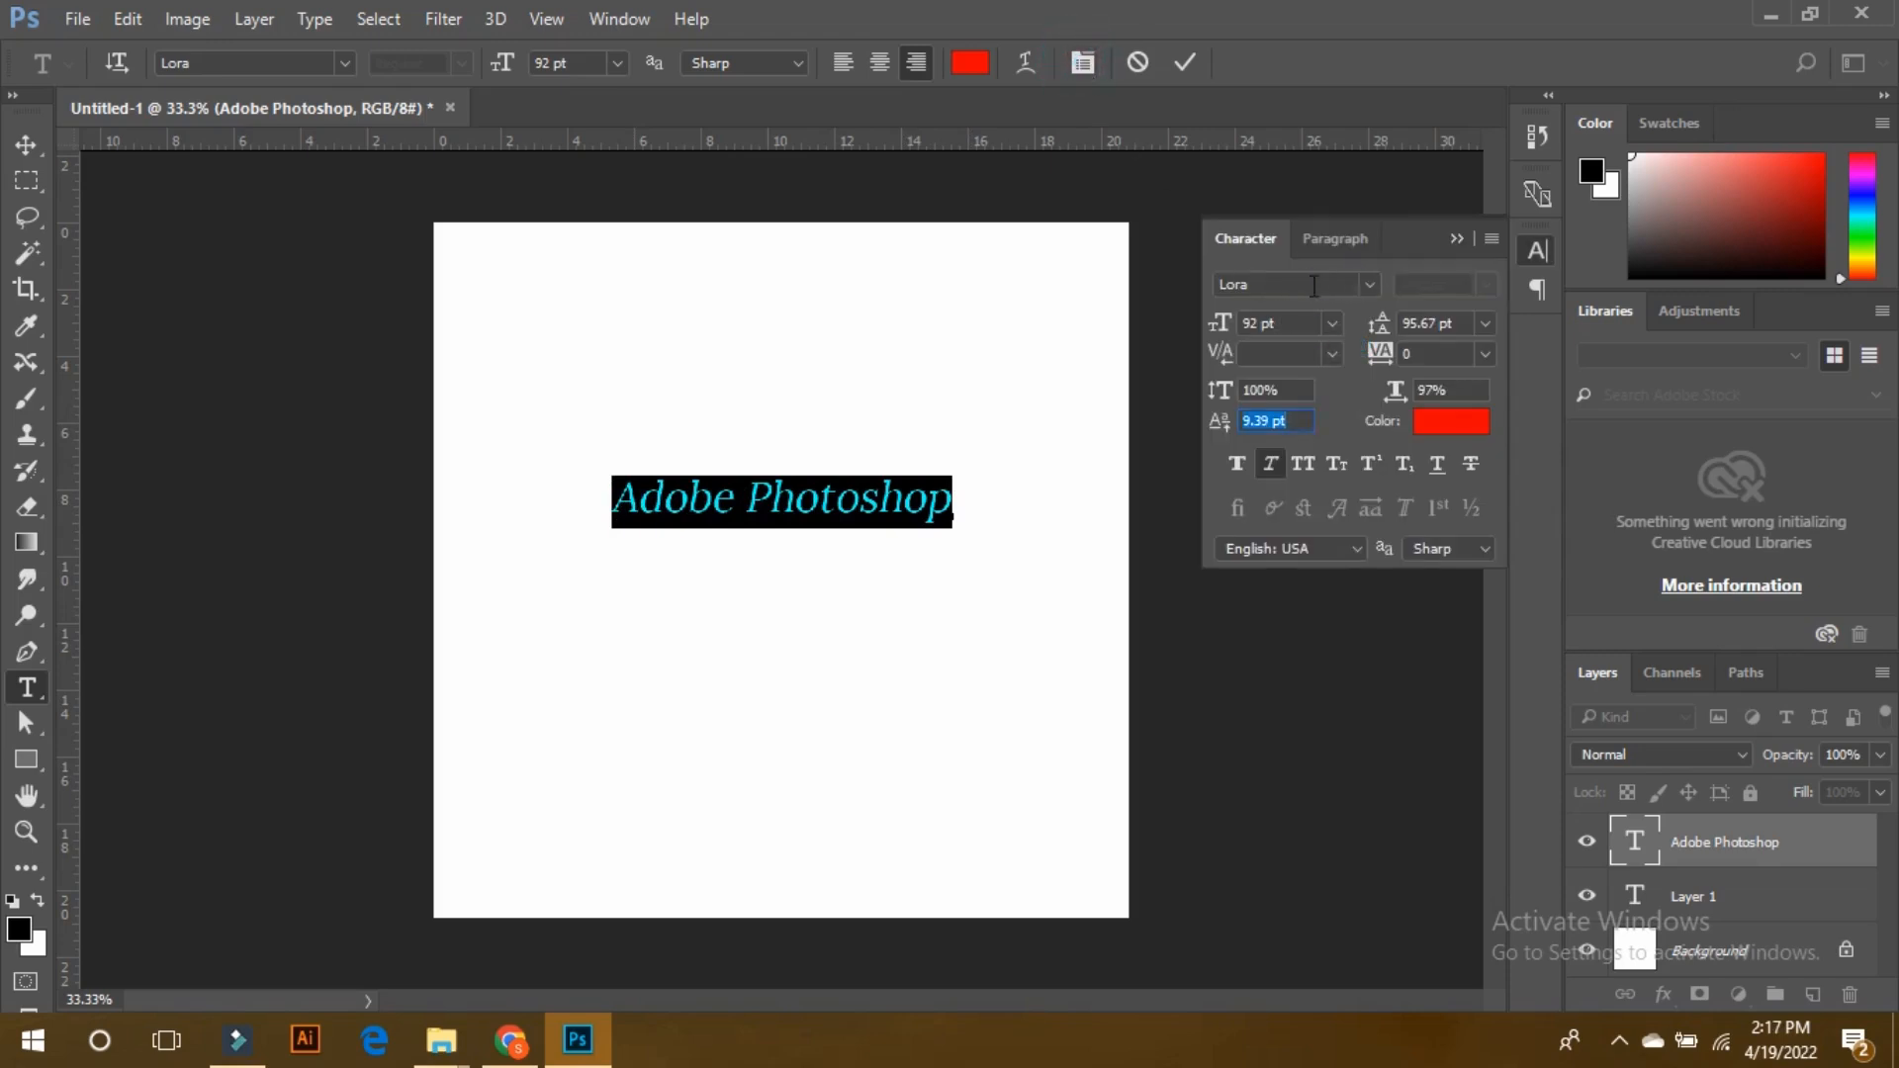
{"action": "left_click", "coordinate": [1369, 285]}
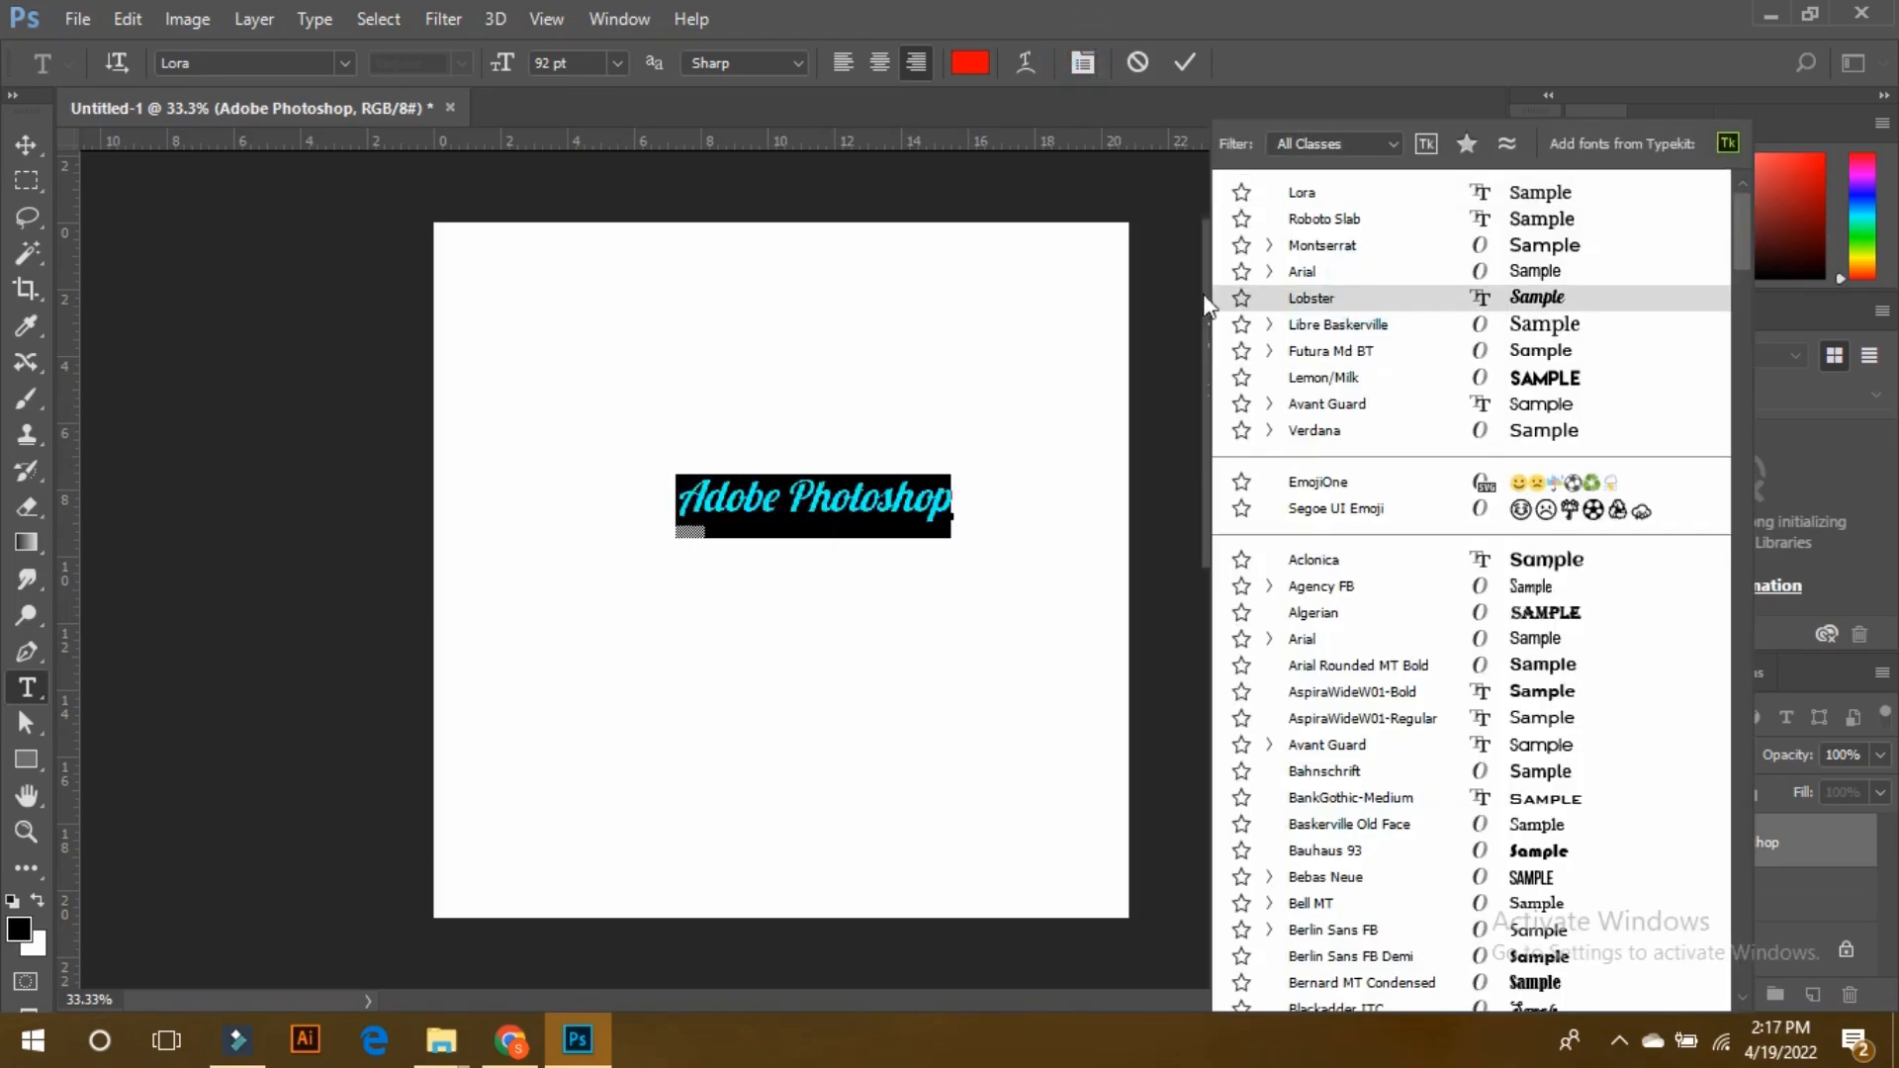
{"action": "left_click", "coordinate": [1086, 68]}
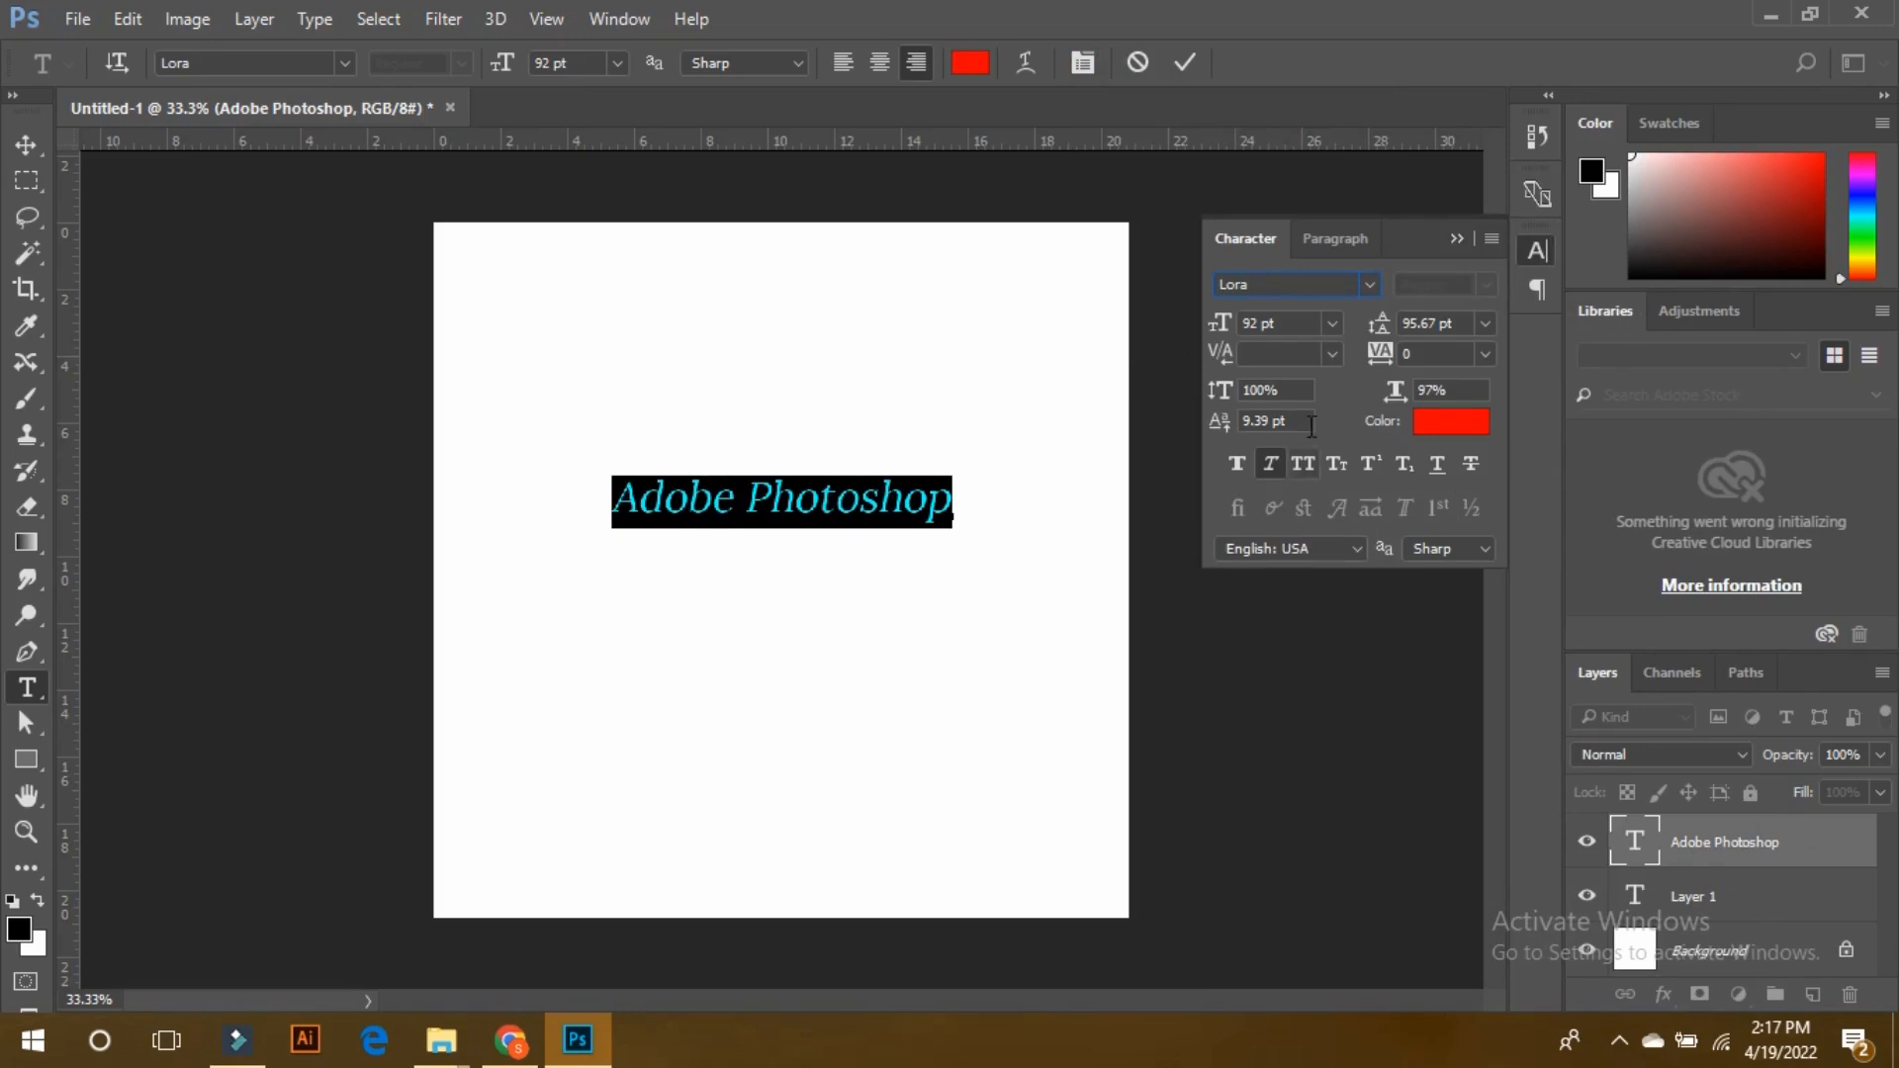
{"action": "left_click", "coordinate": [1369, 285]}
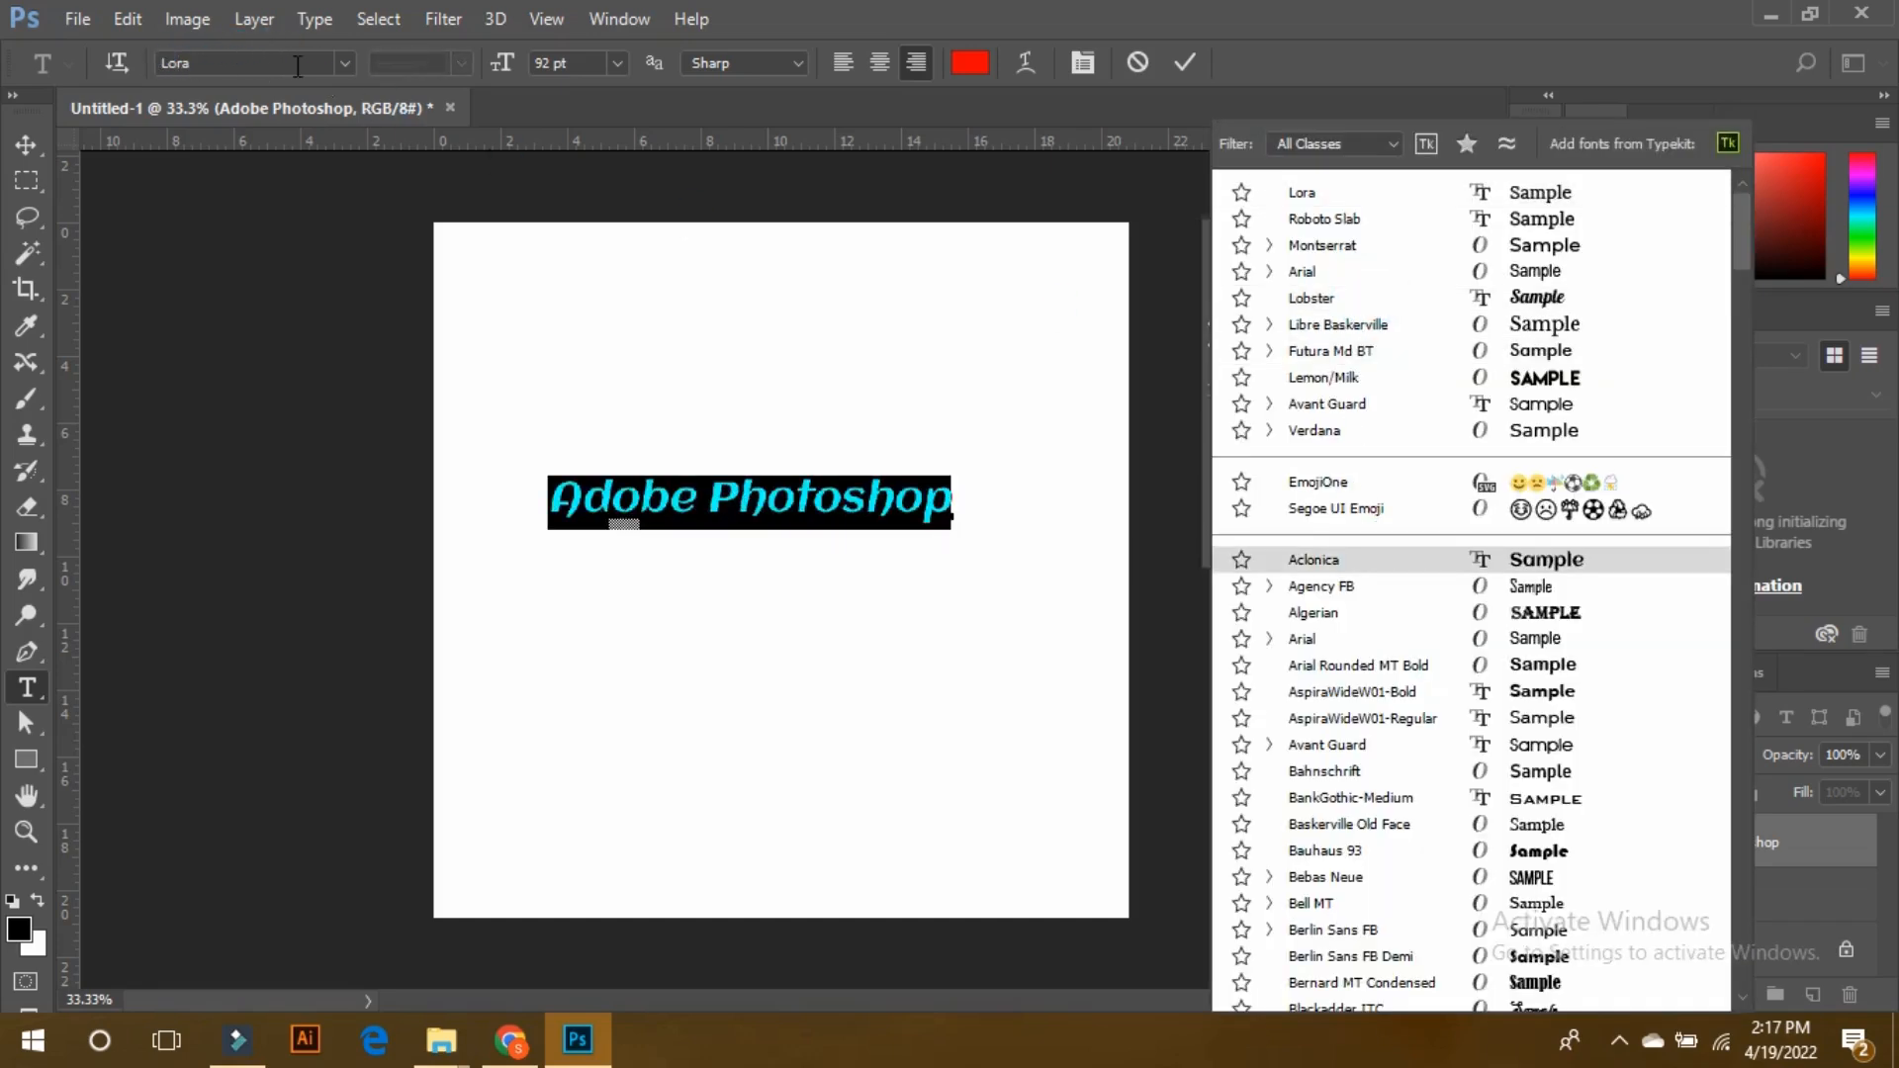
{"action": "left_click", "coordinate": [1343, 436]}
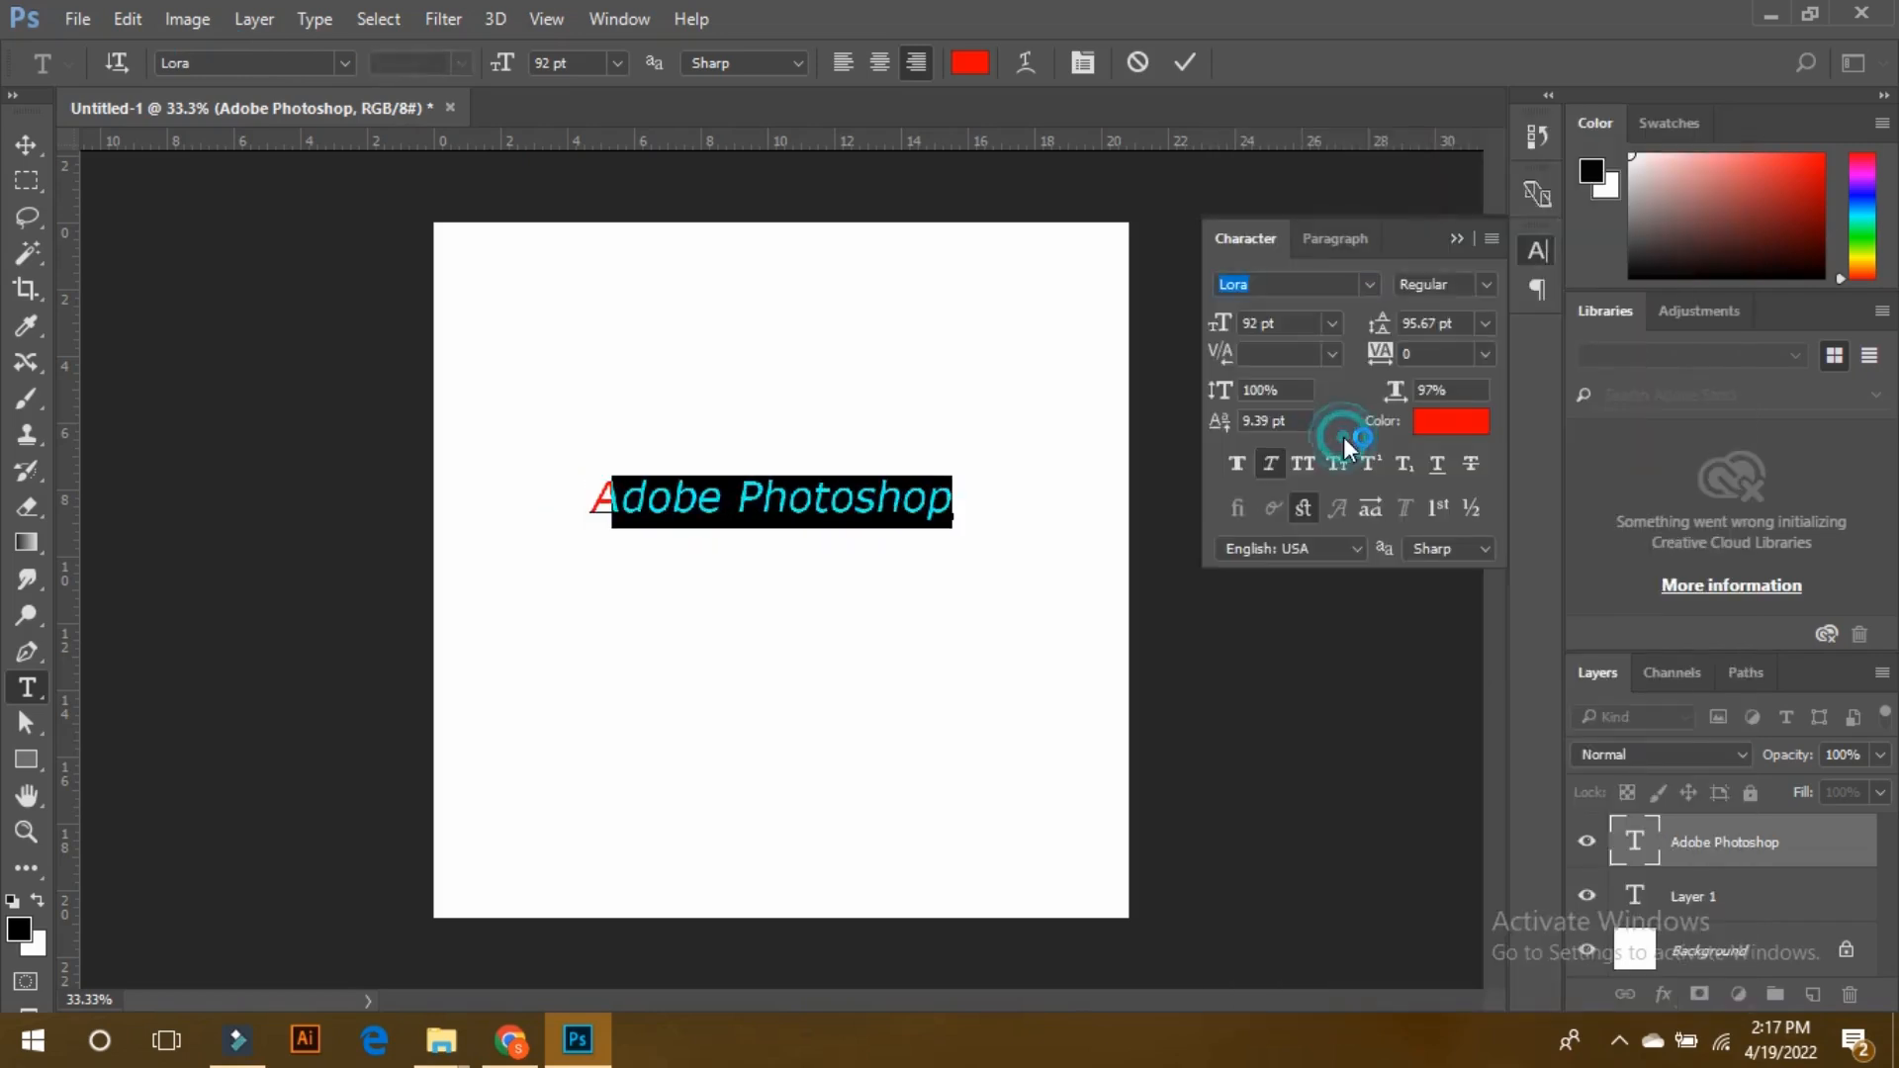
{"action": "left_click", "coordinate": [1301, 325]}
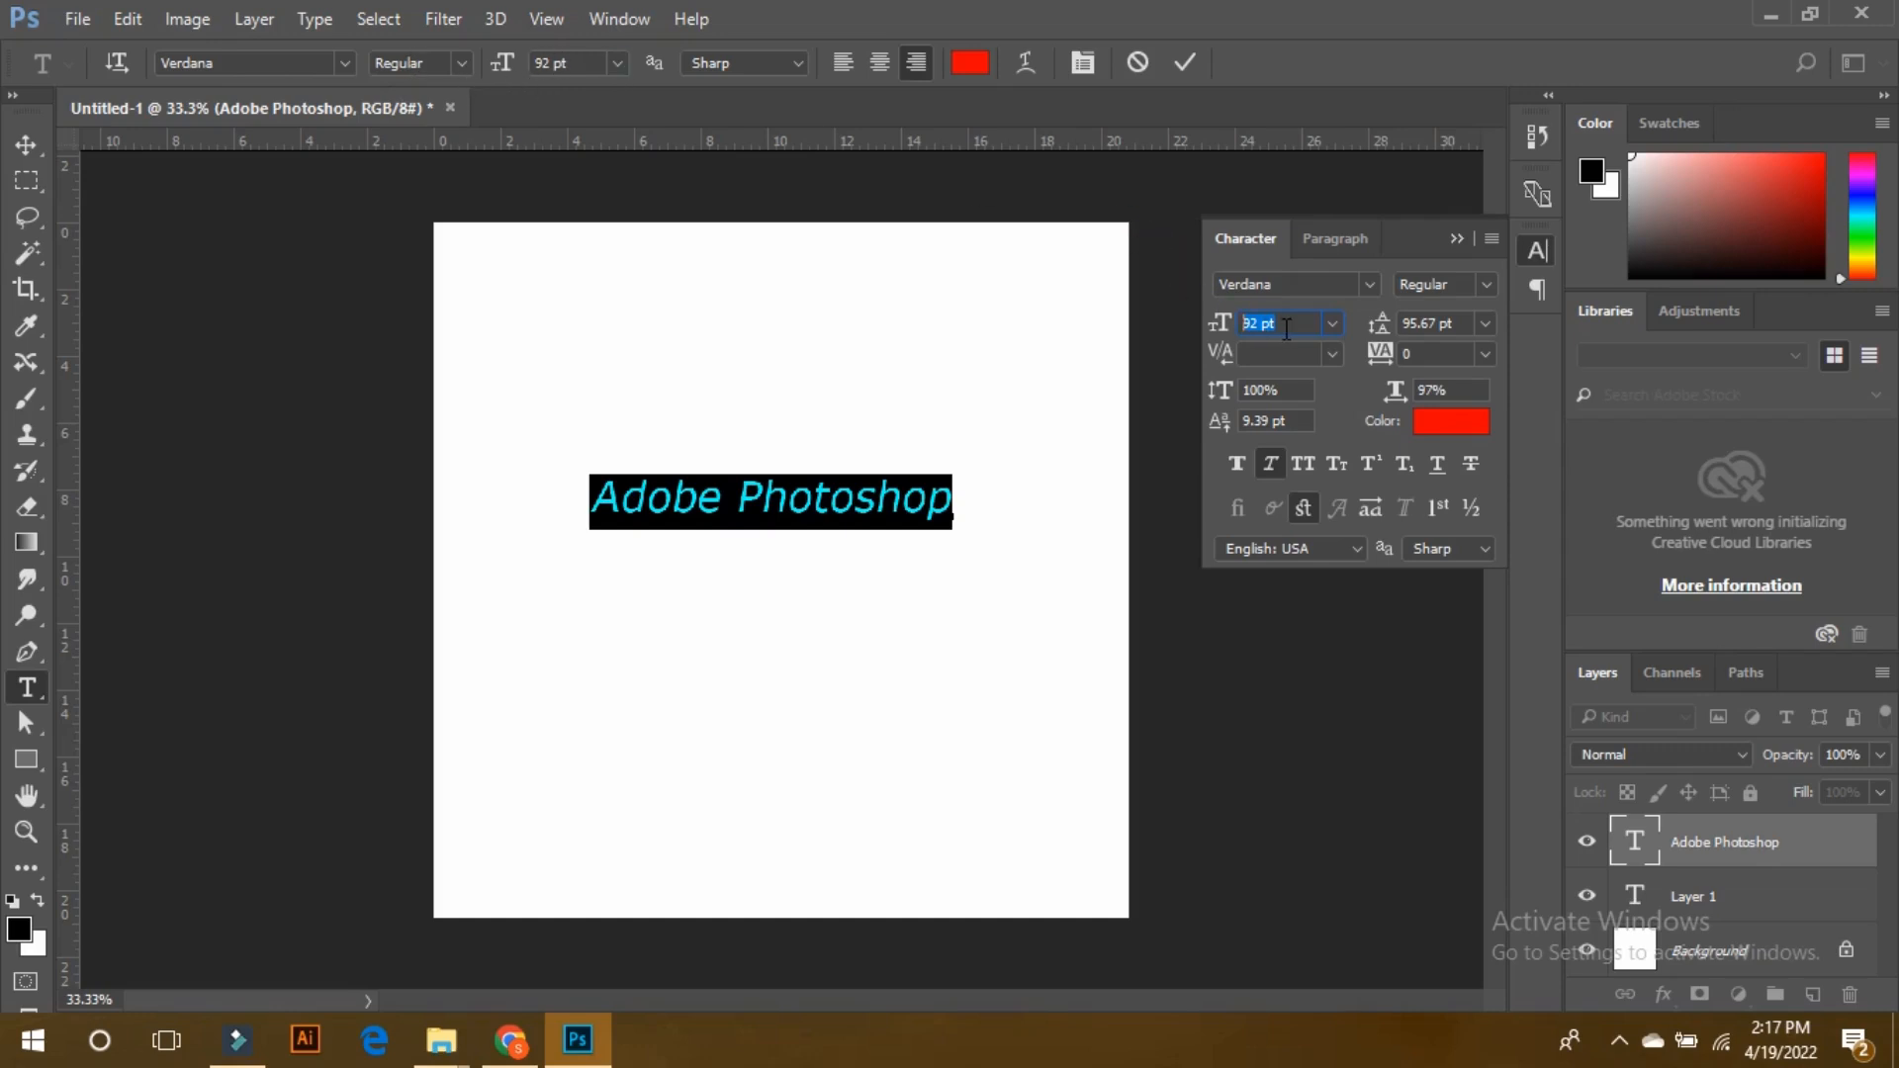
Break the text into two lines before "Photoshop" and select both lines.
{"action": "left_click", "coordinate": [735, 495]}
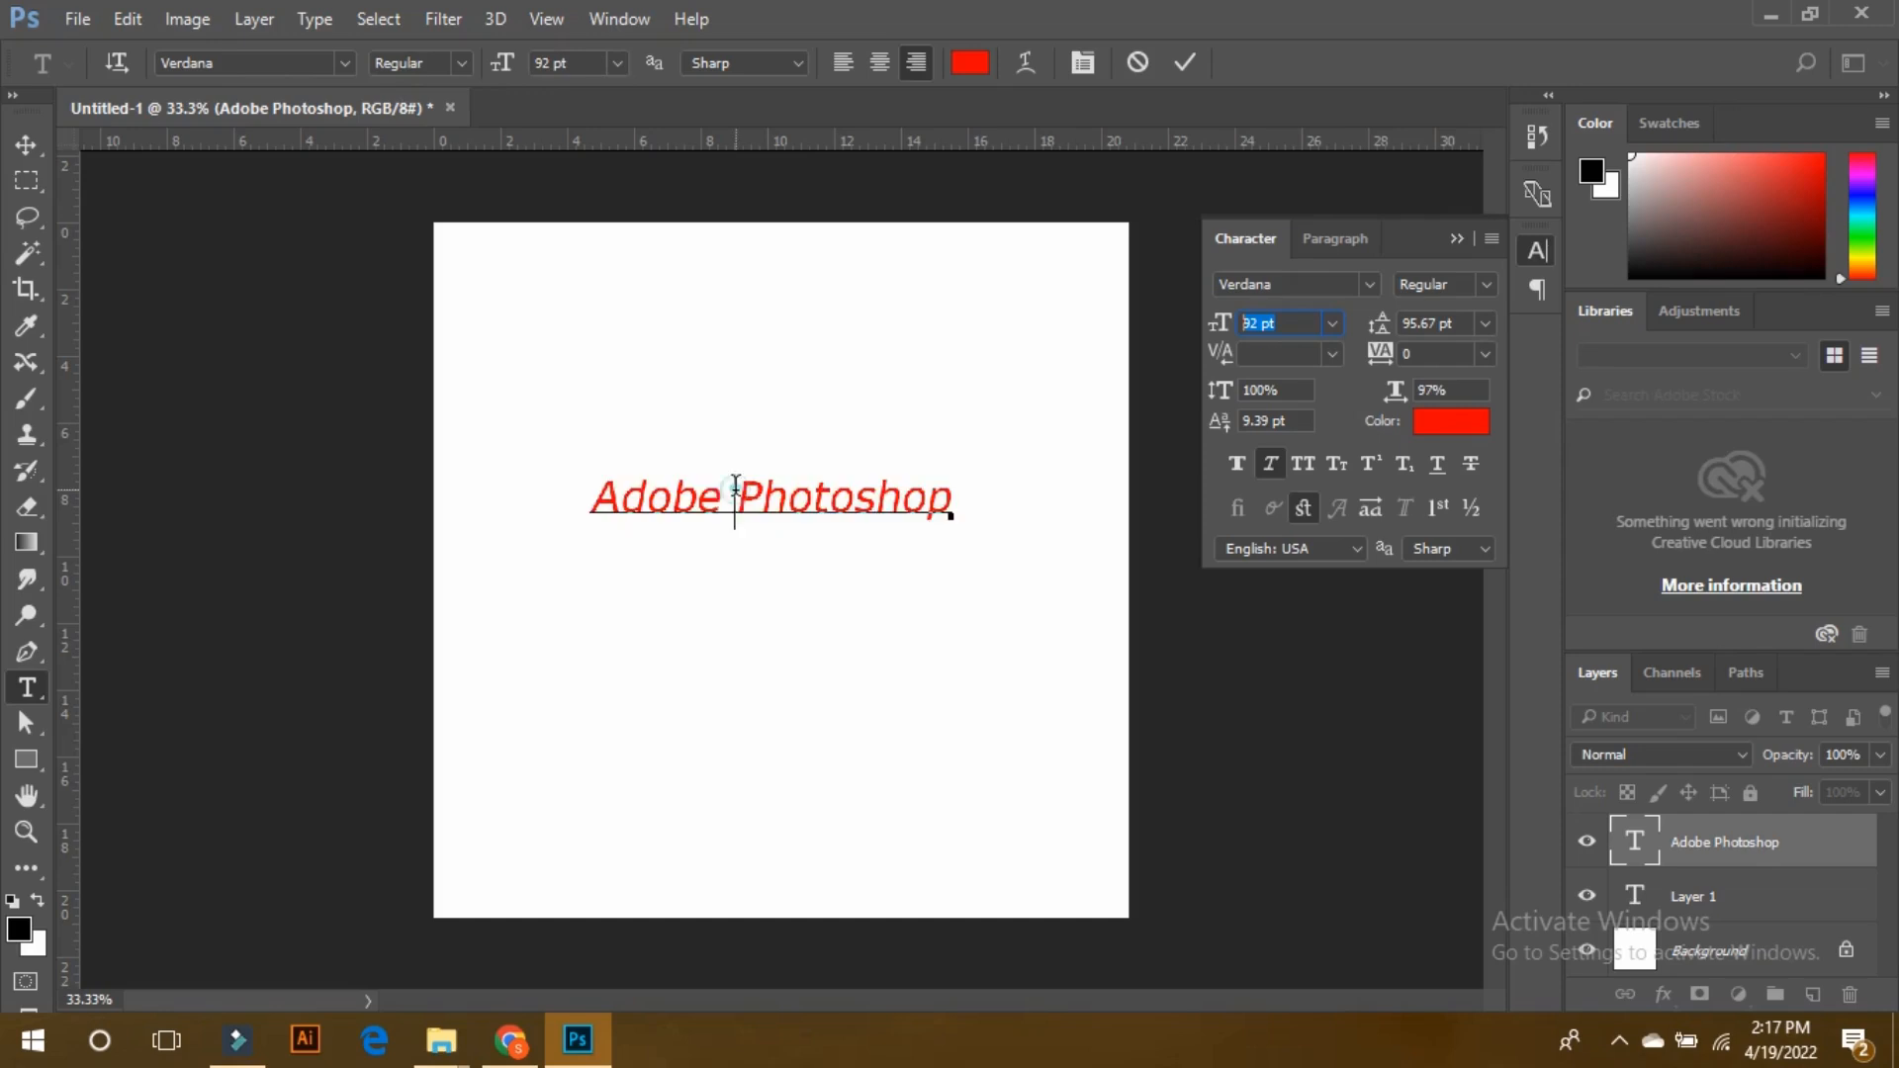
{"action": "key", "text": "Return"}
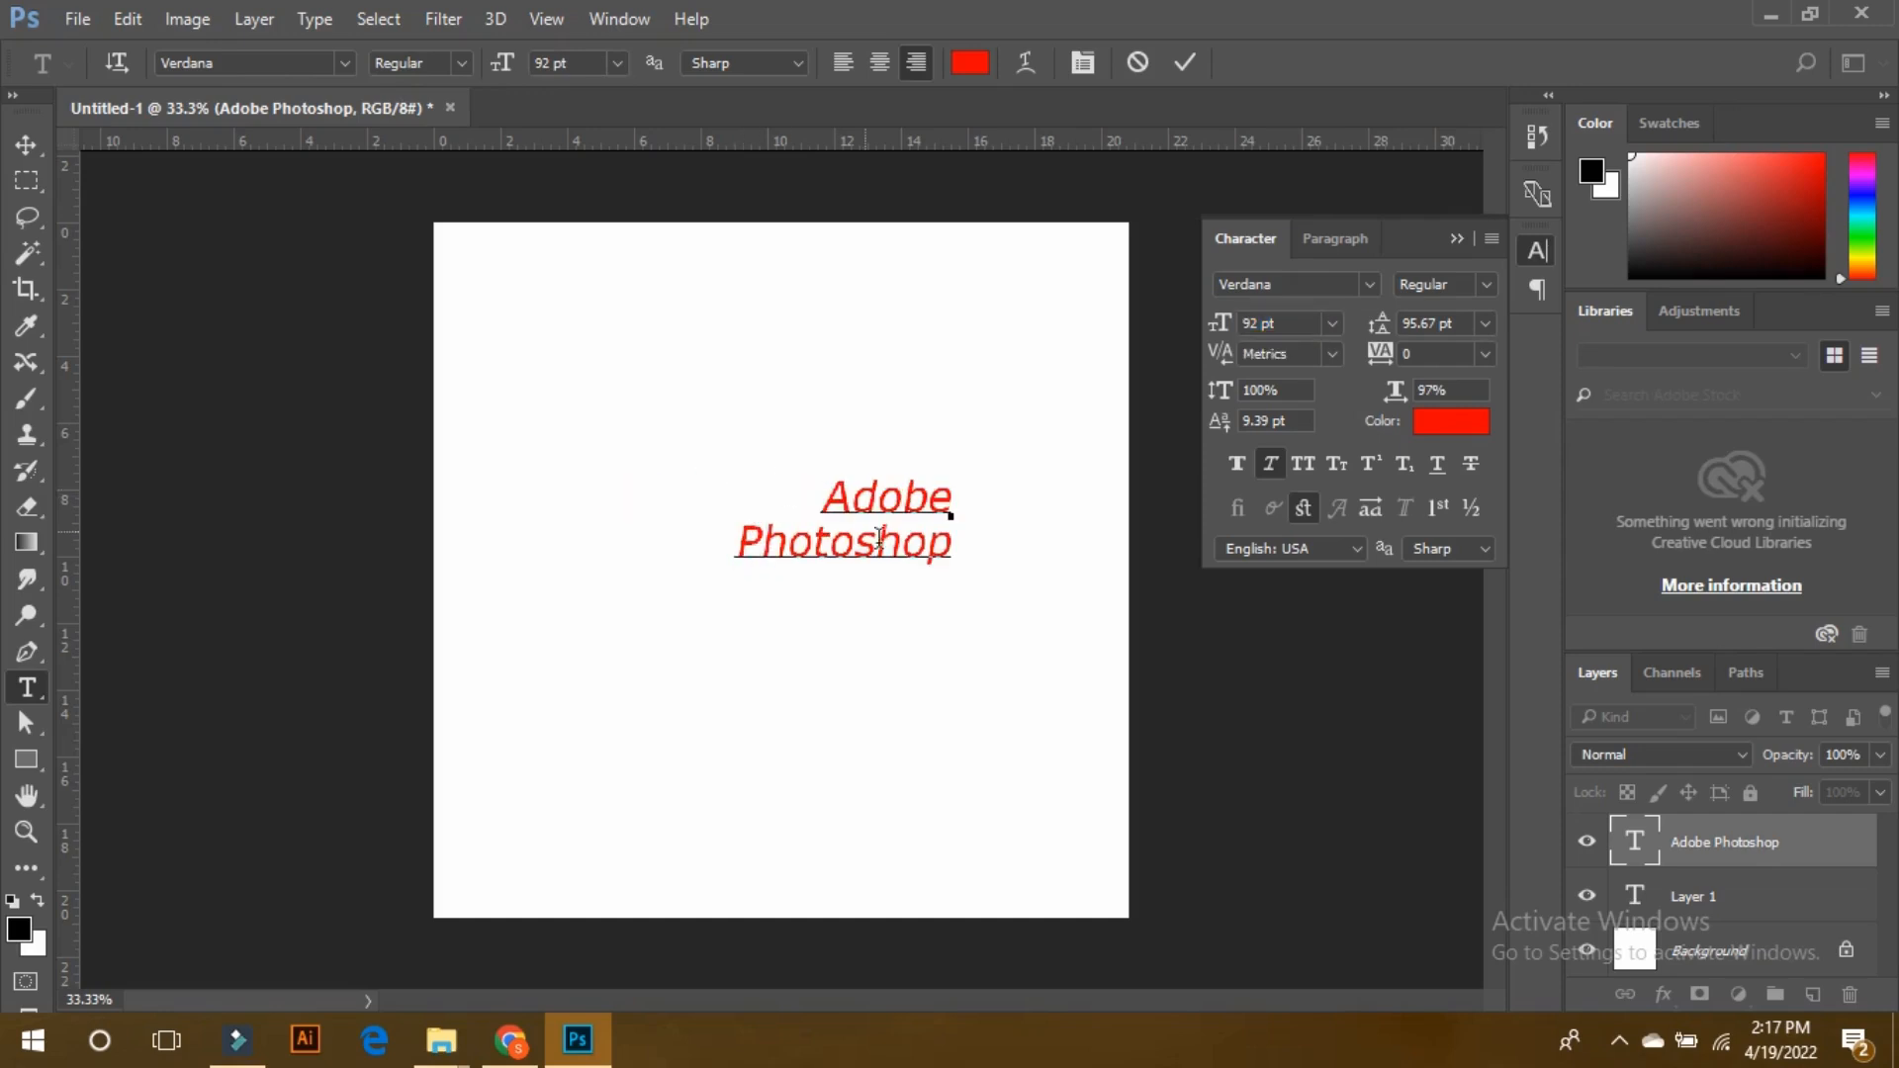
{"action": "left_click_drag", "start_coordinate": [950, 534], "coordinate": [921, 530]}
{"action": "key", "text": "ctrl+a"}
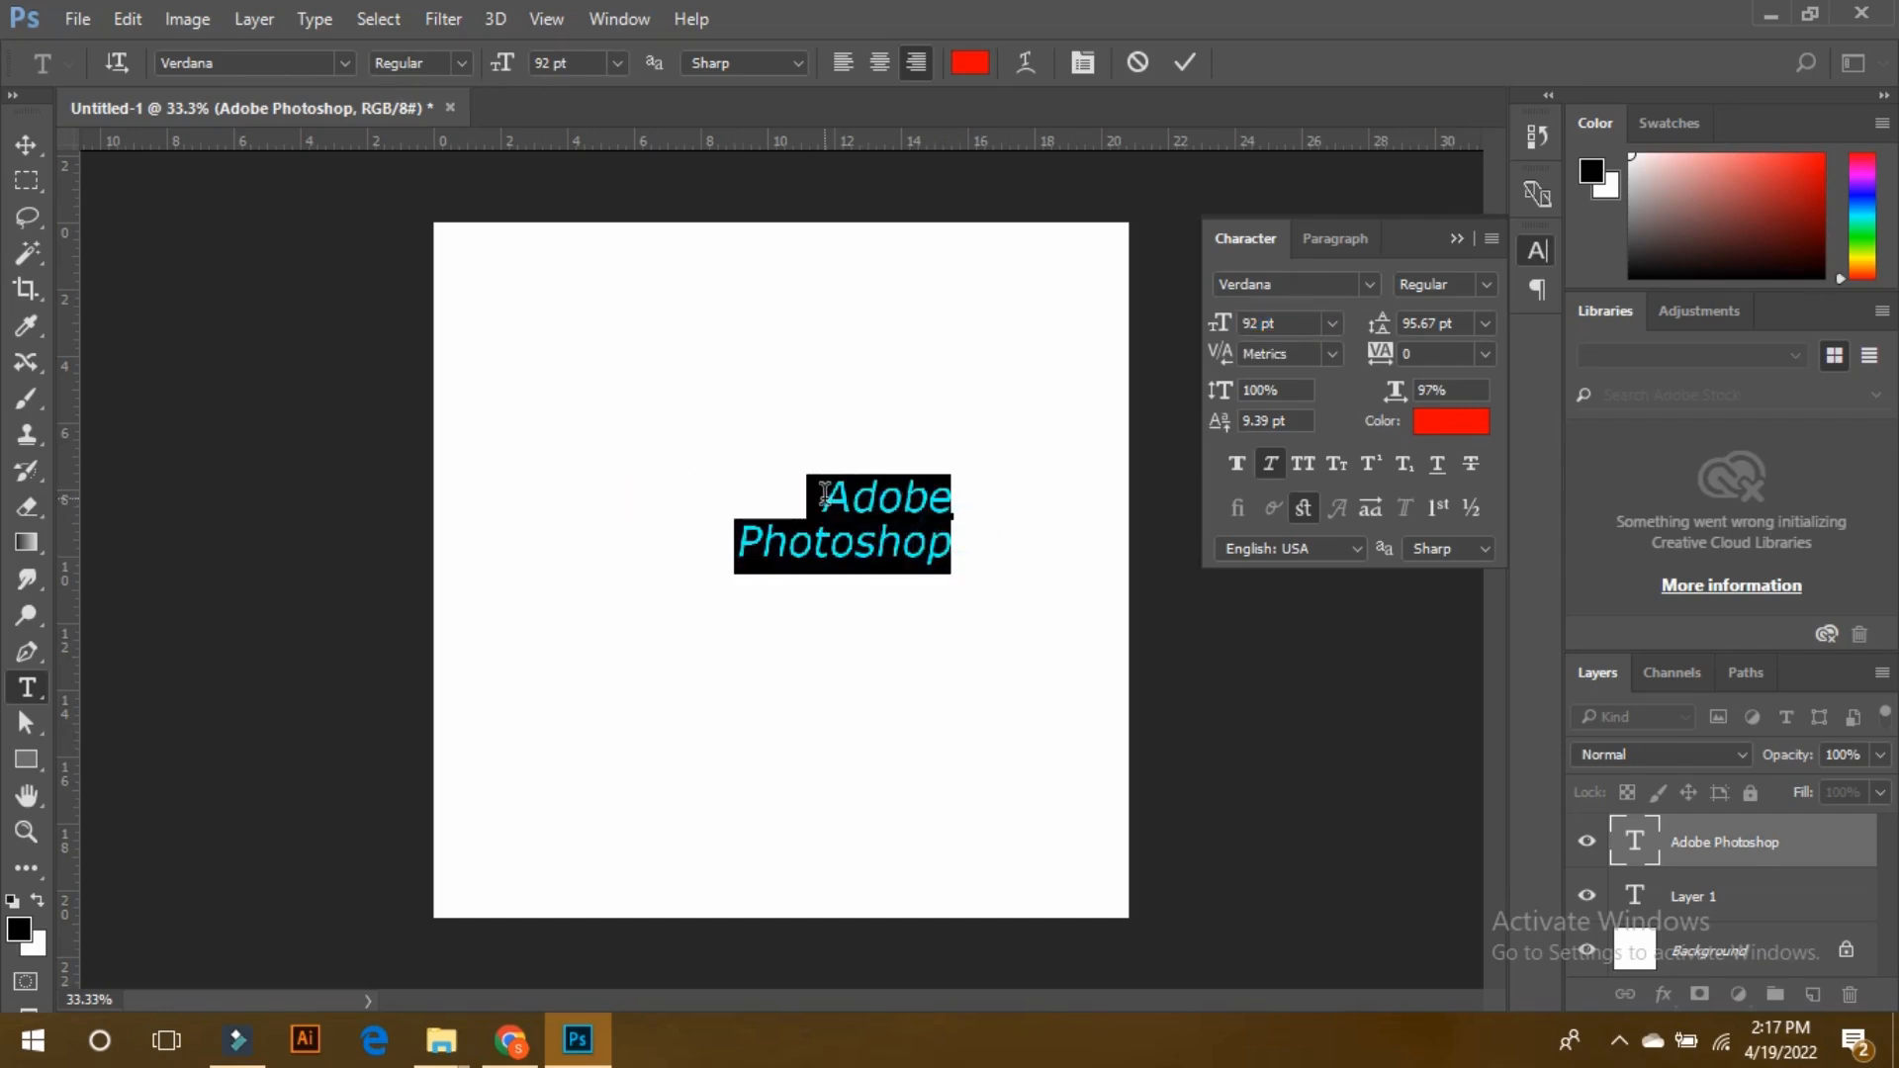
Raise the leading of the two selected lines step by step to 196.67 pt.
{"action": "left_click", "coordinate": [1458, 327]}
{"action": "key", "text": "Up"}
{"action": "key", "text": "Up"}
{"action": "key", "text": "Up"}
{"action": "key", "text": "Up"}
{"action": "key", "text": "Up"}
{"action": "key", "text": "Up"}
{"action": "key", "text": "Up"}
{"action": "key", "text": "Up"}
{"action": "key", "text": "Up"}
{"action": "key", "text": "Up"}
{"action": "key", "text": "Up"}
{"action": "key", "text": "Up"}
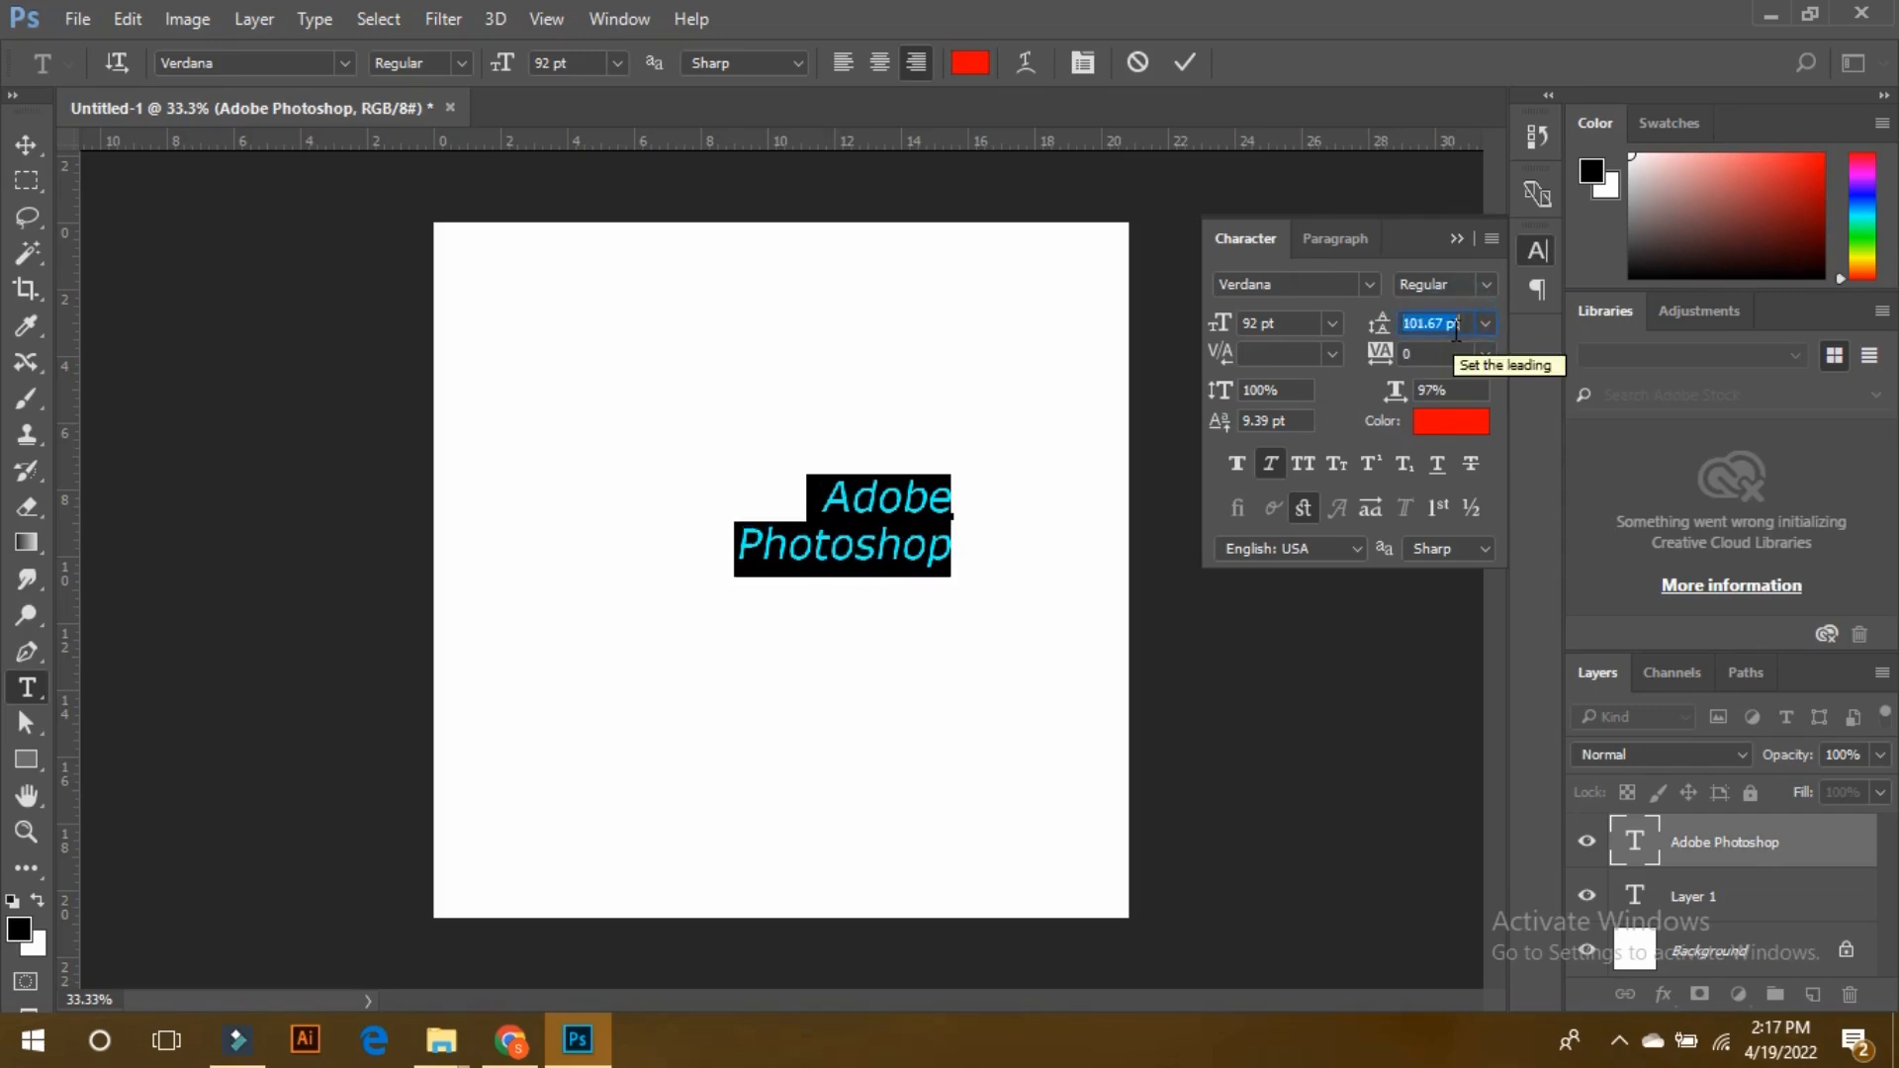
{"action": "key", "text": "Up"}
{"action": "key", "text": "Up"}
{"action": "key", "text": "Up"}
{"action": "key", "text": "Up"}
{"action": "key", "text": "Up"}
{"action": "key", "text": "Up"}
{"action": "key", "text": "Up"}
{"action": "key", "text": "Up"}
{"action": "key", "text": "Up"}
{"action": "key", "text": "Up"}
{"action": "key", "text": "Up"}
{"action": "key", "text": "Up"}
{"action": "key", "text": "Up"}
{"action": "key", "text": "Up"}
{"action": "key", "text": "Up"}
{"action": "key", "text": "Up"}
{"action": "key", "text": "Up"}
{"action": "key", "text": "Up"}
{"action": "key", "text": "Up"}
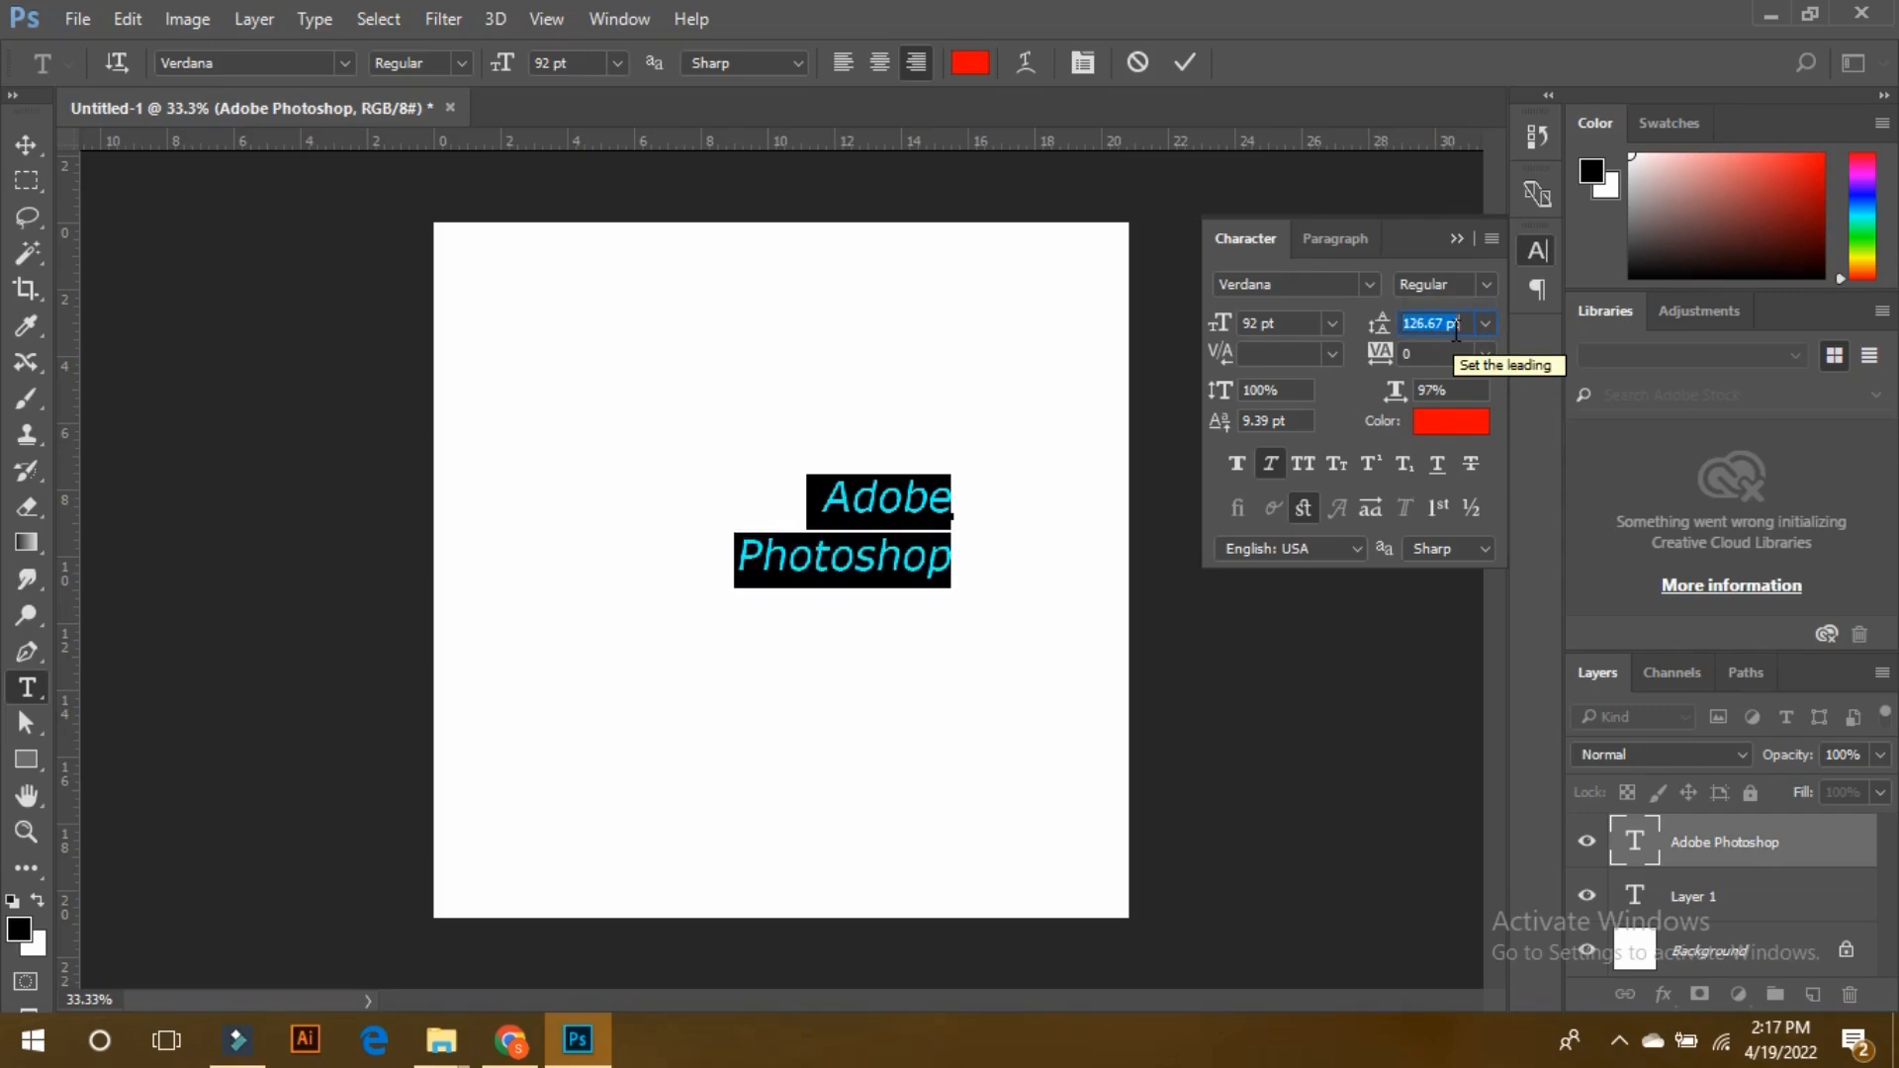
{"action": "key", "text": "Up"}
{"action": "key", "text": "Up"}
{"action": "key", "text": "Up"}
{"action": "key", "text": "Up"}
{"action": "key", "text": "Up"}
{"action": "key", "text": "Up"}
{"action": "key", "text": "Up"}
{"action": "key", "text": "Up"}
{"action": "key", "text": "Up"}
{"action": "key", "text": "Up"}
{"action": "key", "text": "Up"}
{"action": "key", "text": "Up"}
{"action": "key", "text": "Up"}
{"action": "key", "text": "Up"}
{"action": "key", "text": "Up"}
{"action": "key", "text": "Up"}
{"action": "key", "text": "Up"}
{"action": "key", "text": "Up"}
{"action": "key", "text": "Up"}
{"action": "key", "text": "Up"}
{"action": "key", "text": "Up"}
{"action": "key", "text": "Up"}
{"action": "key", "text": "Up"}
{"action": "key", "text": "Up"}
{"action": "key", "text": "Up"}
{"action": "key", "text": "Up"}
{"action": "key", "text": "Up"}
{"action": "key", "text": "Up"}
{"action": "key", "text": "Up"}
{"action": "key", "text": "Up"}
{"action": "key", "text": "Up"}
{"action": "key", "text": "Up"}
{"action": "key", "text": "Up"}
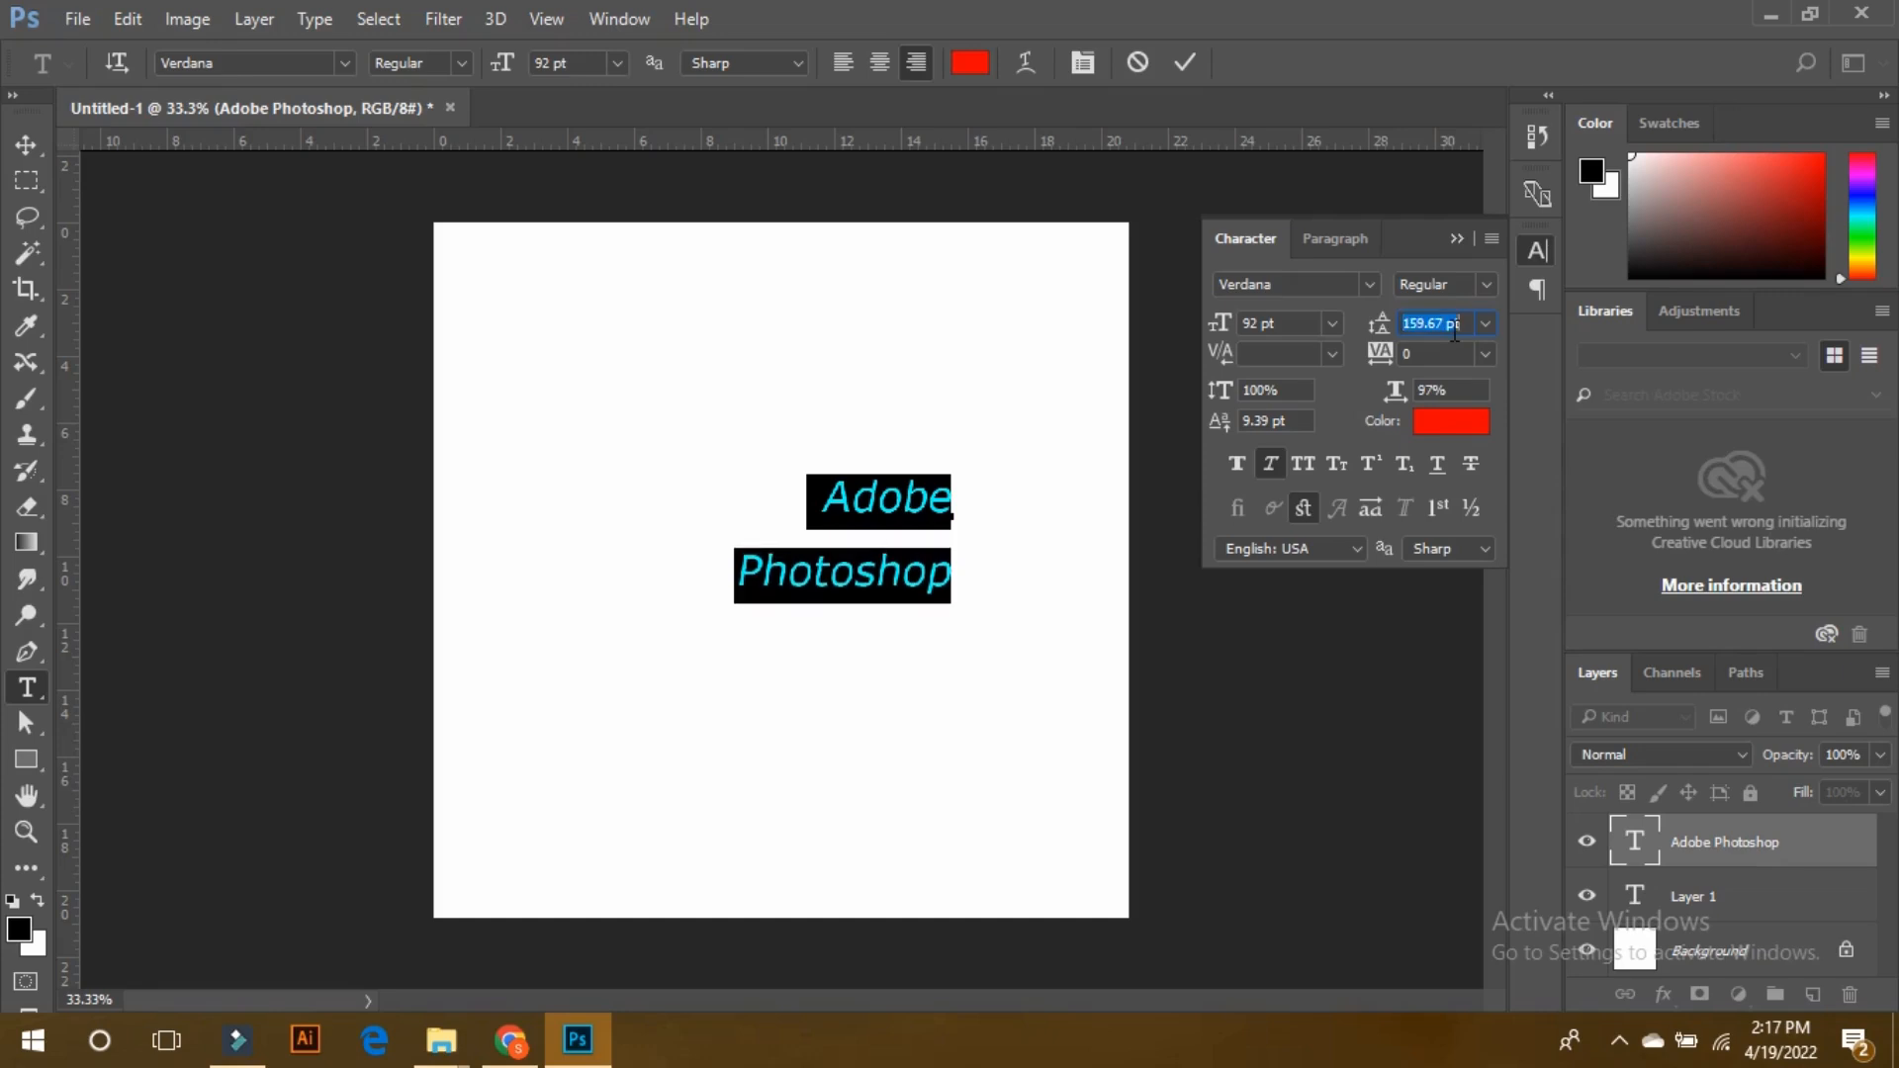
{"action": "key", "text": "Up"}
{"action": "key", "text": "Up"}
{"action": "key", "text": "Up"}
{"action": "key", "text": "Up"}
{"action": "key", "text": "Up"}
{"action": "key", "text": "Up"}
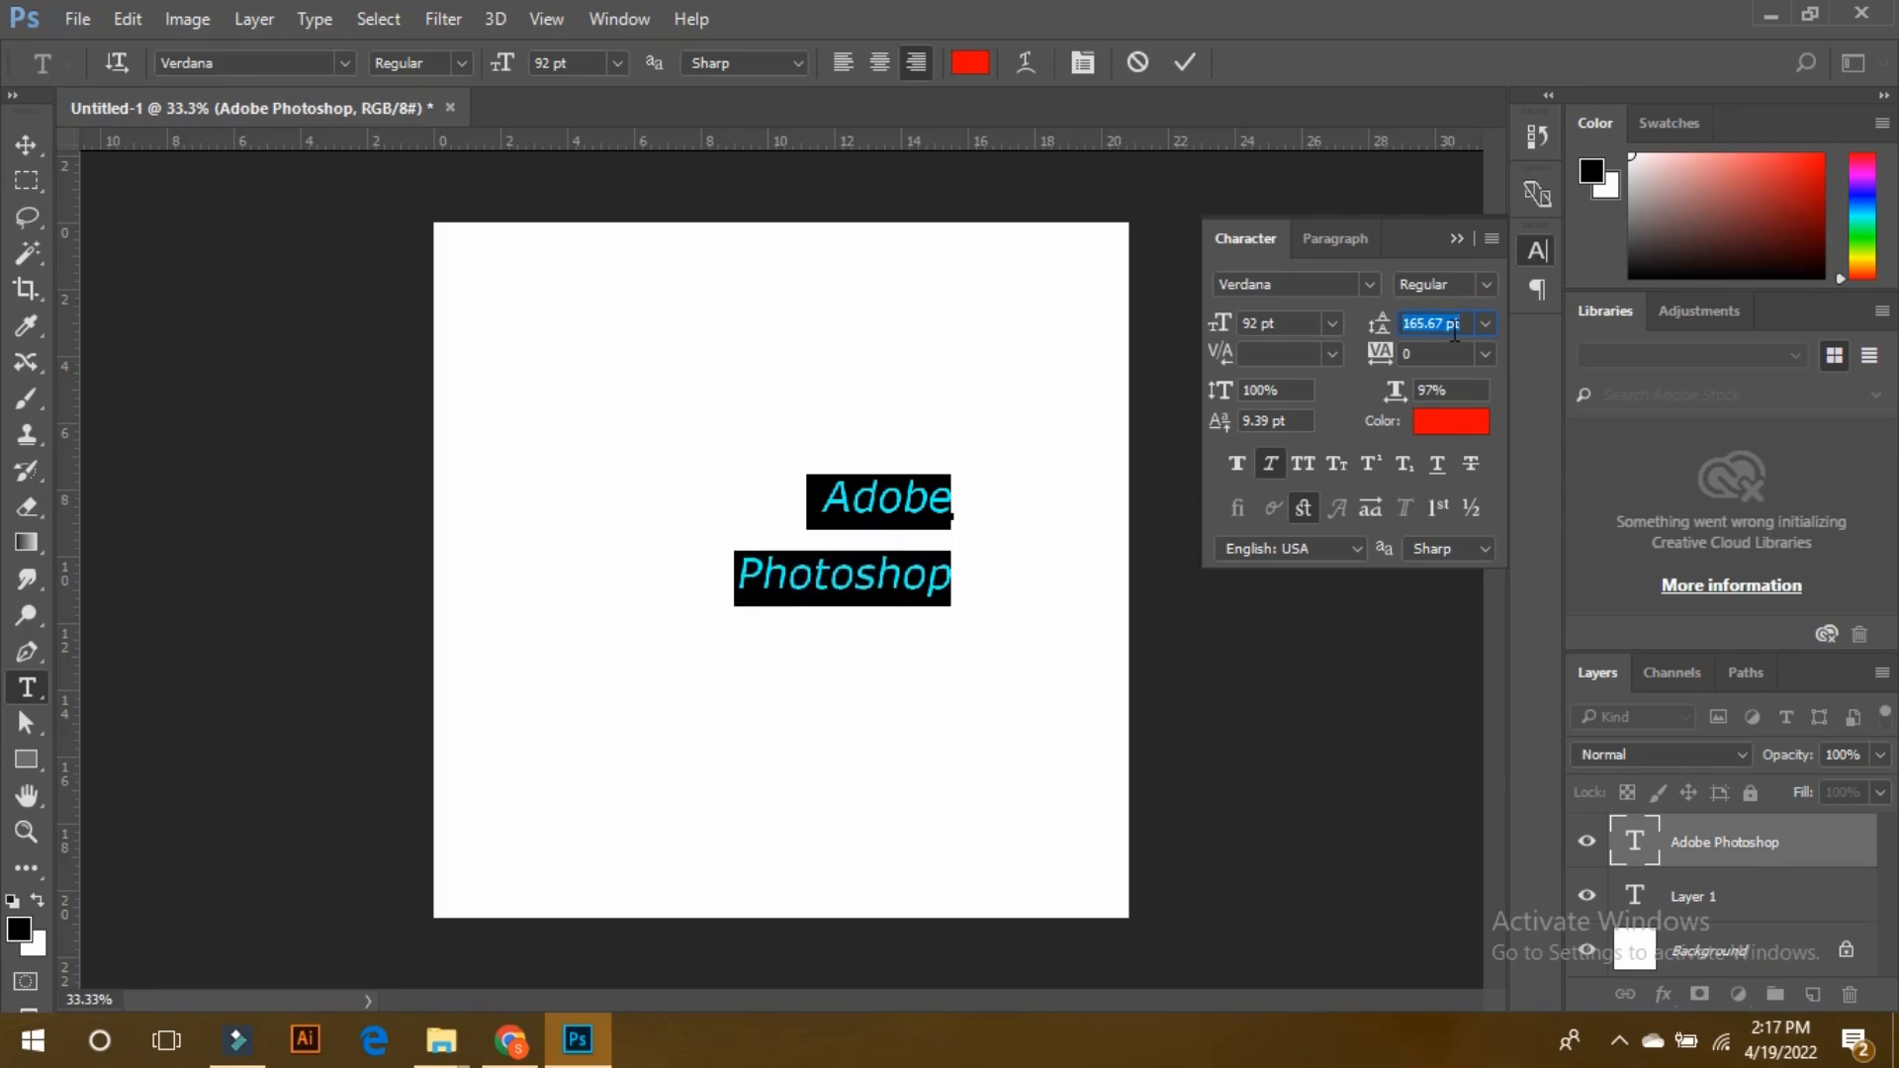
{"action": "key", "text": "Up"}
{"action": "key", "text": "Up"}
{"action": "key", "text": "Up"}
{"action": "key", "text": "Up"}
{"action": "key", "text": "Up"}
{"action": "key", "text": "Up"}
{"action": "key", "text": "Up"}
{"action": "key", "text": "Up"}
{"action": "key", "text": "Up"}
{"action": "key", "text": "Up"}
{"action": "key", "text": "Up"}
{"action": "key", "text": "Up"}
{"action": "key", "text": "Up"}
{"action": "key", "text": "Up"}
{"action": "key", "text": "Up"}
{"action": "key", "text": "Up"}
{"action": "key", "text": "Up"}
{"action": "key", "text": "Up"}
{"action": "key", "text": "Up"}
{"action": "key", "text": "Up"}
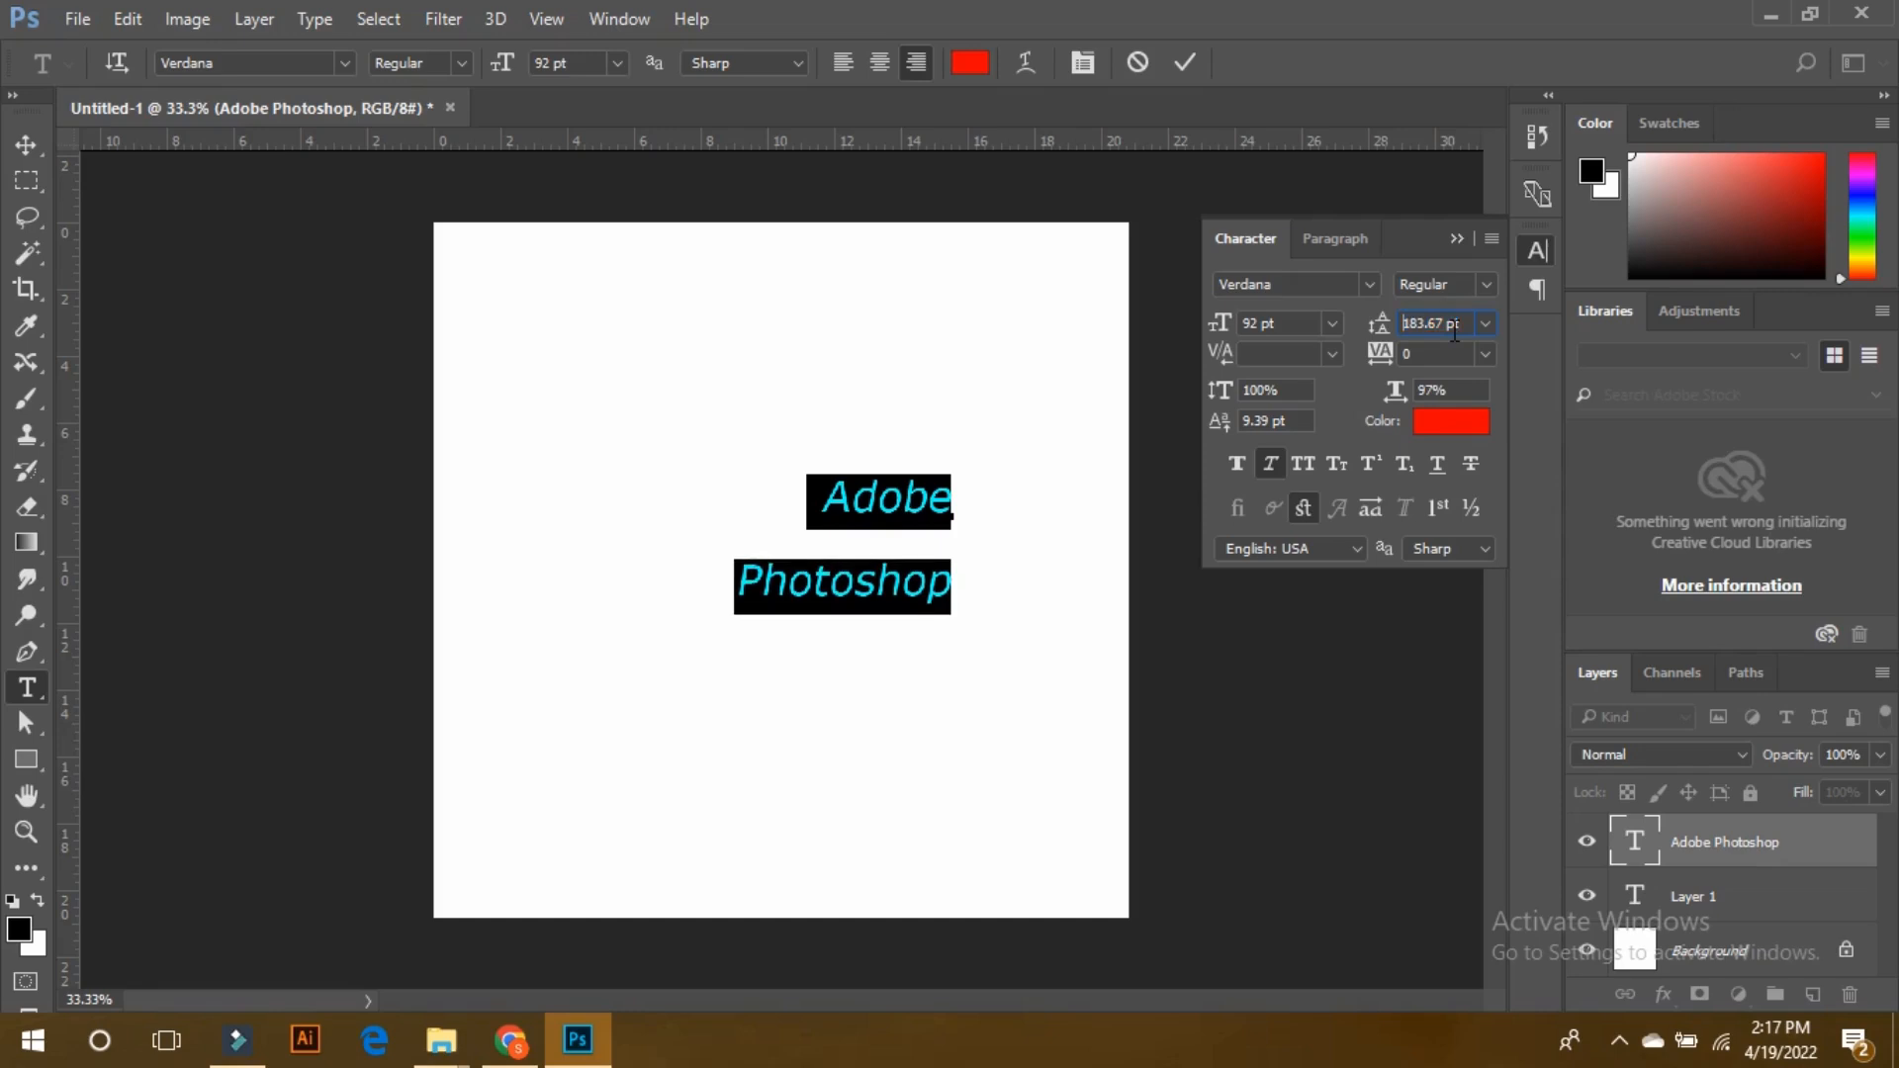
{"action": "key", "text": "Up"}
{"action": "key", "text": "Up"}
{"action": "key", "text": "Up"}
{"action": "key", "text": "Up"}
{"action": "key", "text": "Up"}
{"action": "key", "text": "Up"}
{"action": "key", "text": "Up"}
{"action": "key", "text": "Up"}
{"action": "key", "text": "Up"}
{"action": "key", "text": "Up"}
{"action": "key", "text": "Up"}
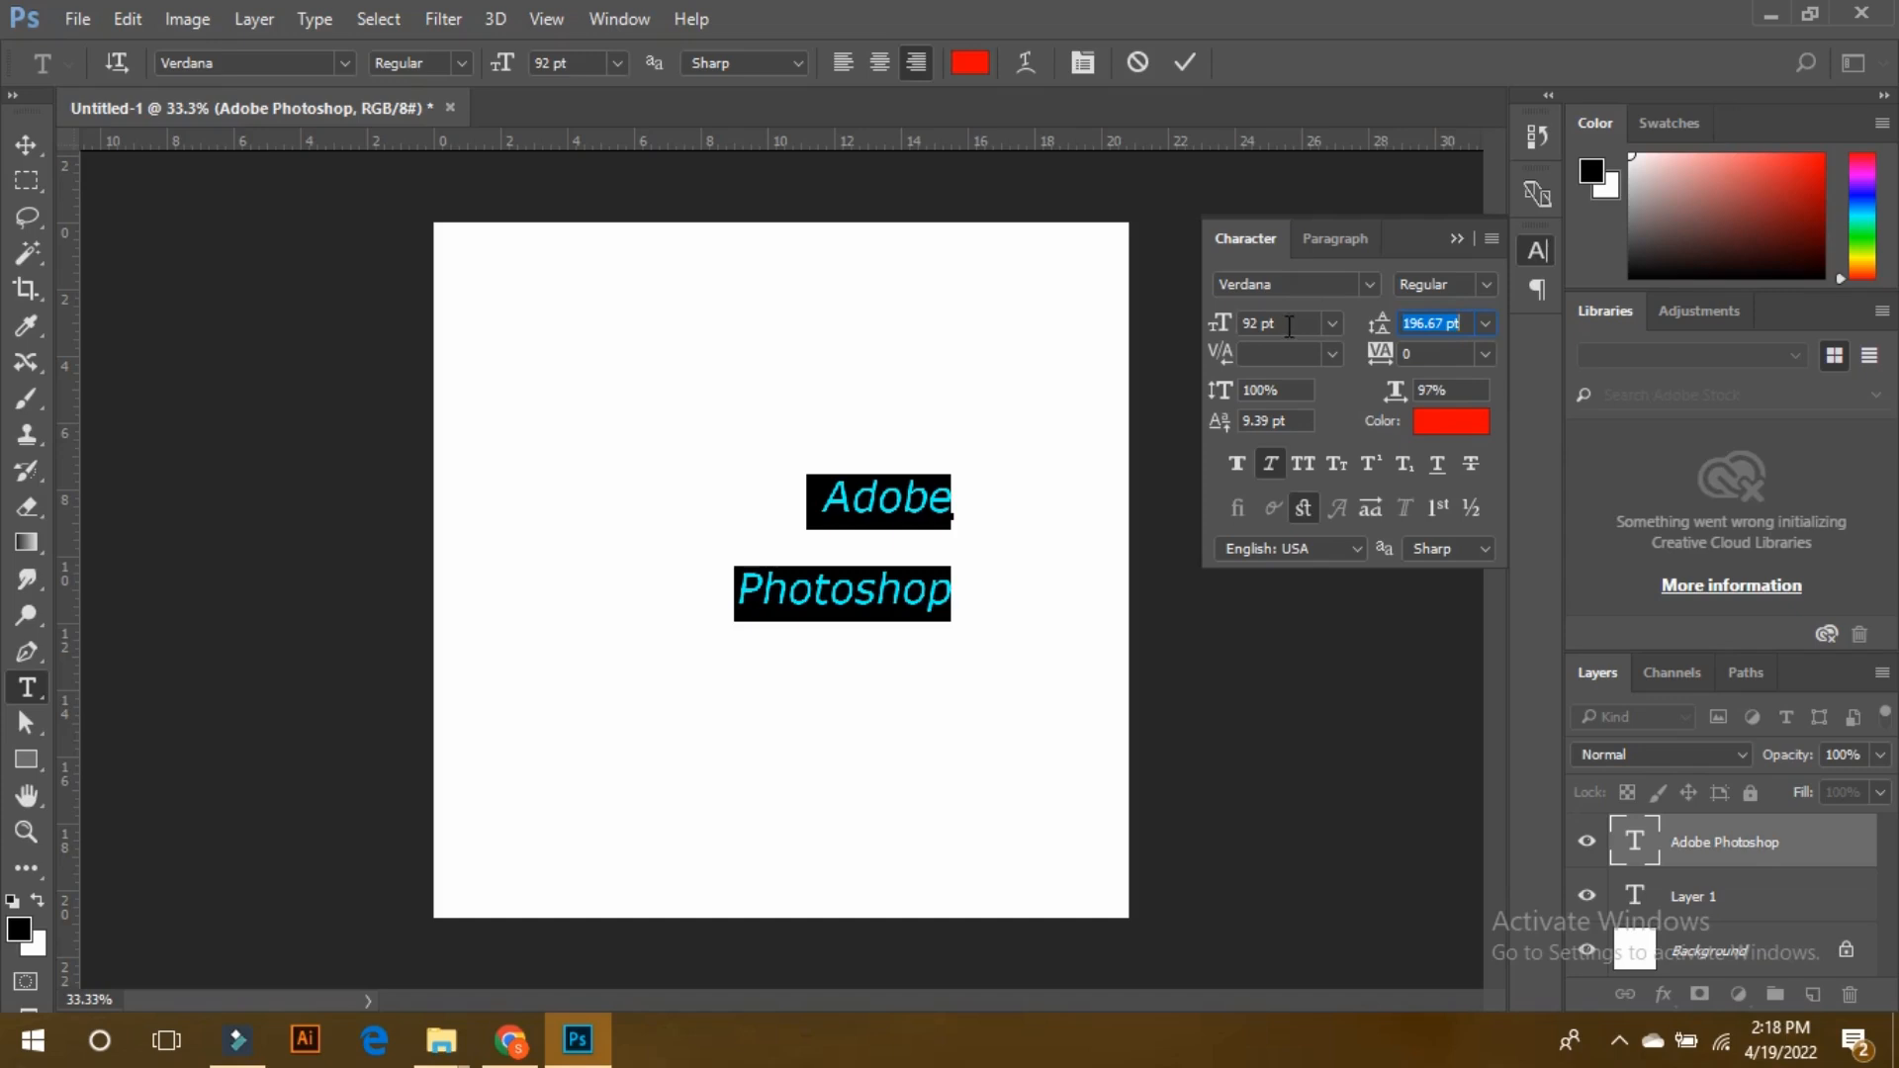
Set the leading of the two text lines to 92 pt and reselect all the text.
{"action": "type", "text": "92"}
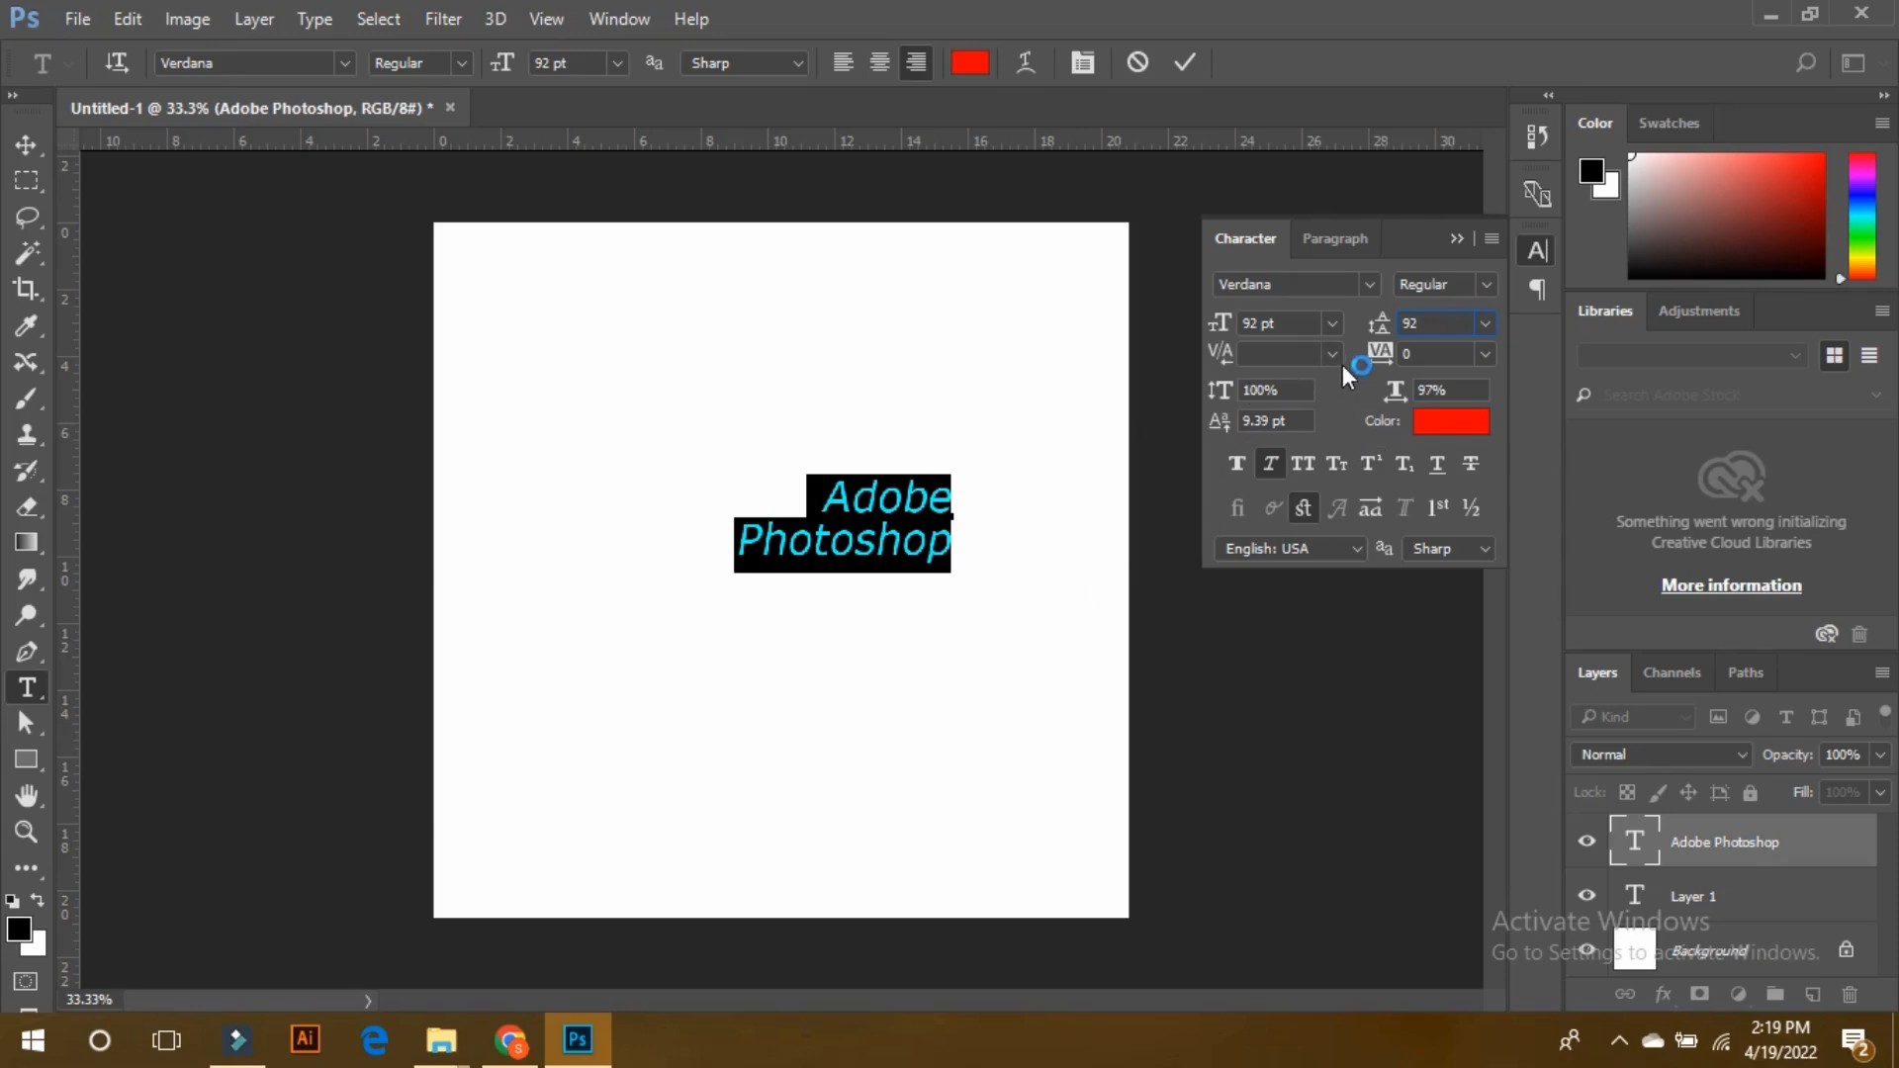
{"action": "left_click", "coordinate": [887, 500]}
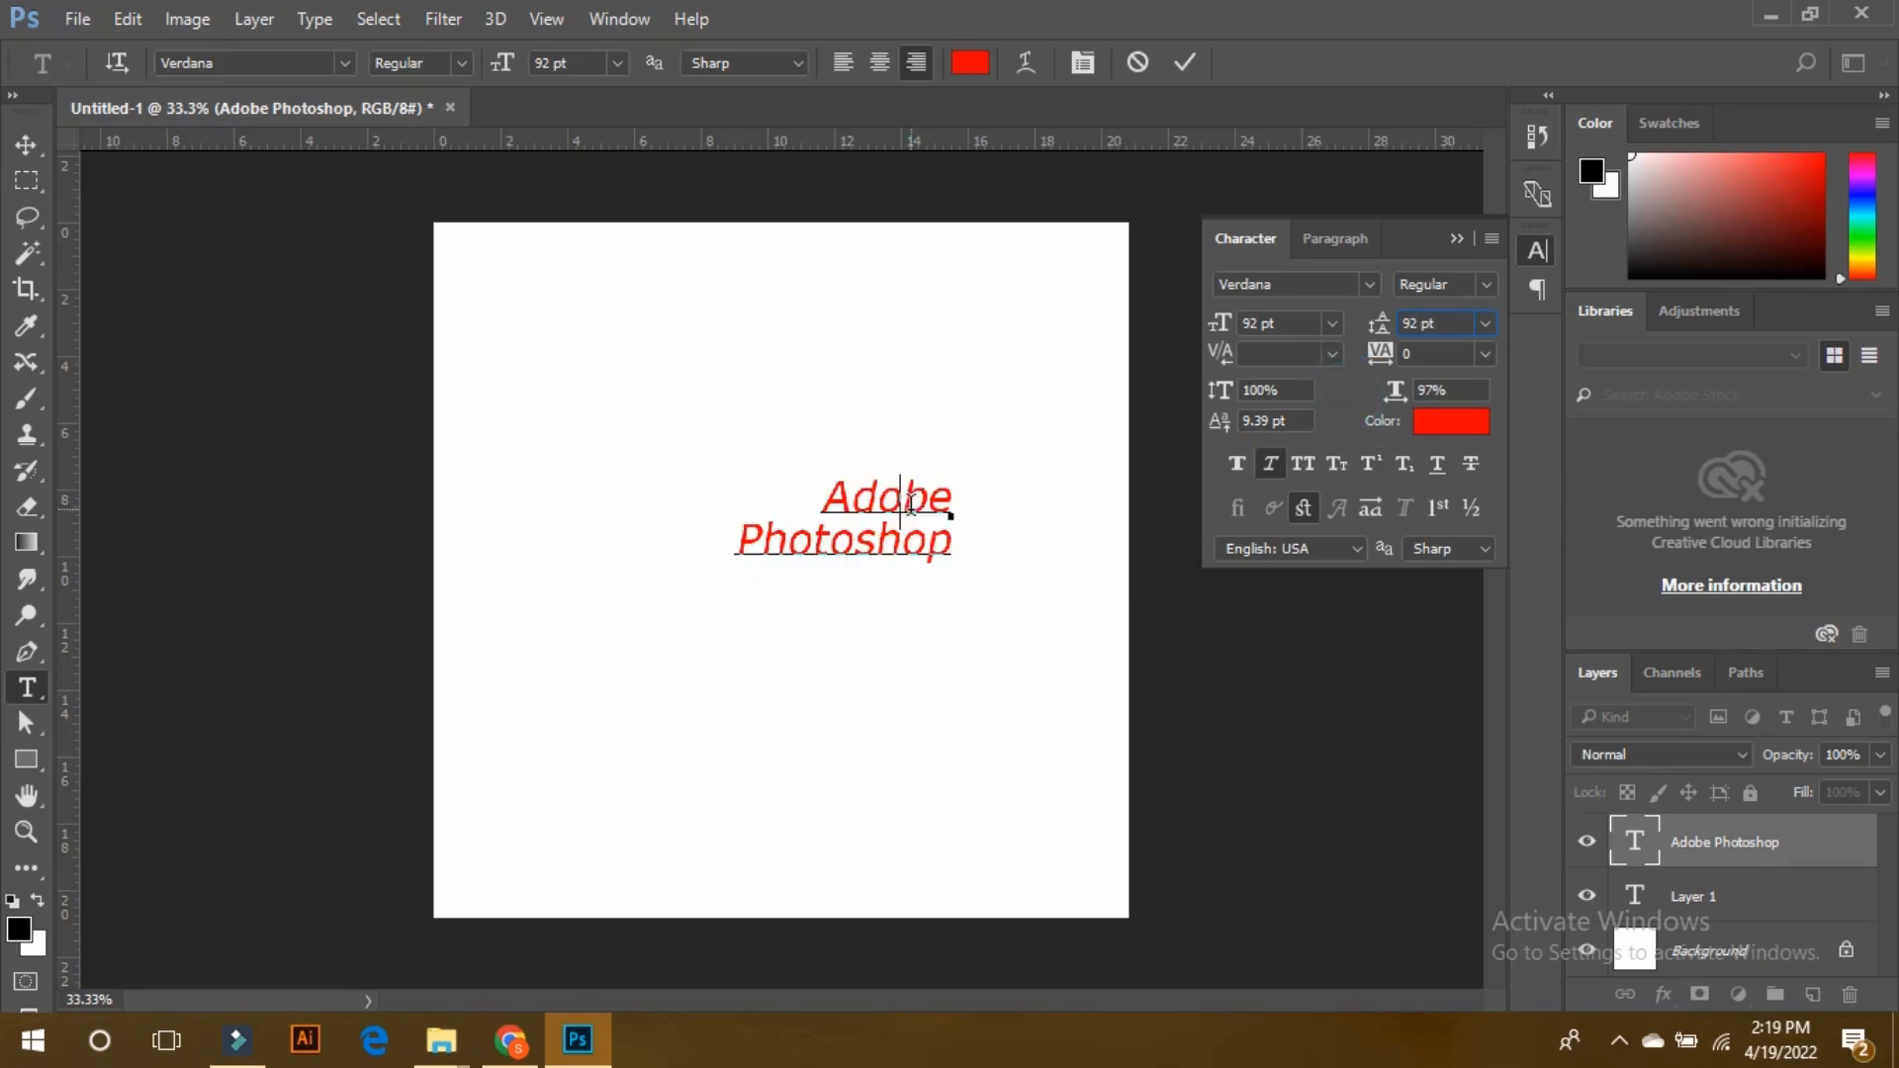
{"action": "left_click_drag", "start_coordinate": [949, 542], "coordinate": [891, 540]}
{"action": "key", "text": "ctrl+a"}
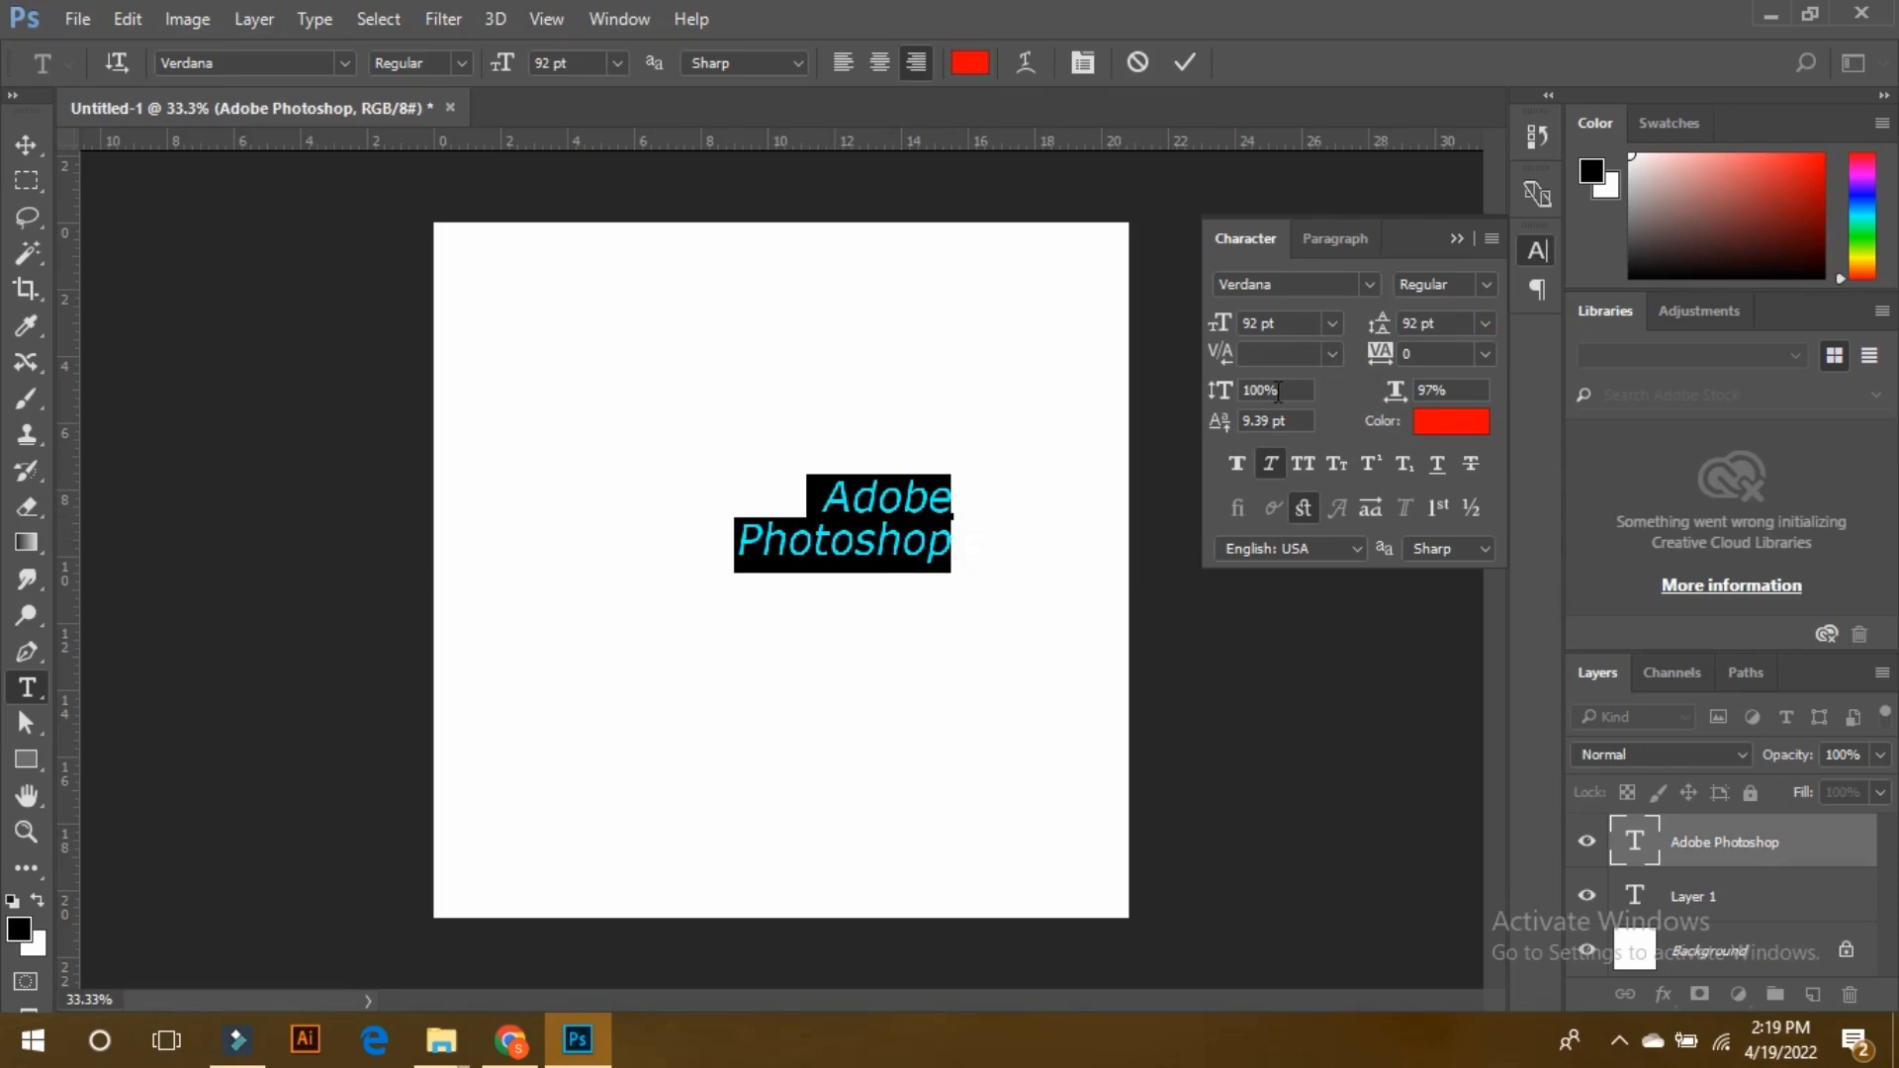
Try wider tracking on the selected text, from 100 up to 460 and back to 440, and reset it to 0.
{"action": "left_click", "coordinate": [1427, 353]}
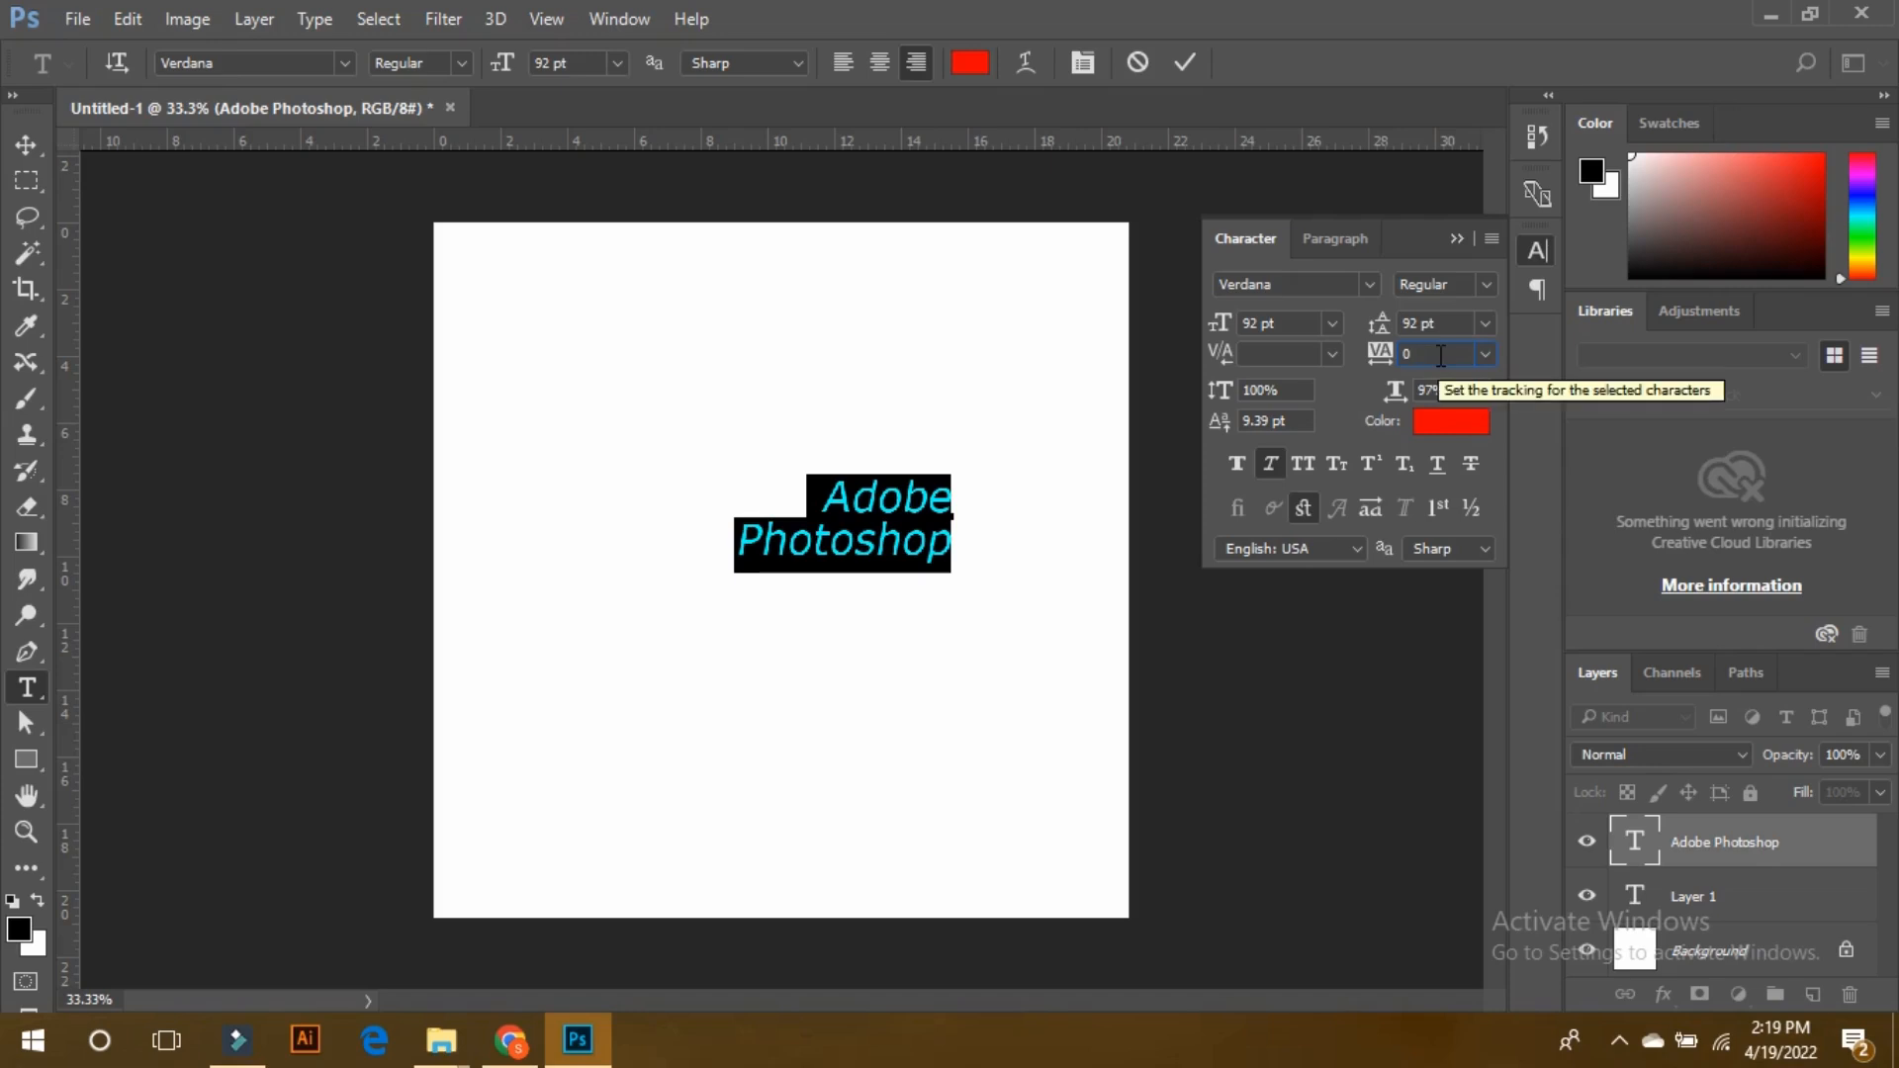
{"action": "type", "text": "100"}
{"action": "scroll", "coordinate": [1442, 356], "scroll_direction": "up", "scroll_amount": 9}
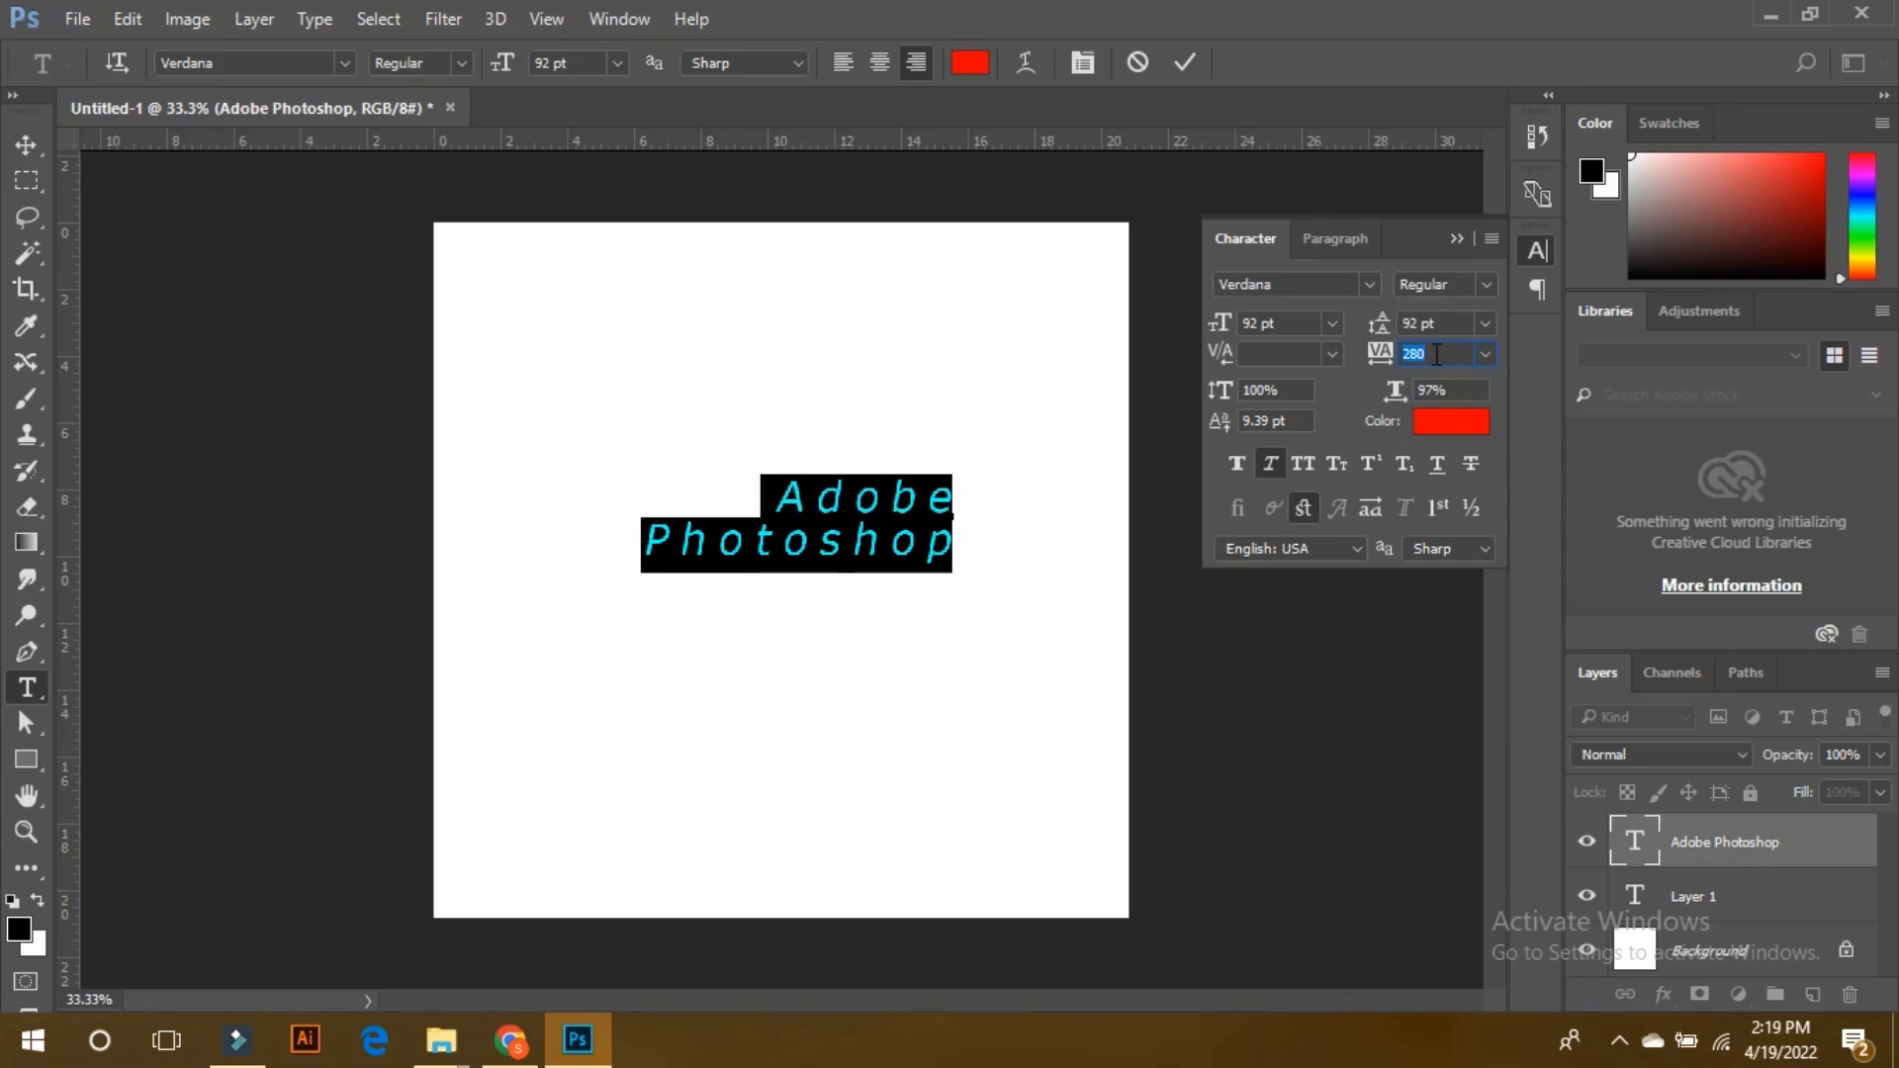
{"action": "scroll", "coordinate": [1437, 355], "scroll_direction": "up", "scroll_amount": 9}
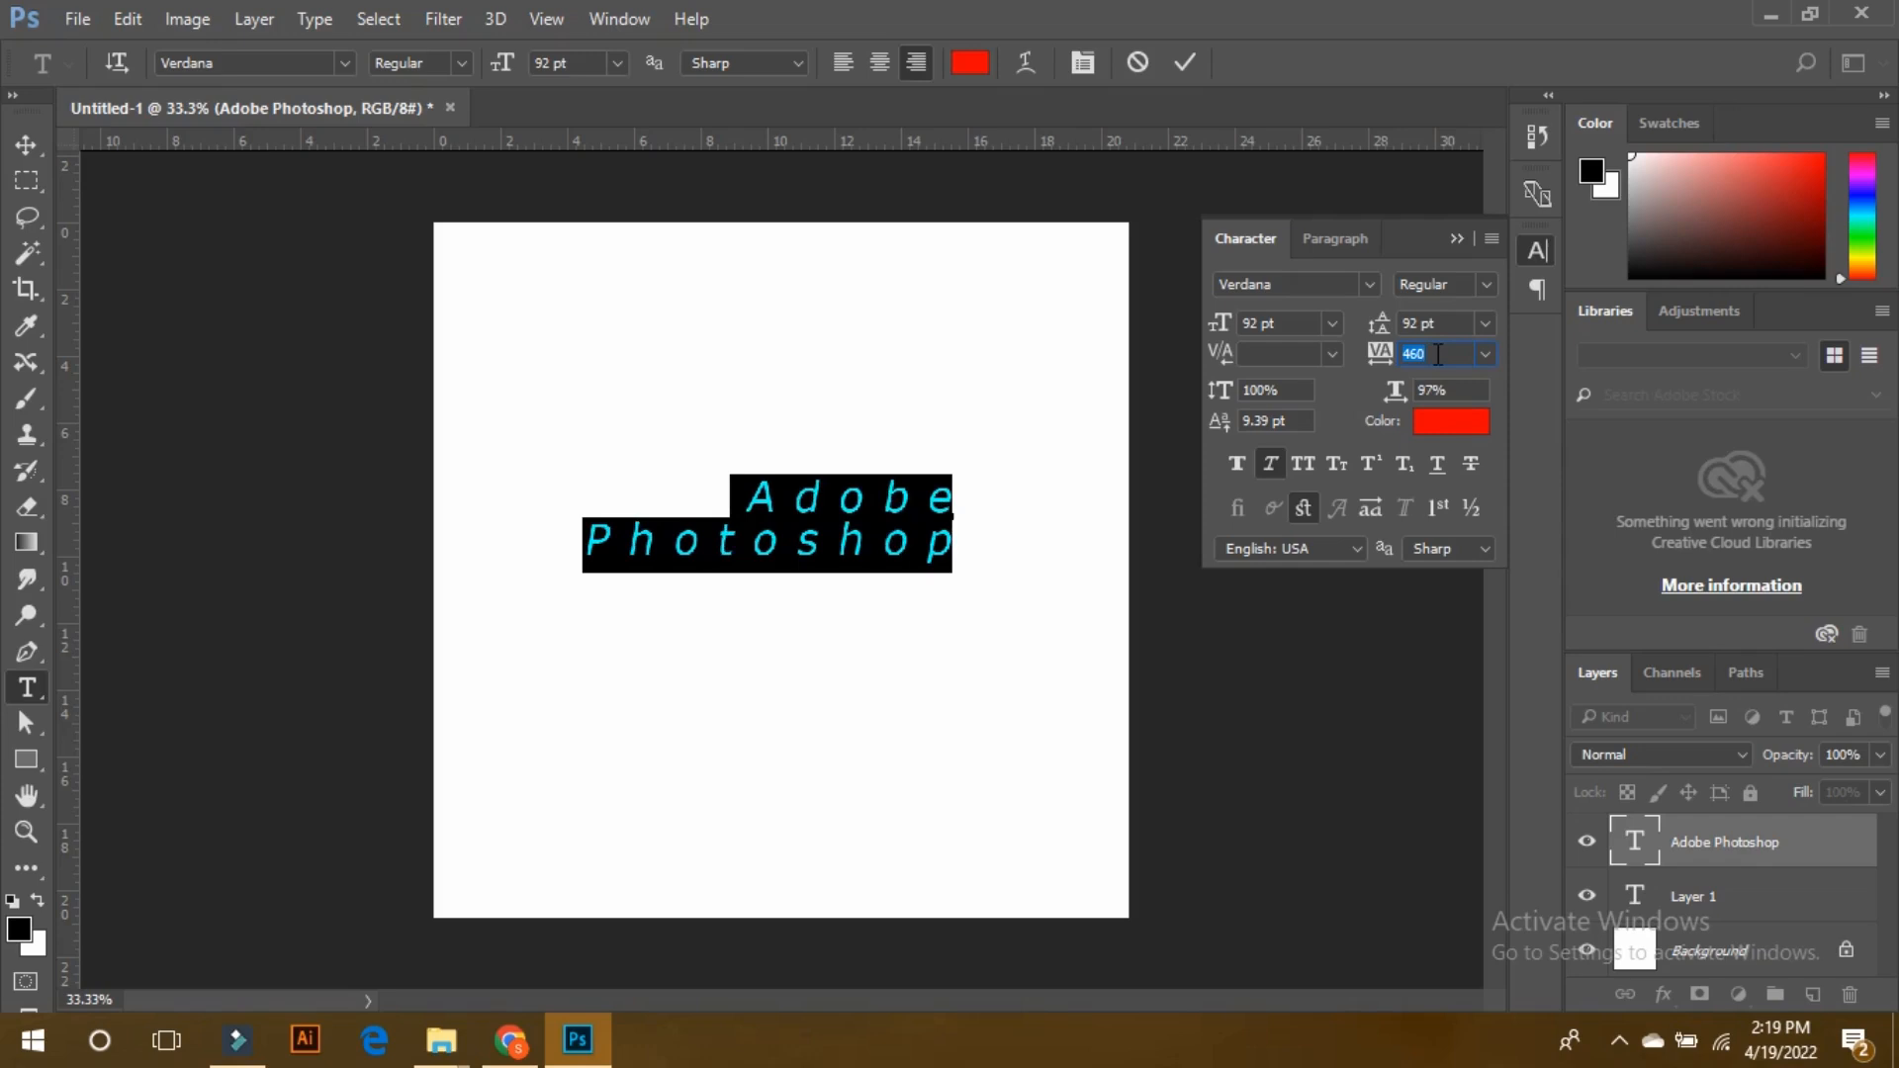
{"action": "scroll", "coordinate": [1437, 354], "scroll_direction": "down", "scroll_amount": 1}
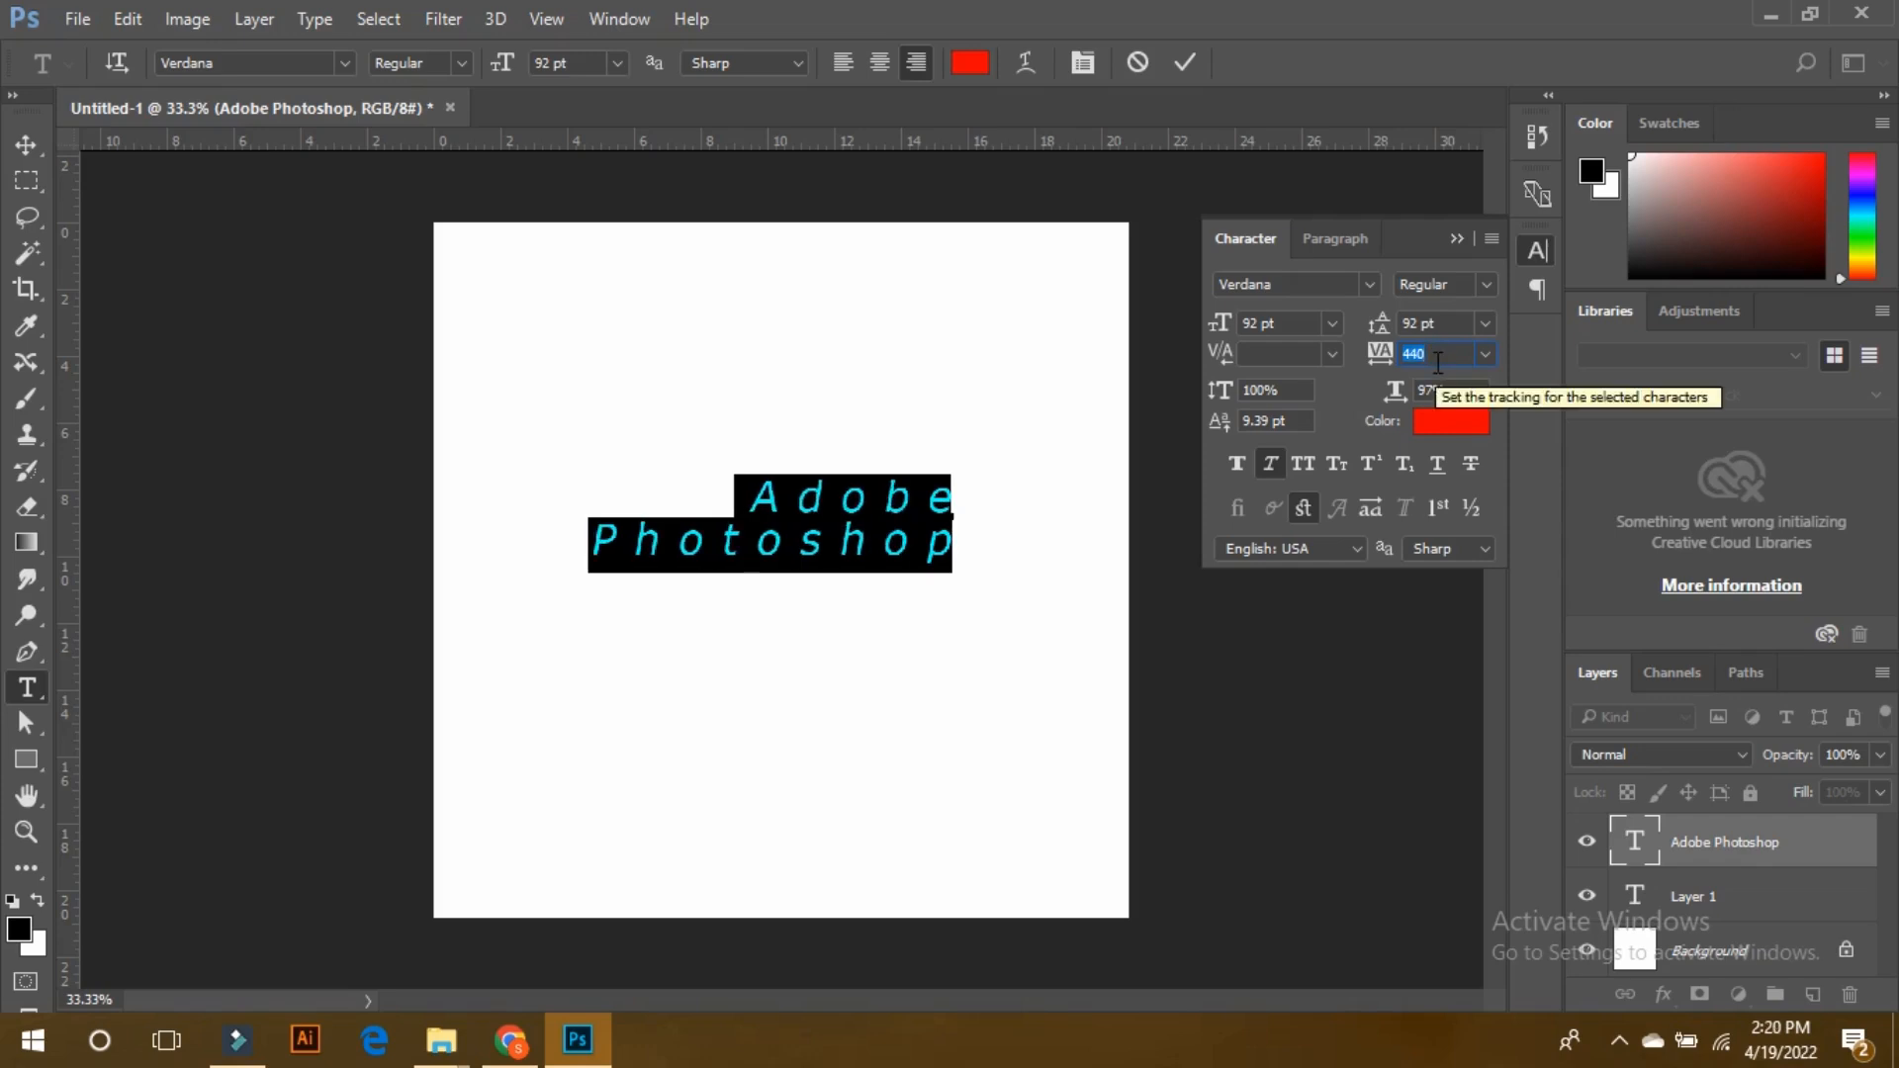
{"action": "type", "text": "0"}
Try a taller vertical scale on the selected text, from 110% up to 140%, and reset it to 100%.
{"action": "left_click", "coordinate": [1284, 390]}
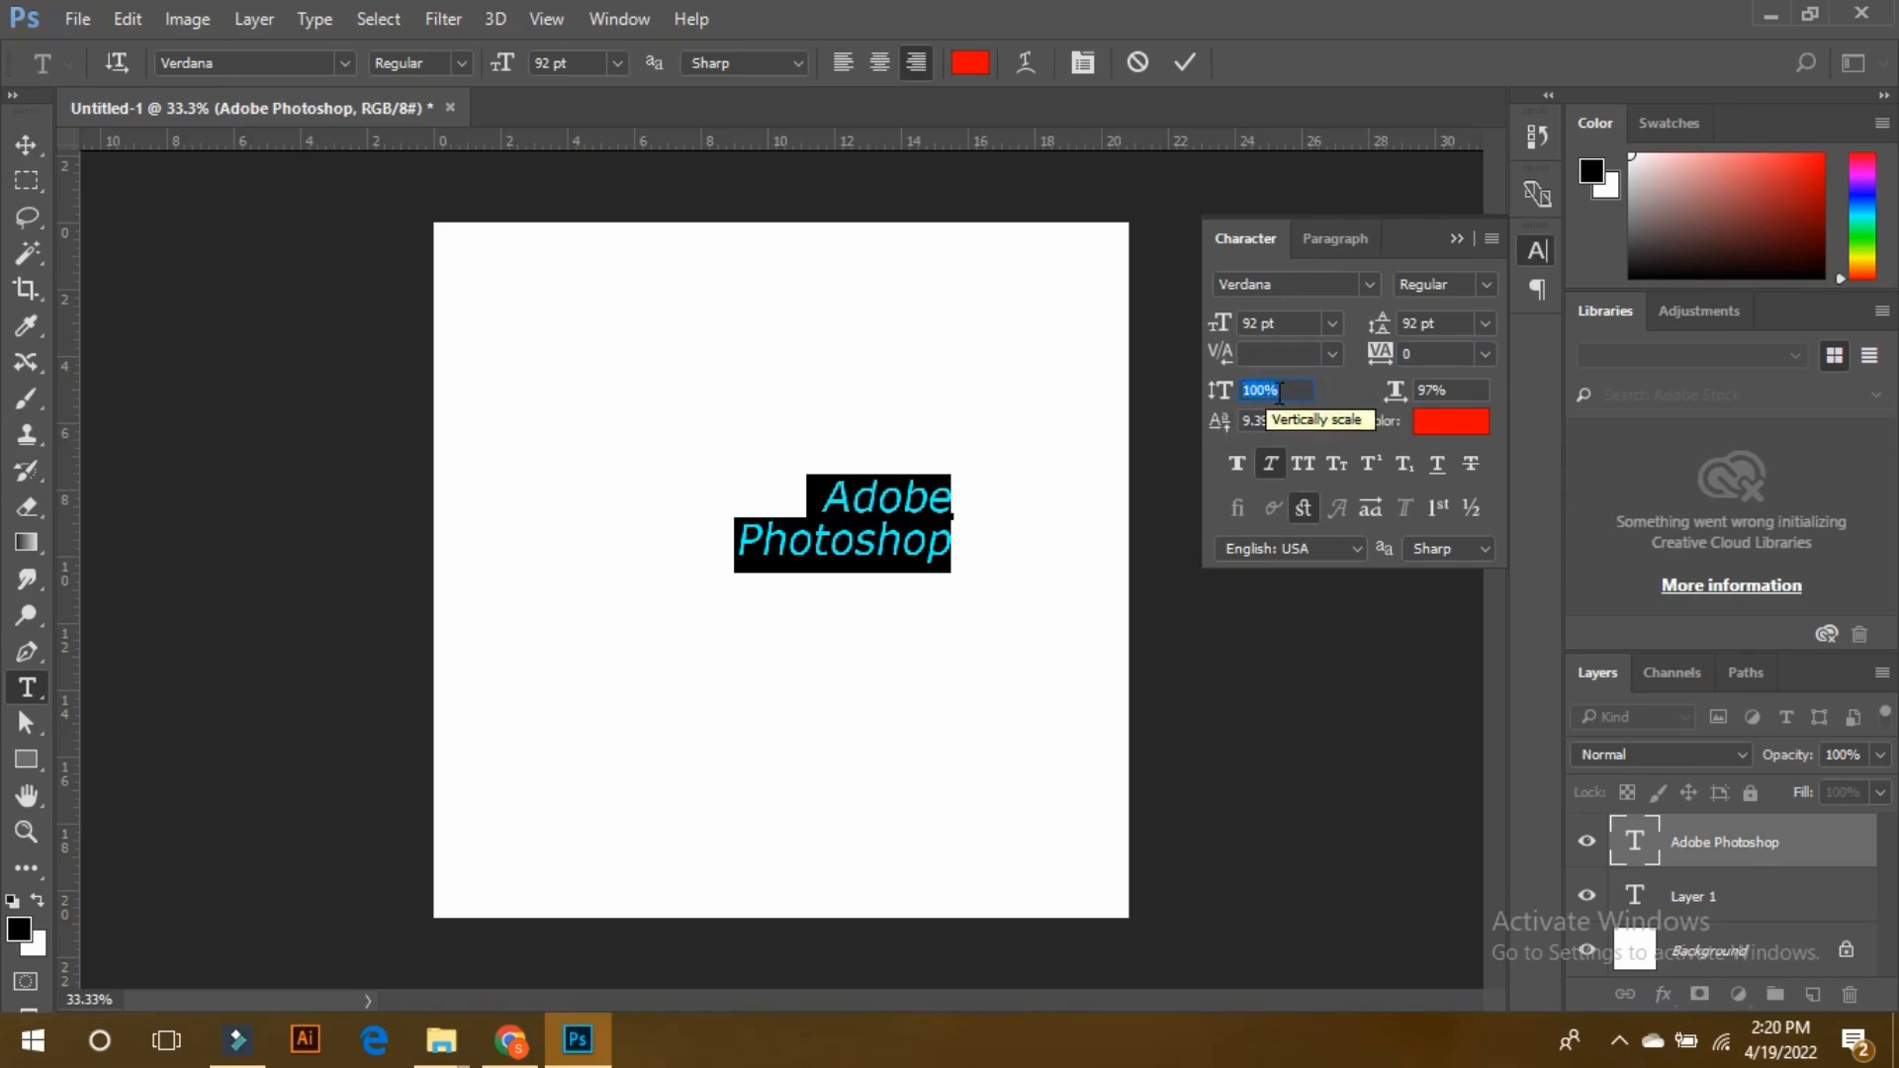
{"action": "type", "text": "110"}
{"action": "key", "text": "Return"}
{"action": "key", "text": "Up"}
{"action": "key", "text": "Up"}
{"action": "key", "text": "Up"}
{"action": "key", "text": "Up"}
{"action": "key", "text": "Up"}
{"action": "key", "text": "Up"}
{"action": "key", "text": "Up"}
{"action": "key", "text": "Up"}
{"action": "key", "text": "Up"}
{"action": "key", "text": "Up"}
{"action": "key", "text": "Up"}
{"action": "key", "text": "Up"}
{"action": "key", "text": "Up"}
{"action": "key", "text": "Up"}
{"action": "key", "text": "Up"}
{"action": "key", "text": "Up"}
{"action": "key", "text": "Up"}
{"action": "key", "text": "Up"}
{"action": "key", "text": "Up"}
{"action": "key", "text": "Up"}
{"action": "key", "text": "Up"}
{"action": "key", "text": "Up"}
{"action": "key", "text": "Up"}
{"action": "key", "text": "Up"}
{"action": "key", "text": "Up"}
{"action": "key", "text": "Up"}
{"action": "key", "text": "Up"}
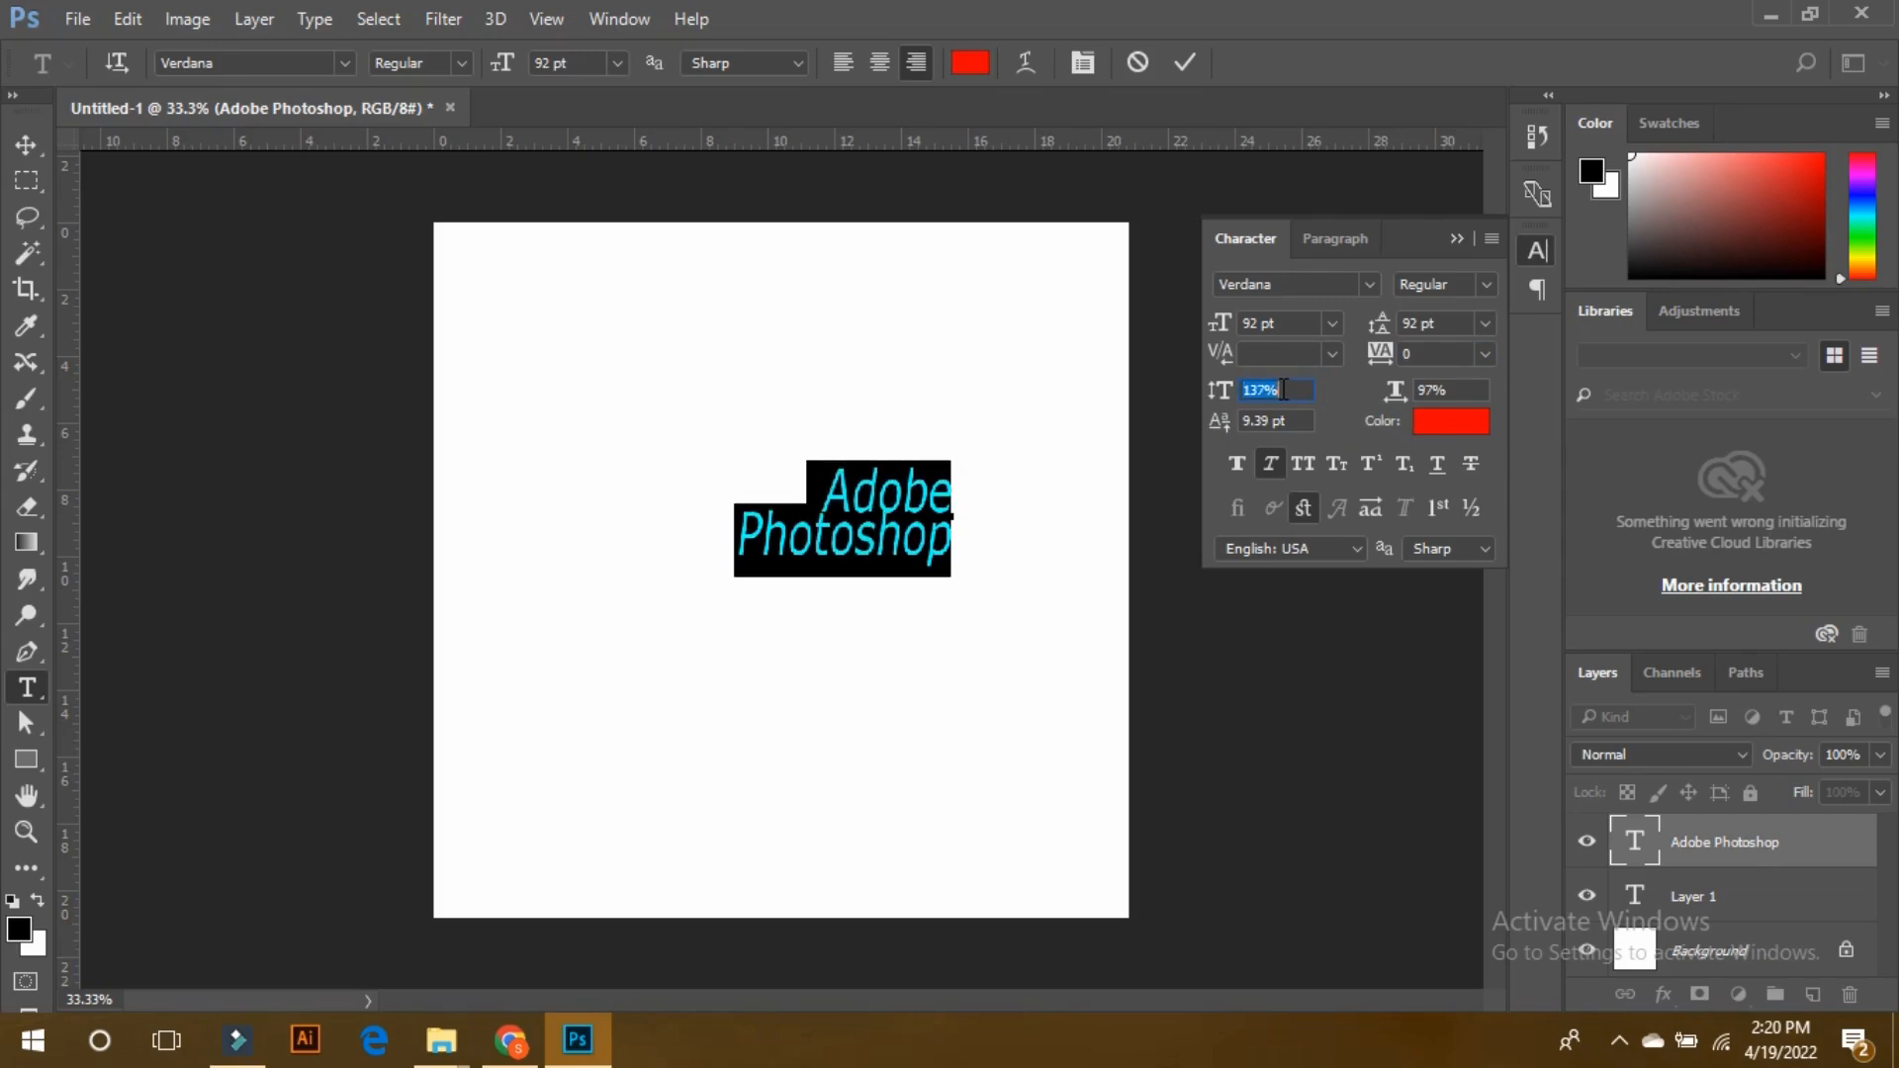
{"action": "key", "text": "Up"}
{"action": "key", "text": "Up"}
{"action": "key", "text": "Up"}
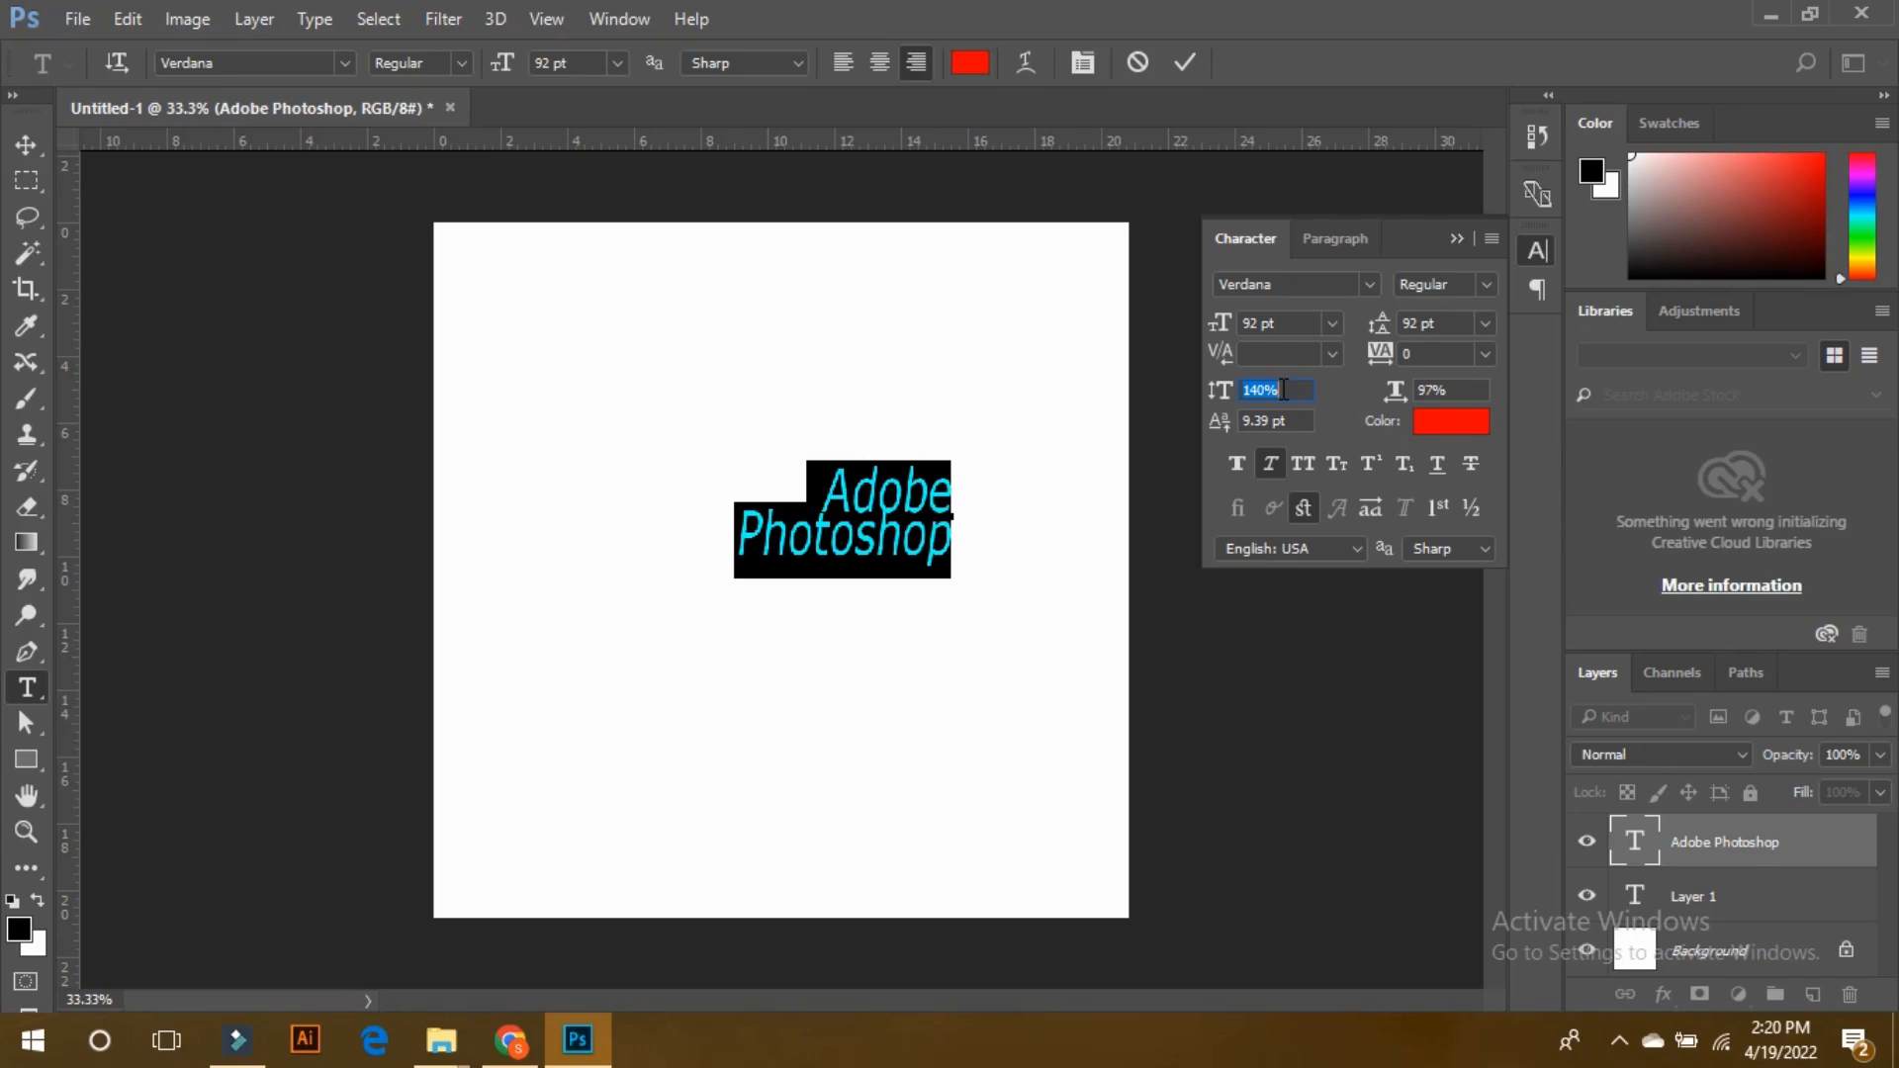
{"action": "type", "text": "100"}
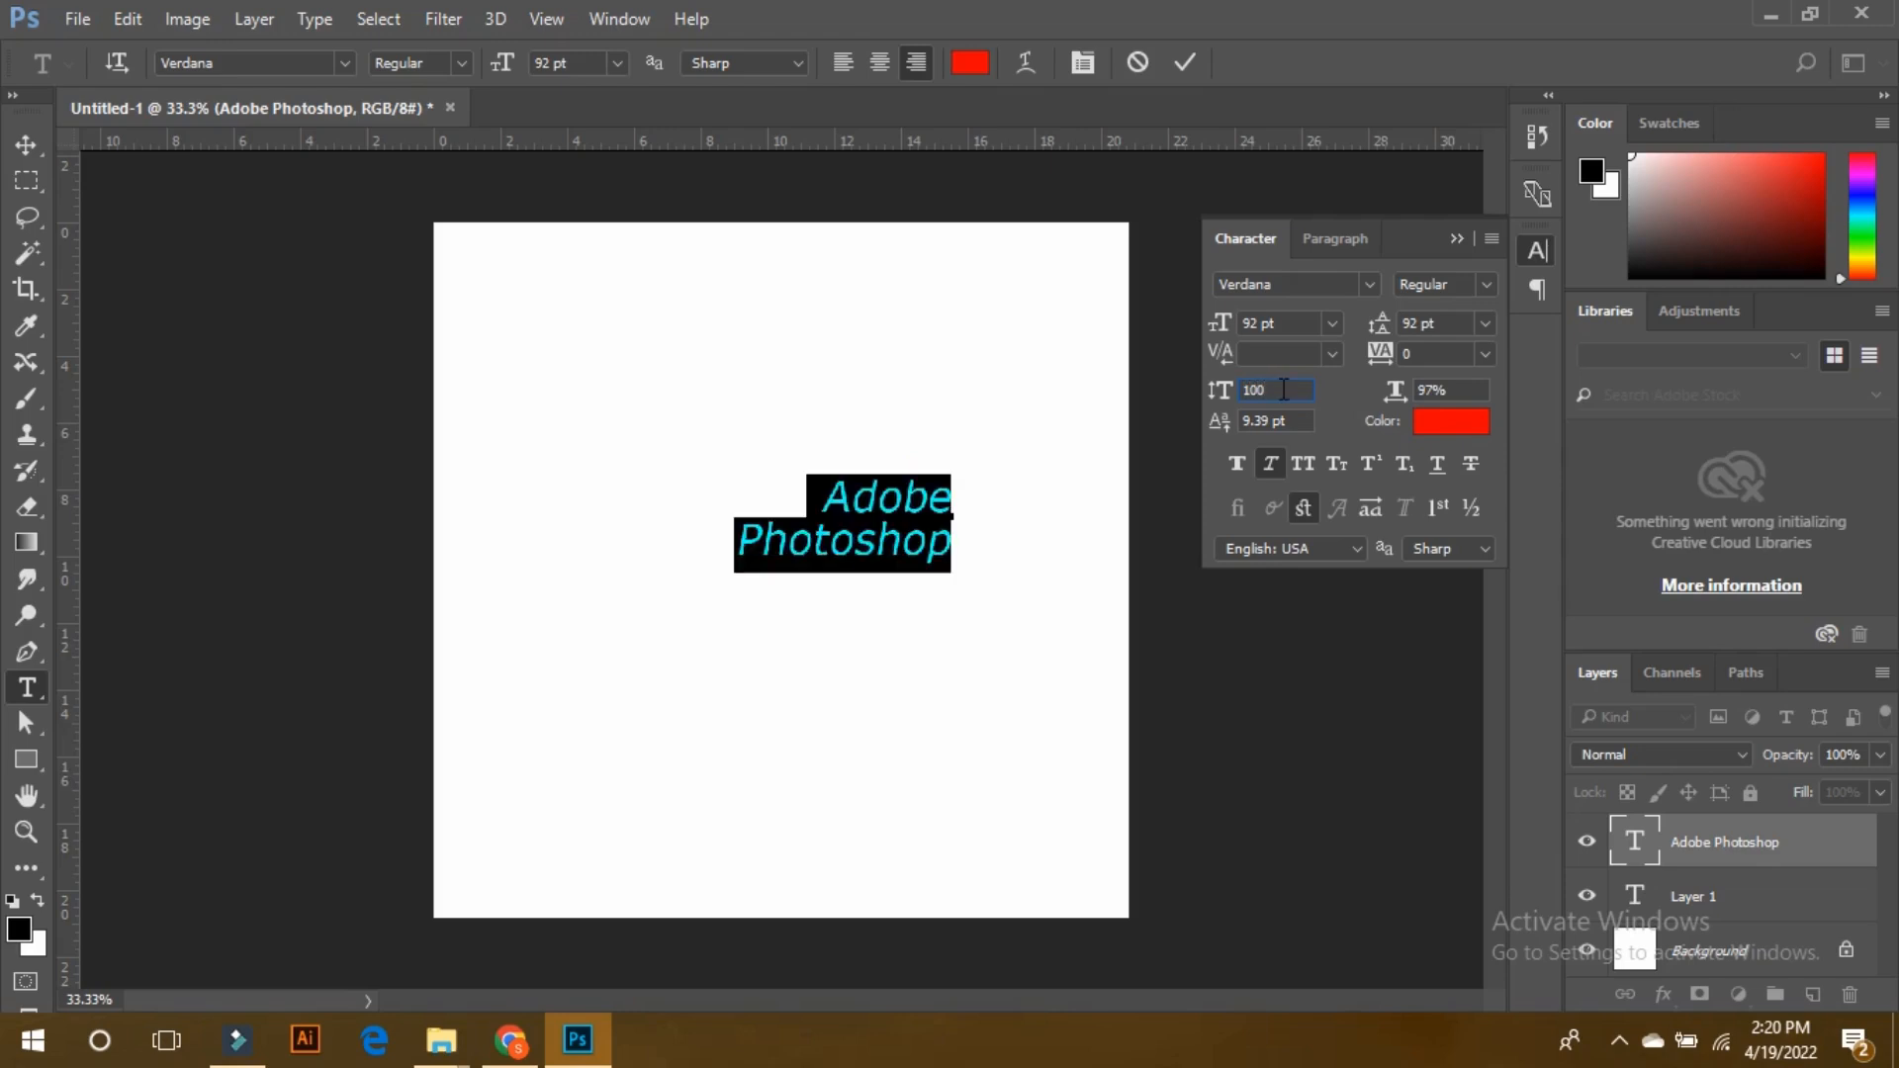
Try widening the selected text by raising its horizontal scale step by step to 121%.
{"action": "left_click", "coordinate": [1464, 391]}
{"action": "key", "text": "BackSpace"}
{"action": "key", "text": "Up"}
{"action": "key", "text": "Up"}
{"action": "key", "text": "Up"}
{"action": "key", "text": "Up"}
{"action": "key", "text": "Up"}
{"action": "key", "text": "Up"}
{"action": "key", "text": "Up"}
{"action": "key", "text": "Up"}
{"action": "key", "text": "Up"}
{"action": "key", "text": "Up"}
{"action": "key", "text": "Up"}
{"action": "key", "text": "Up"}
{"action": "key", "text": "Up"}
{"action": "key", "text": "Up"}
{"action": "key", "text": "Up"}
{"action": "key", "text": "Up"}
{"action": "key", "text": "Up"}
{"action": "key", "text": "Up"}
{"action": "key", "text": "Up"}
{"action": "key", "text": "Up"}
{"action": "key", "text": "Up"}
{"action": "key", "text": "Up"}
{"action": "key", "text": "Up"}
{"action": "key", "text": "Up"}
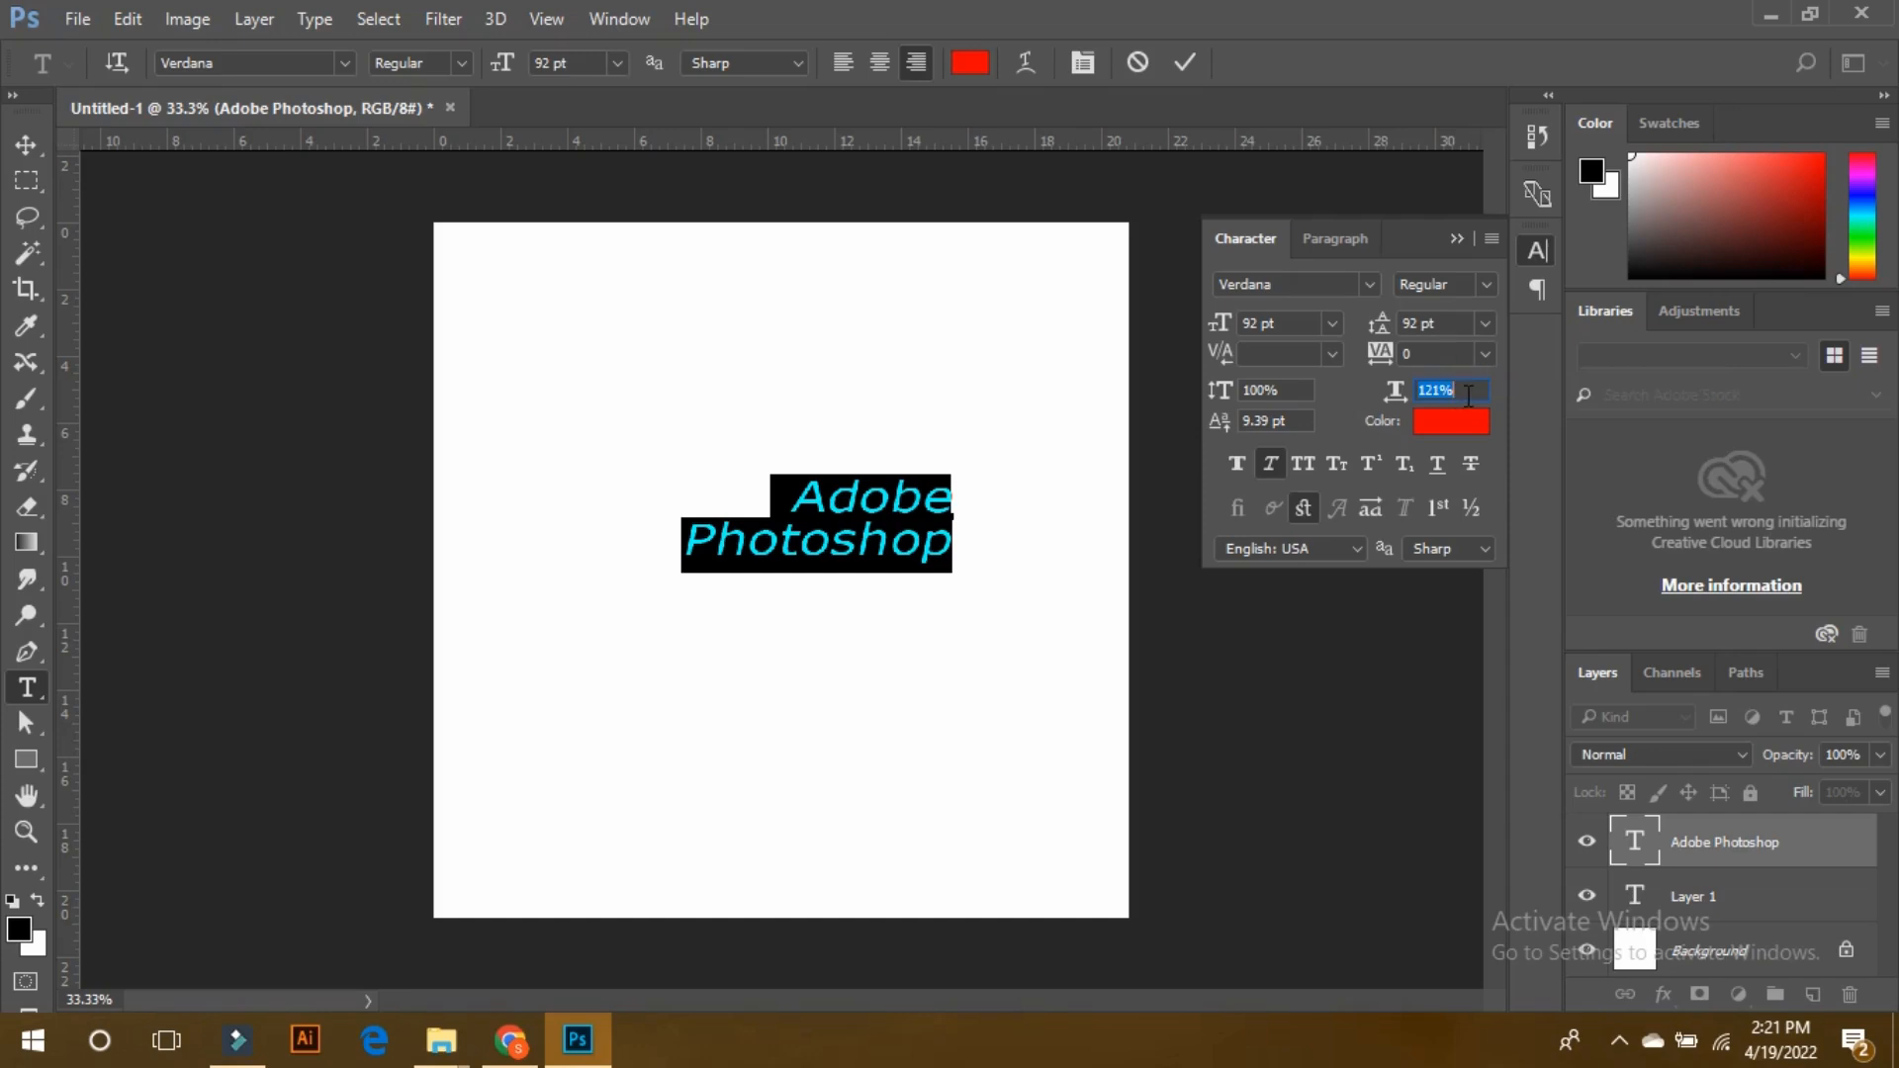
Change the color of the selected text to dark green.
{"action": "left_click", "coordinate": [1444, 422]}
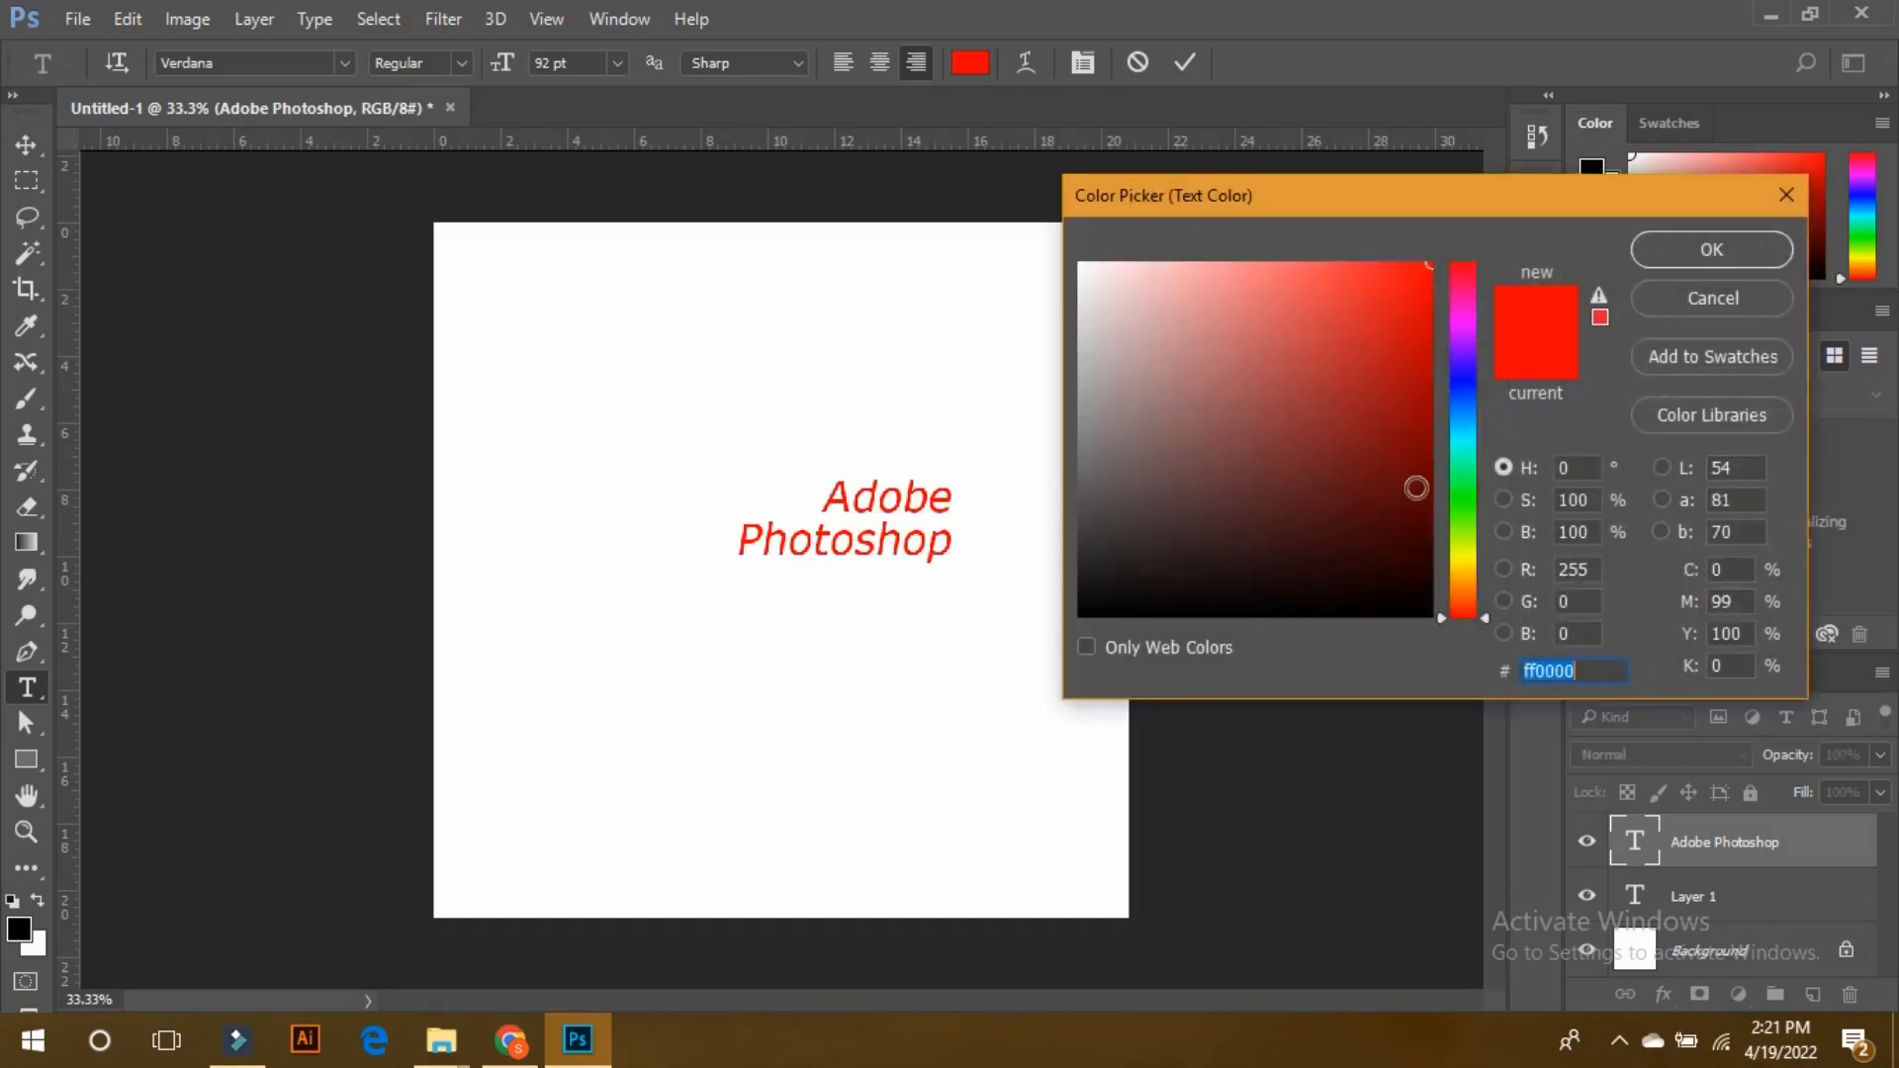
{"action": "left_click", "coordinate": [1464, 481]}
{"action": "left_click_drag", "start_coordinate": [1432, 297], "coordinate": [1428, 457]}
{"action": "left_click", "coordinate": [1699, 259]}
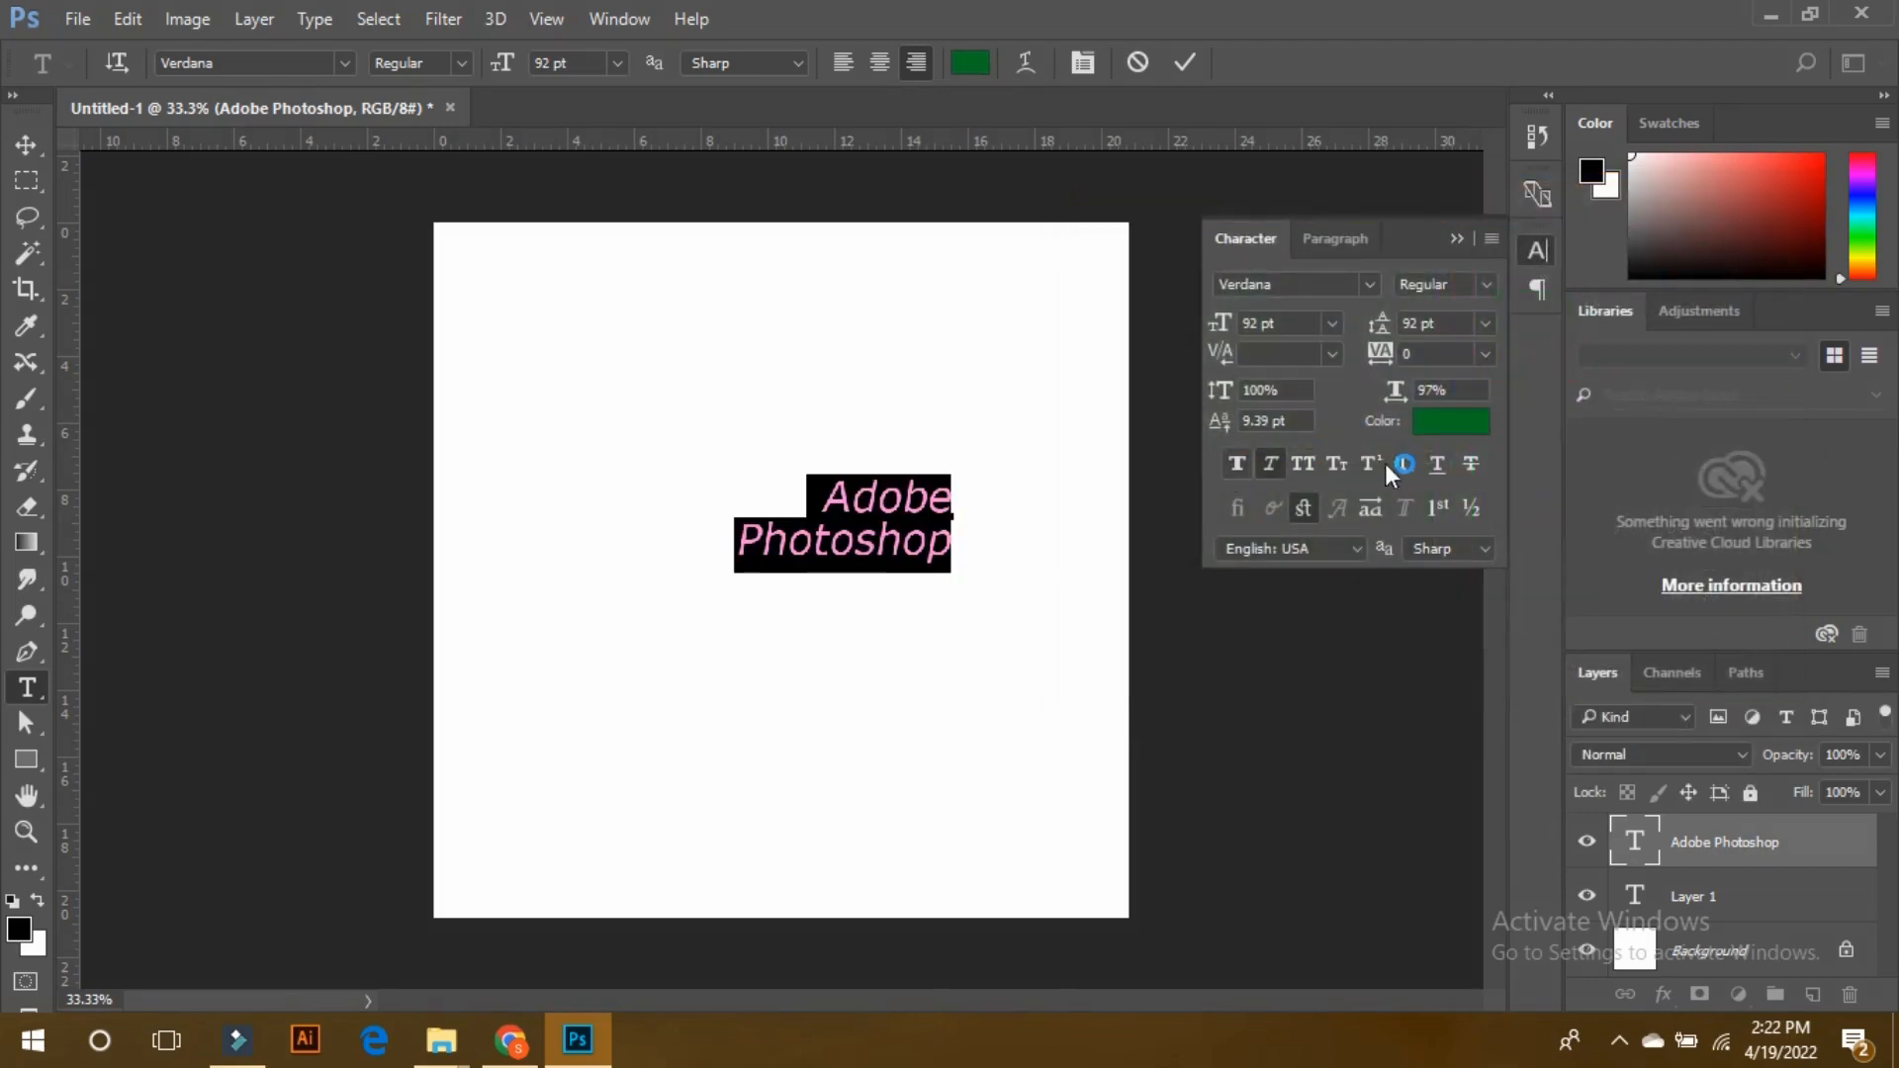
Apply Faux Bold to the selected text and toggle Faux Italic off and on again.
{"action": "left_click", "coordinate": [1239, 462]}
{"action": "left_click", "coordinate": [1303, 509]}
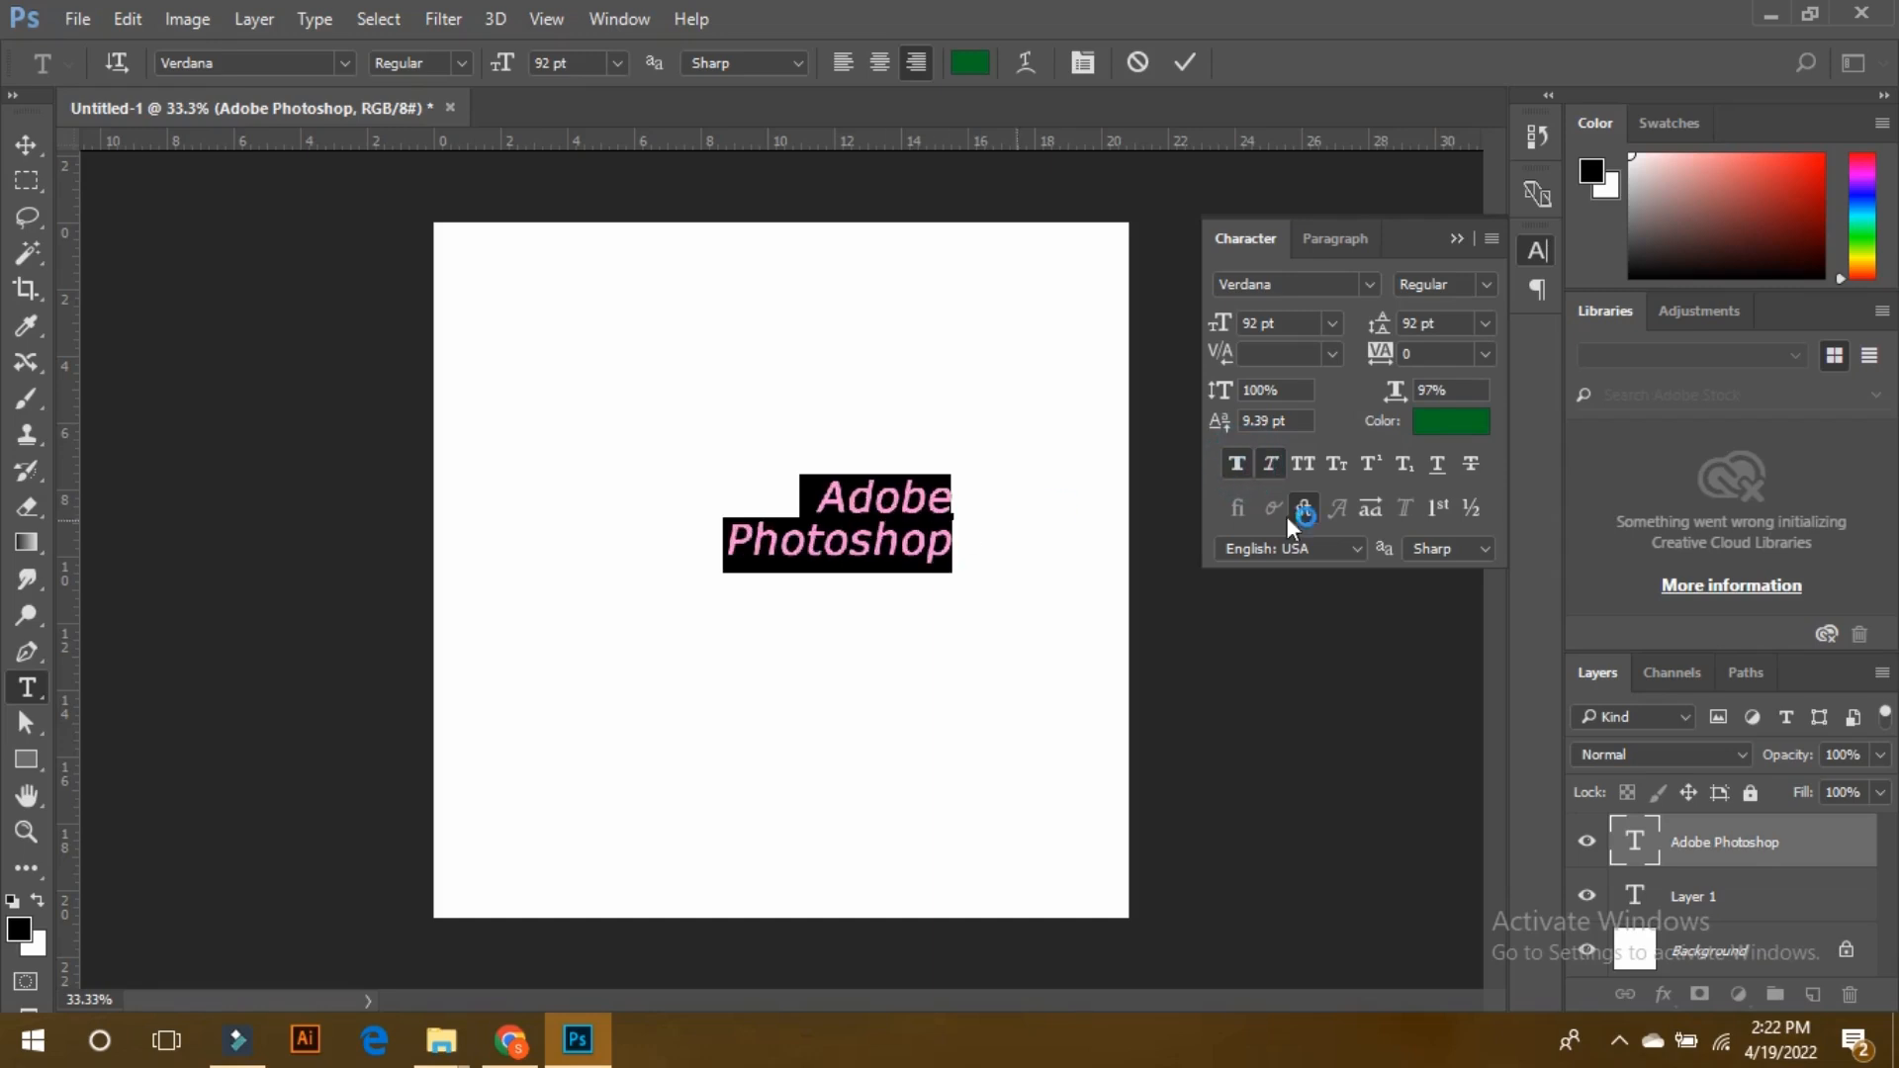
{"action": "left_click", "coordinate": [1276, 465]}
{"action": "left_click", "coordinate": [1278, 463]}
Try All Caps on the "Adobe Photoshop" text, replace it with Small Caps and commit the text.
{"action": "left_click", "coordinate": [1306, 465]}
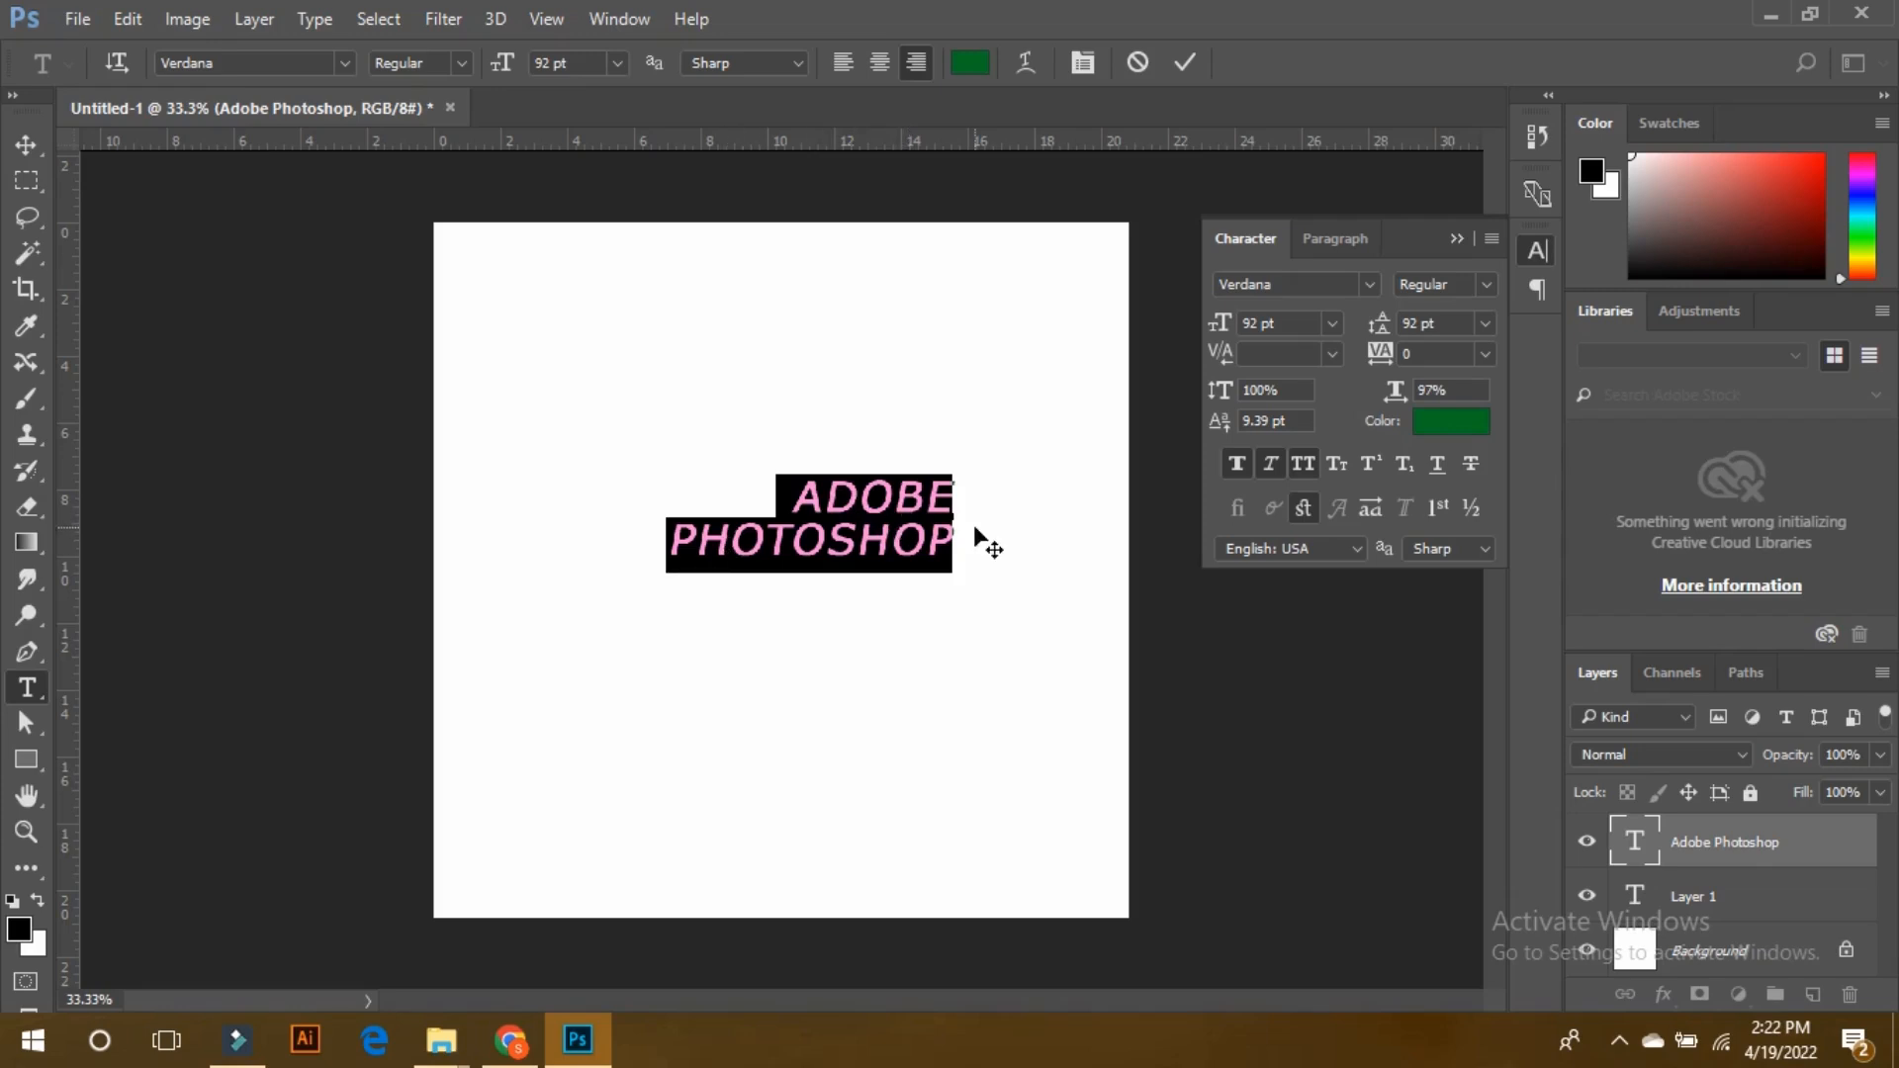
{"action": "left_click", "coordinate": [1335, 464]}
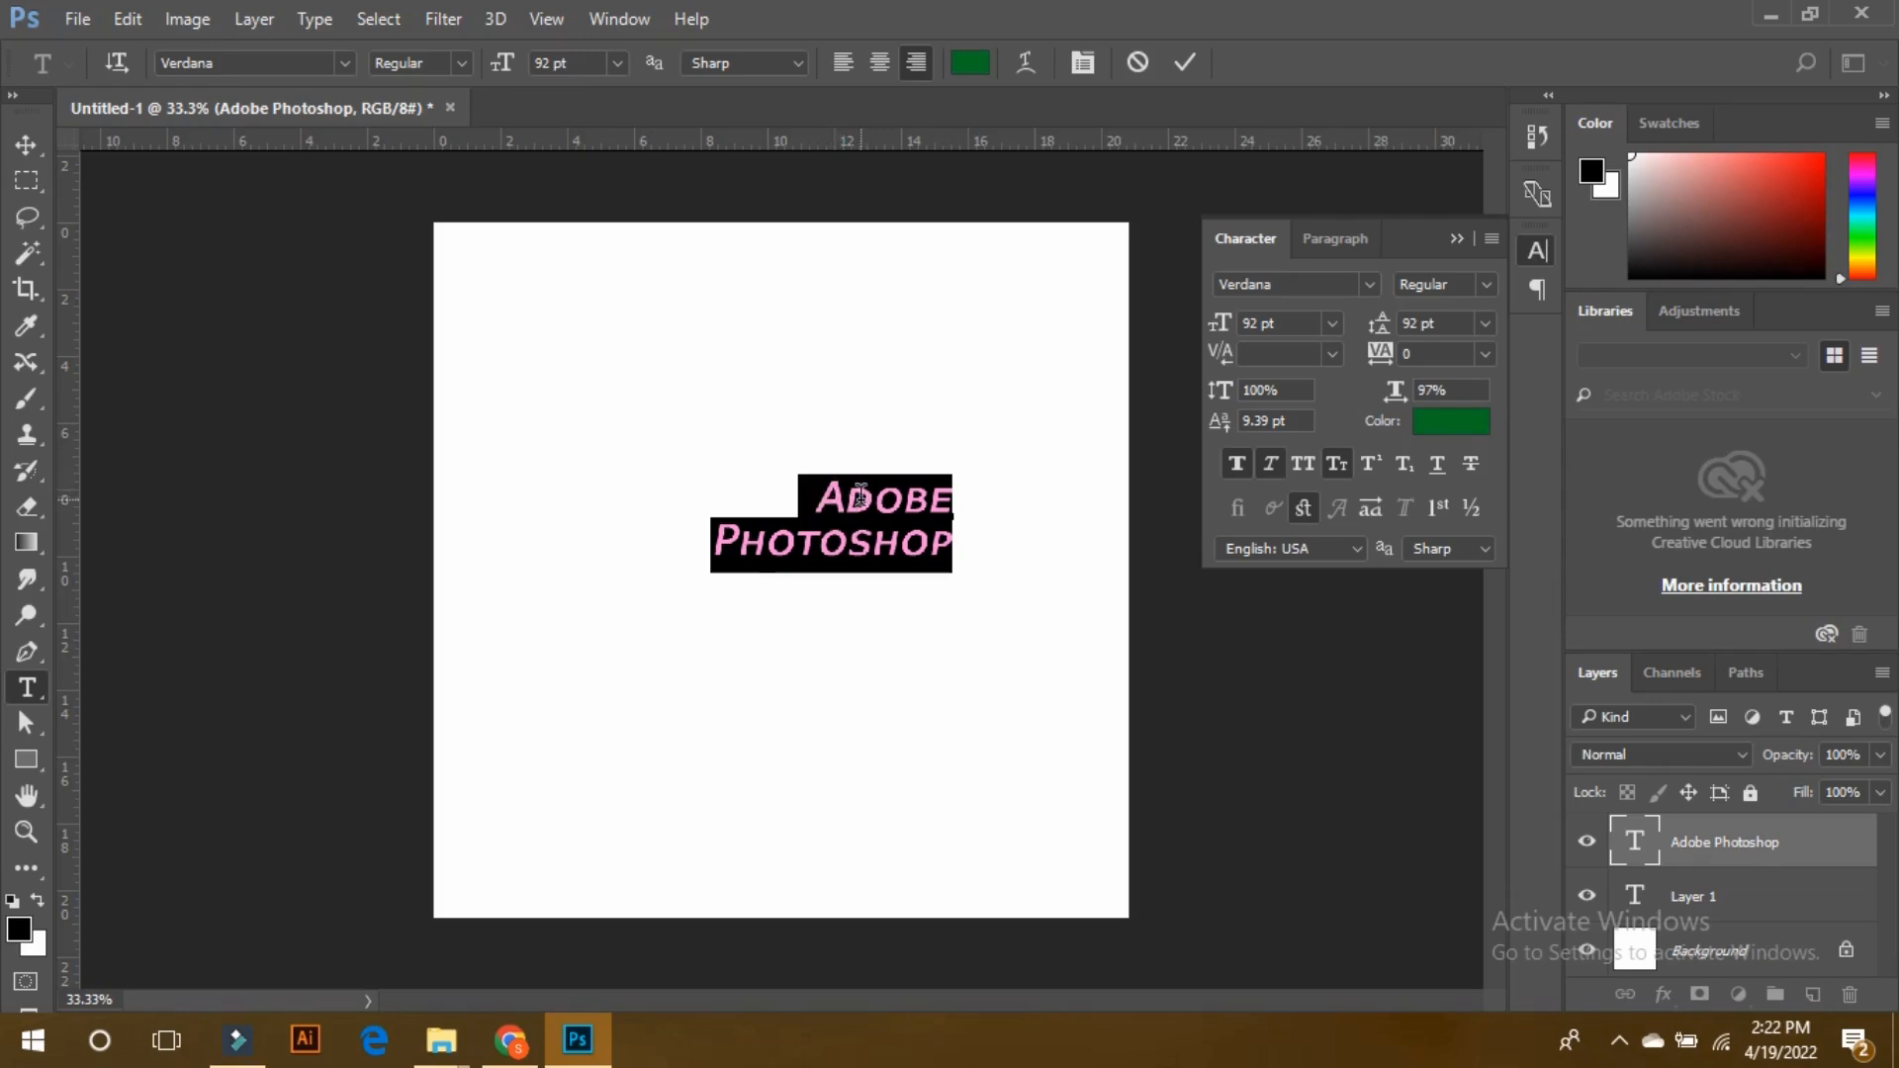
{"action": "left_click", "coordinate": [861, 494]}
{"action": "left_click", "coordinate": [949, 539]}
{"action": "left_click_drag", "start_coordinate": [949, 539], "coordinate": [807, 495]}
{"action": "left_click", "coordinate": [674, 344]}
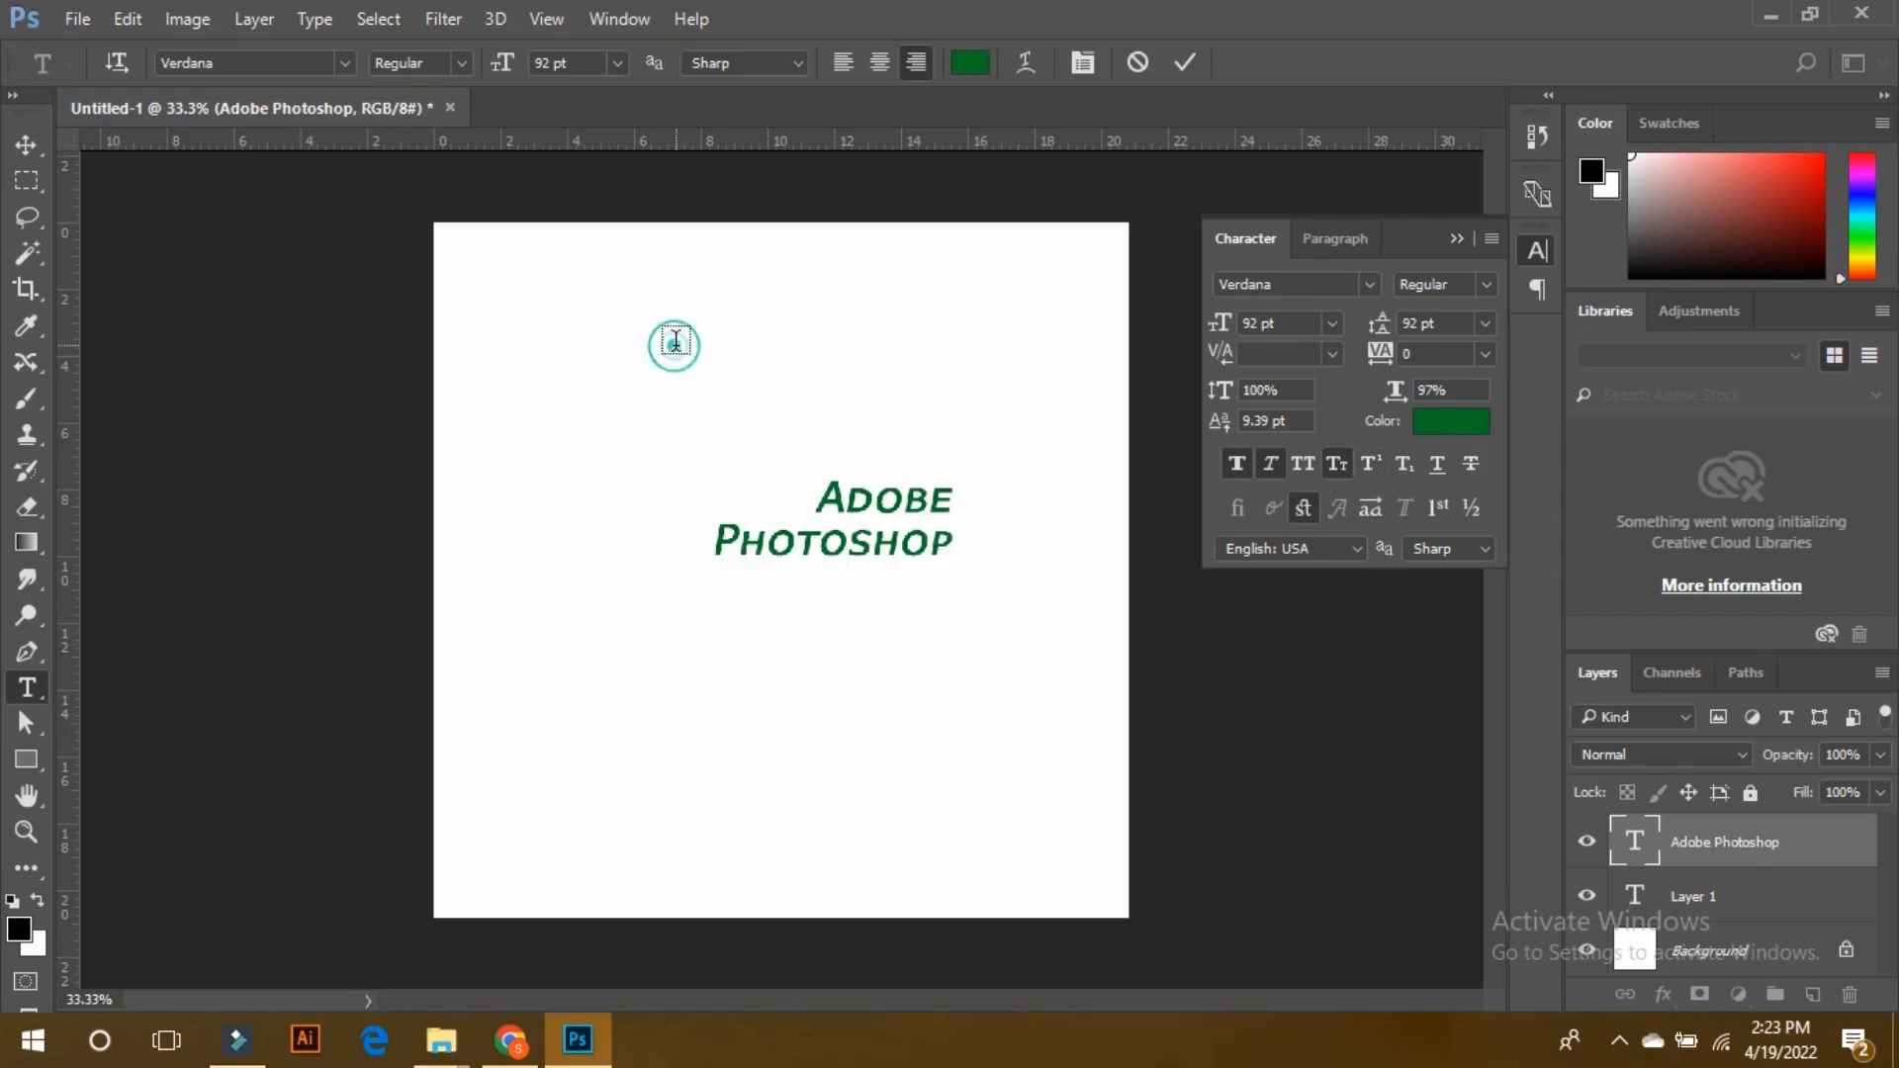
Add the text "100o" in the upper part of the canvas and make its "o" superscript.
{"action": "left_click", "coordinate": [680, 336]}
{"action": "type", "text": "100o"}
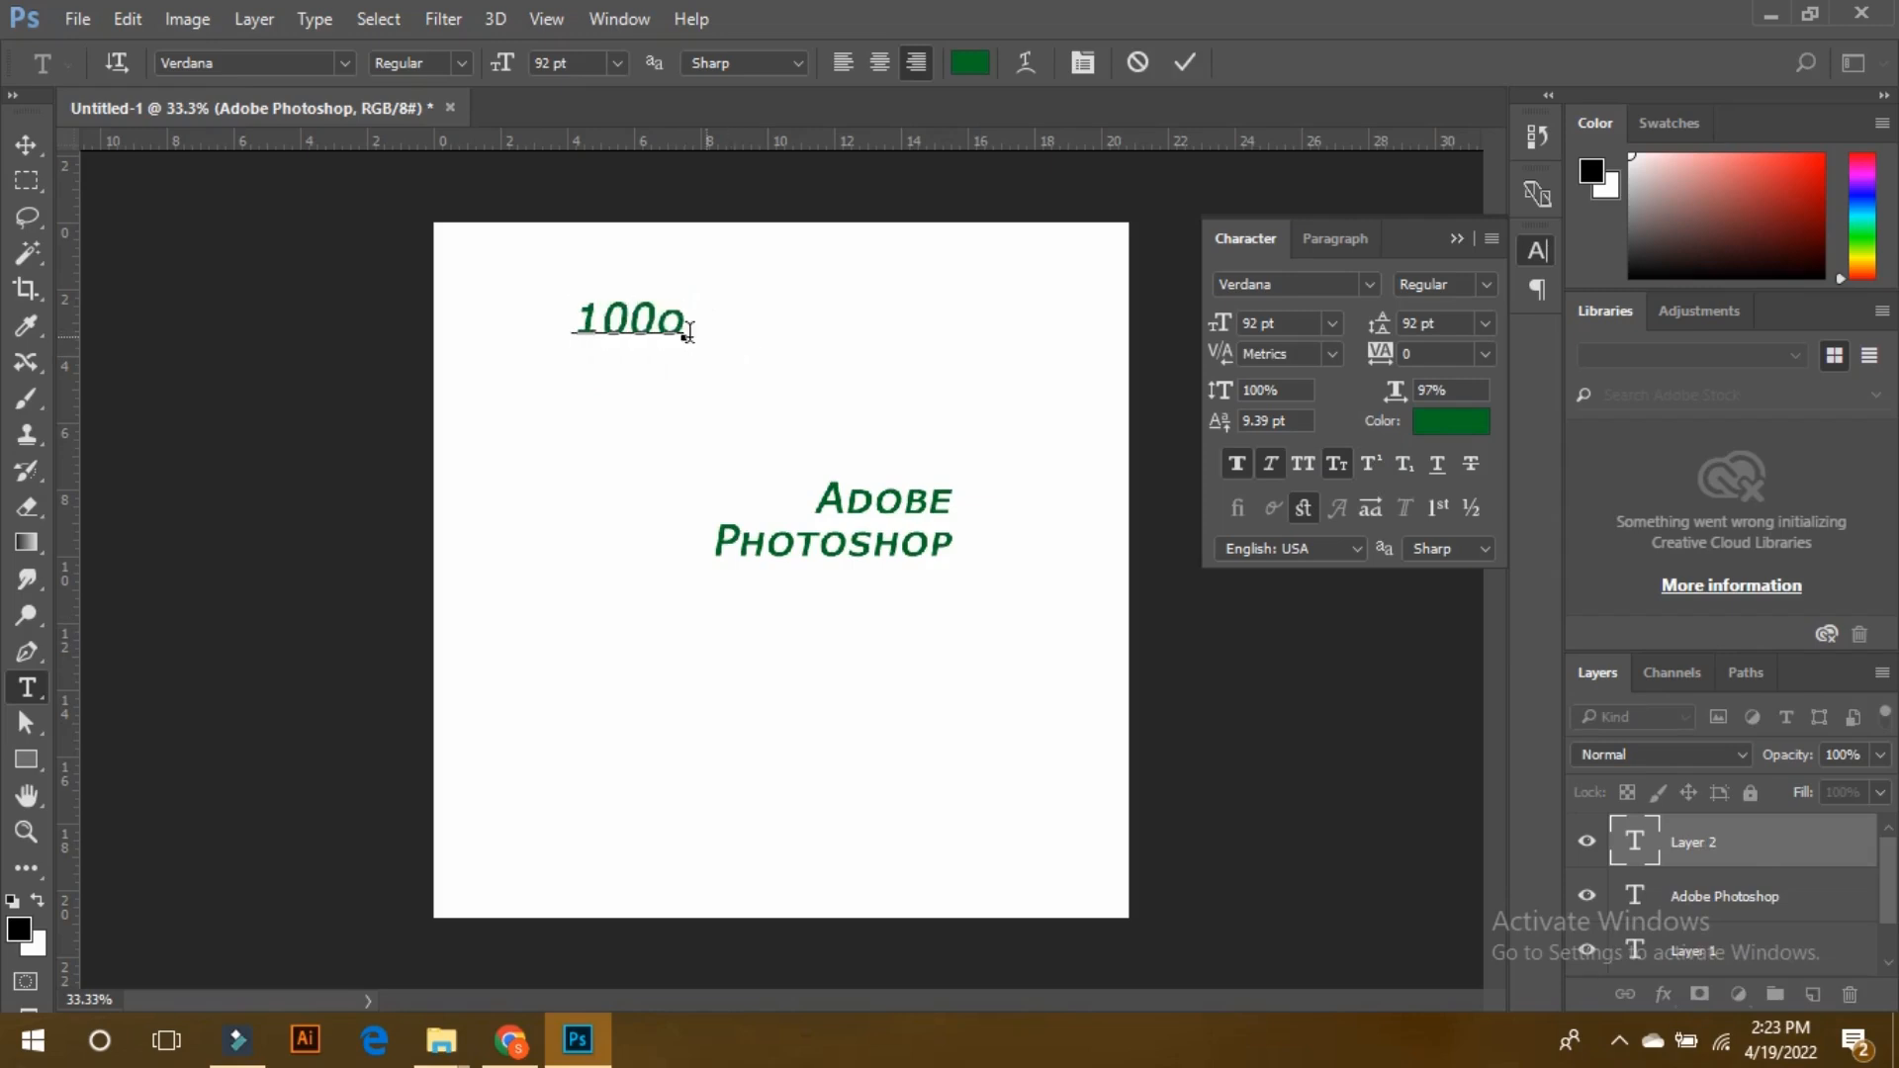
{"action": "left_click_drag", "start_coordinate": [684, 327], "coordinate": [655, 327]}
{"action": "left_click", "coordinate": [1374, 463]}
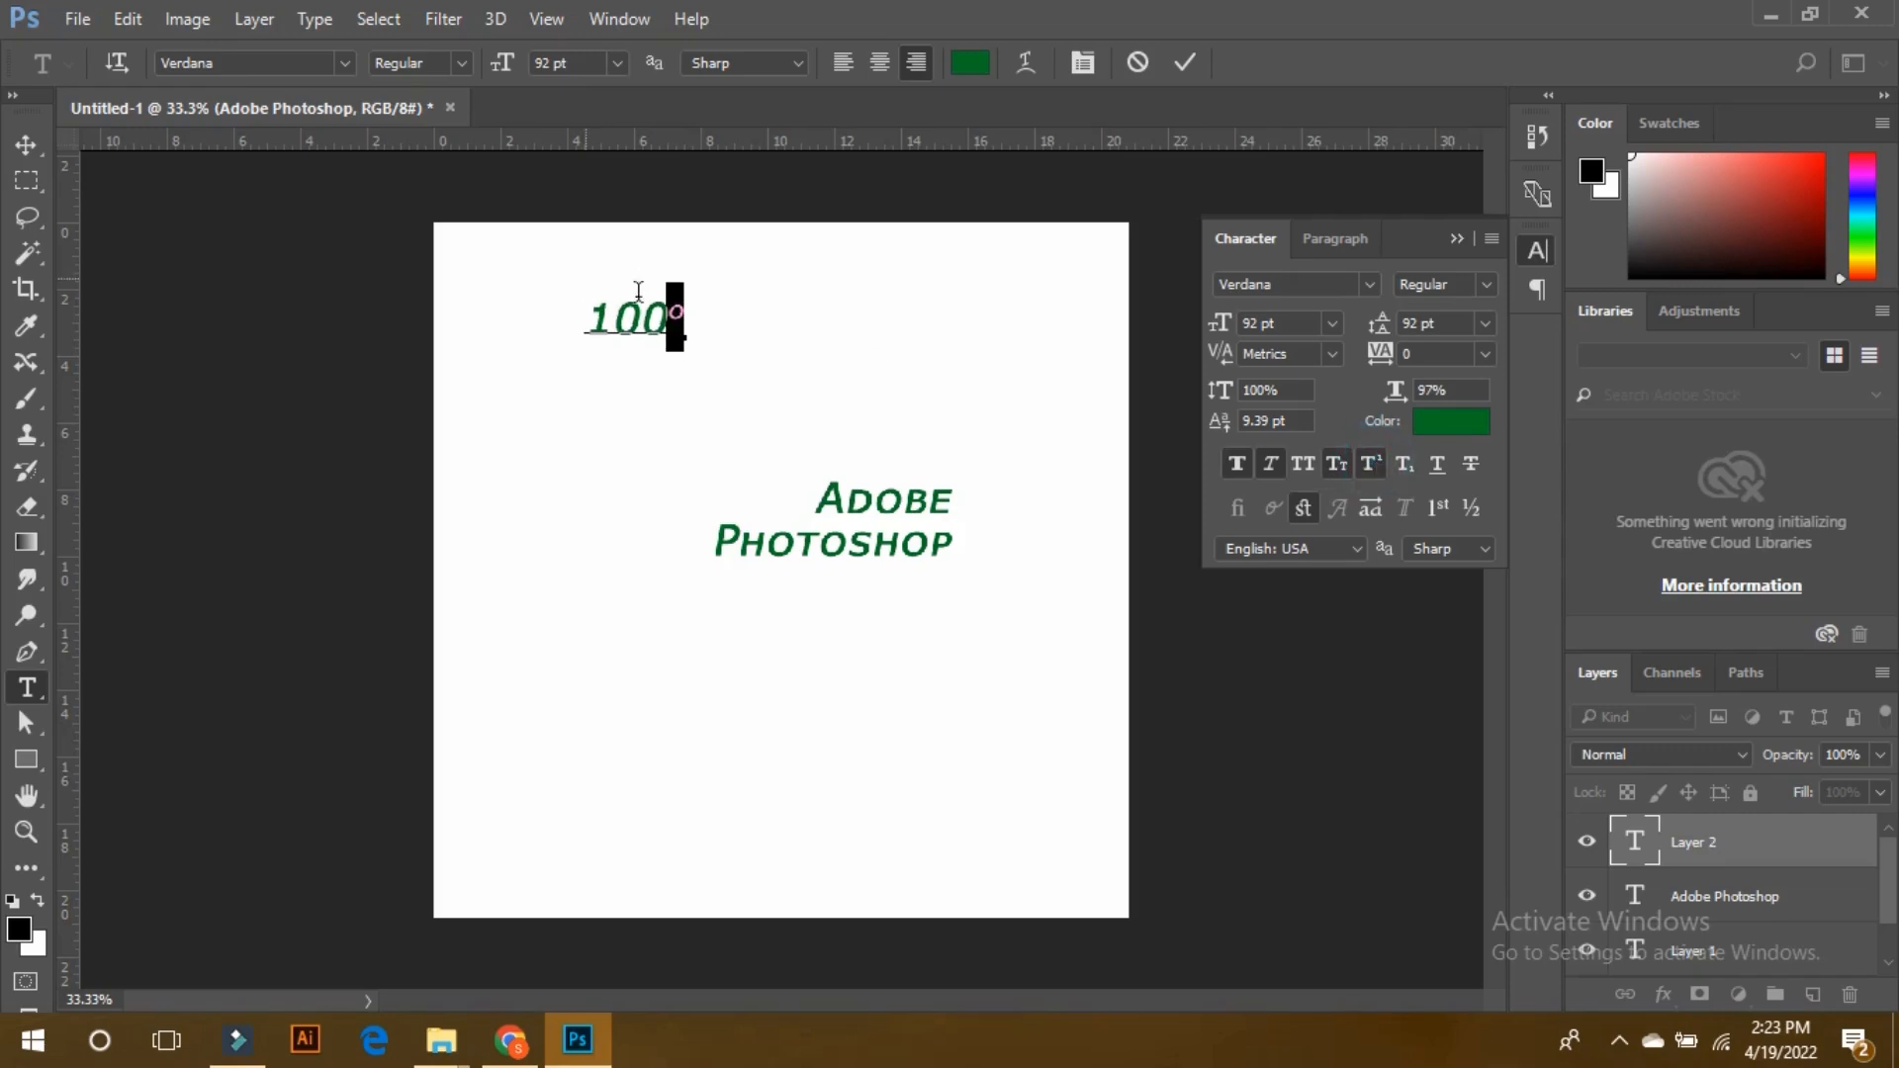
{"action": "left_click", "coordinate": [770, 354]}
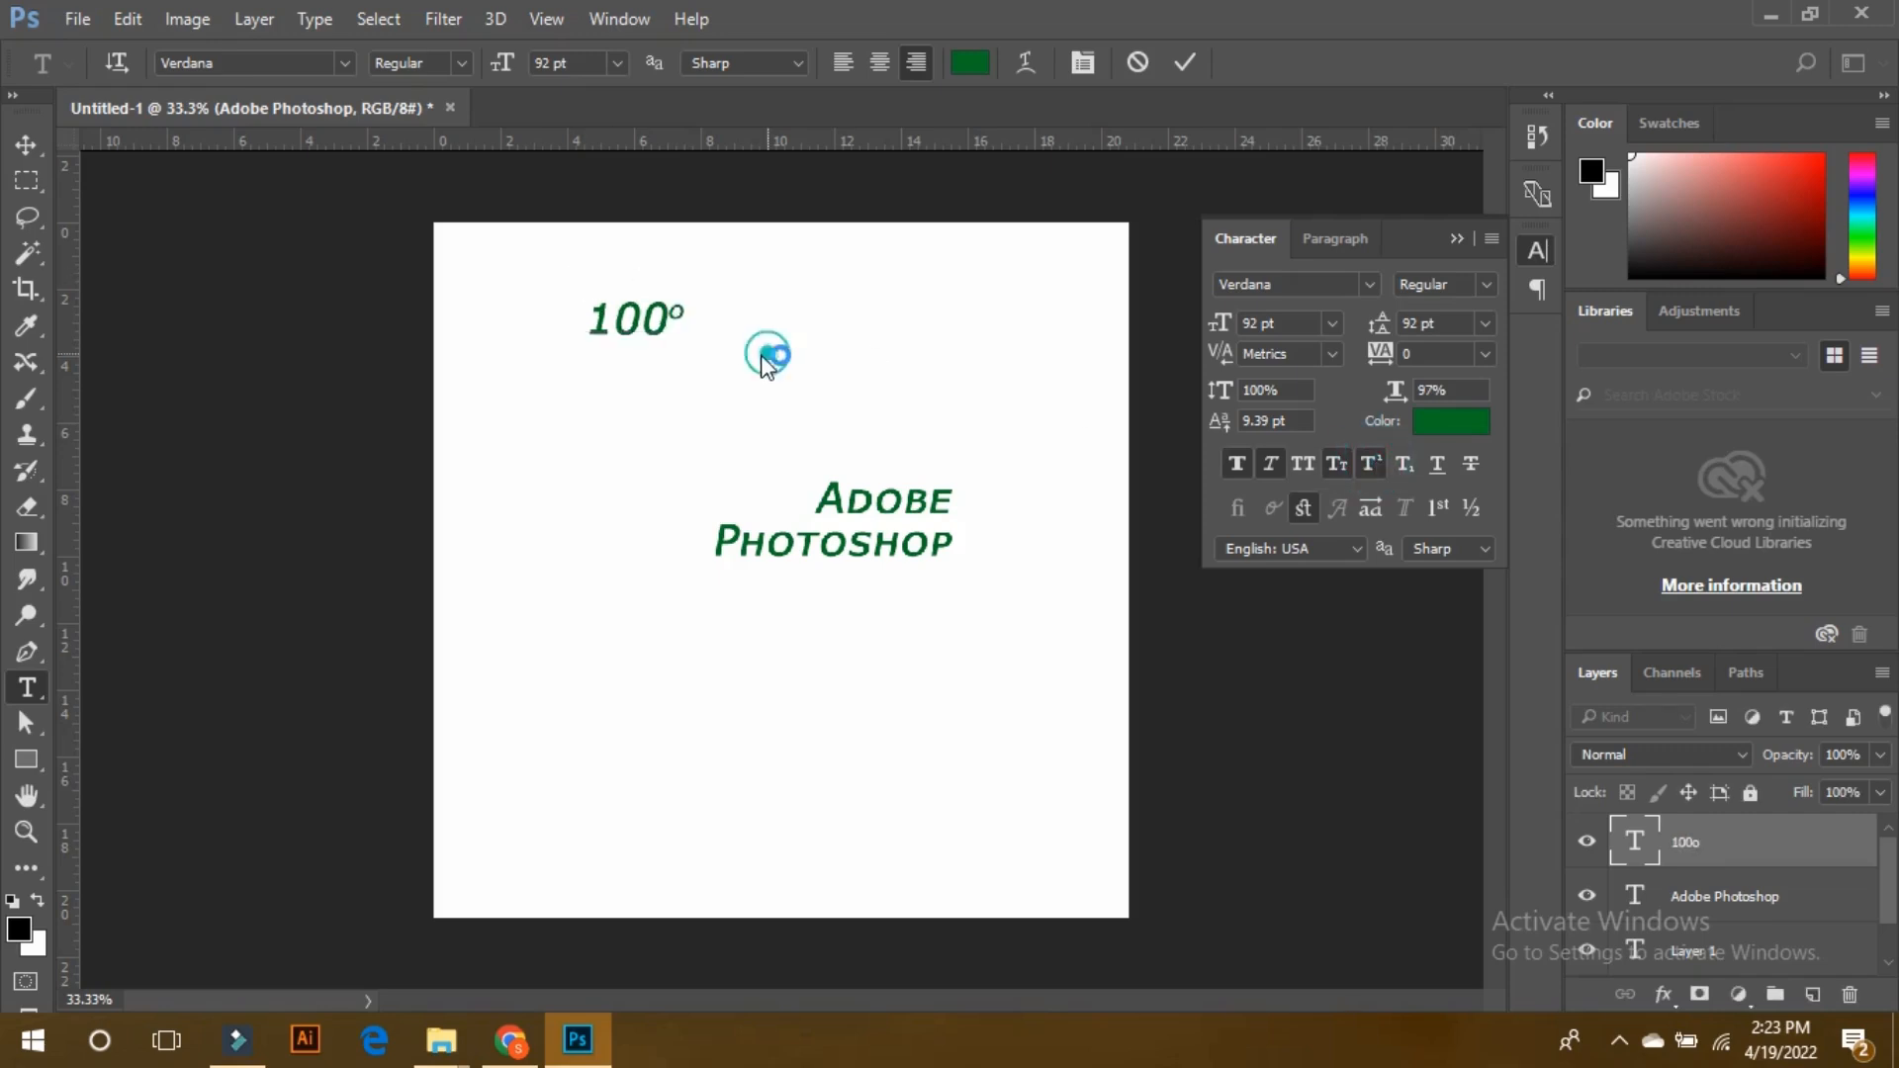
{"action": "left_click_drag", "start_coordinate": [685, 314], "coordinate": [661, 318]}
{"action": "left_click", "coordinate": [656, 320]}
{"action": "left_click", "coordinate": [24, 151]}
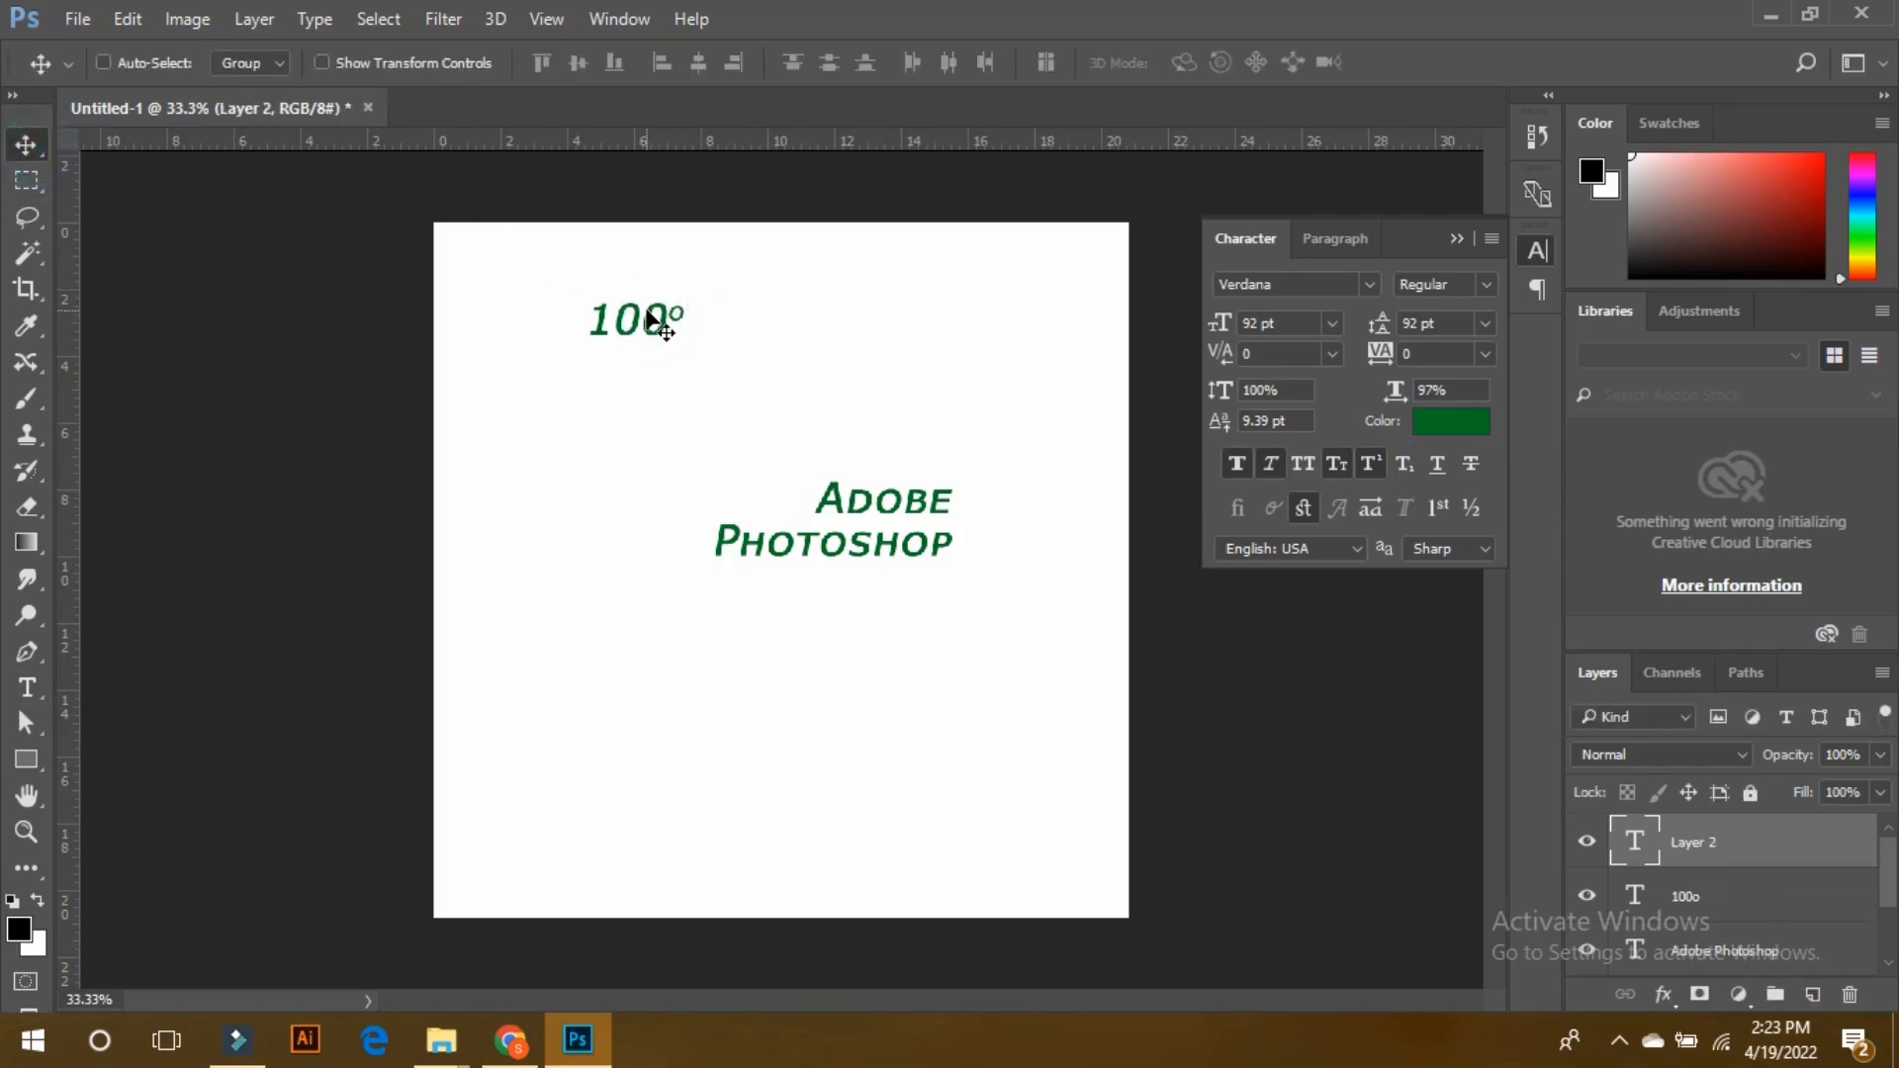
Switch the "o" of "100o" from superscript to subscript, return it to its normal position and commit the text.
{"action": "left_click", "coordinate": [28, 685]}
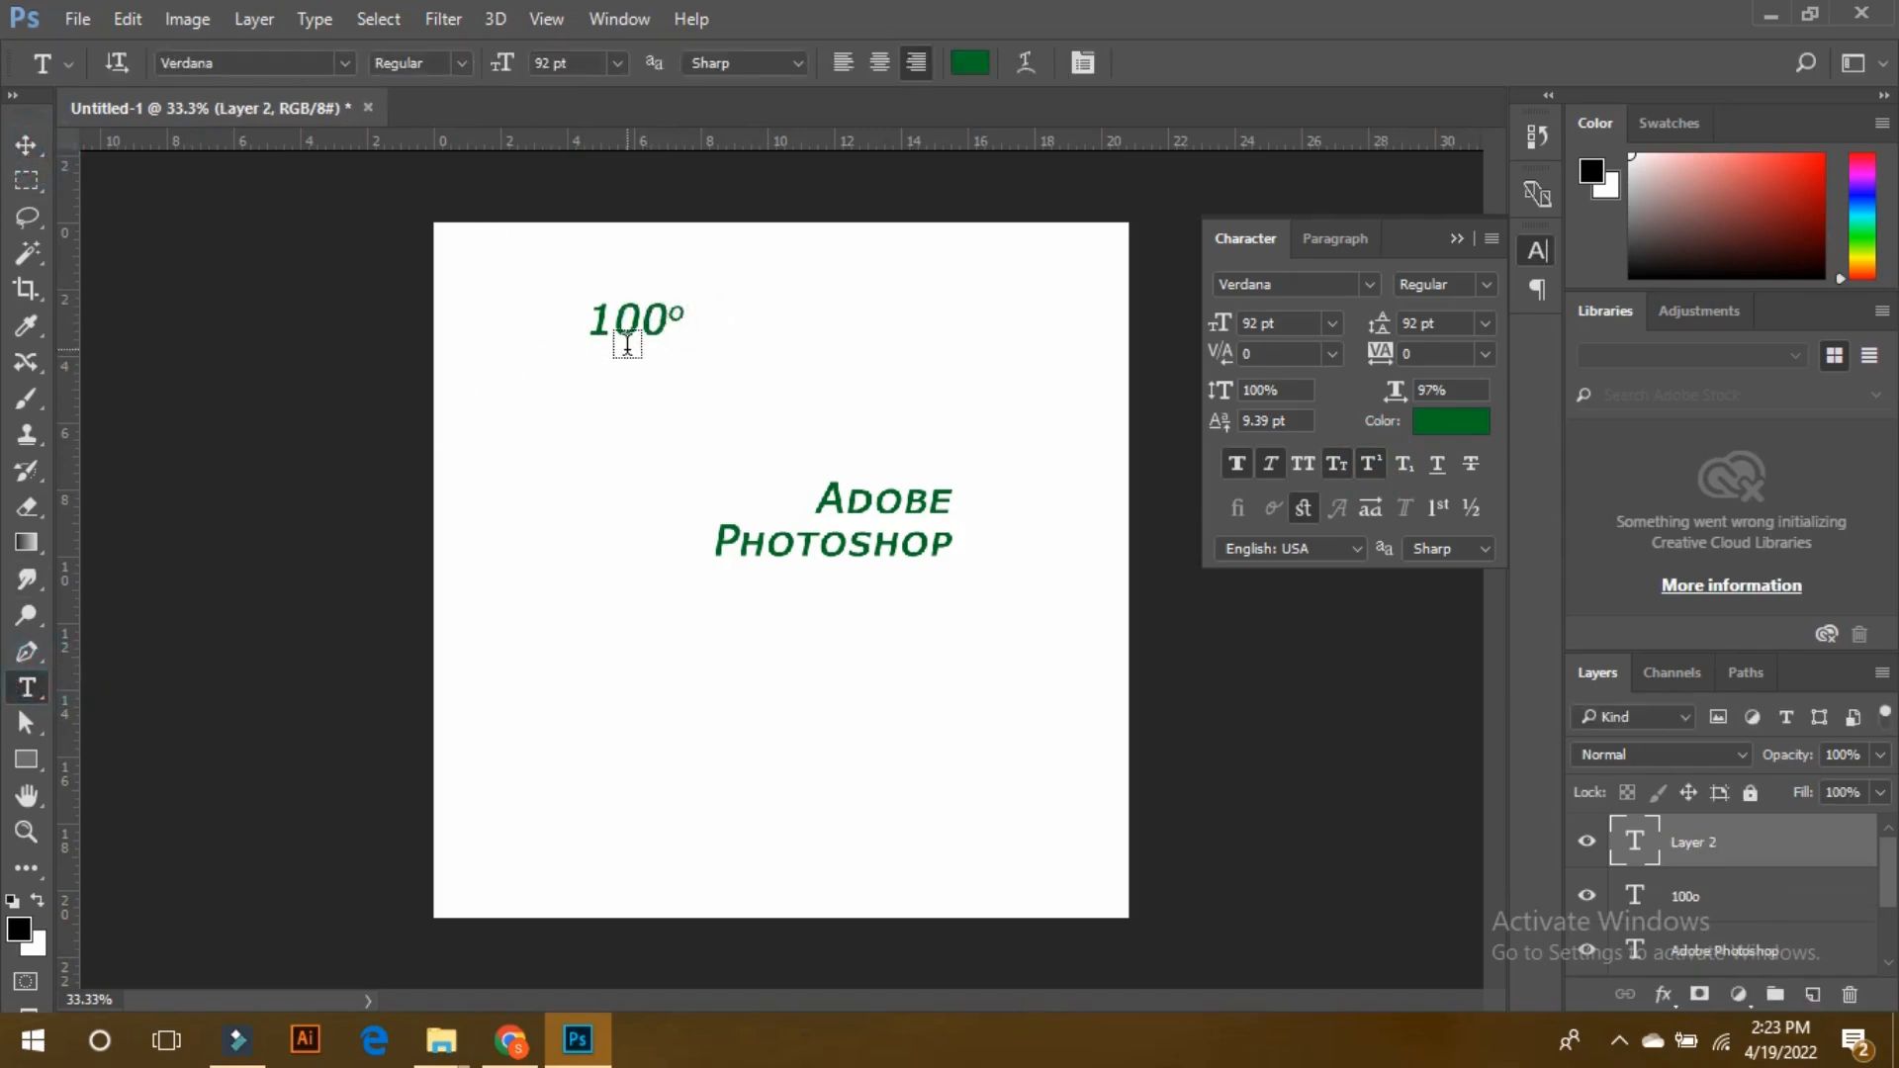
{"action": "left_click", "coordinate": [670, 314]}
{"action": "left_click_drag", "start_coordinate": [670, 313], "coordinate": [686, 317]}
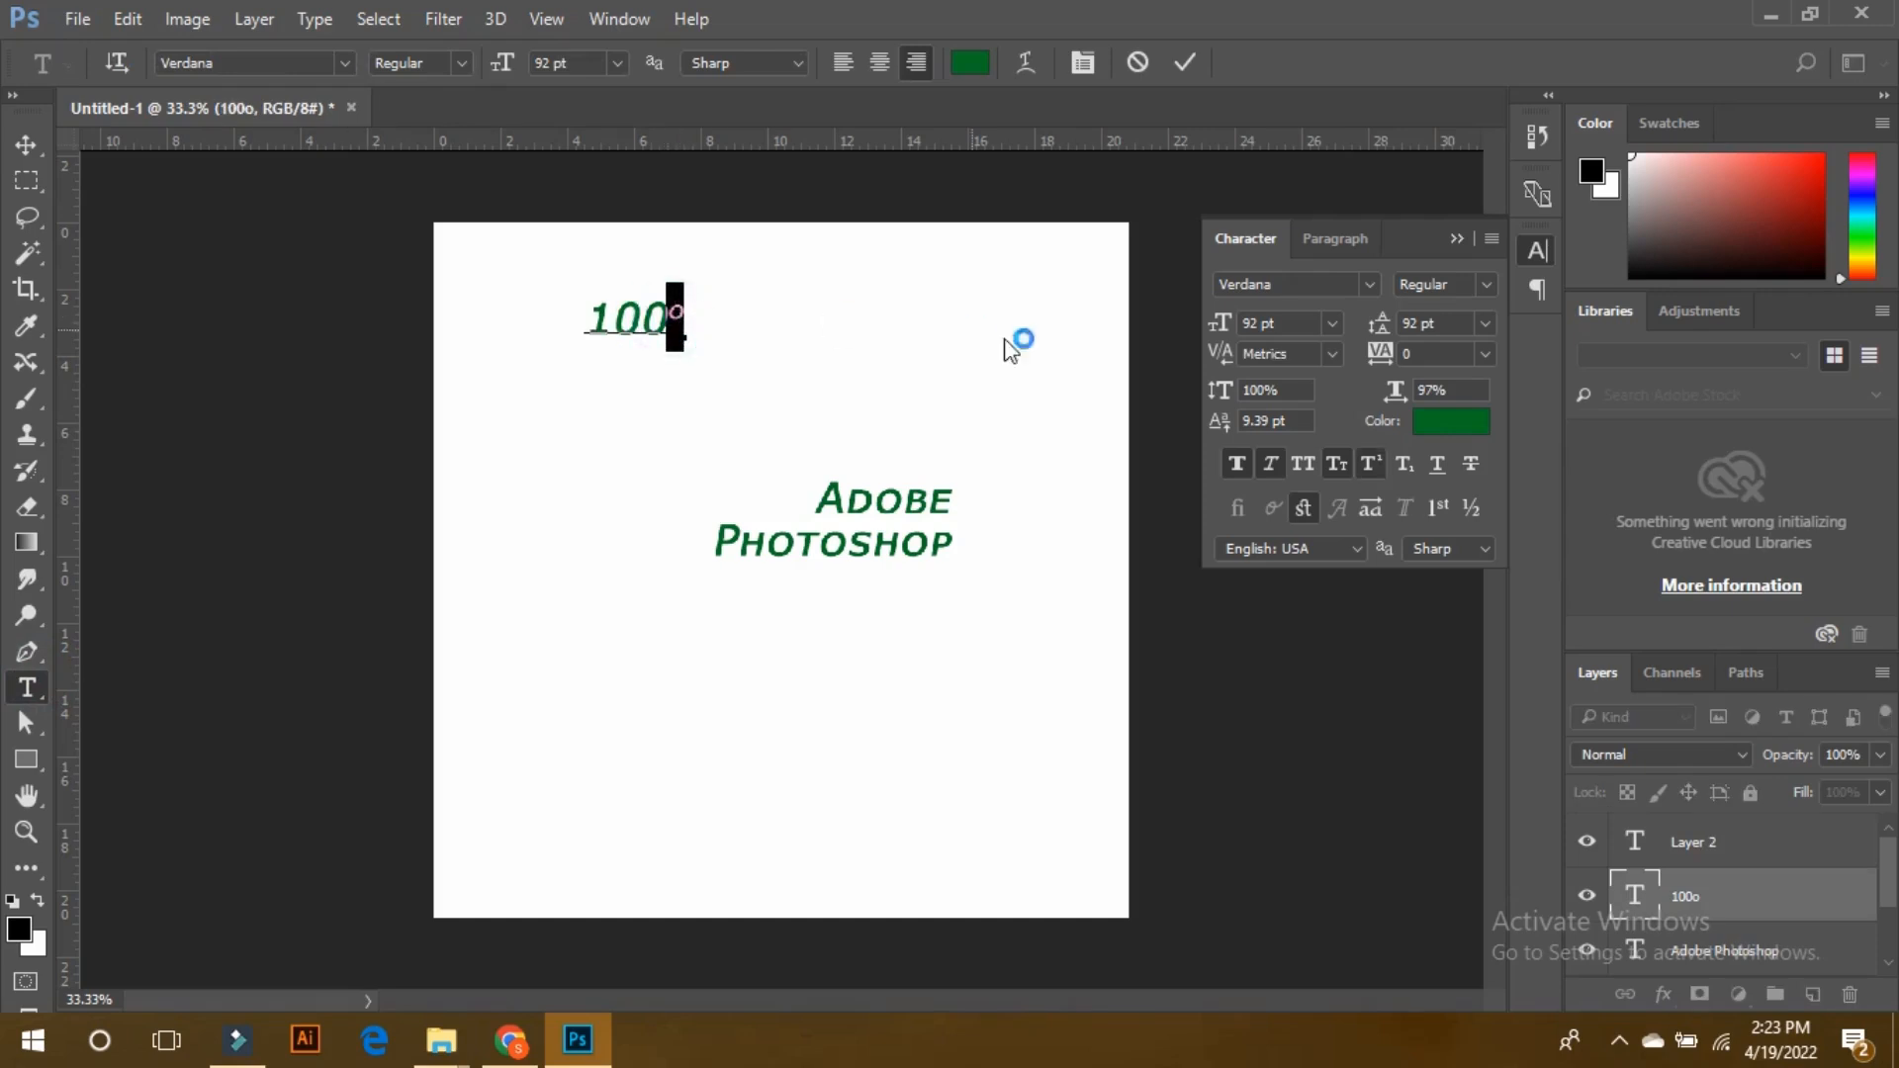
{"action": "left_click", "coordinate": [1337, 464]}
{"action": "left_click", "coordinate": [1404, 457]}
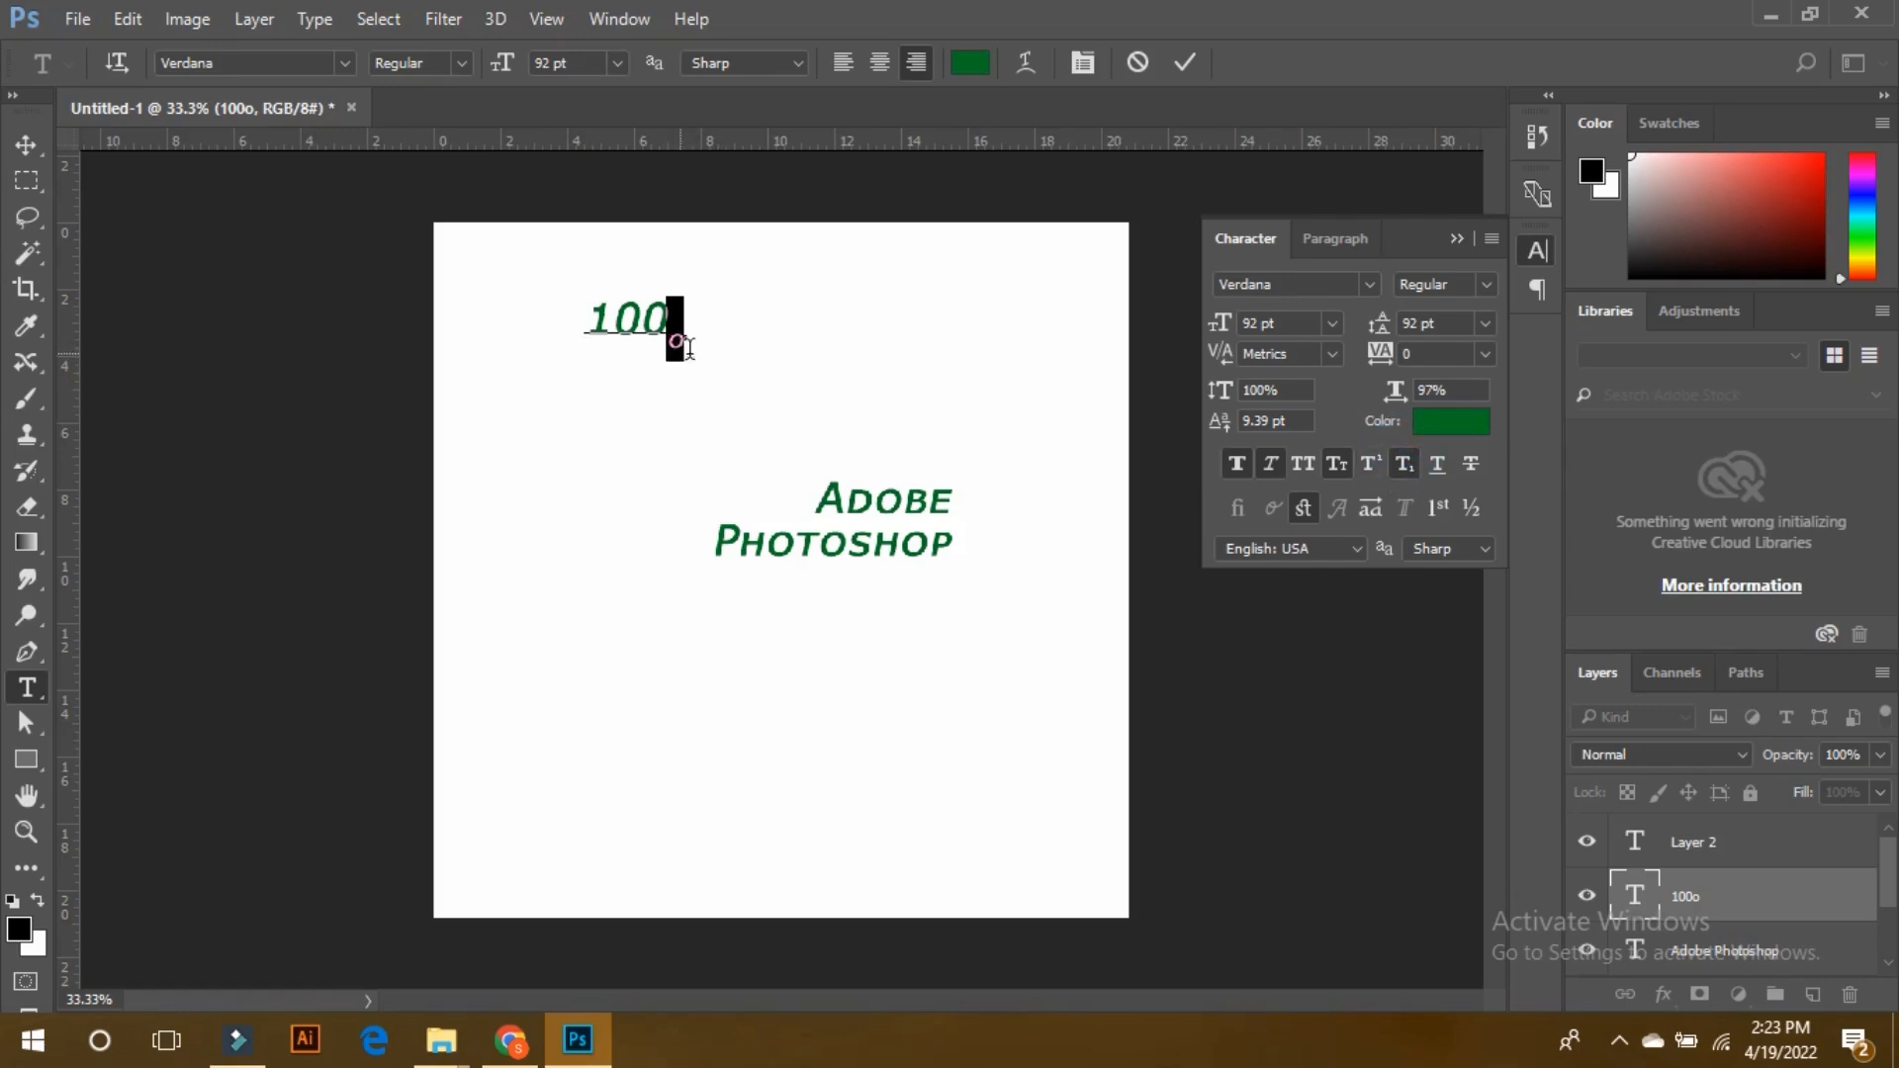
{"action": "left_click", "coordinate": [1405, 465]}
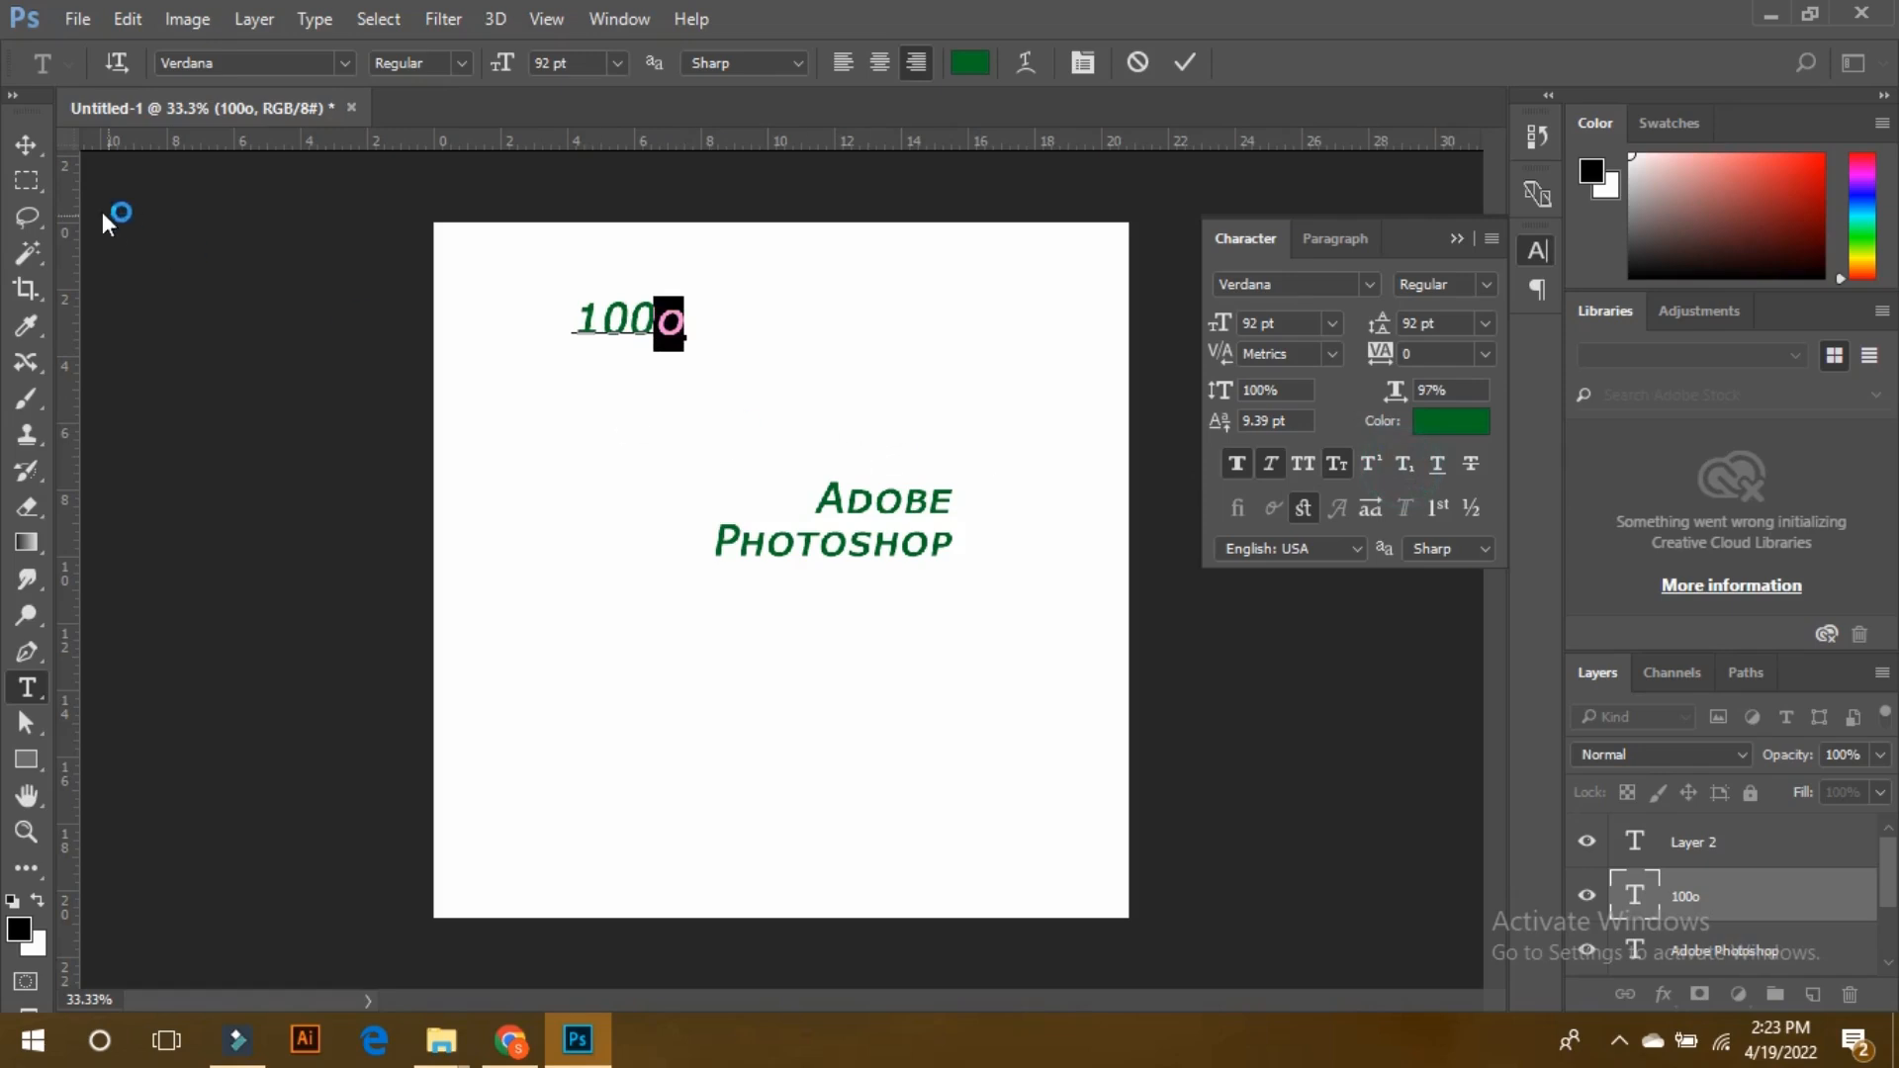
{"action": "left_click", "coordinate": [28, 144]}
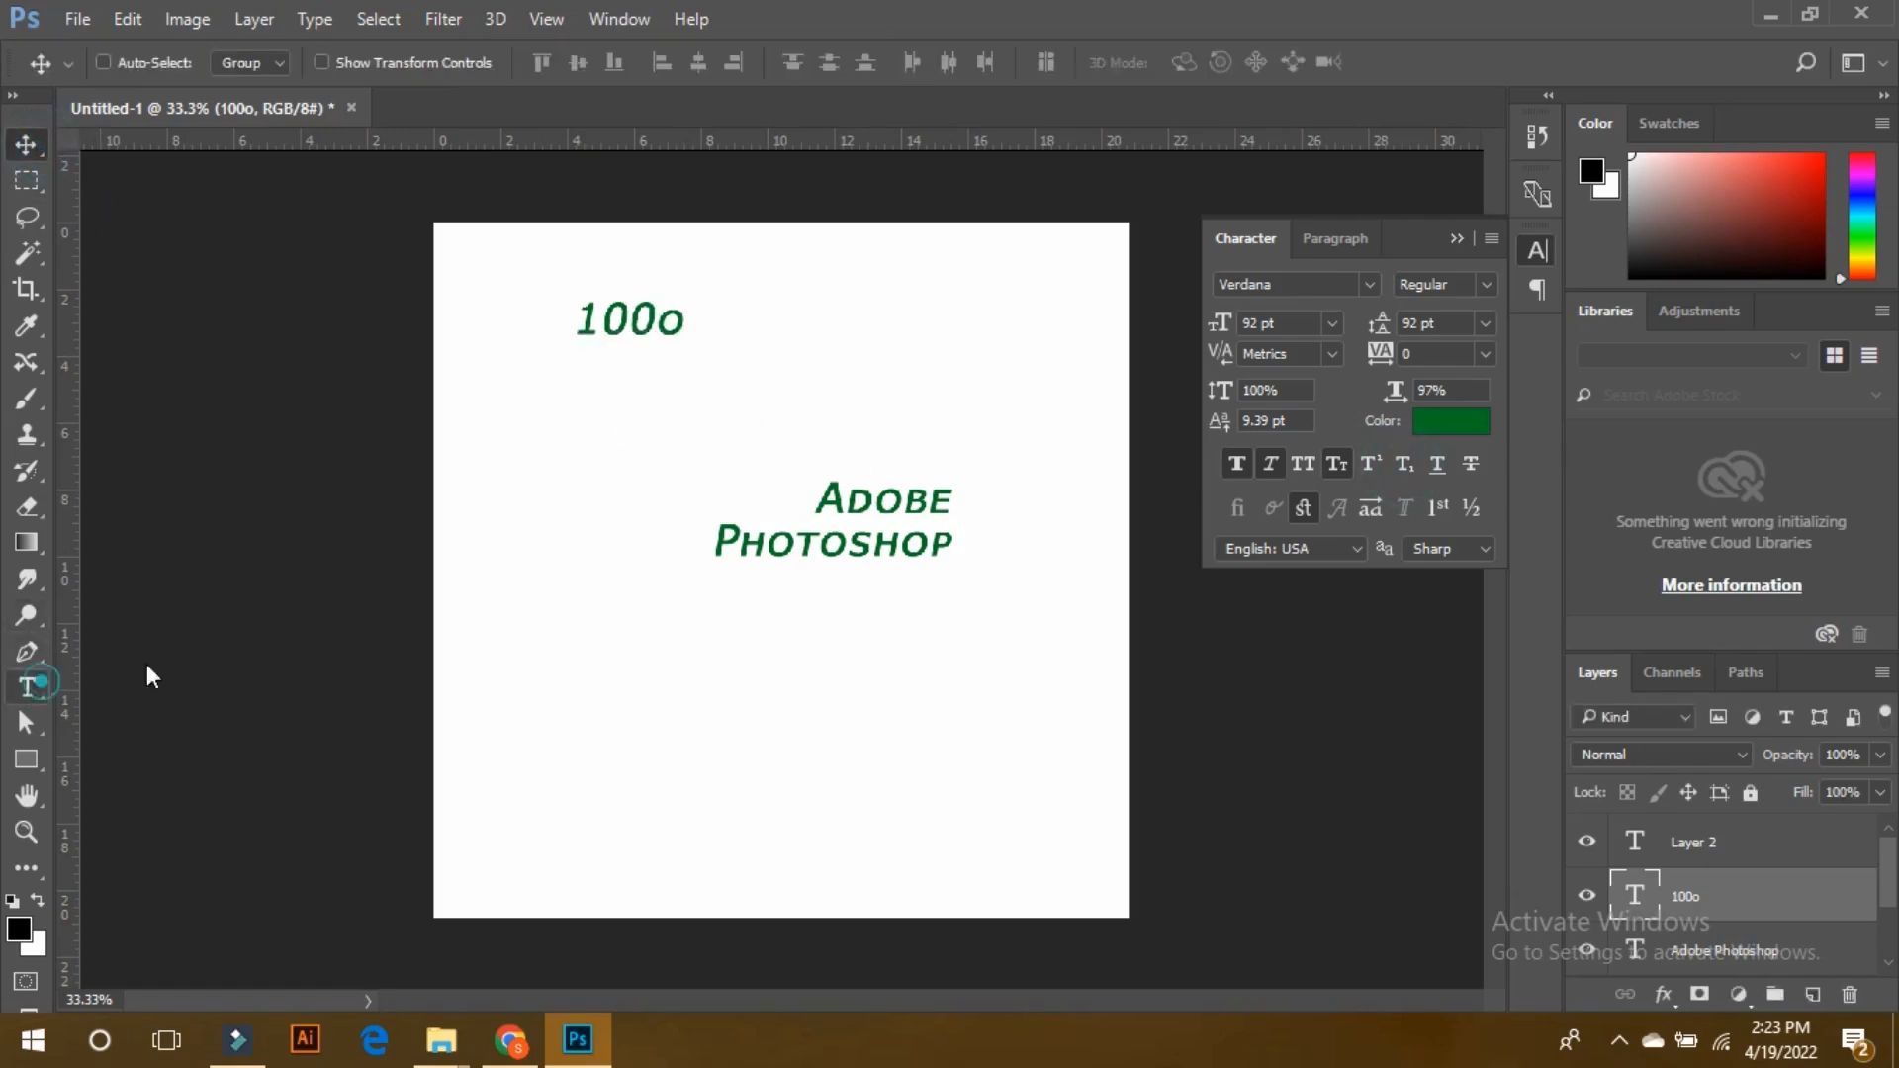
Underline the whole "Adobe Photoshop" text and replace the underline with strikethrough.
{"action": "left_click", "coordinate": [26, 688]}
{"action": "left_click", "coordinate": [747, 544]}
{"action": "left_click_drag", "start_coordinate": [952, 542], "coordinate": [817, 499]}
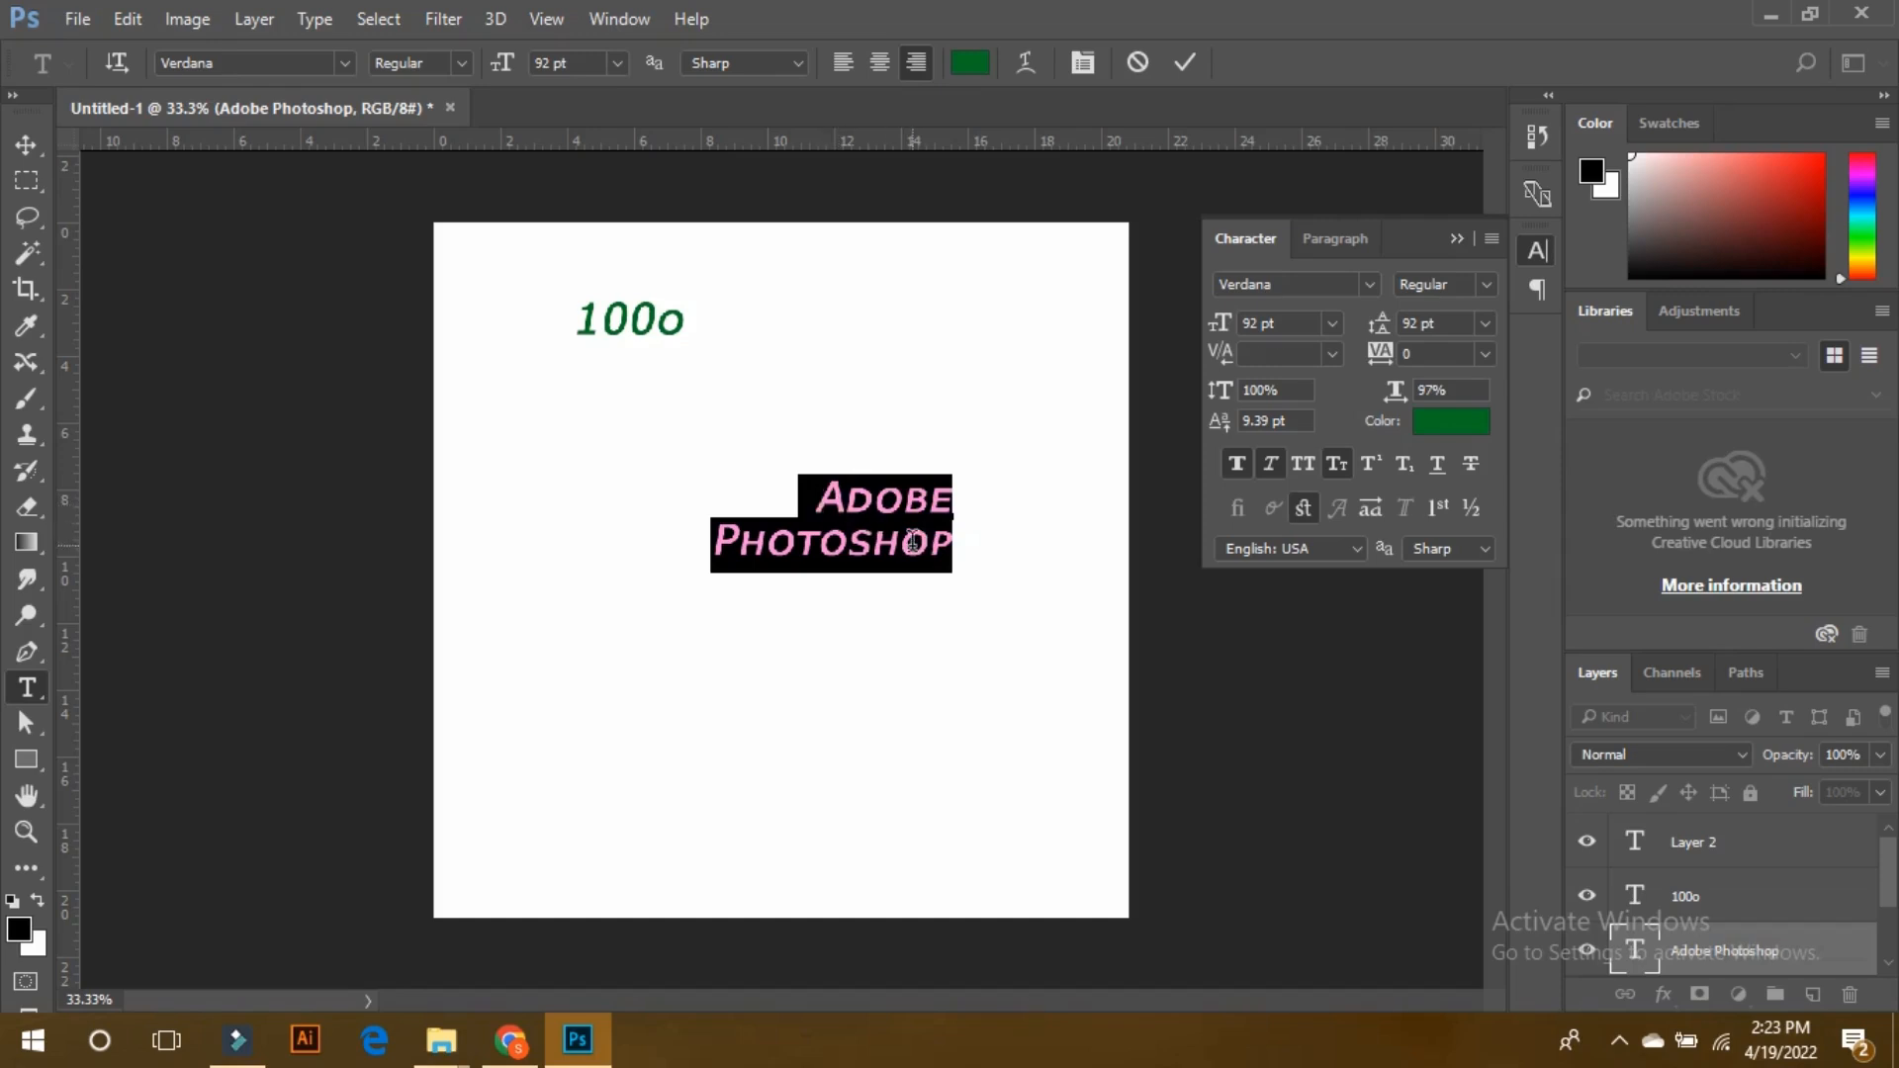
{"action": "left_click", "coordinate": [1439, 479]}
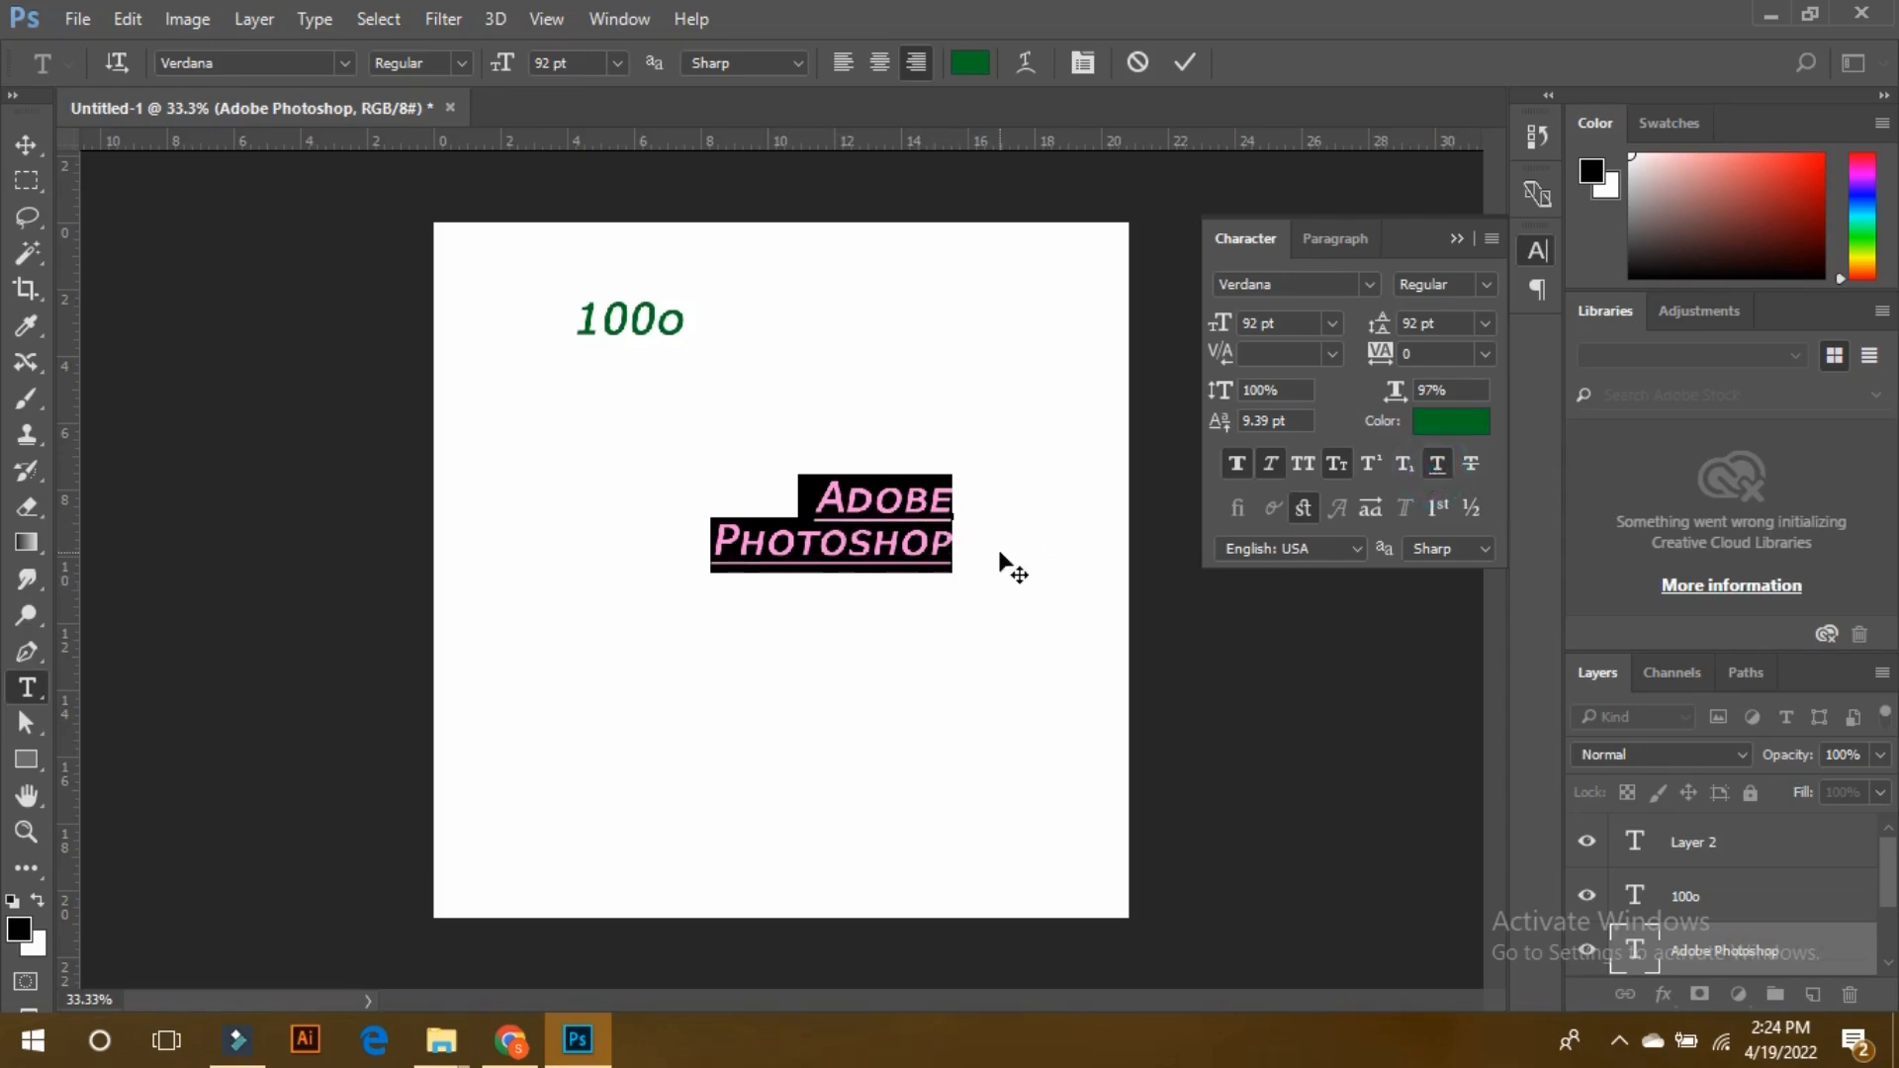
{"action": "left_click", "coordinate": [1466, 472]}
{"action": "left_click", "coordinate": [1436, 471]}
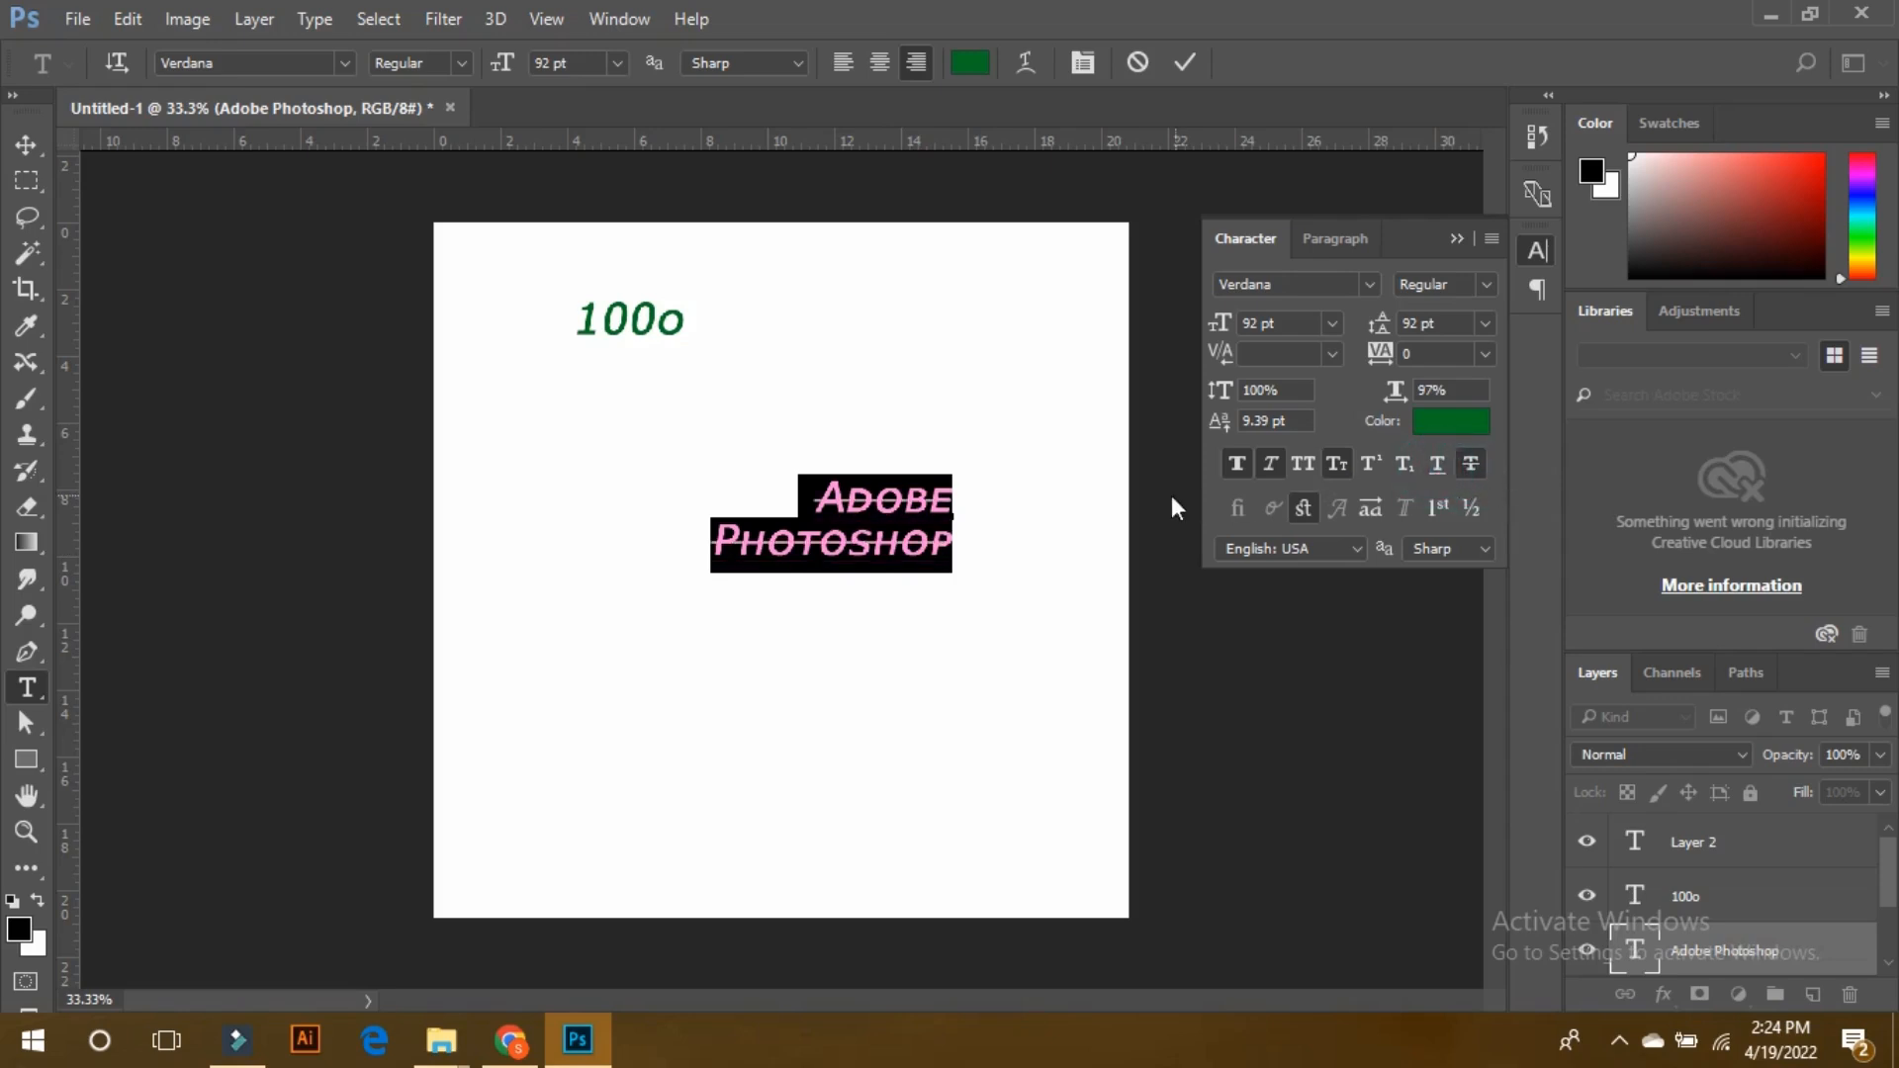
Set the struck-through text to All Caps and superscript, and turn off its Faux Bold.
{"action": "left_click", "coordinate": [1303, 462]}
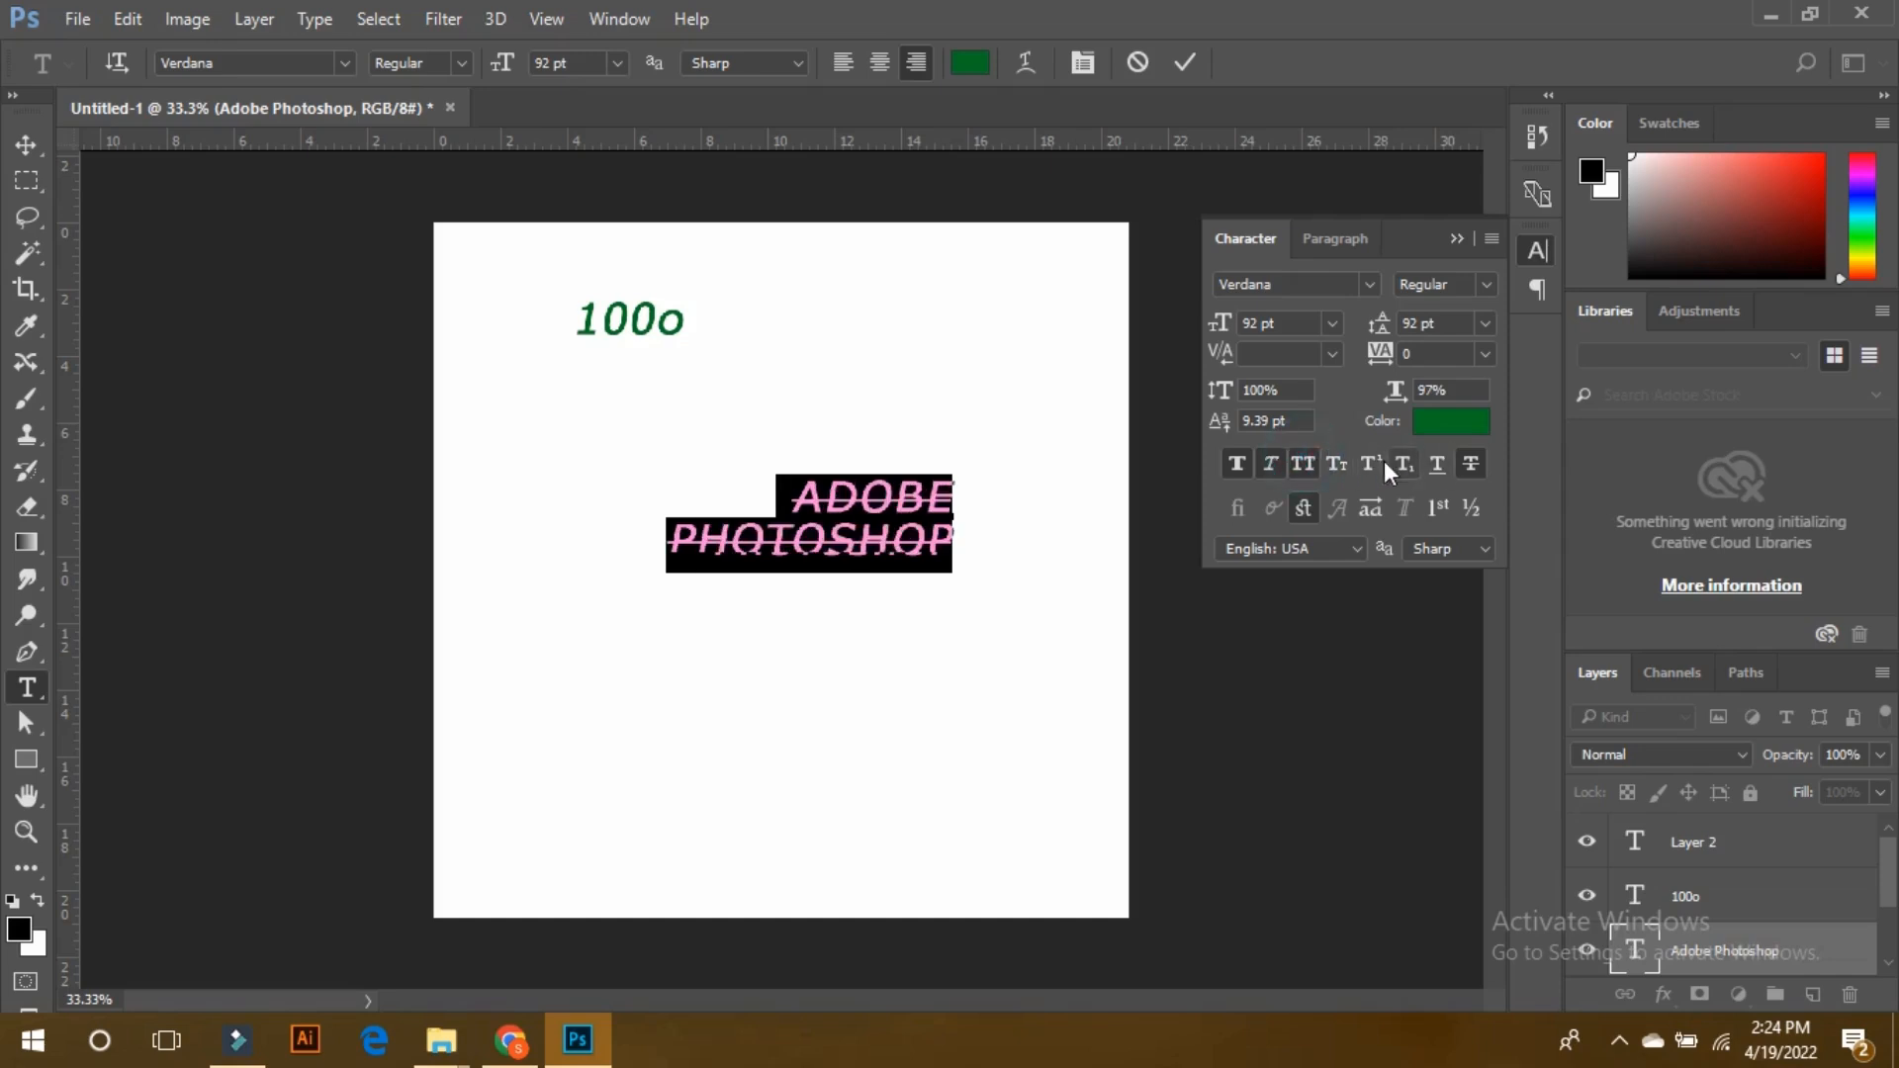
{"action": "left_click", "coordinate": [1374, 463]}
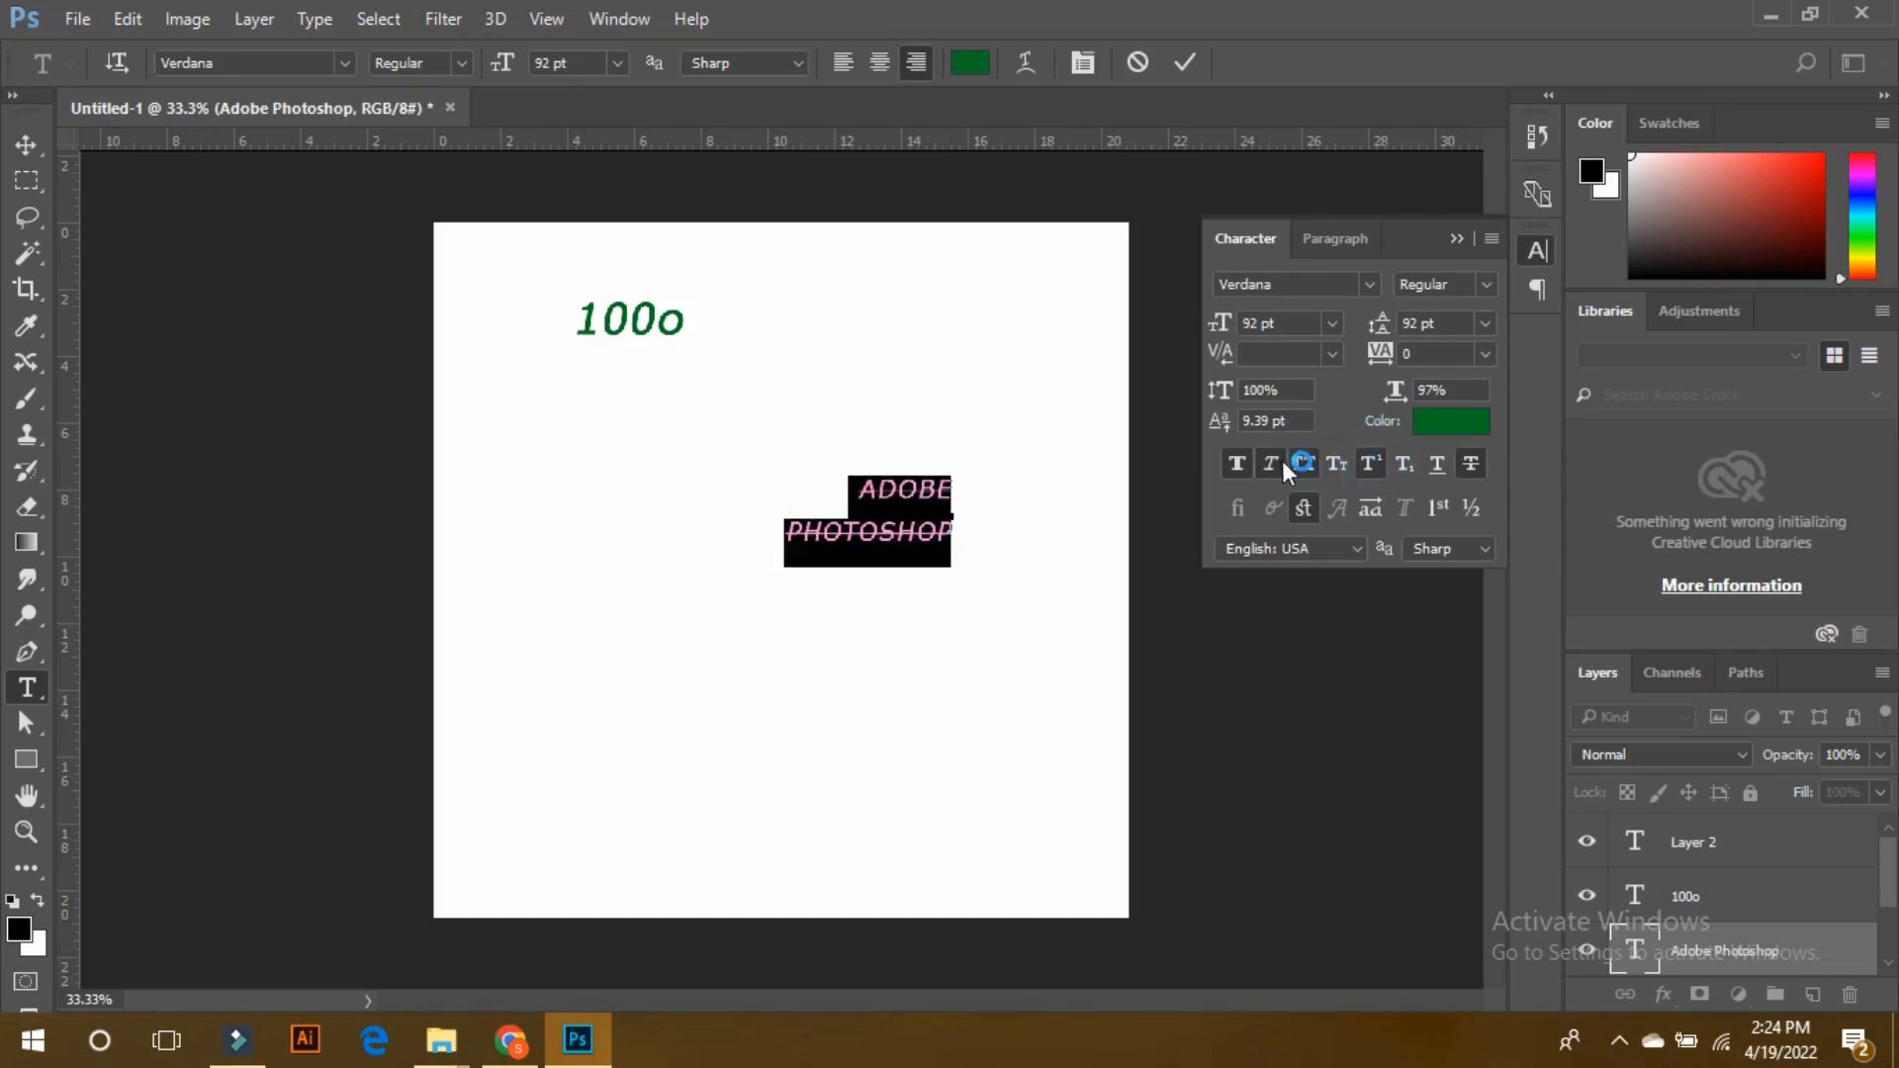
{"action": "left_click", "coordinate": [1243, 461]}
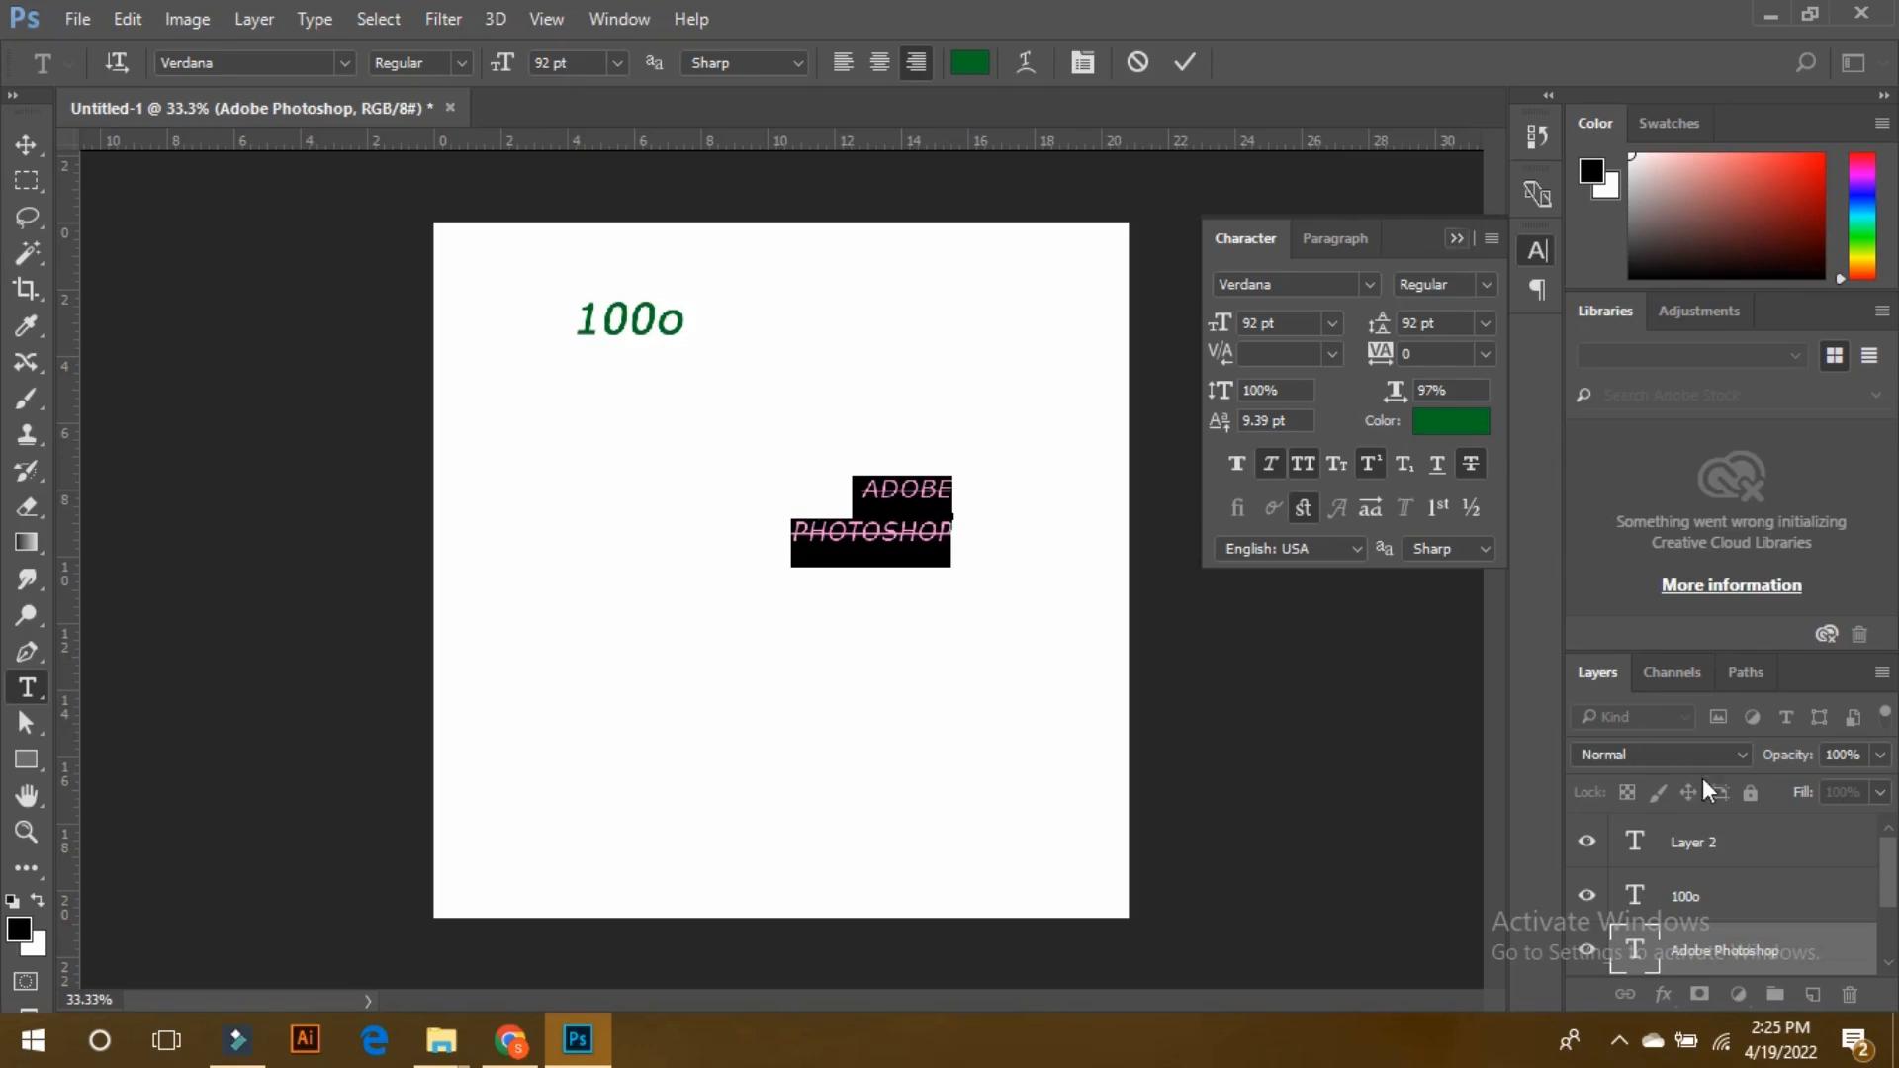
Delete all the text layers from Layer 2 down to Layer 1, keeping only the Background.
{"action": "left_click", "coordinate": [1708, 849]}
{"action": "scroll", "coordinate": [1708, 849], "scroll_direction": "down", "scroll_amount": 3}
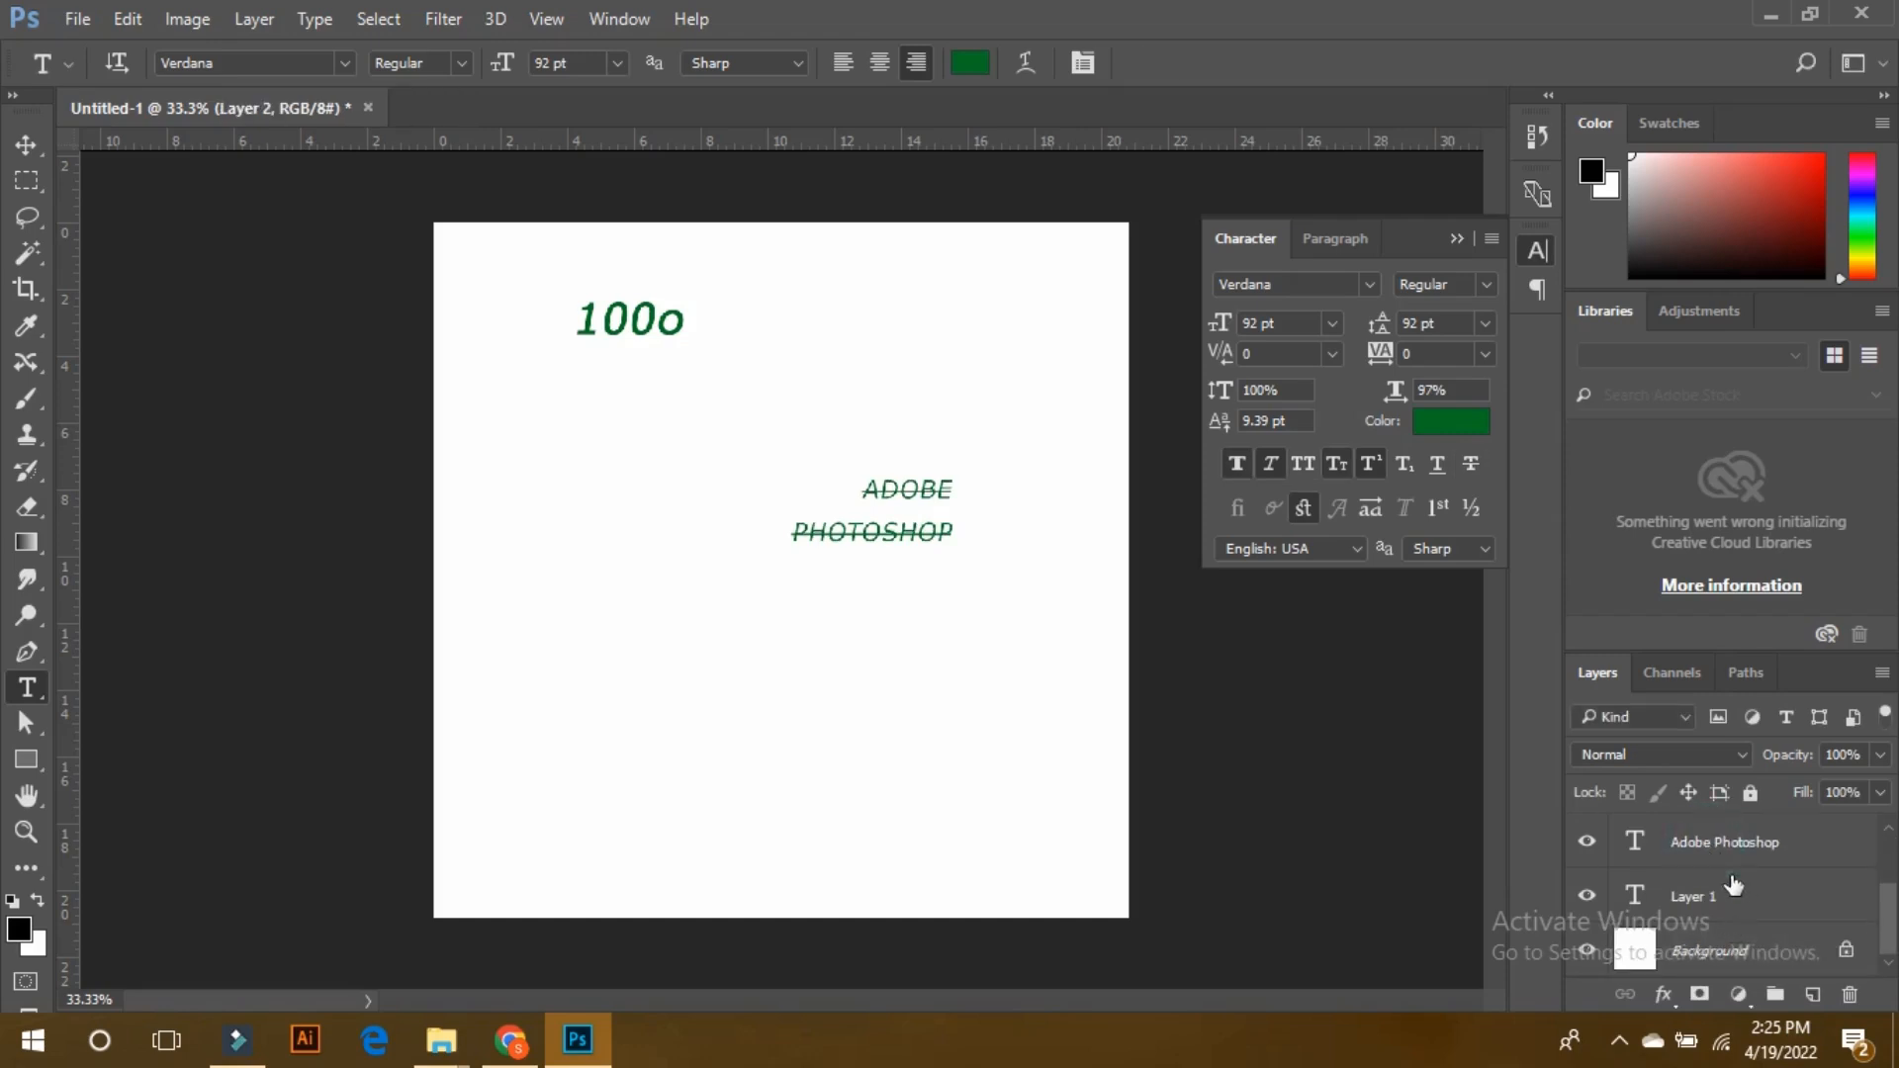
{"action": "left_click", "coordinate": [1734, 884], "text": "shift"}
{"action": "key", "text": "Delete"}
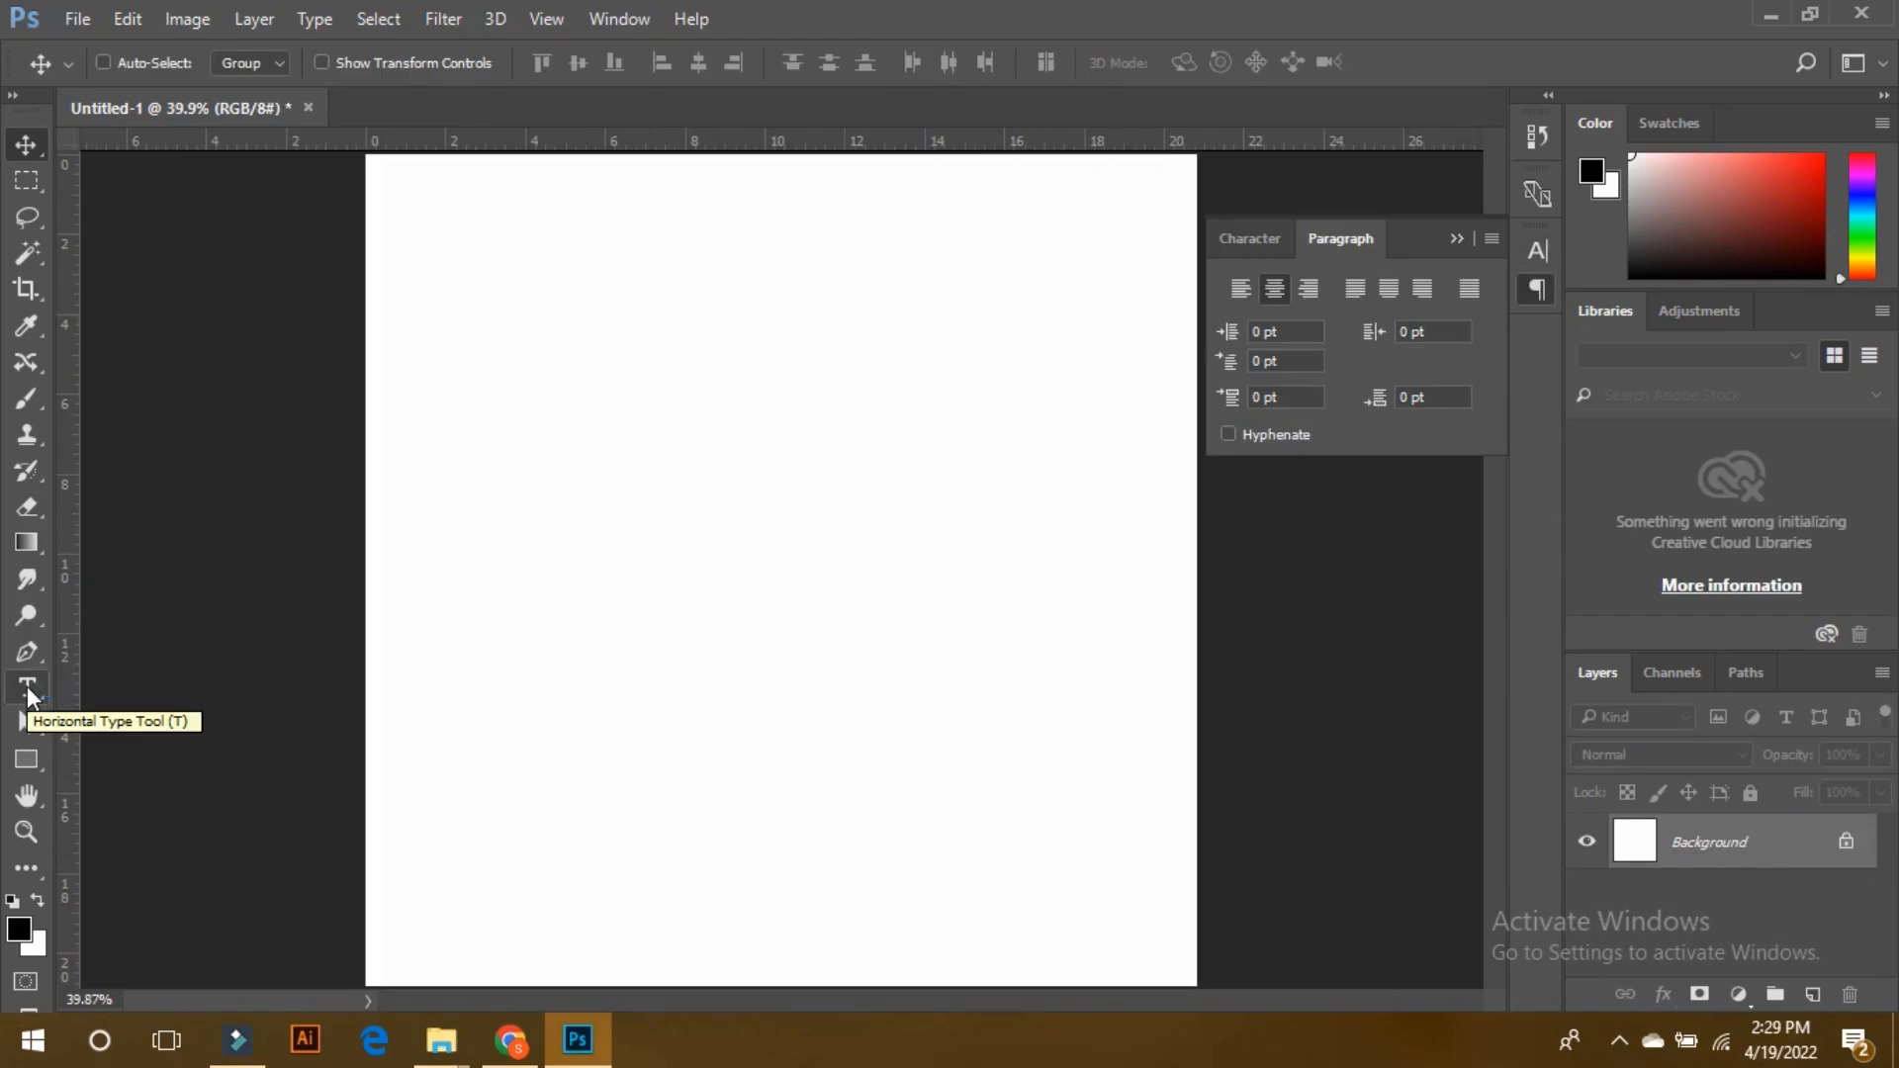
Draw a paragraph text box across most of the canvas and fill it with the "It is a long established fact" passage from lipsum.com.
{"action": "left_click", "coordinate": [26, 687]}
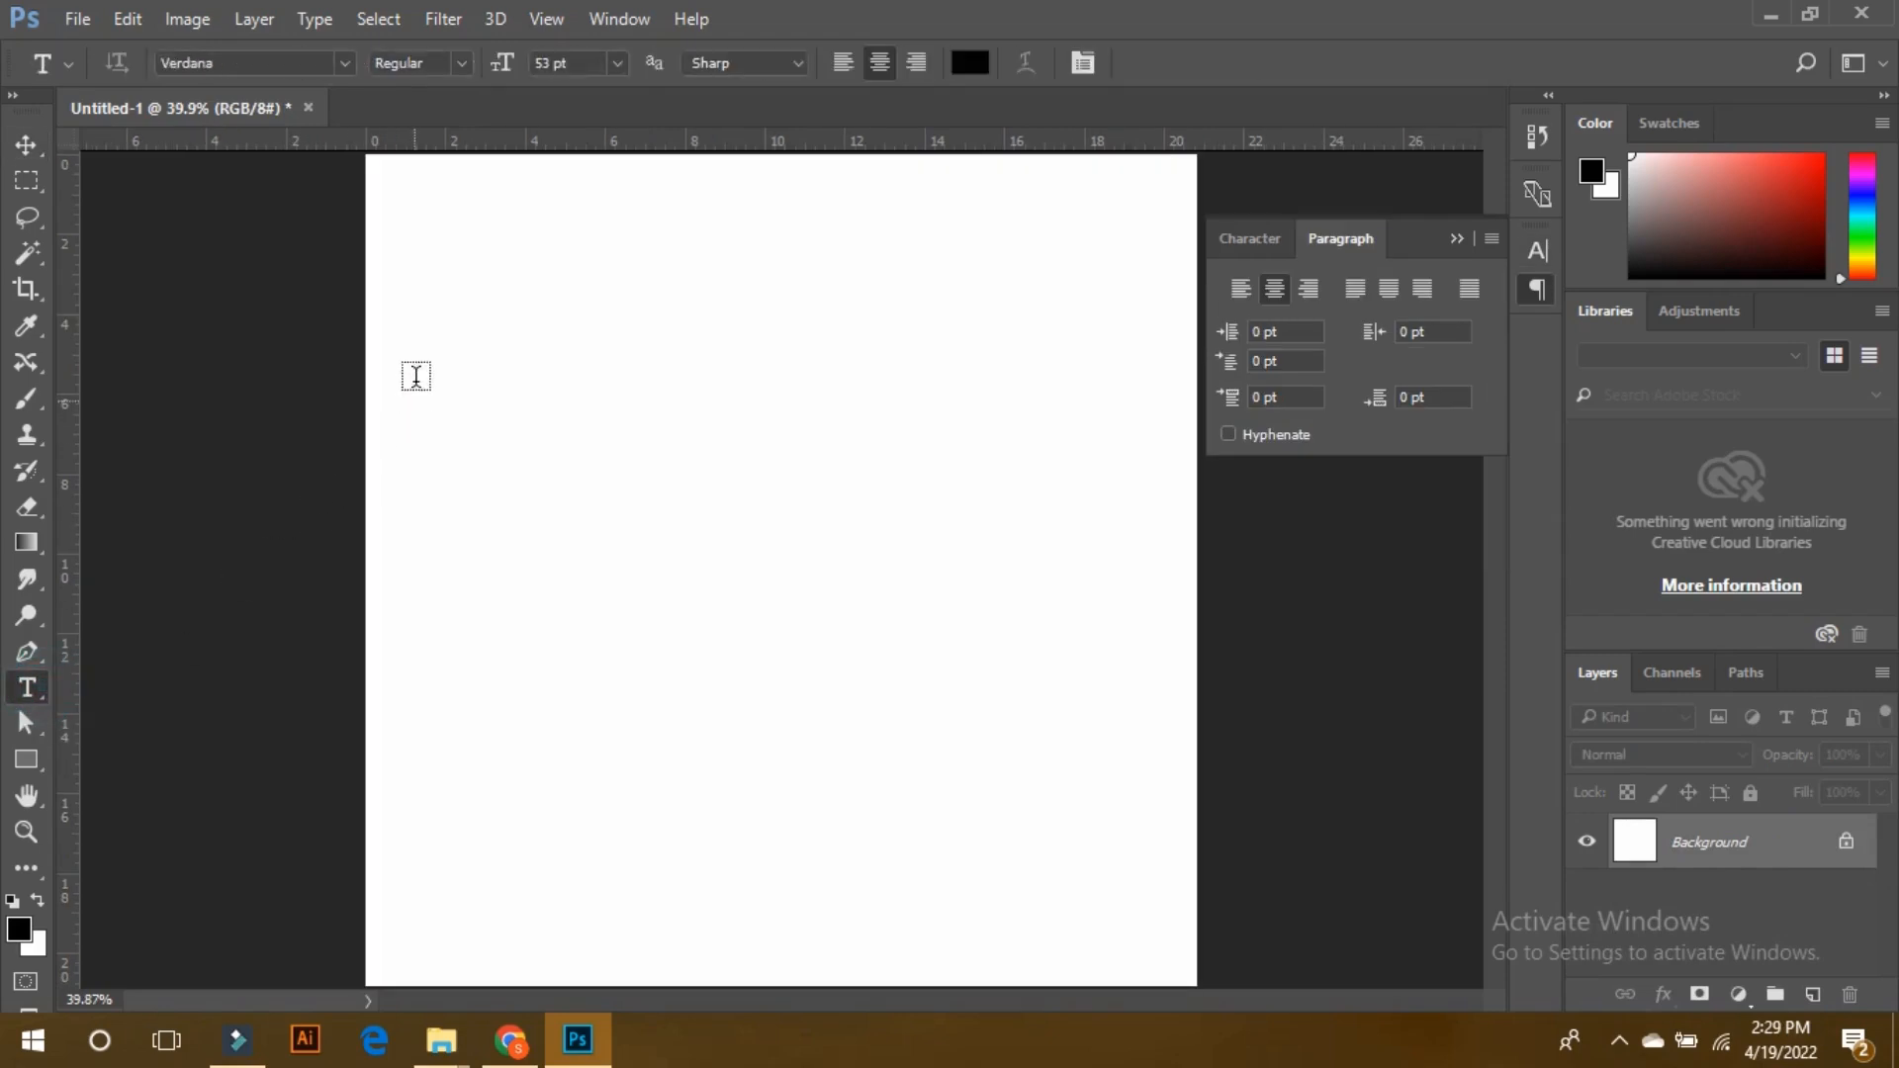
{"action": "left_click_drag", "start_coordinate": [431, 240], "coordinate": [1167, 842]}
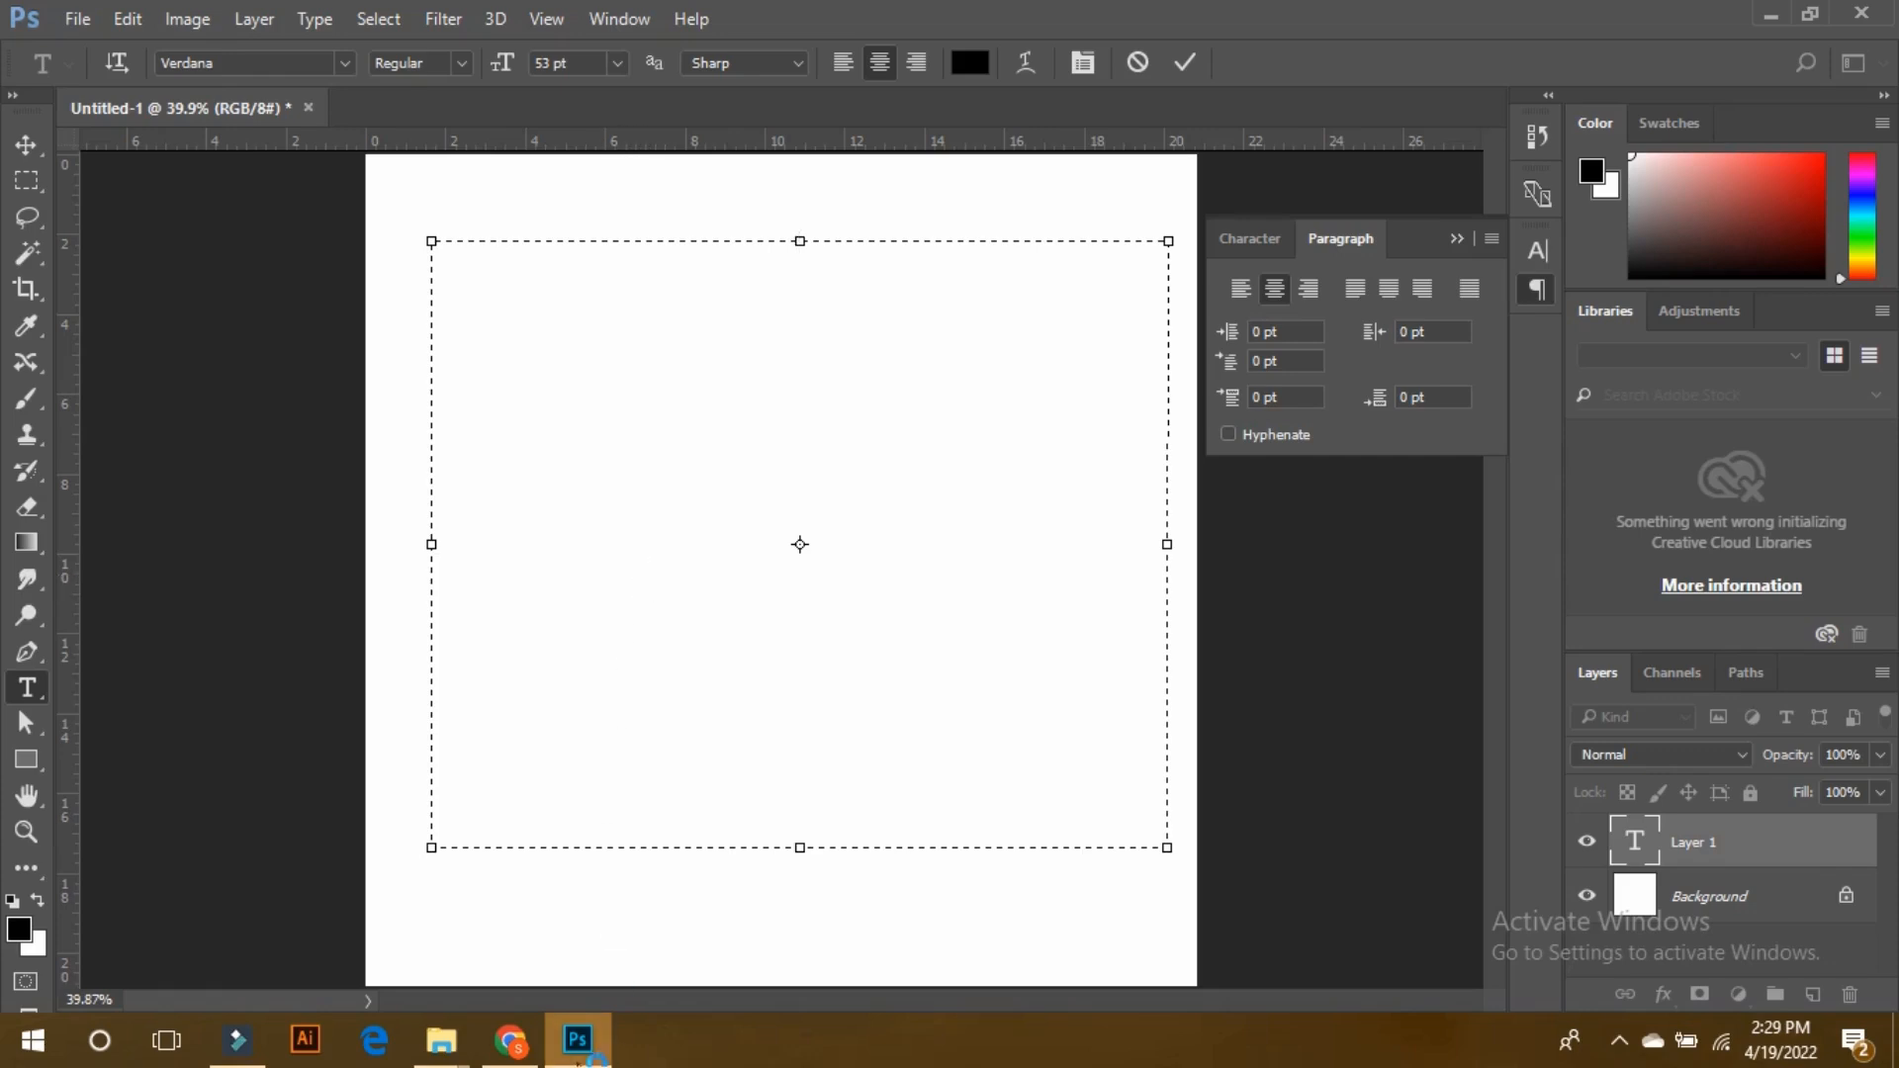
{"action": "left_click", "coordinate": [509, 1039]}
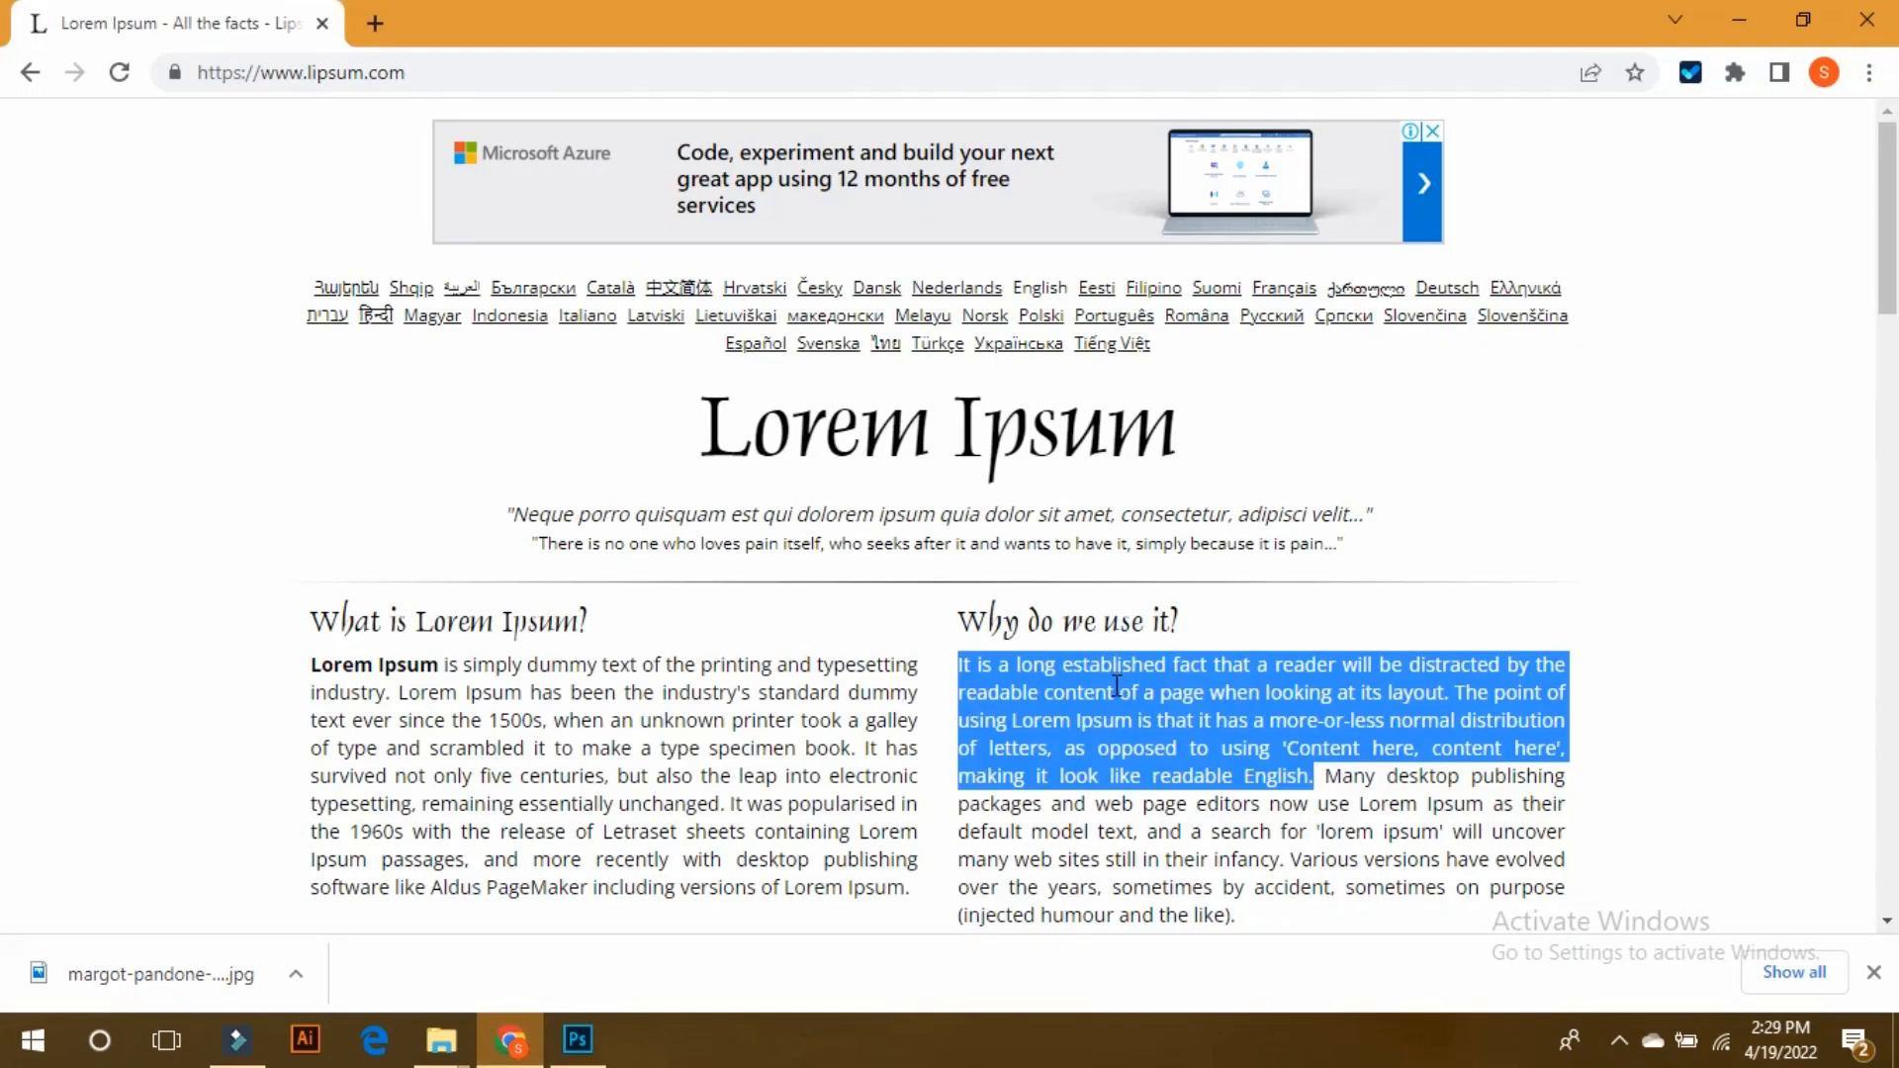
{"action": "left_click", "coordinate": [577, 1038]}
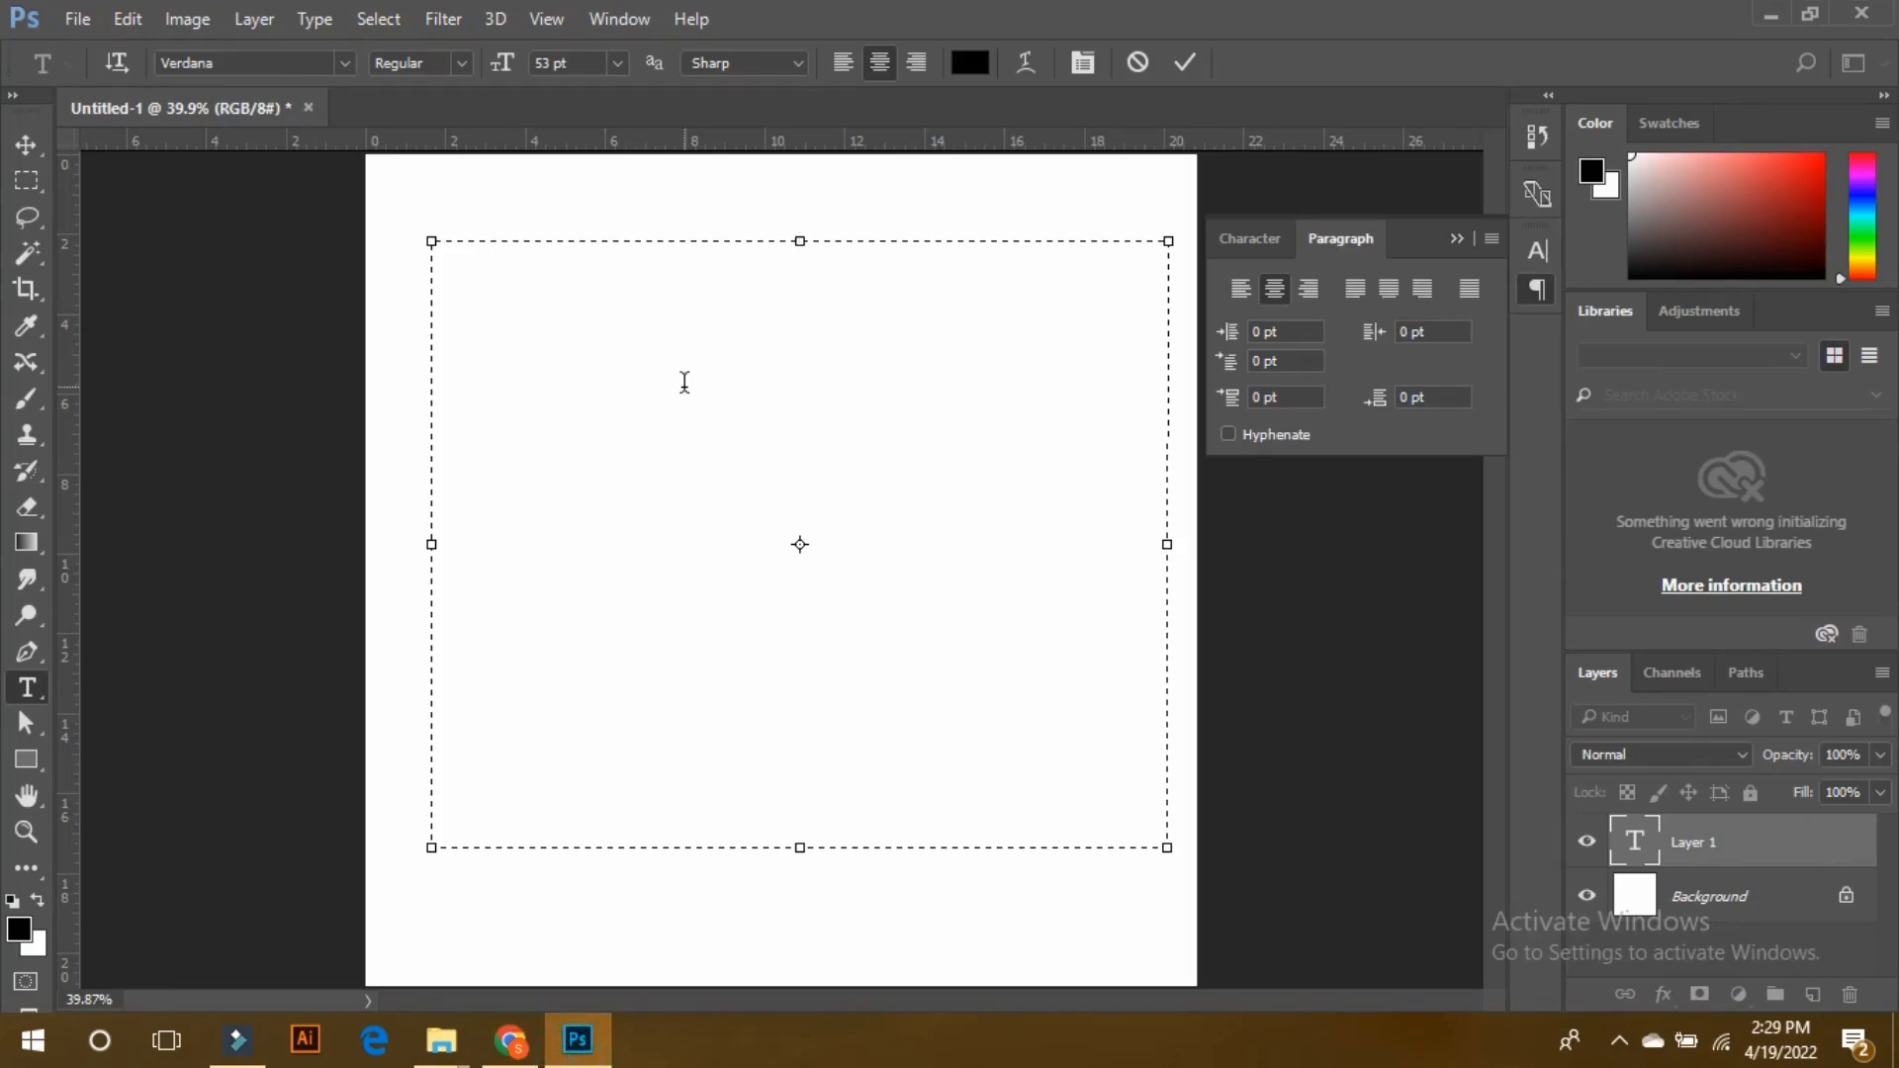
{"action": "type", "text": "It is a long established fact that a reader will be distracted by the readable content of a page when looking at its layout. The point of using Lorem Ipsum is that it has a more-or-less normal distribution of letters, as opposed to using 'Content here, content here', making it look like readable English."}
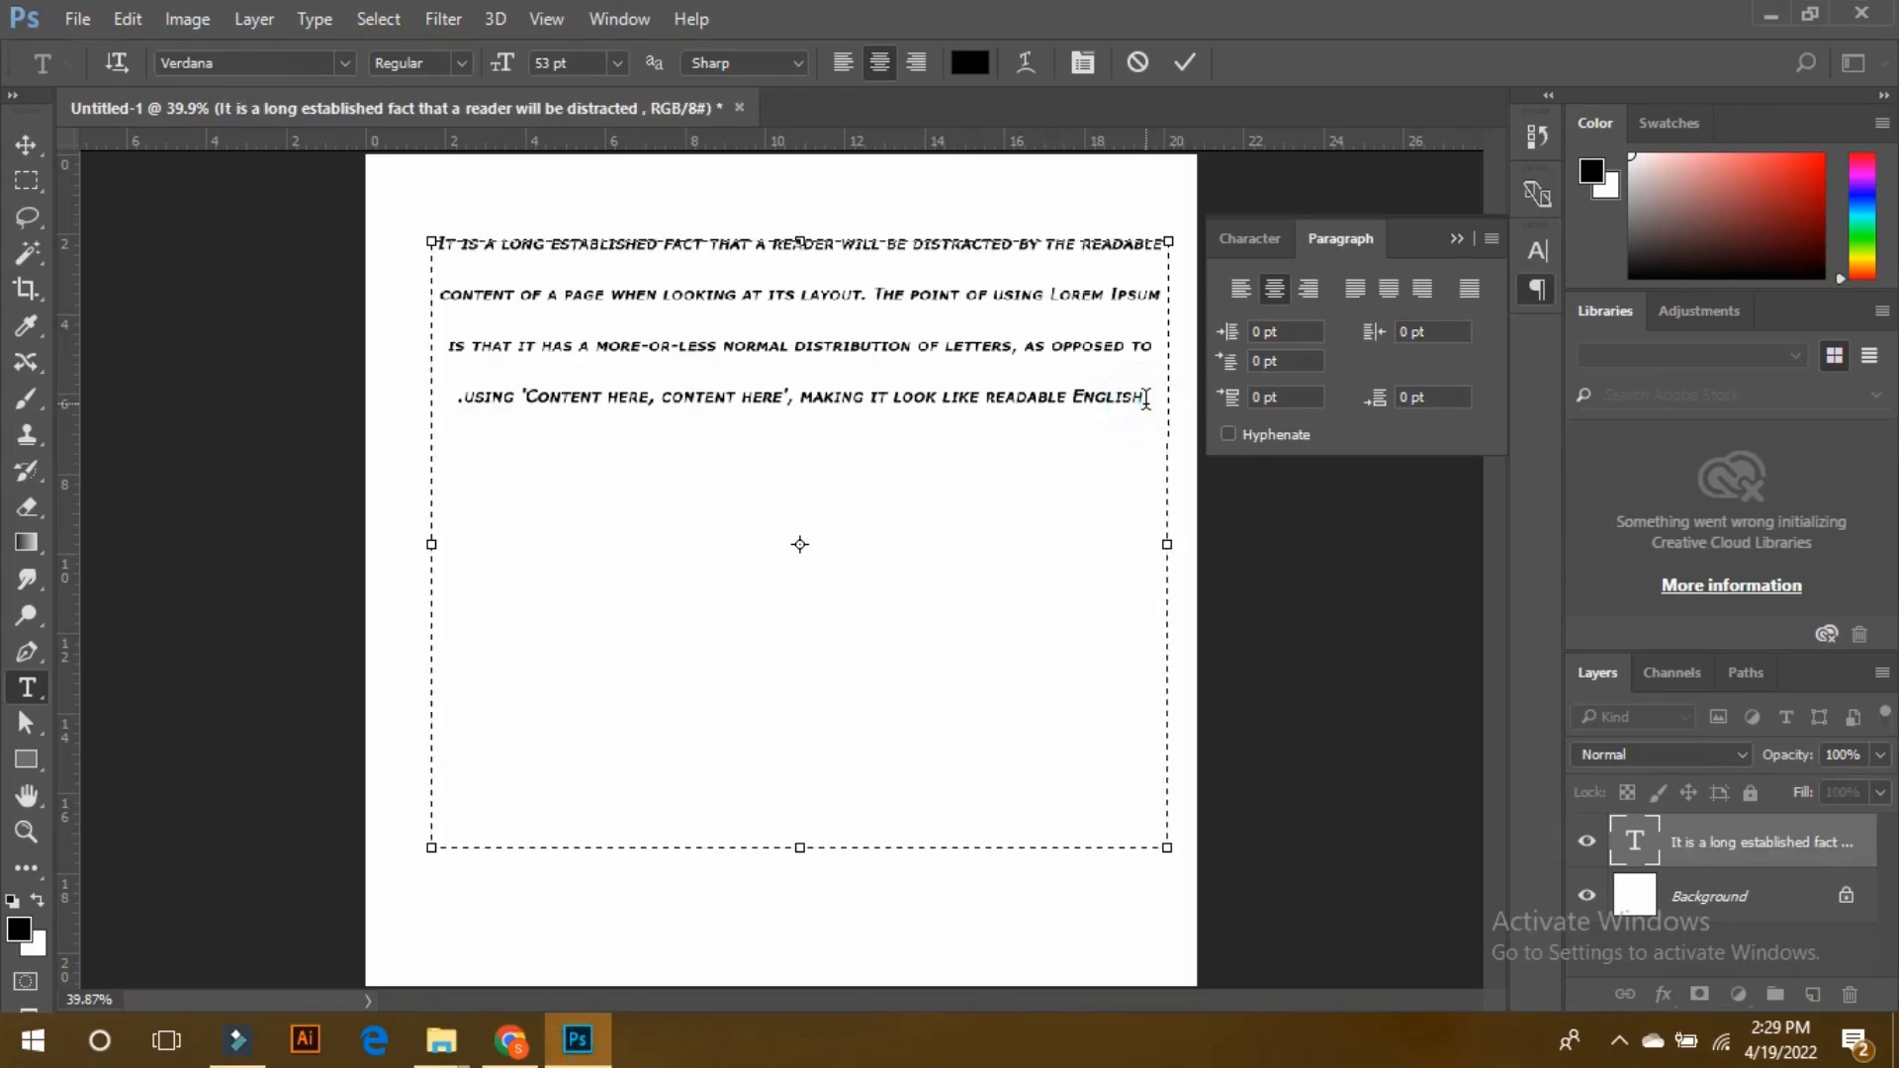
Set the whole paragraph passage to the Roboto Slab font at 100 pt.
{"action": "key", "text": "ctrl+a"}
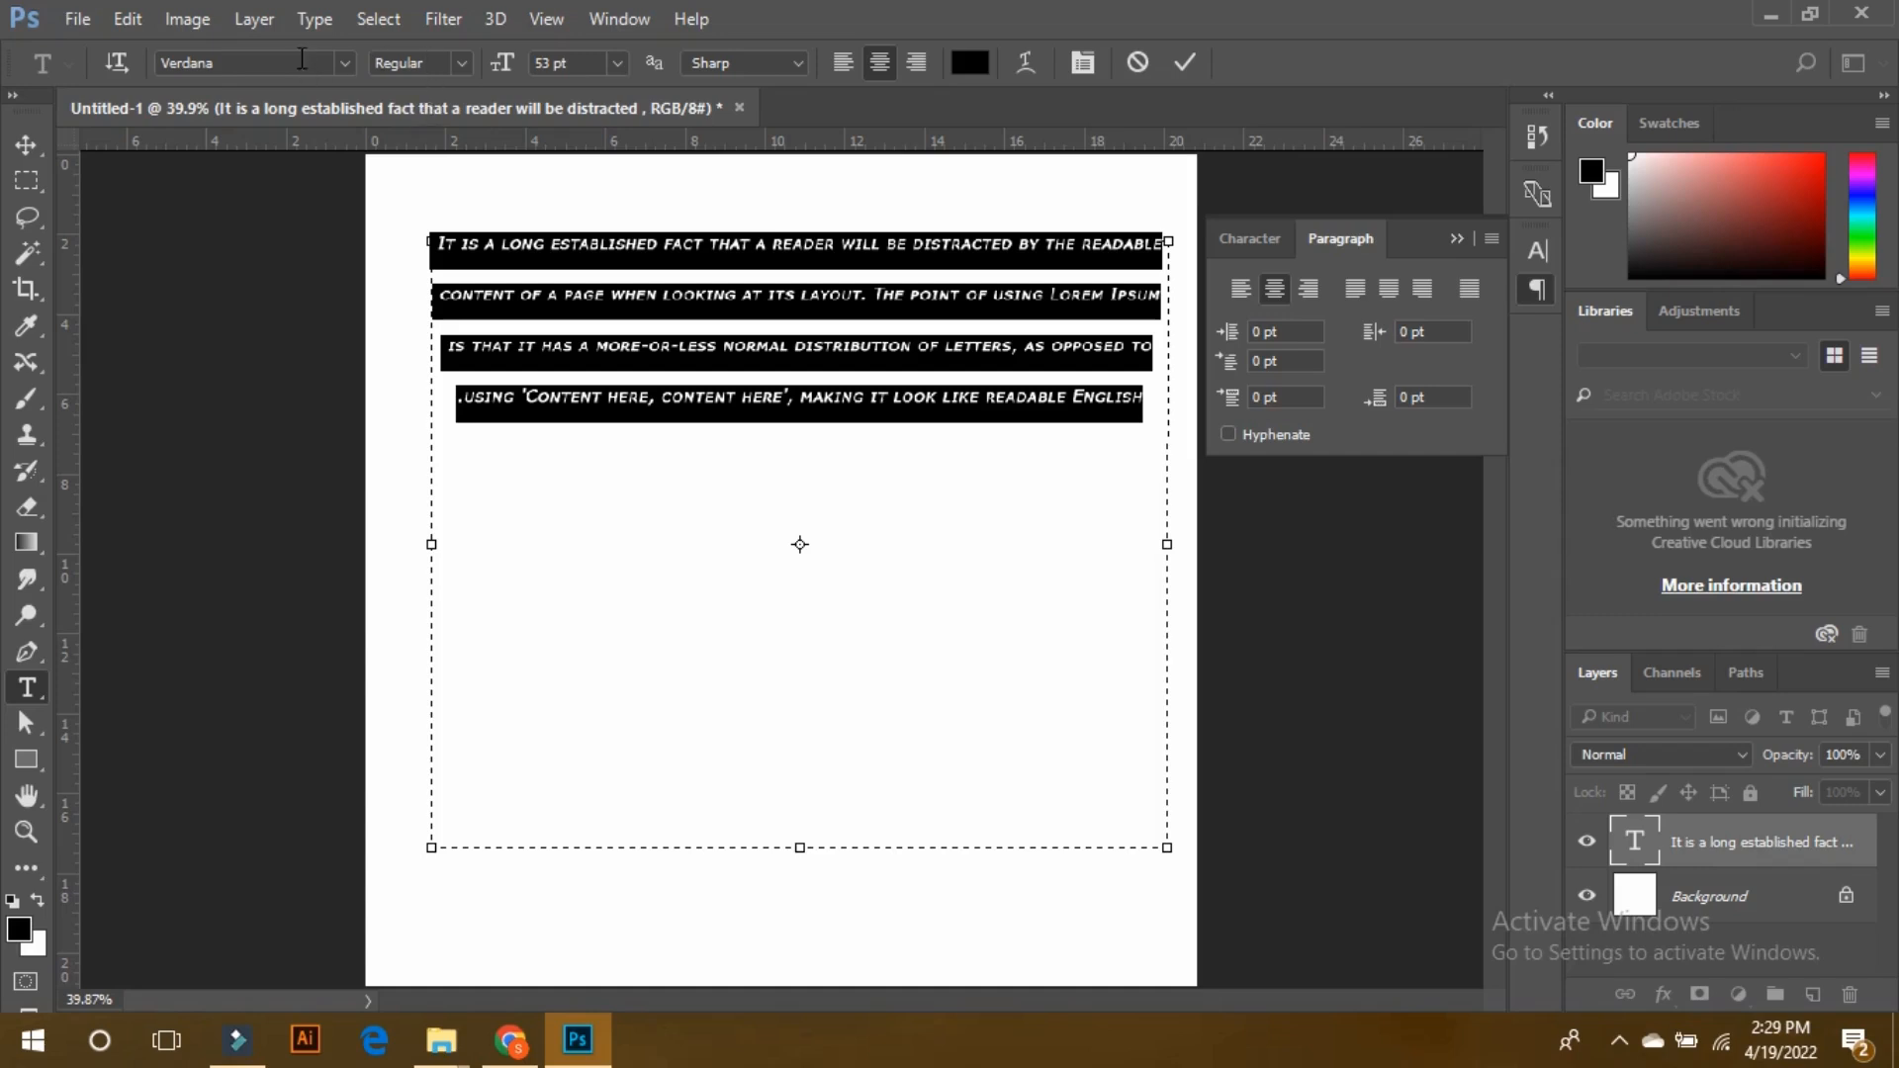
{"action": "left_click", "coordinate": [343, 62]}
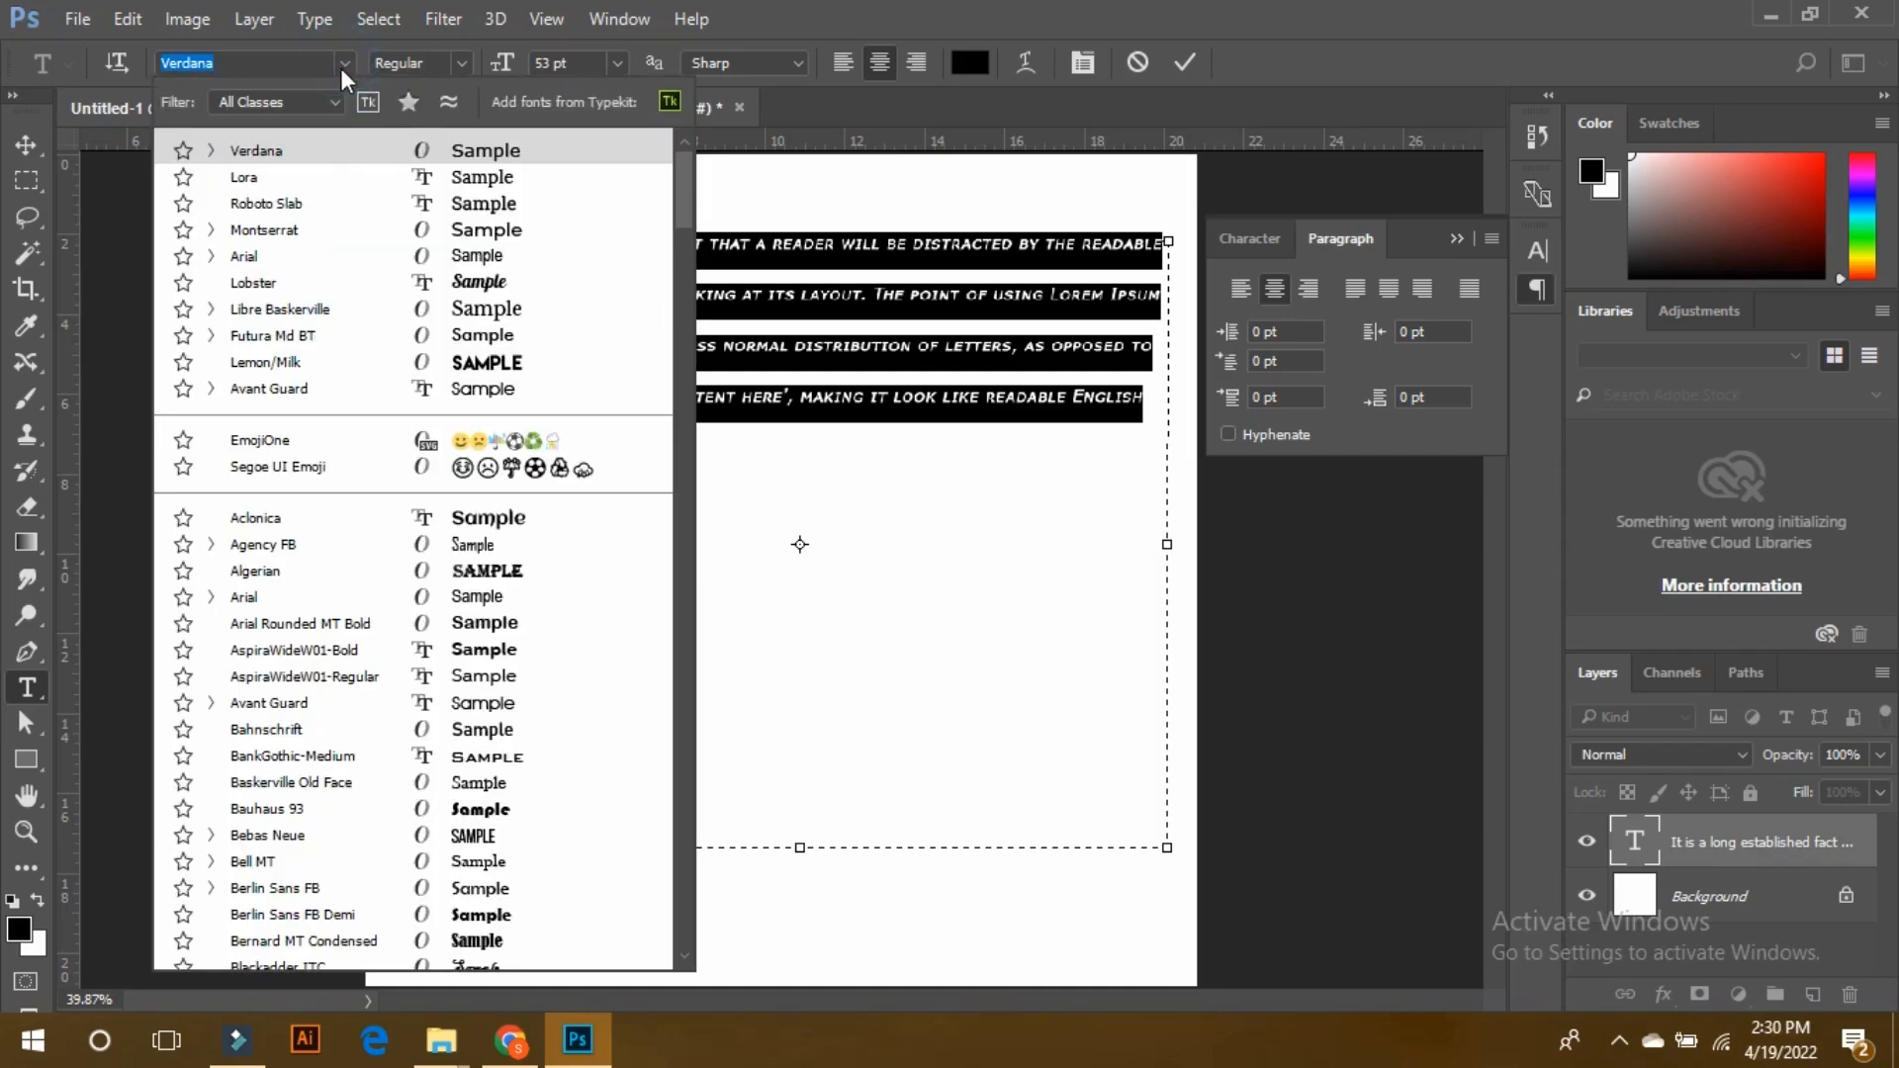
{"action": "left_click", "coordinate": [310, 199]}
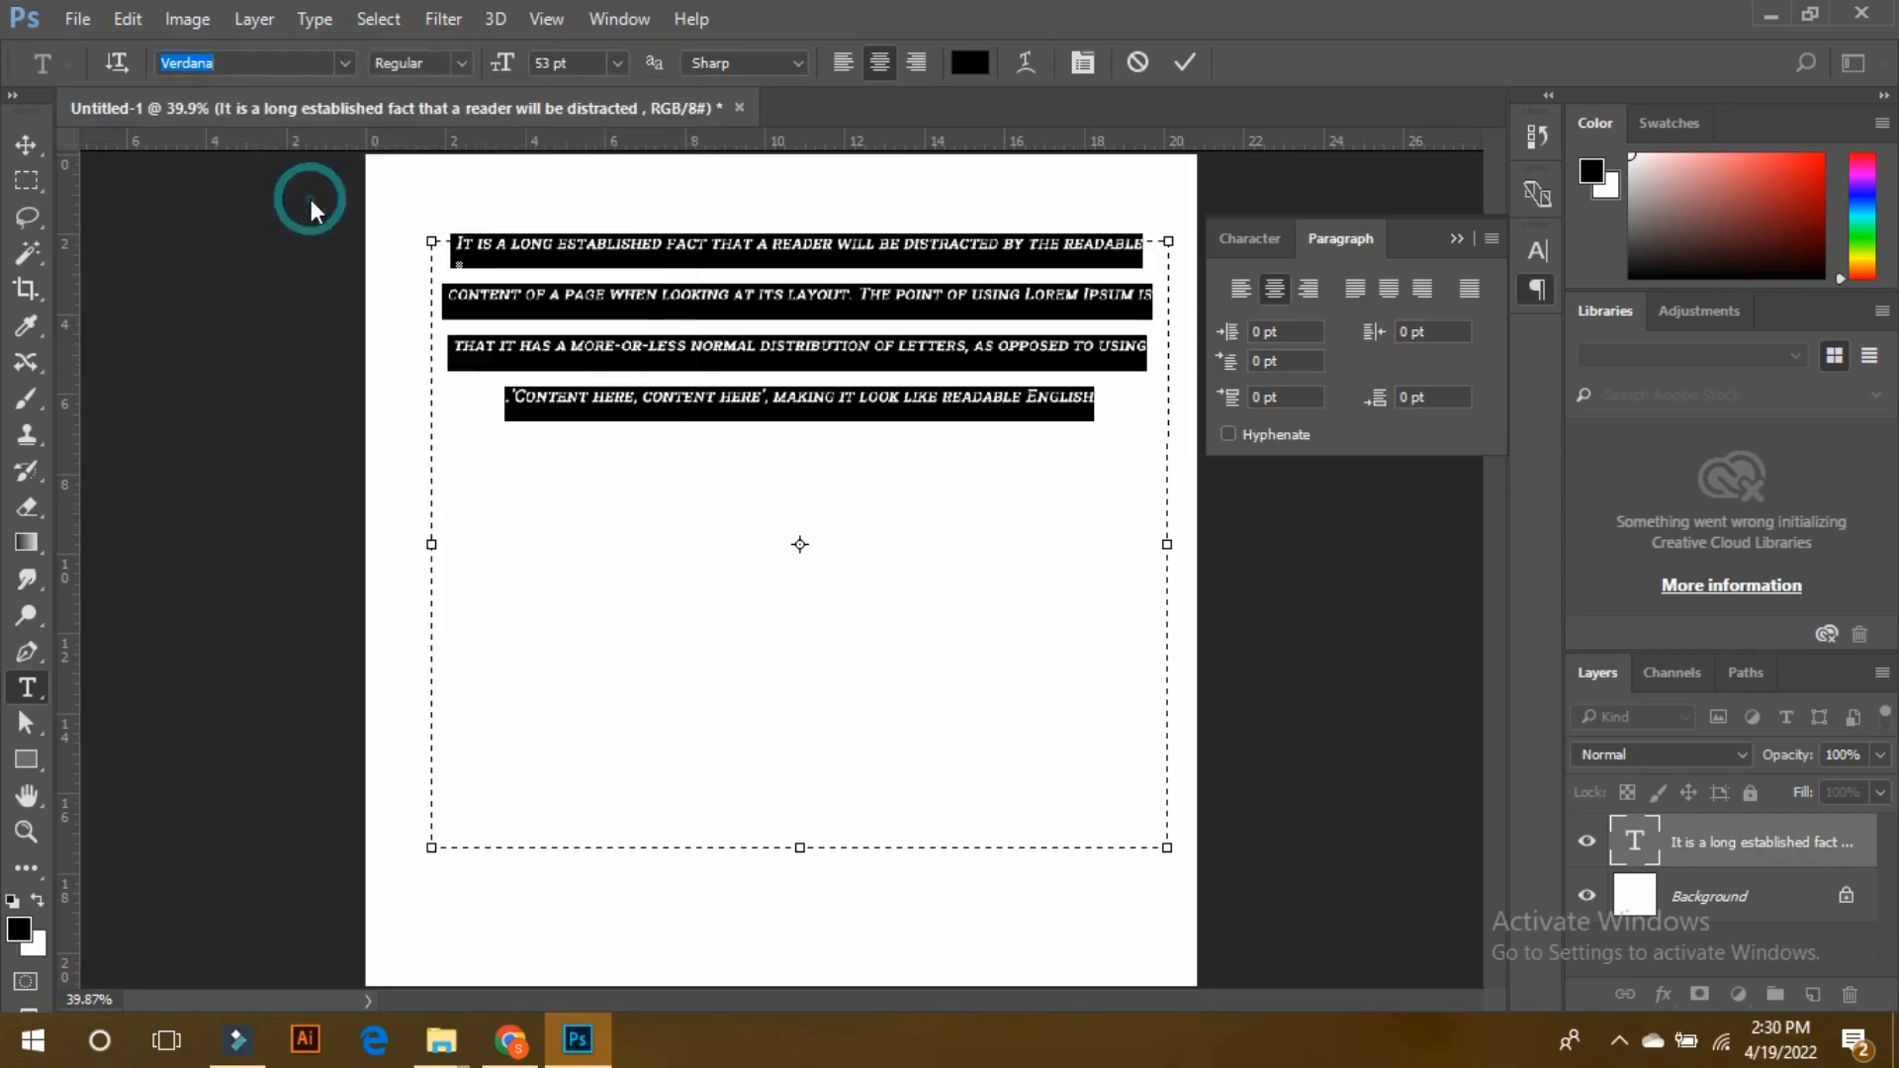
{"action": "left_click", "coordinate": [507, 65]}
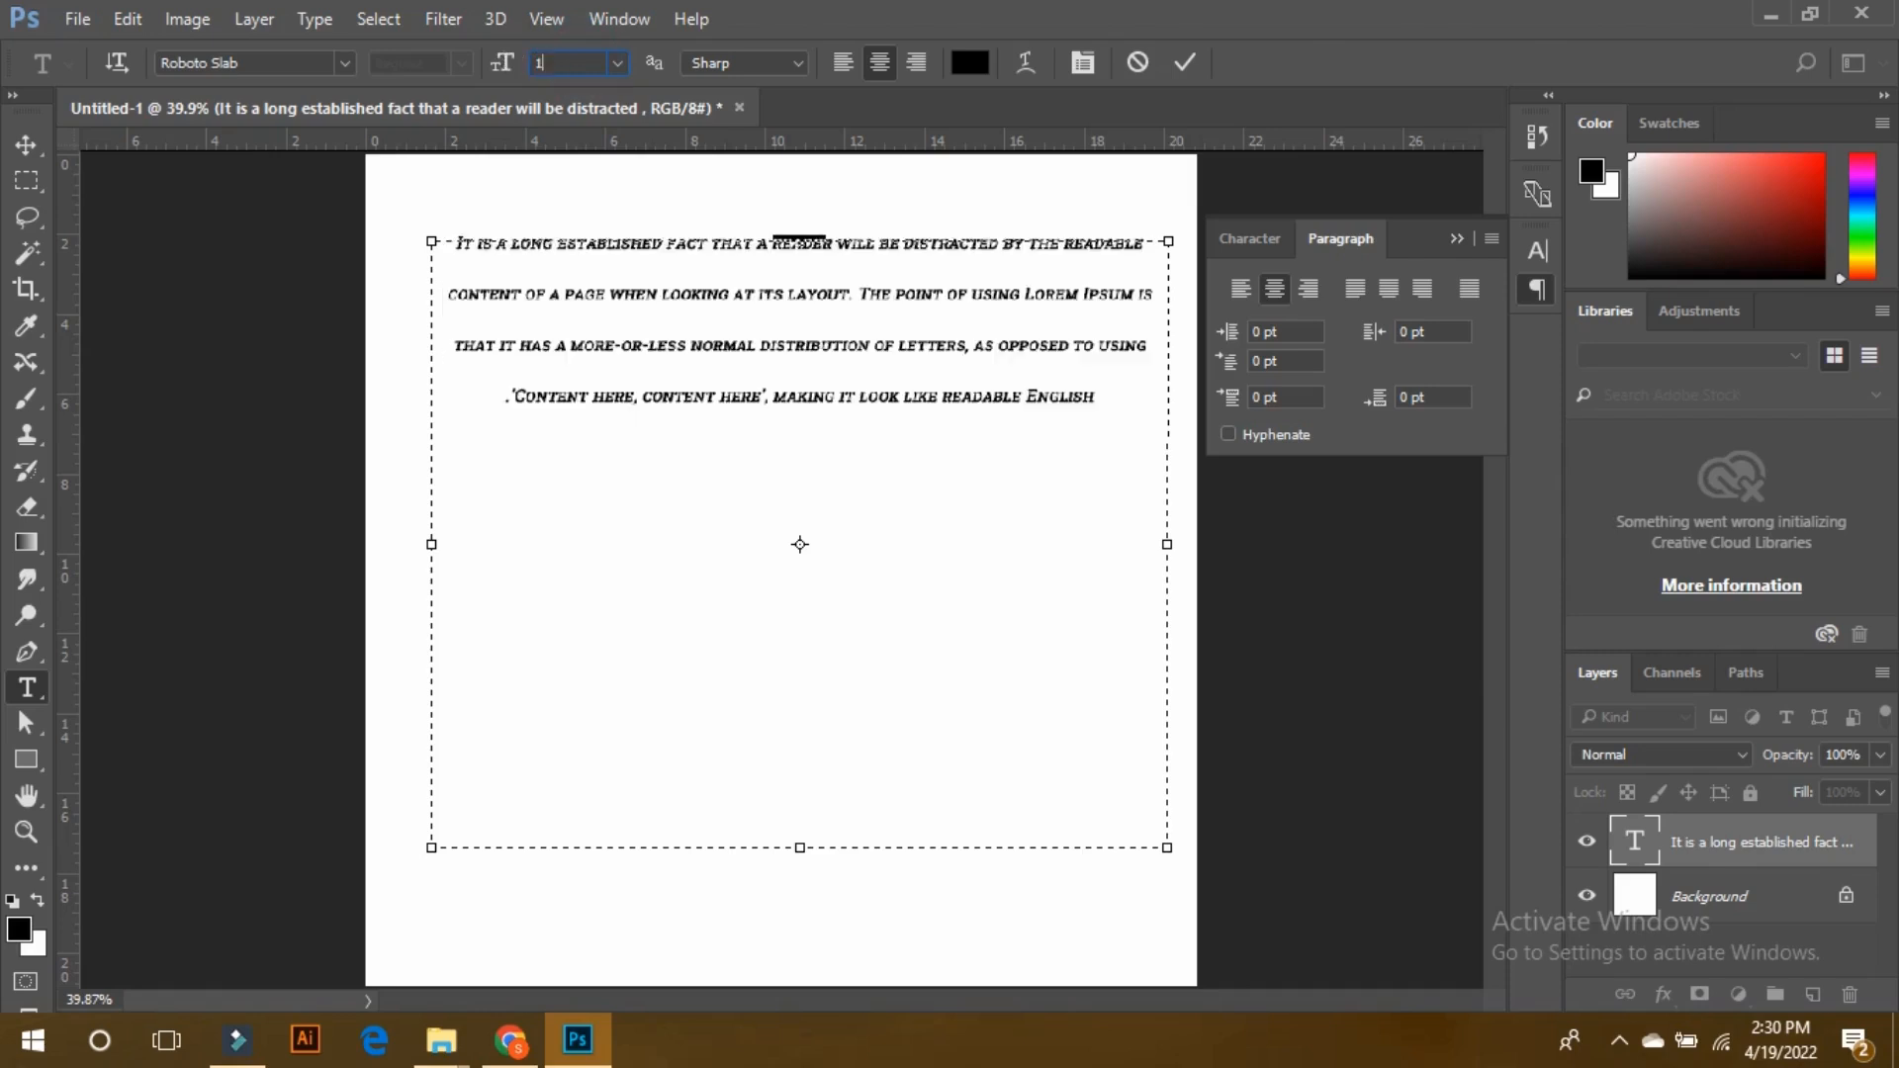
{"action": "type", "text": "100"}
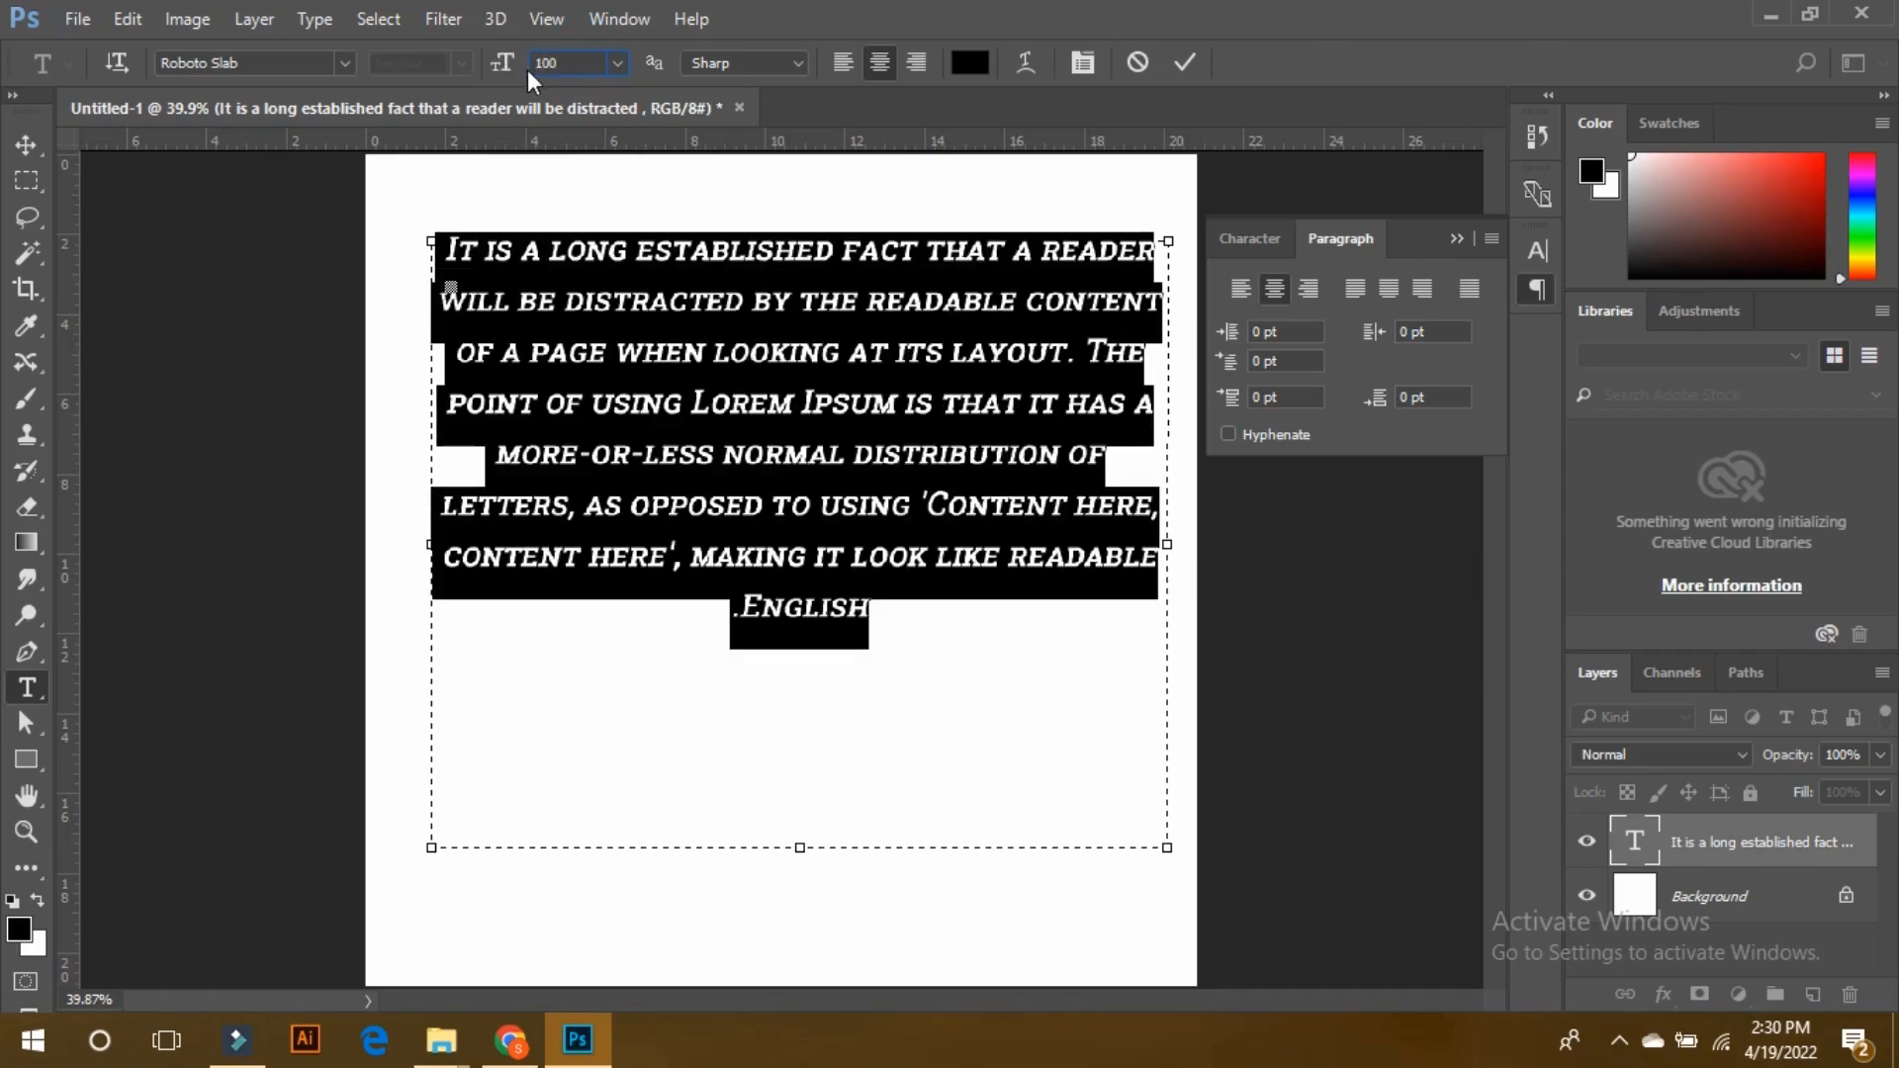
Move the passage slightly down and to the left, and shorten its text box from the bottom to just below the last line.
{"action": "left_click", "coordinate": [27, 144]}
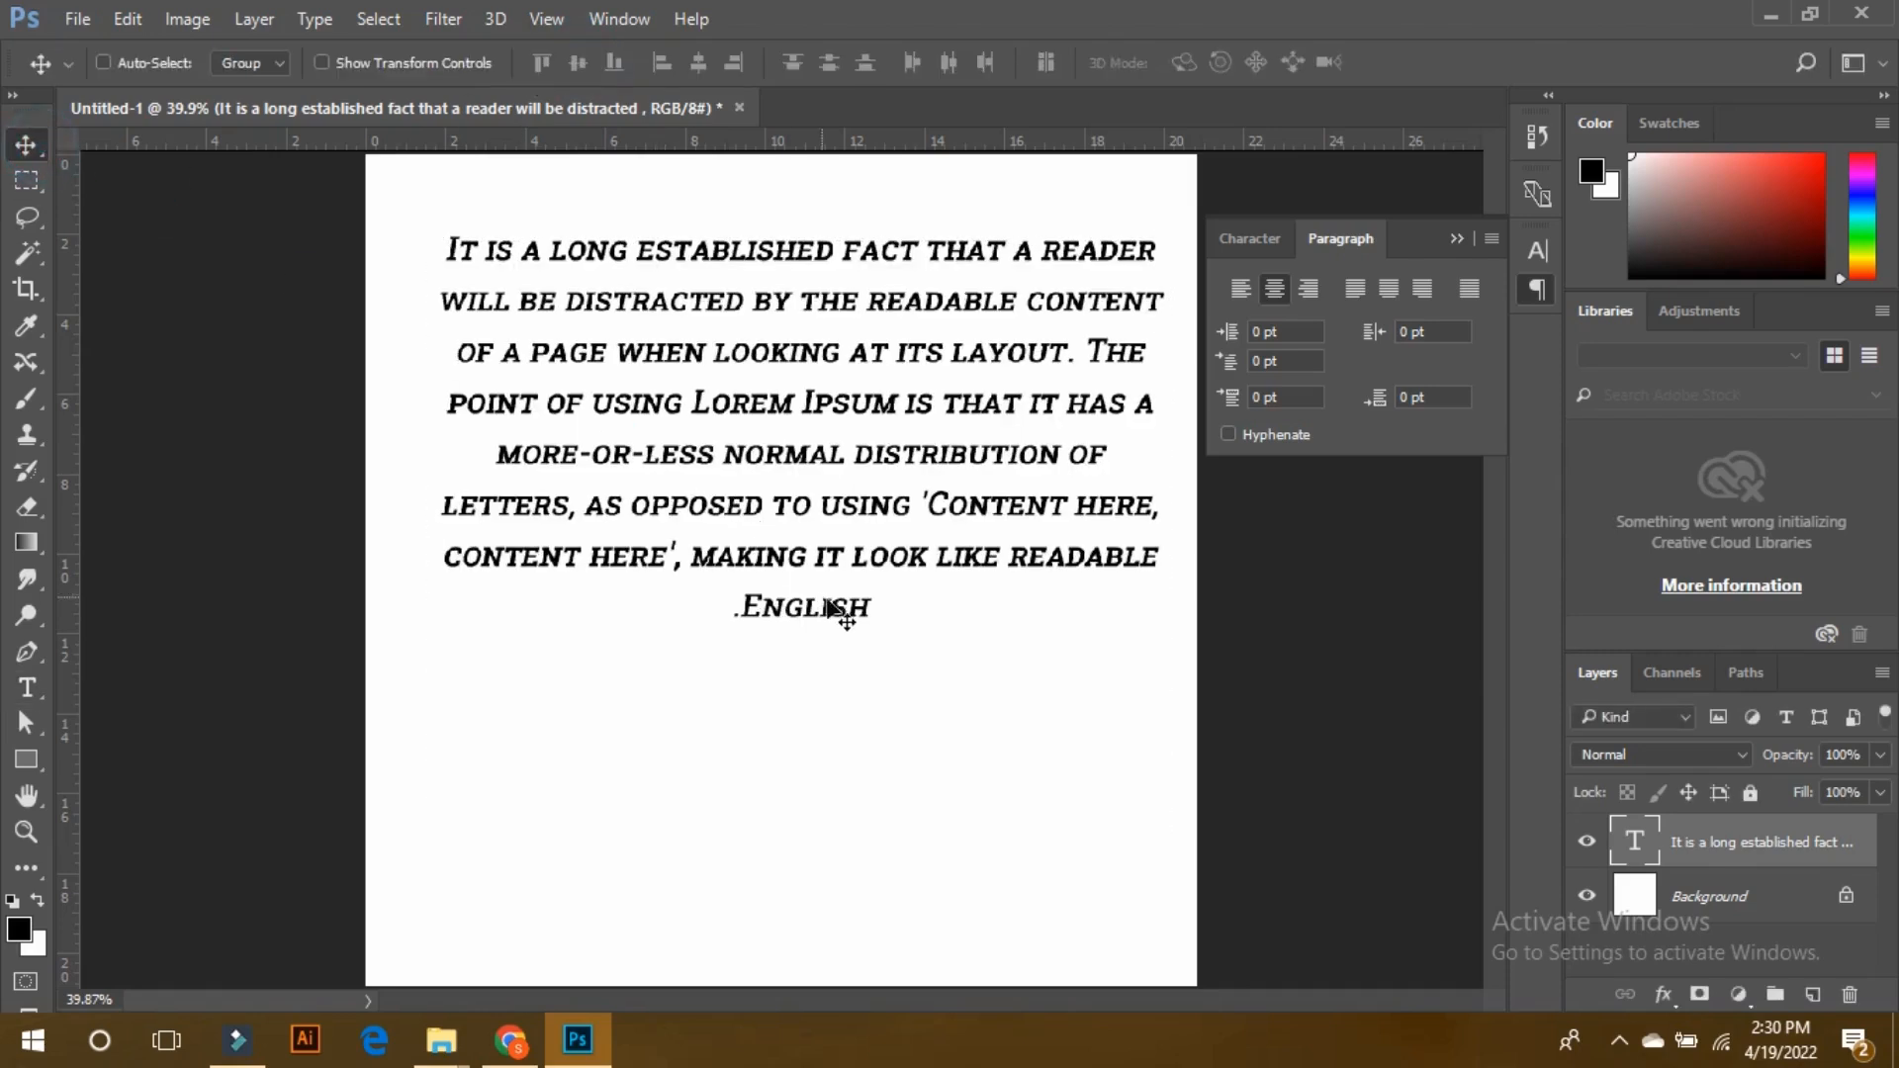
{"action": "left_click_drag", "start_coordinate": [829, 402], "coordinate": [813, 420]}
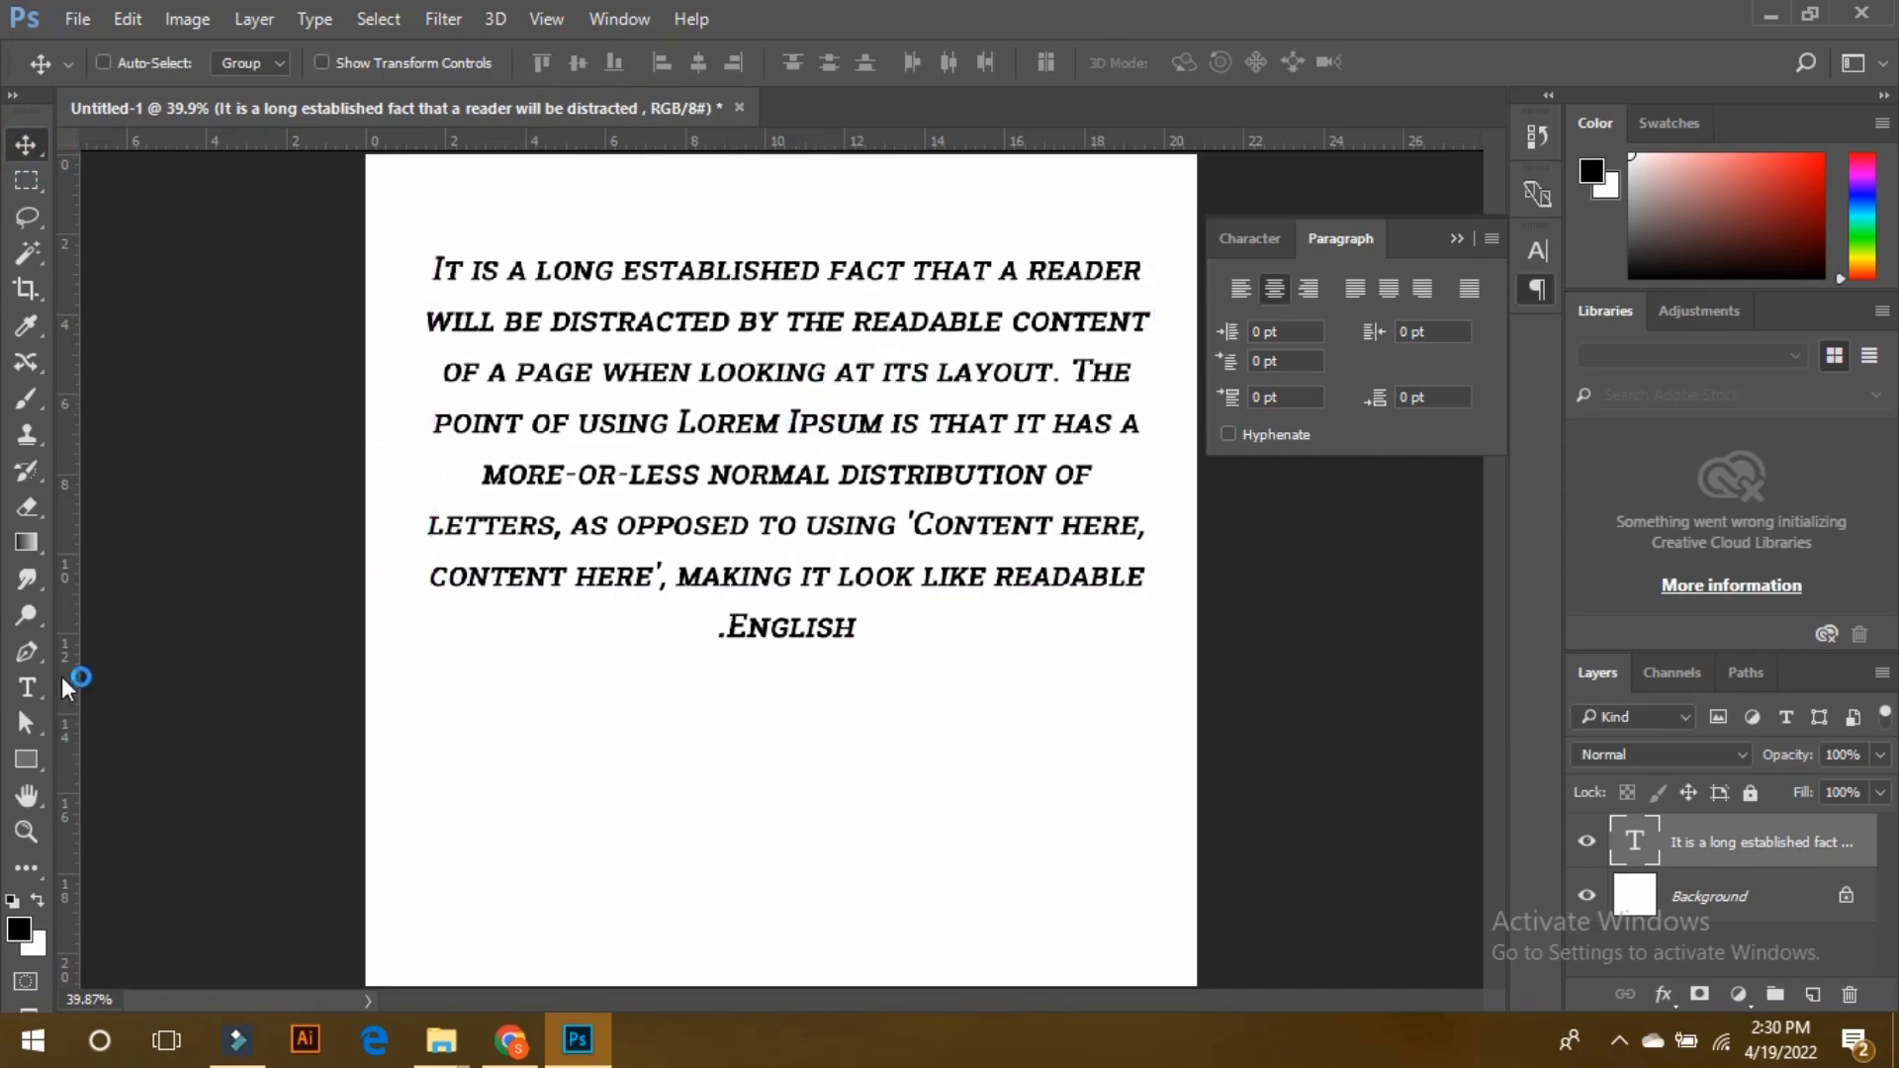
{"action": "left_click", "coordinate": [26, 688]}
{"action": "left_click", "coordinate": [615, 423]}
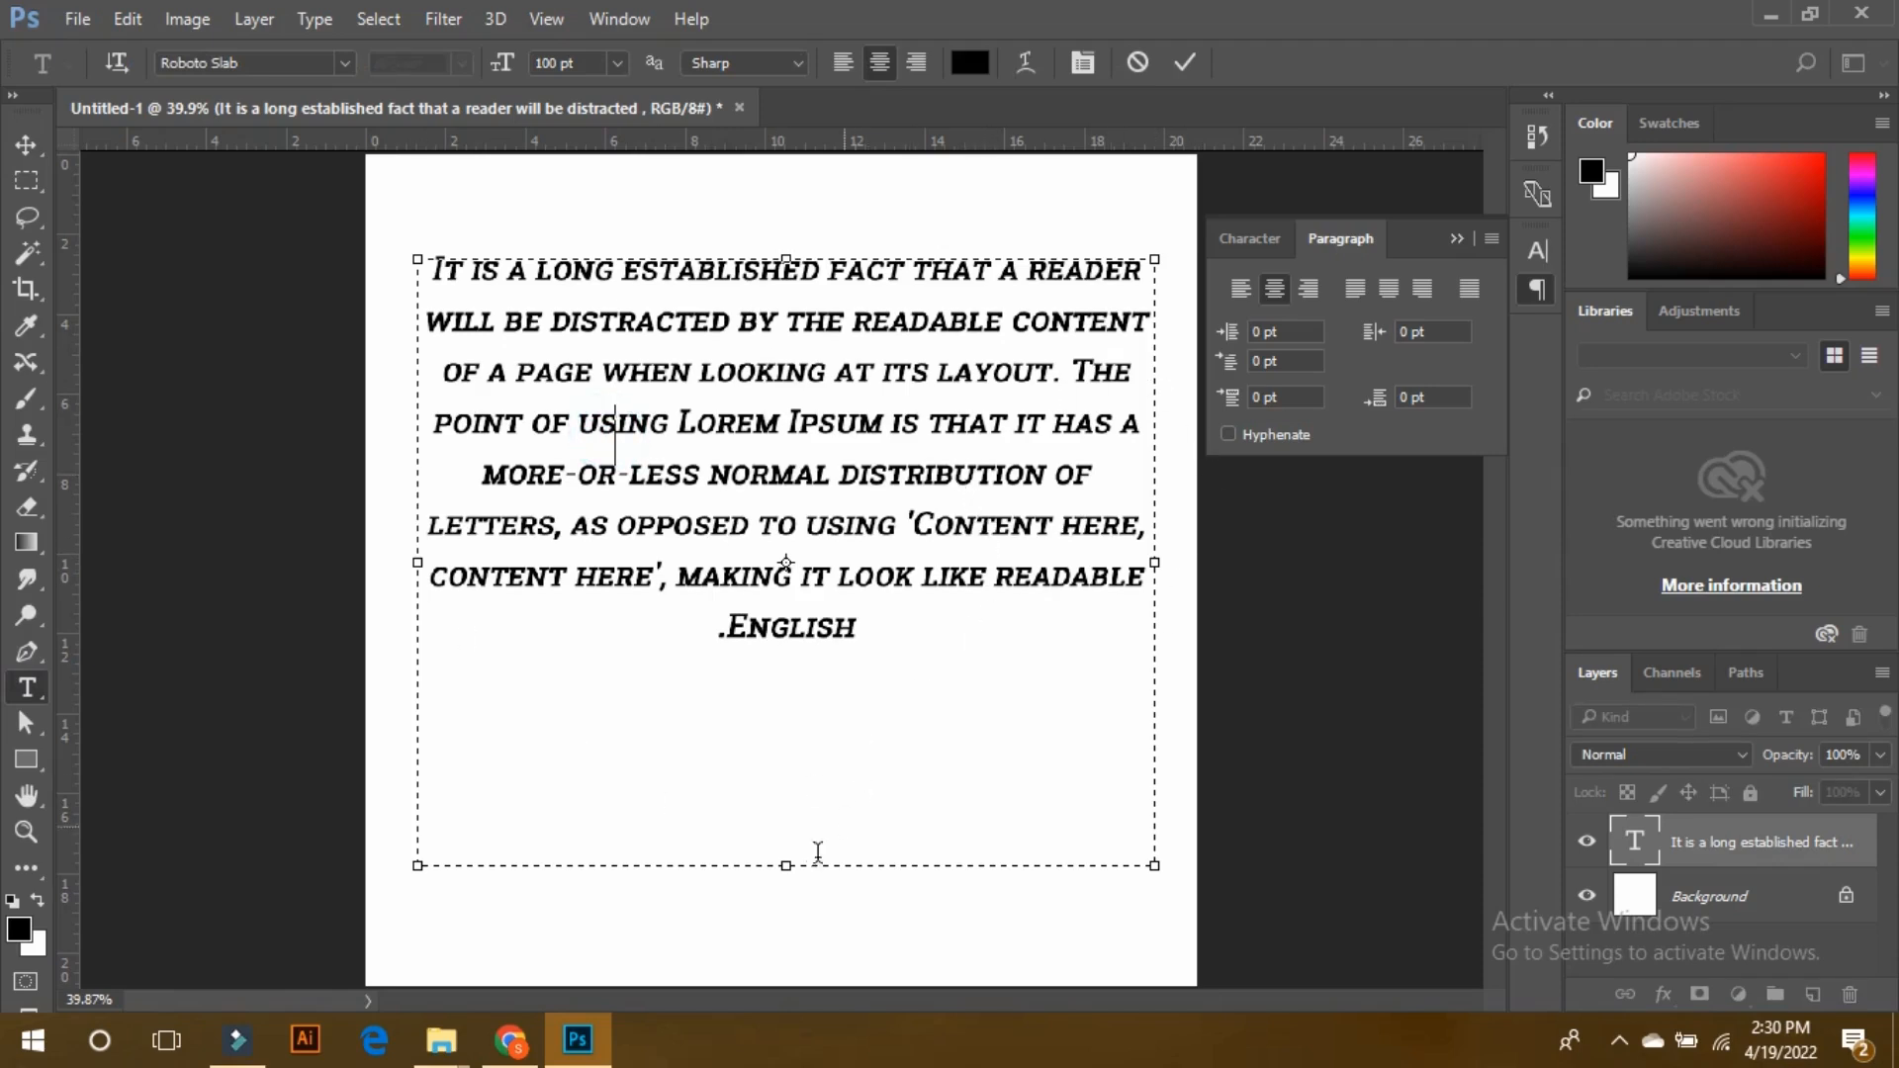
{"action": "left_click_drag", "start_coordinate": [779, 875], "coordinate": [783, 660]}
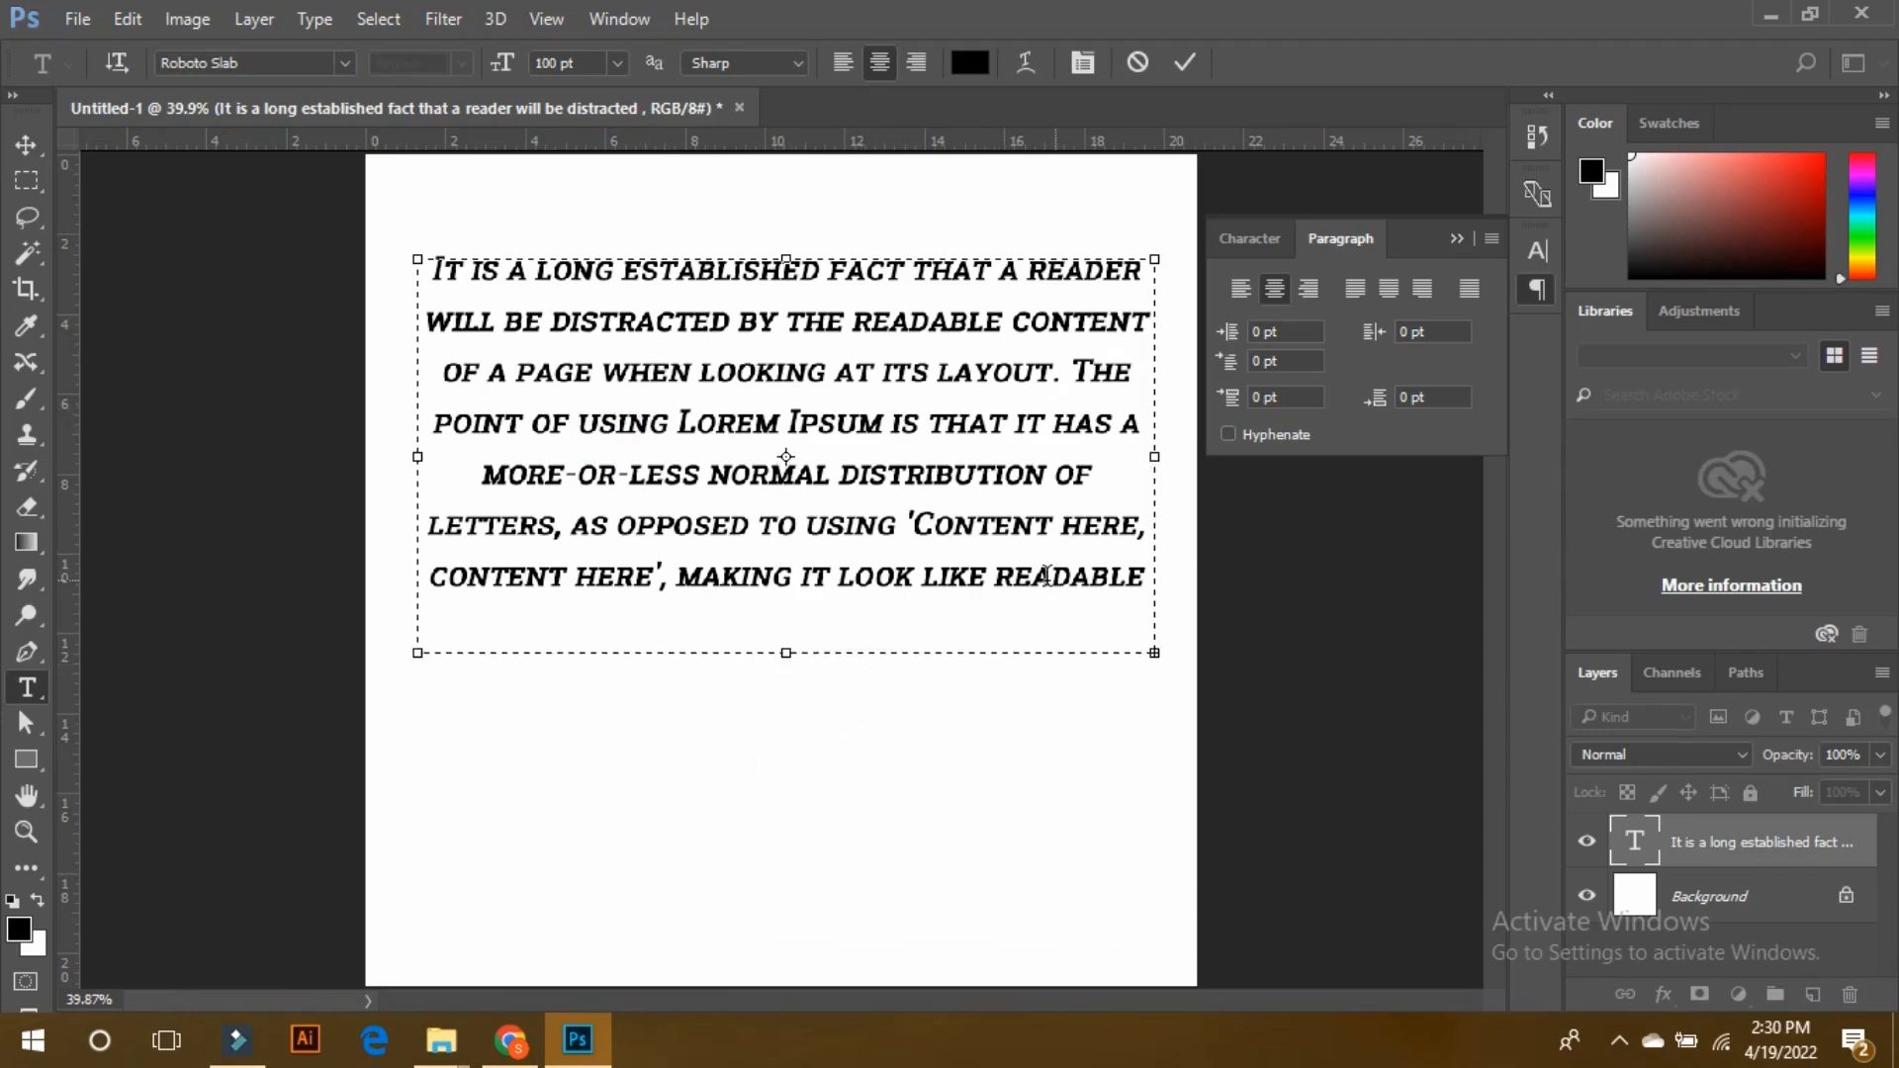
Try left and right alignment on the whole passage, and return it to centered.
{"action": "key", "text": "ctrl+a"}
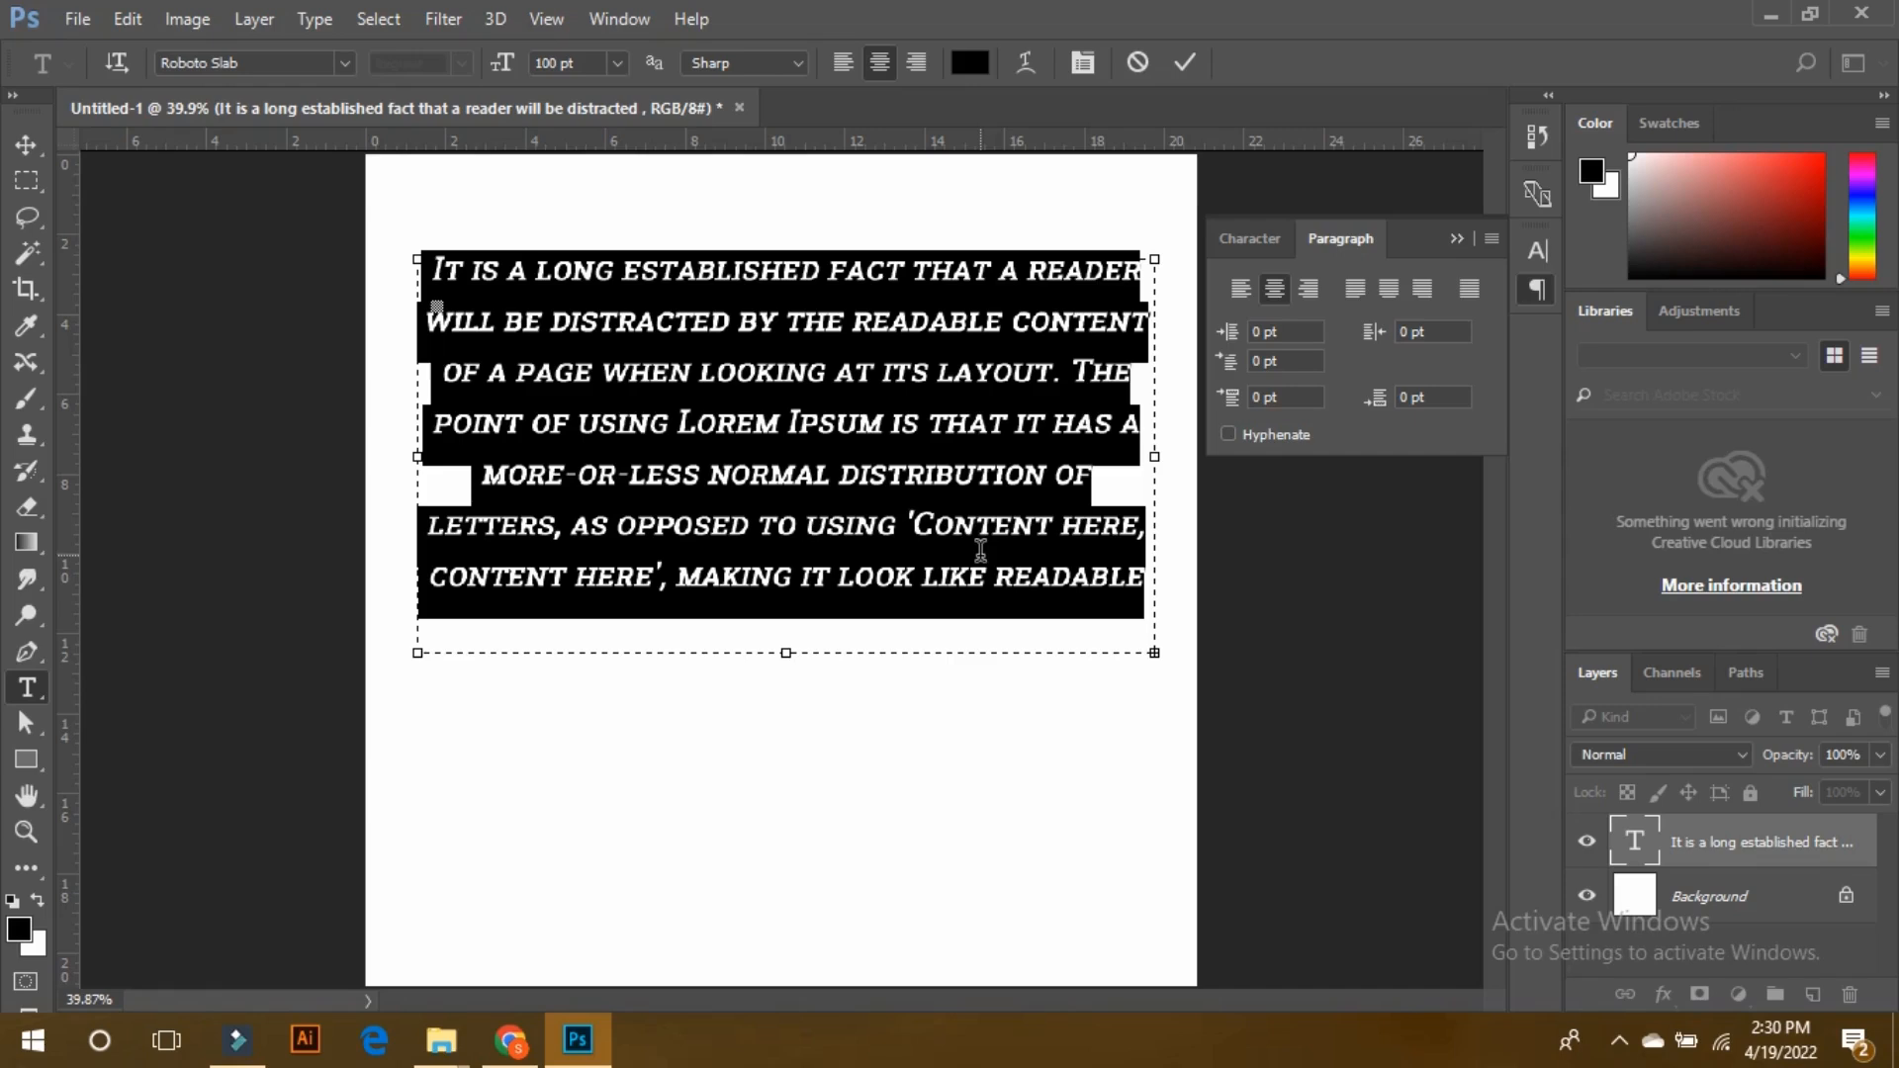
{"action": "left_click", "coordinate": [841, 62]}
{"action": "left_click", "coordinate": [916, 62]}
{"action": "left_click", "coordinate": [890, 59]}
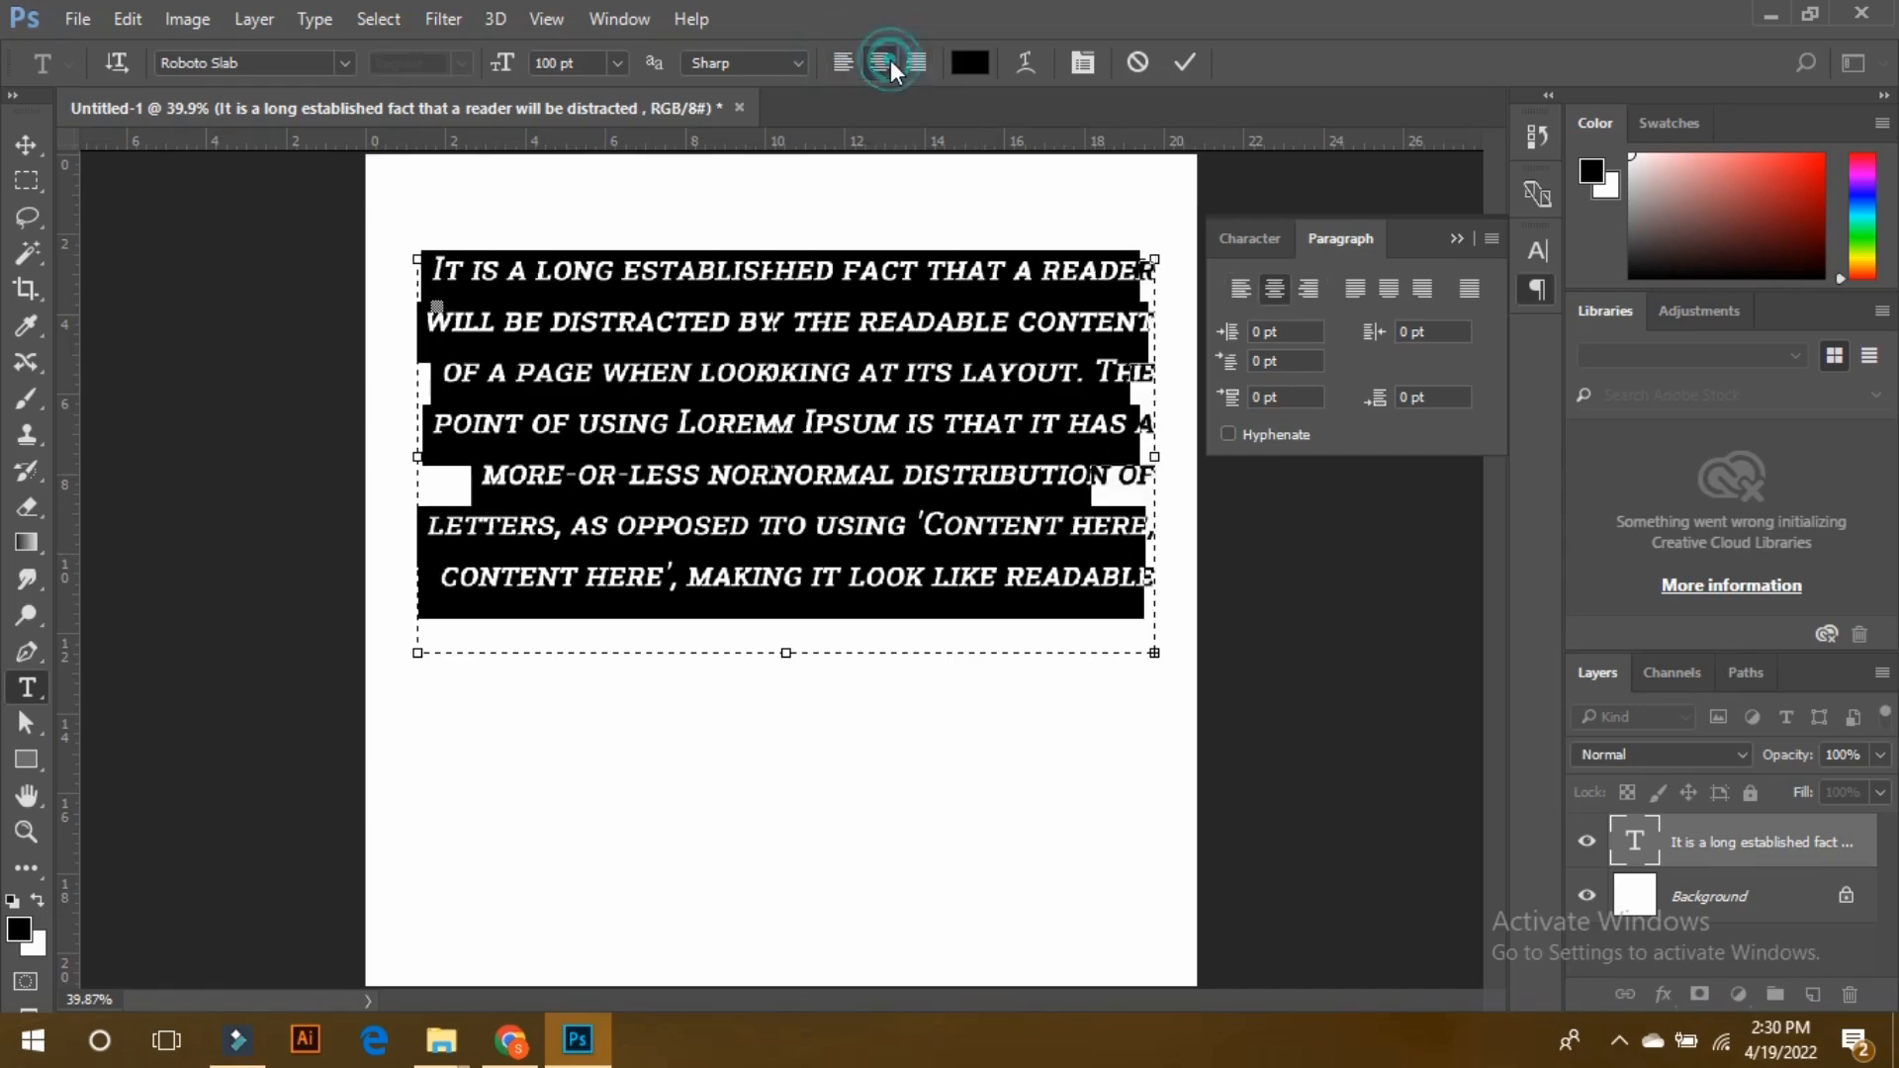
{"action": "left_click", "coordinate": [850, 62]}
{"action": "left_click", "coordinate": [883, 63]}
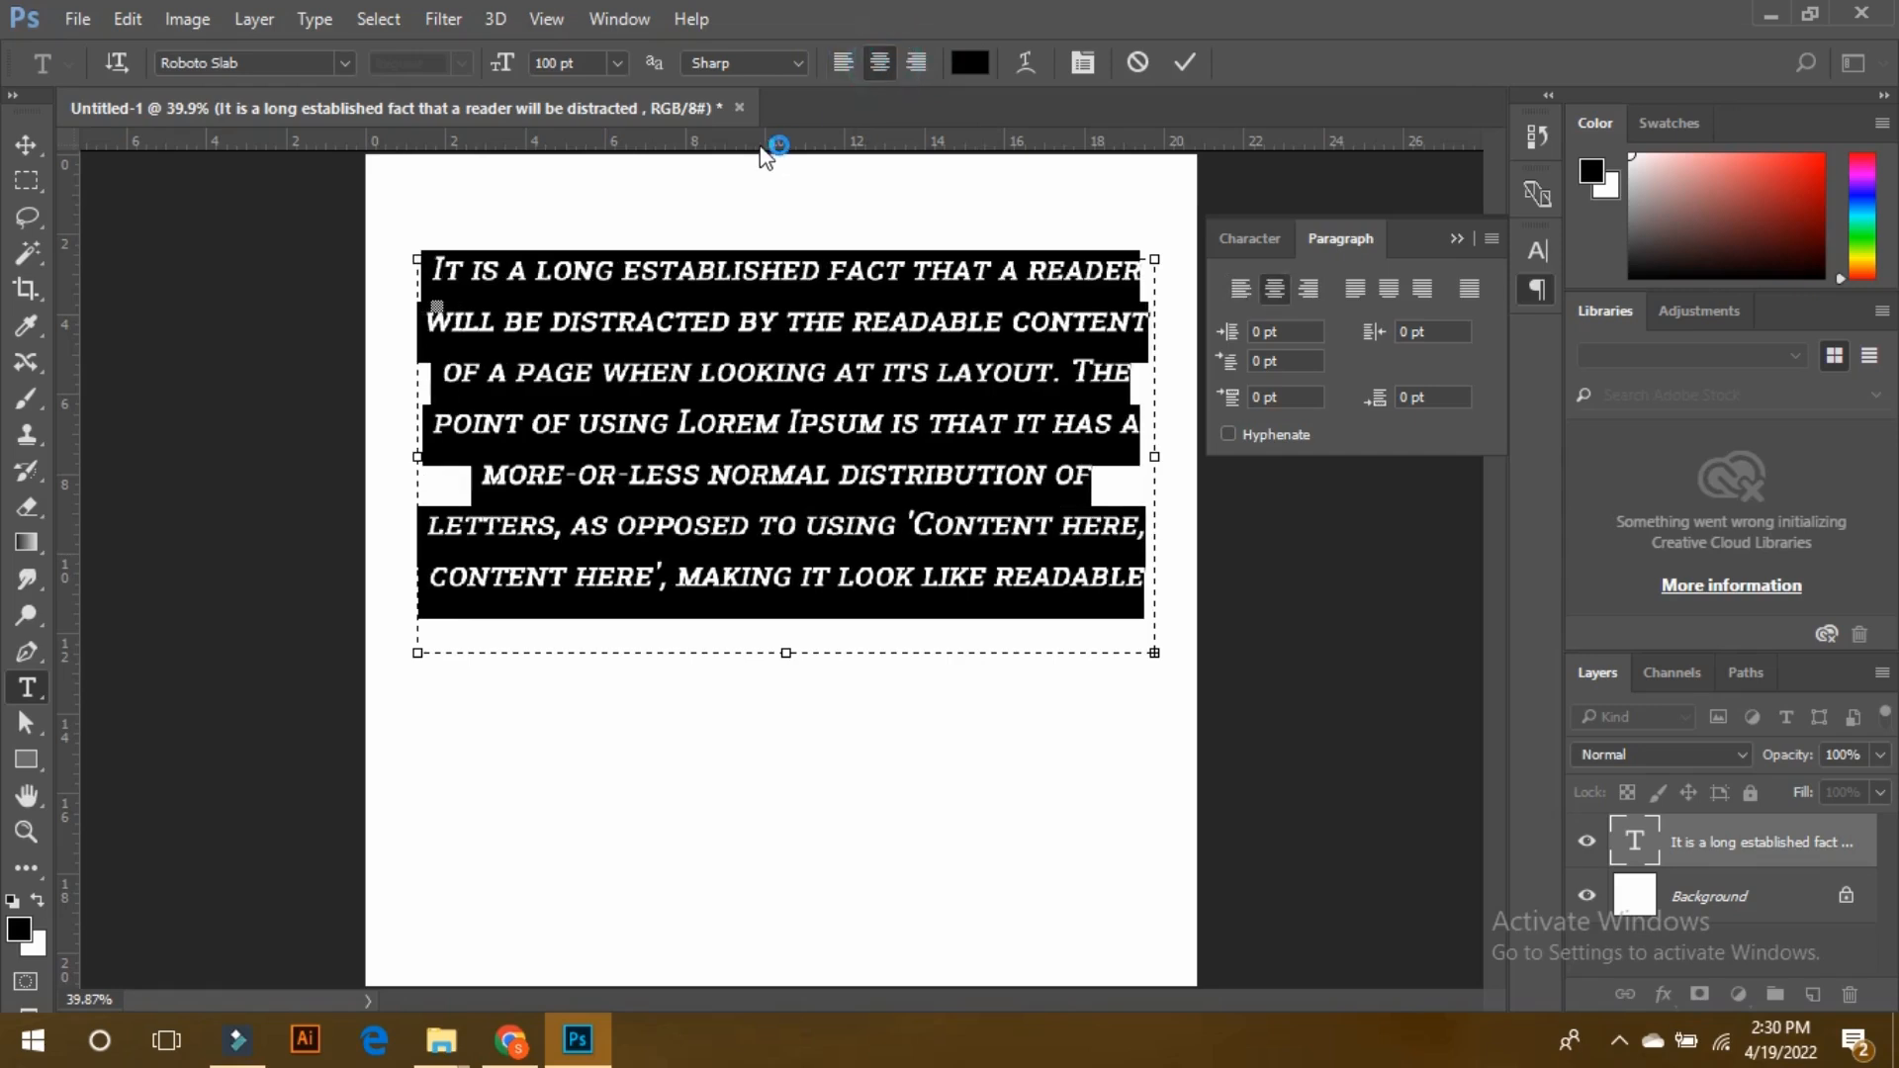
{"action": "left_click", "coordinate": [16, 152]}
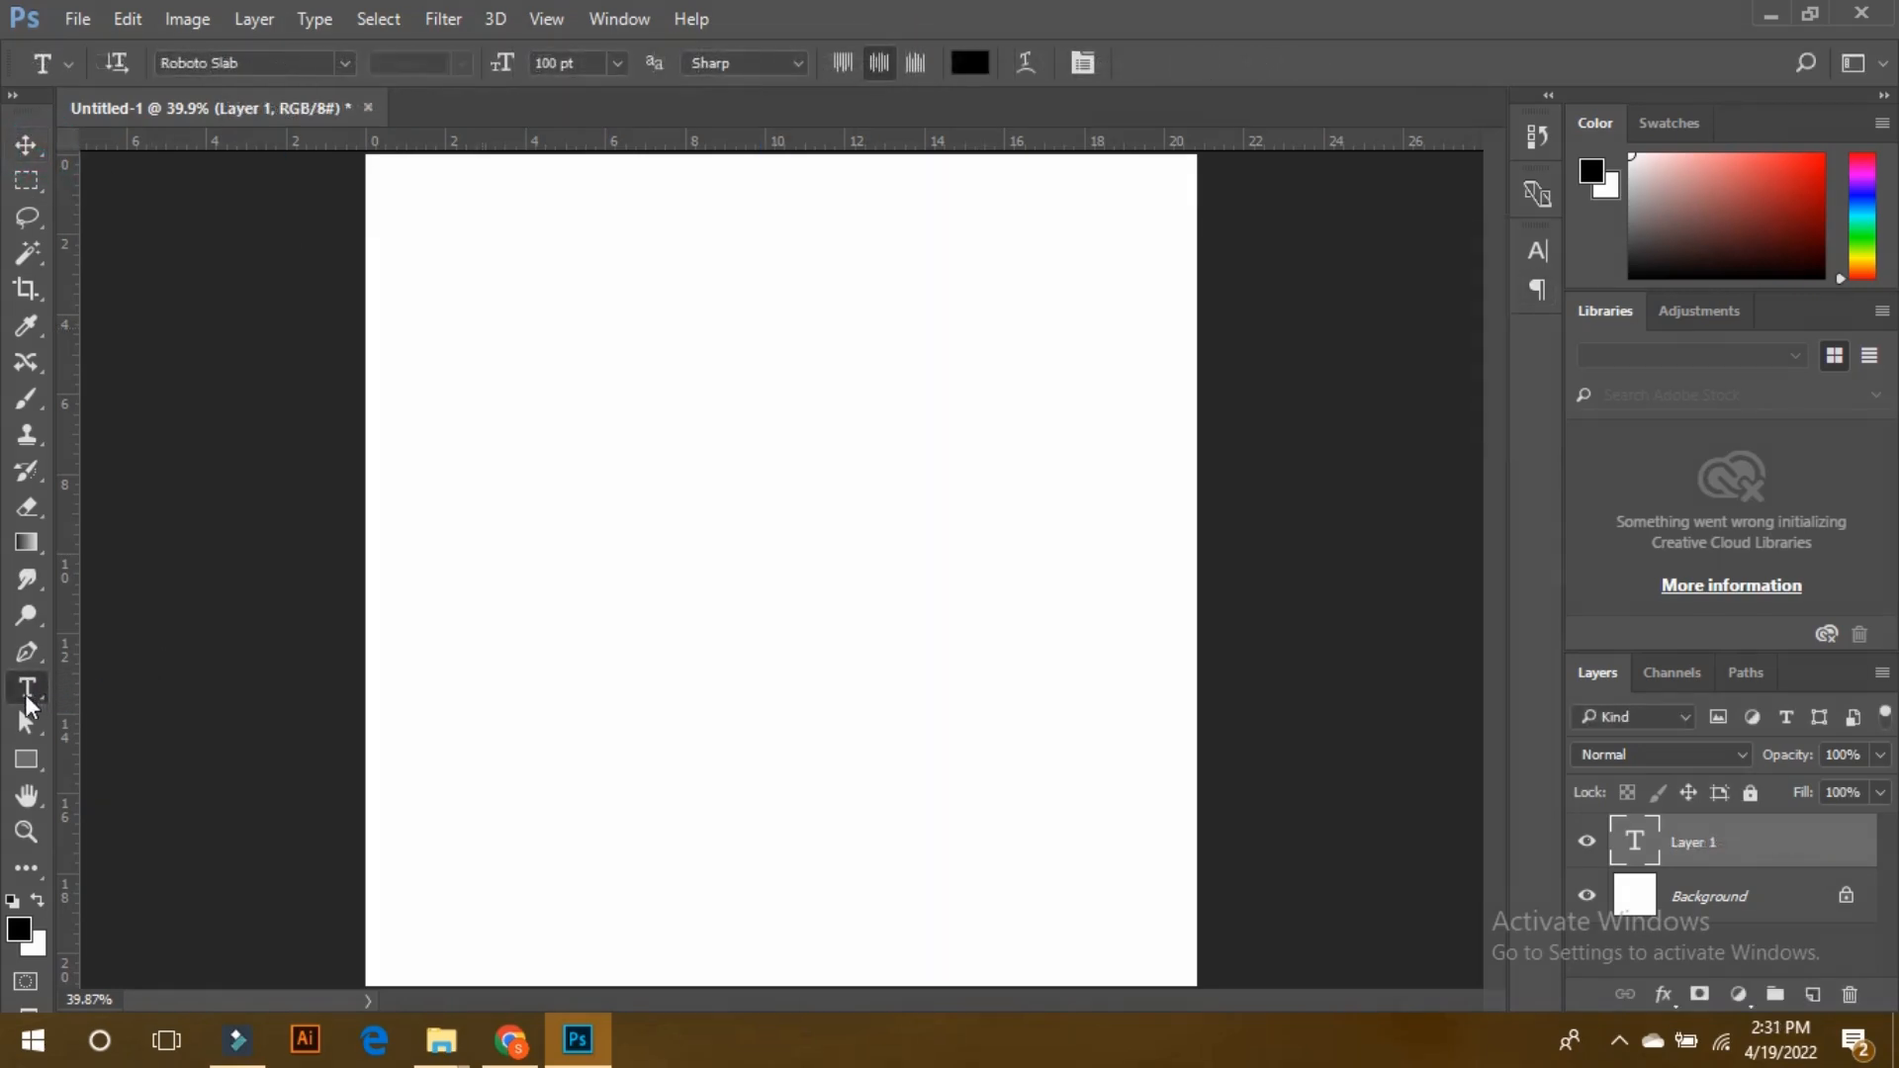
Add the text "Hello World" on the upper part of the empty canvas with the Vertical Type tool.
{"action": "left_click", "coordinate": [26, 695]}
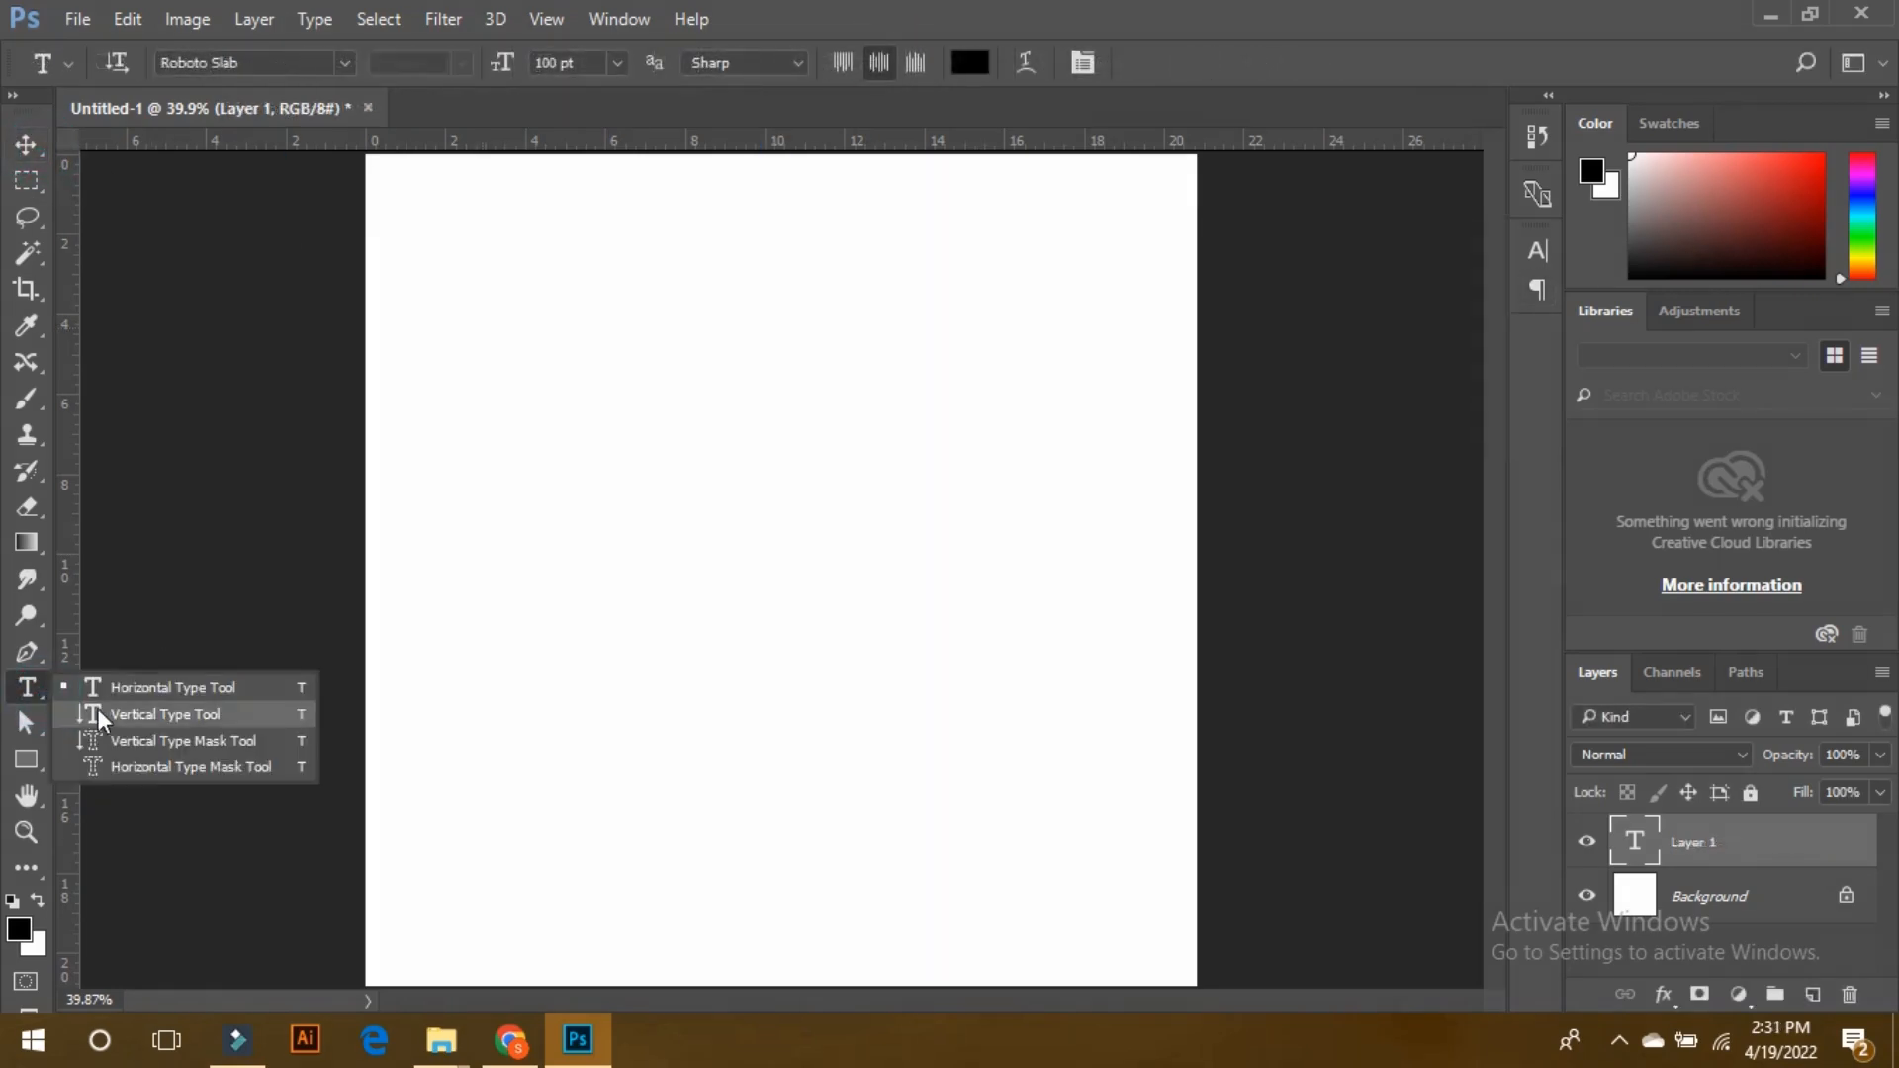
{"action": "left_click", "coordinate": [129, 714]}
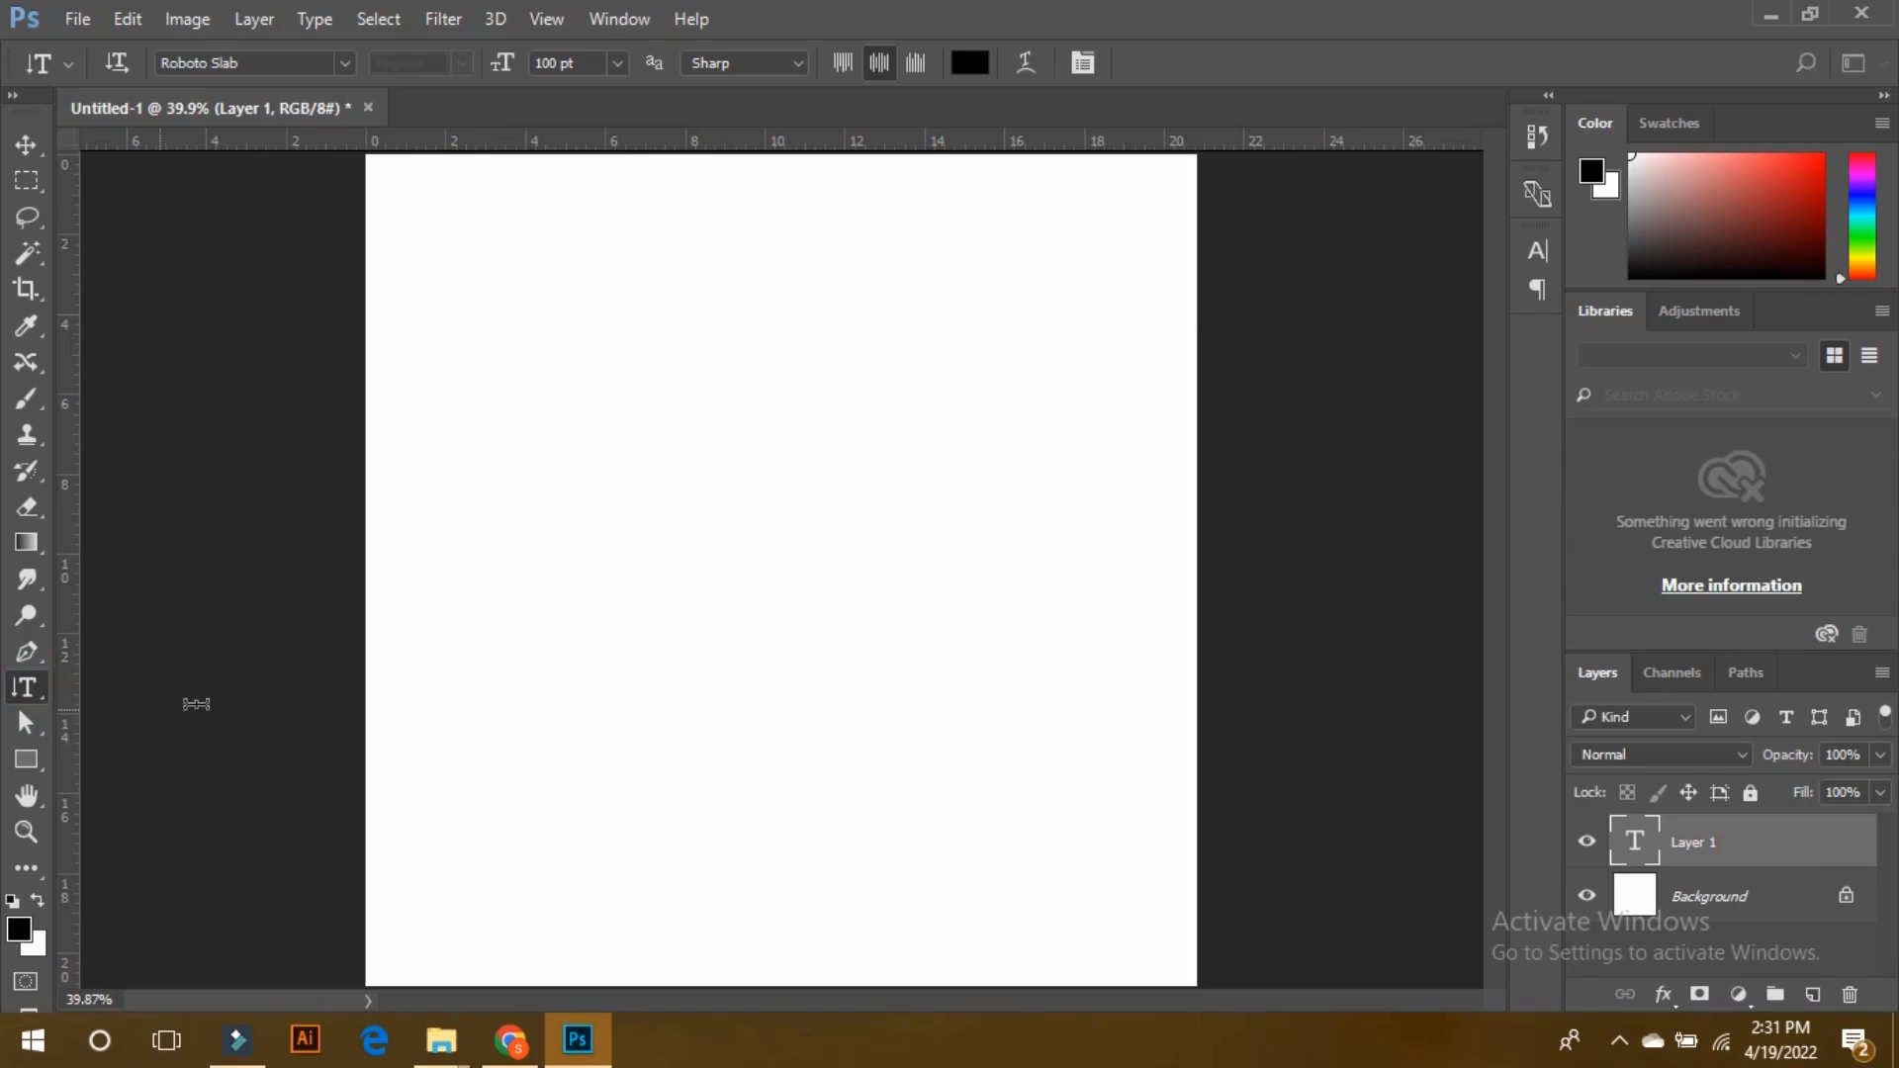
{"action": "left_click", "coordinate": [644, 368]}
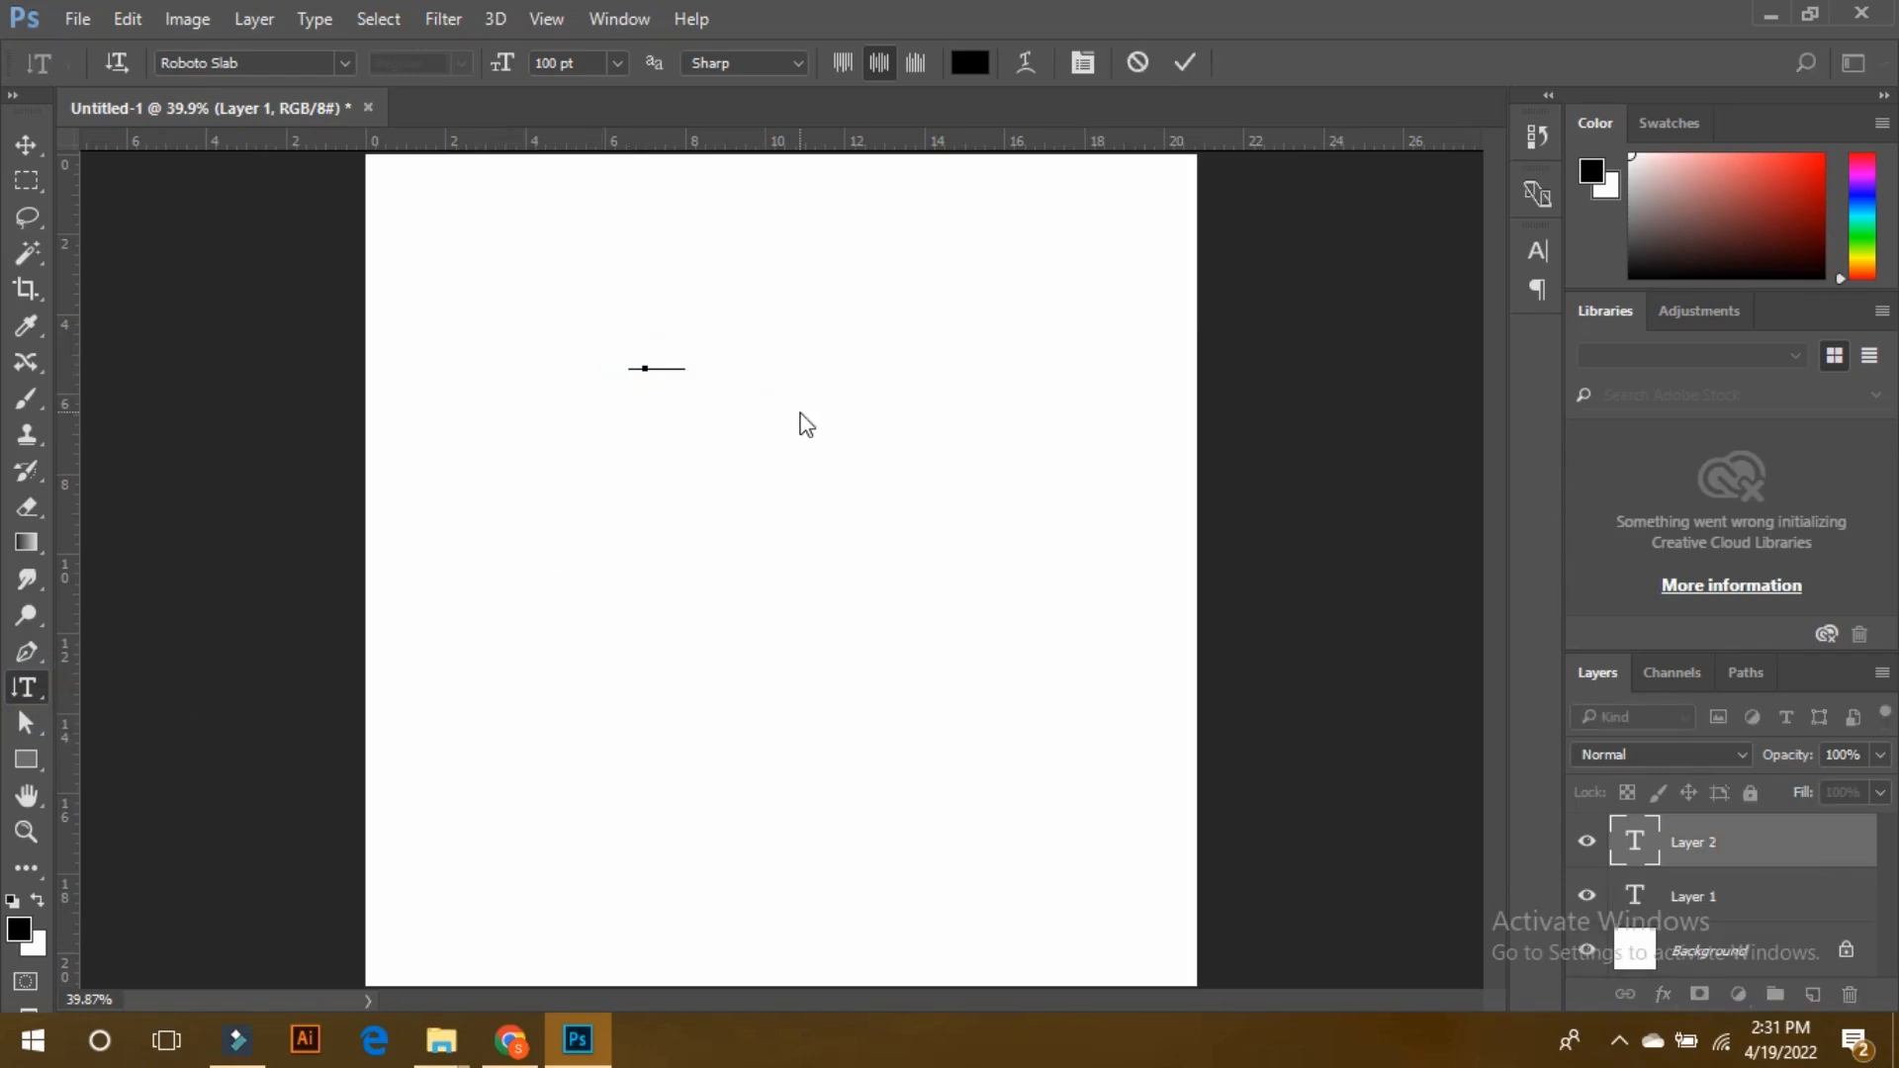
{"action": "type", "text": "Hello"}
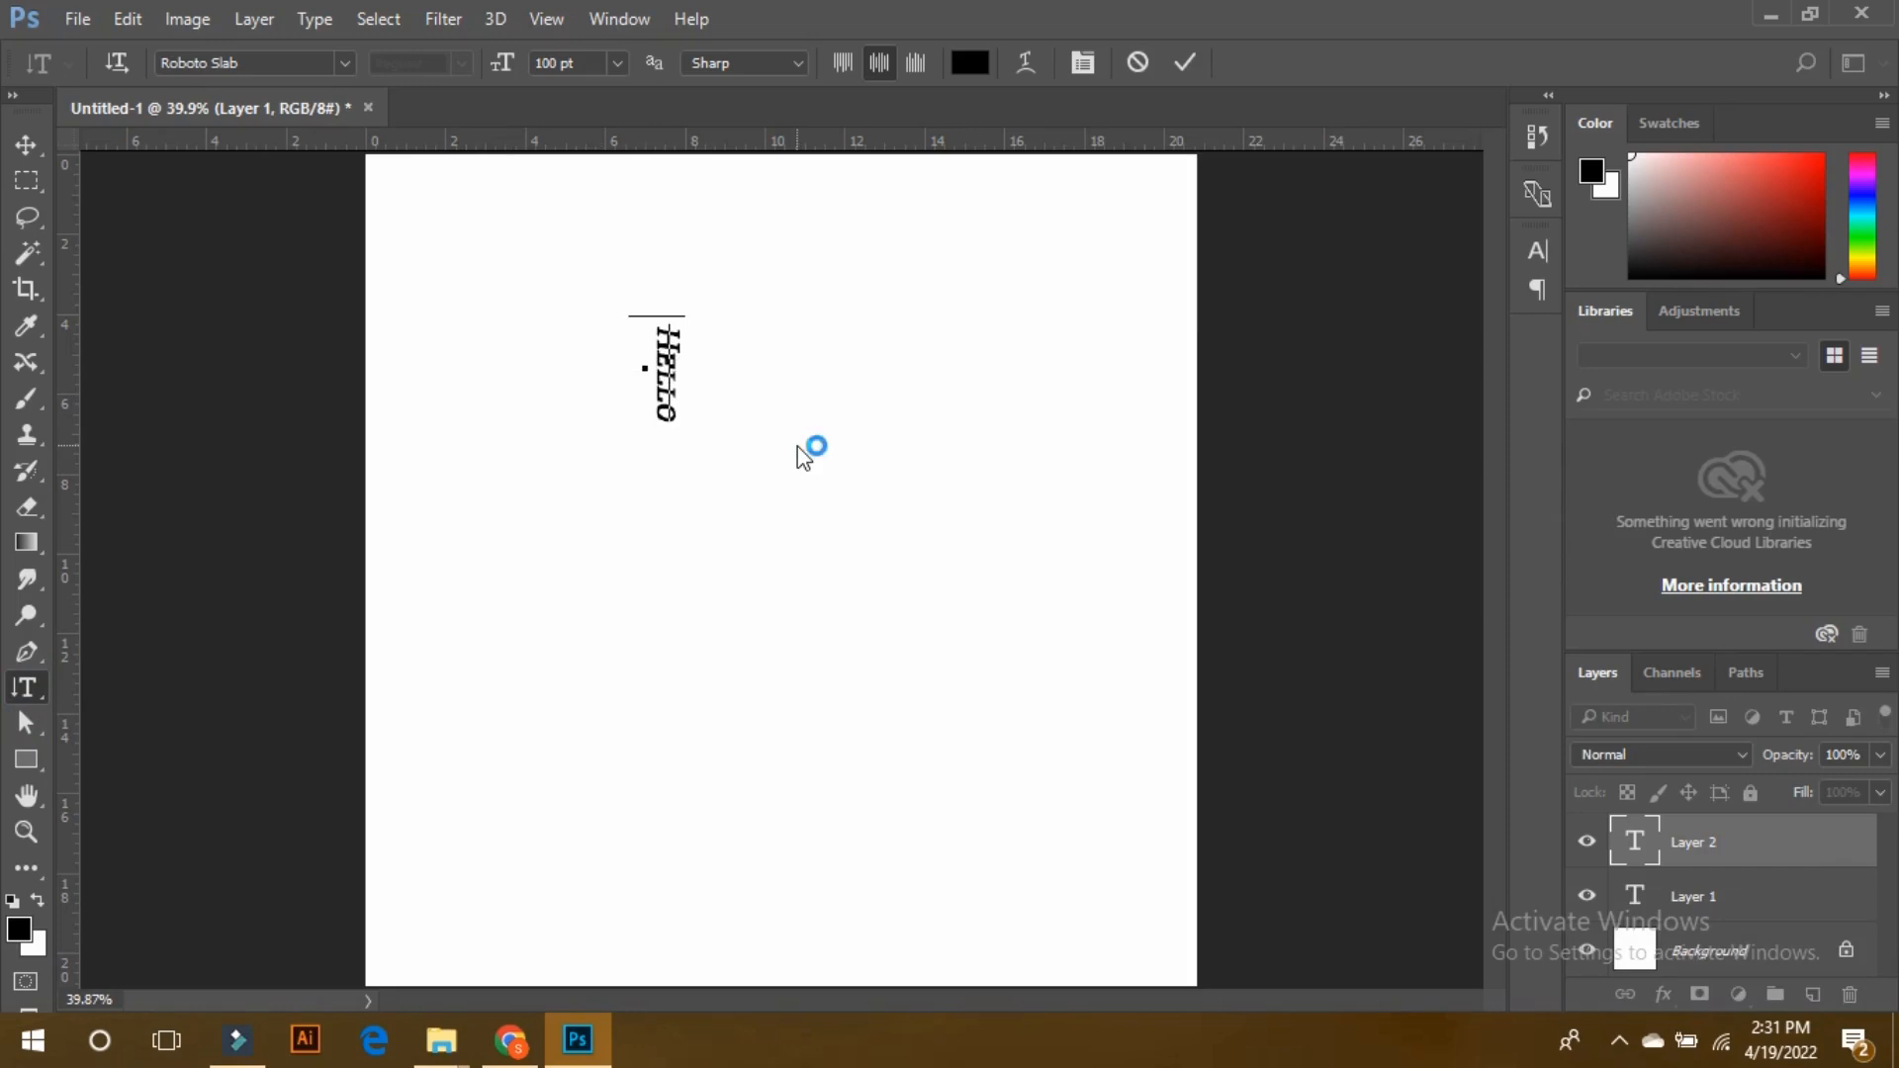
{"action": "type", "text": " World"}
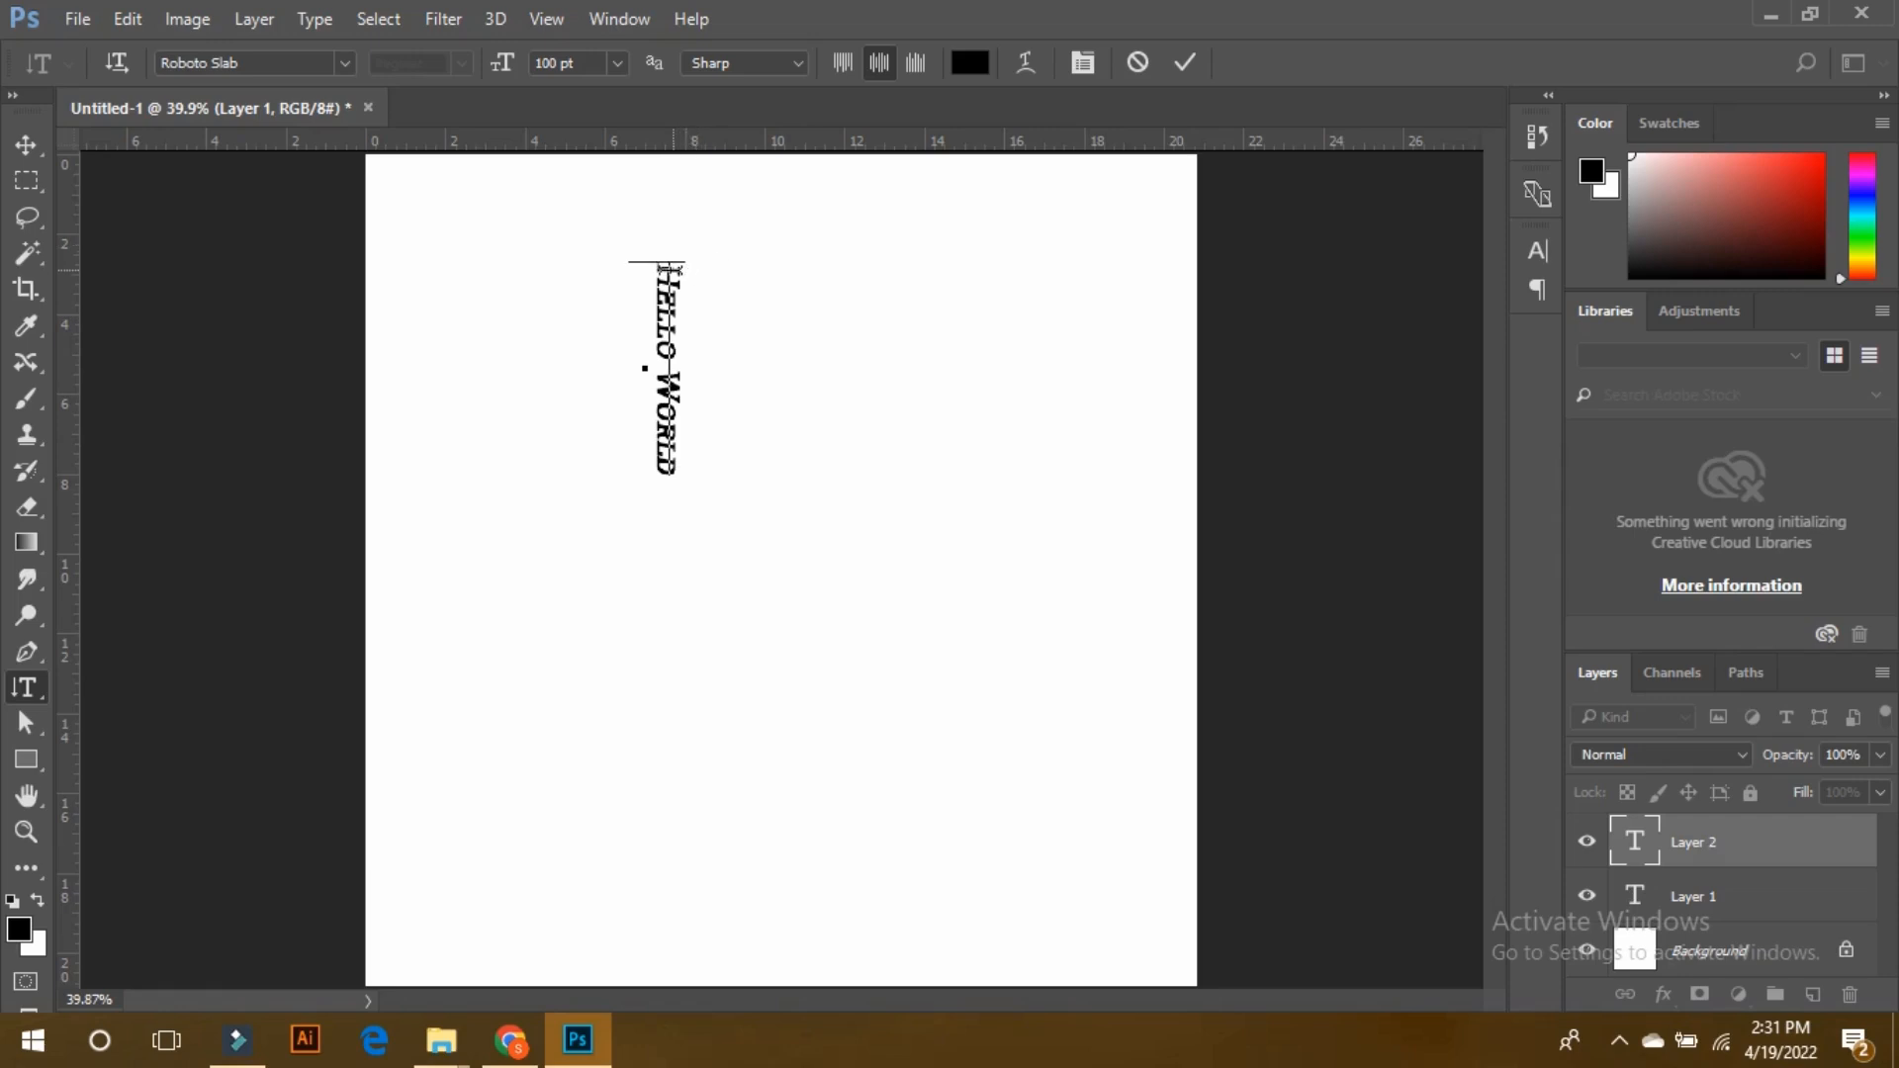
Remove Small Caps, Superscript and Faux Italic from the vertical "Hello World" text and move it down the canvas.
{"action": "key", "text": "ctrl+a"}
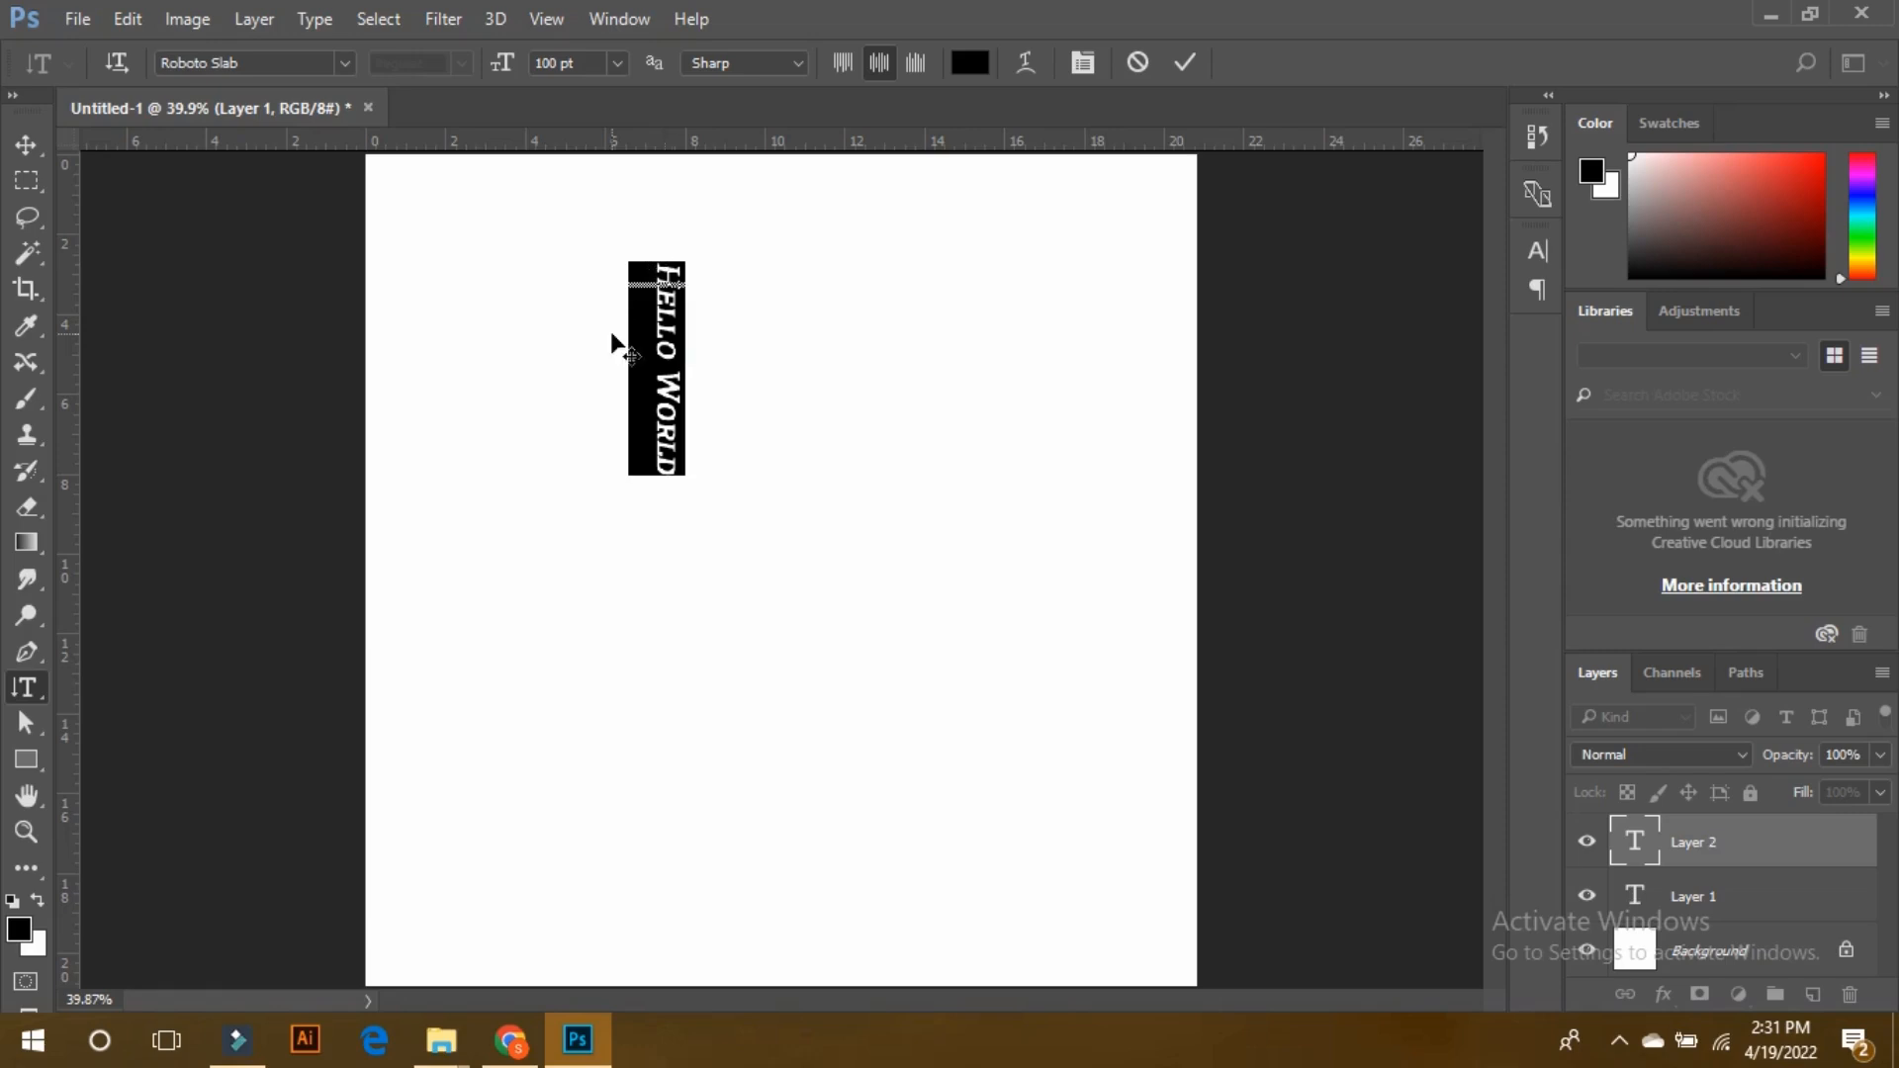
{"action": "key", "text": "ctrl"}
{"action": "key", "text": "ctrl+t"}
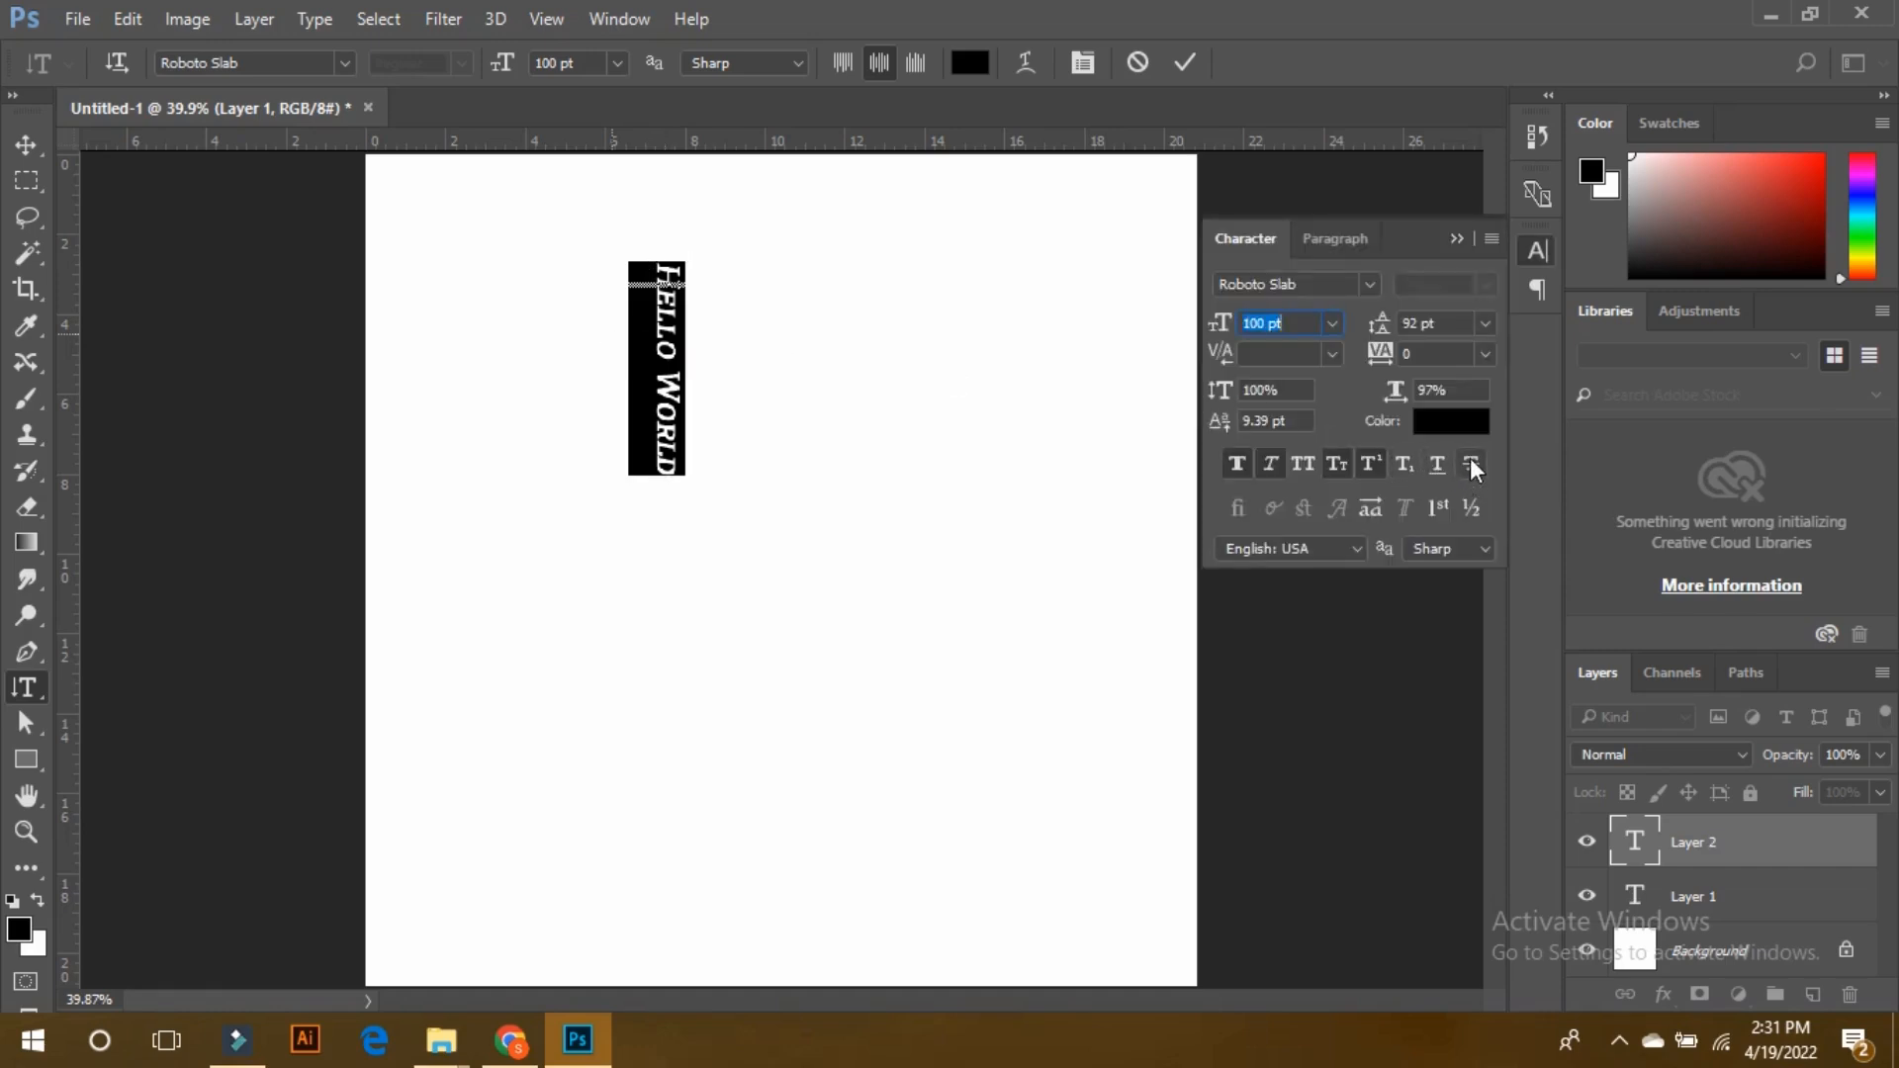
{"action": "left_click", "coordinate": [1348, 463]}
{"action": "left_click", "coordinate": [1342, 464]}
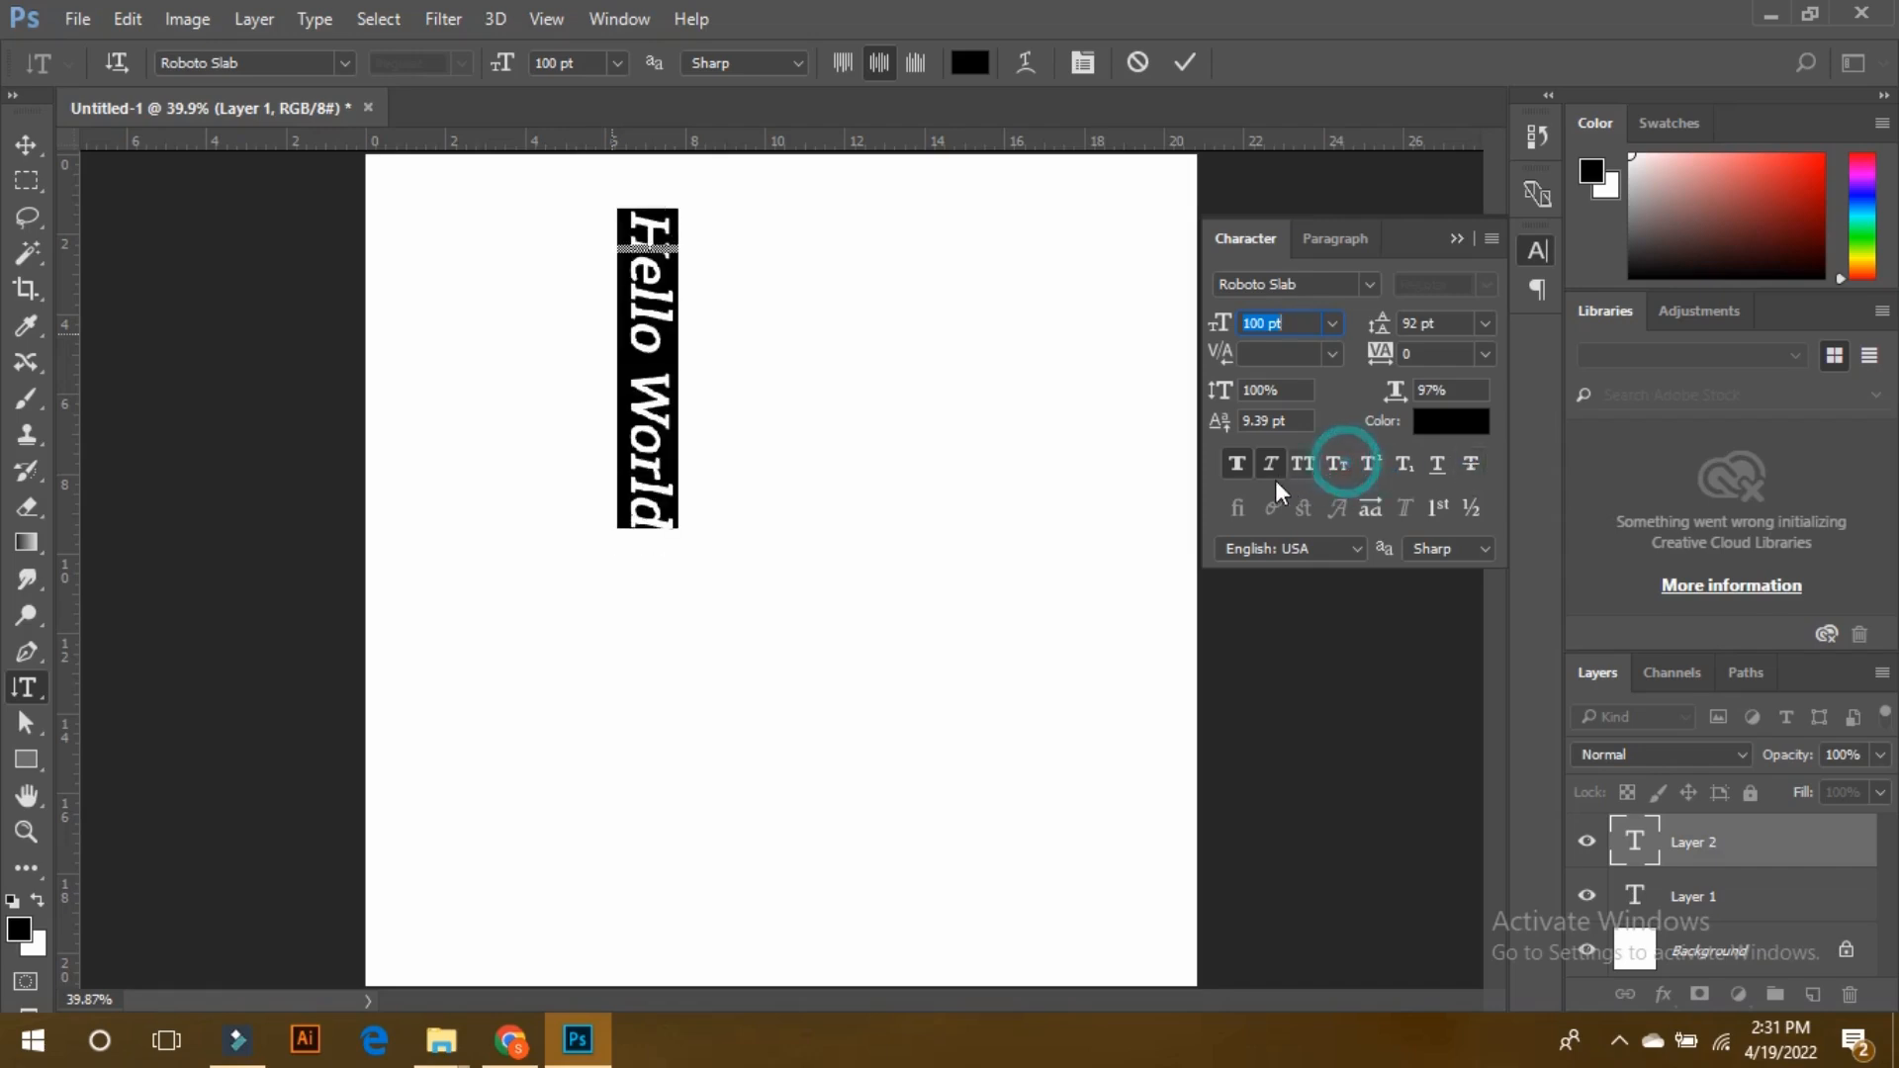
{"action": "left_click", "coordinate": [1274, 471]}
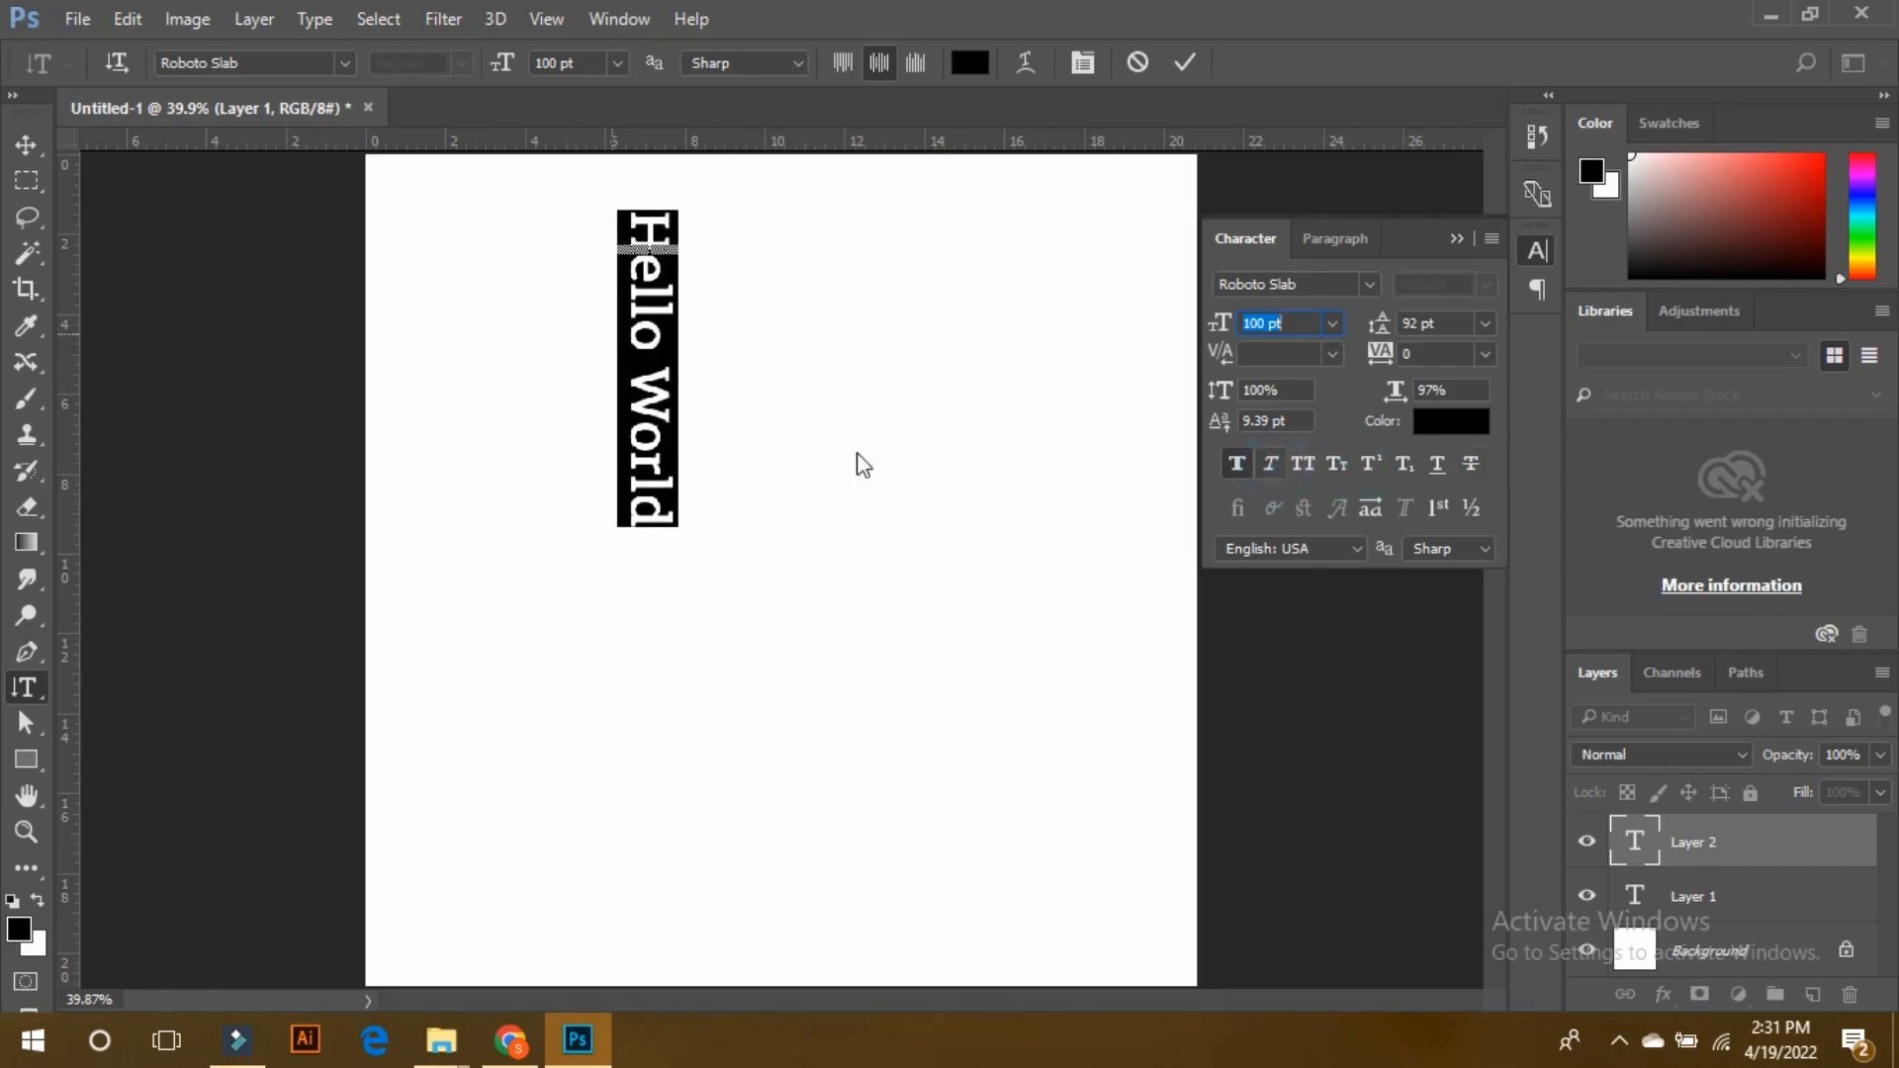
{"action": "left_click", "coordinate": [25, 145]}
{"action": "left_click_drag", "start_coordinate": [668, 335], "coordinate": [674, 497]}
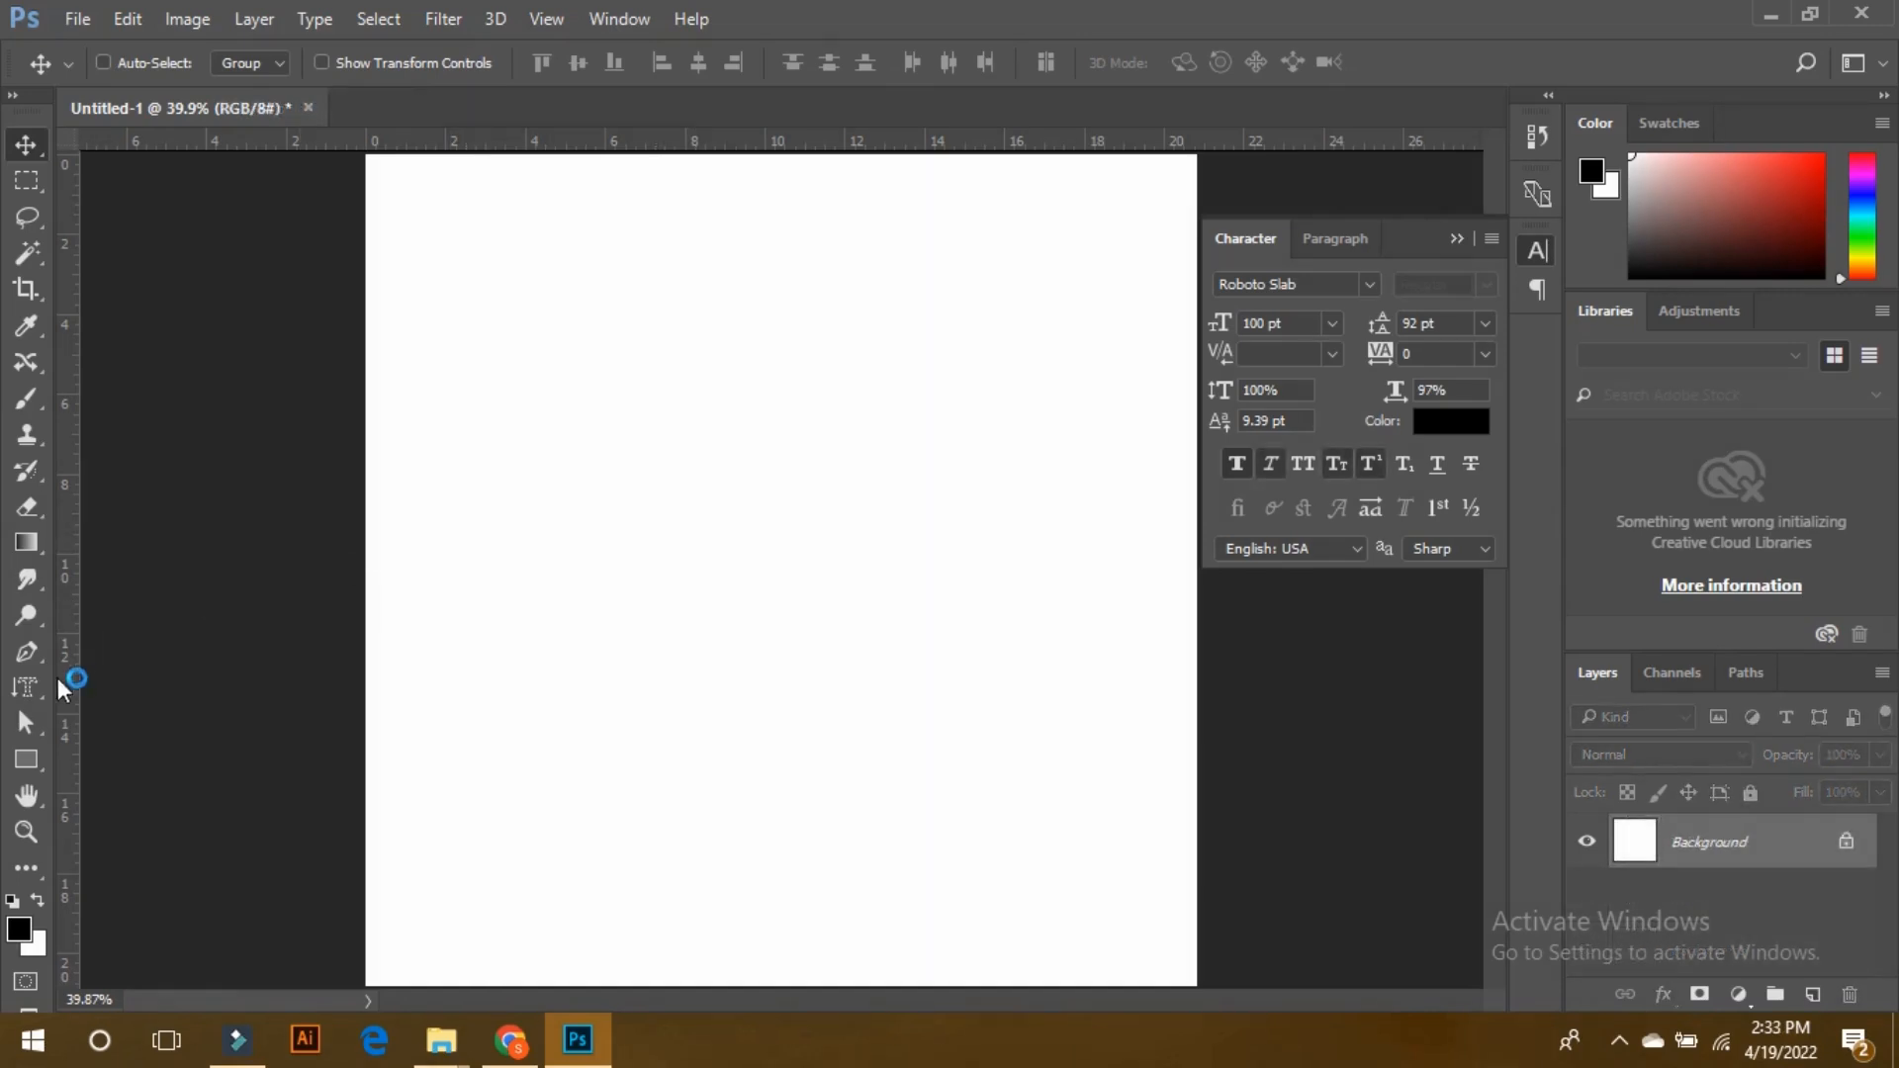
Create a new layer and make a vertical "Hello World" selection on it with the Vertical Type Mask tool.
{"action": "left_click", "coordinate": [25, 689]}
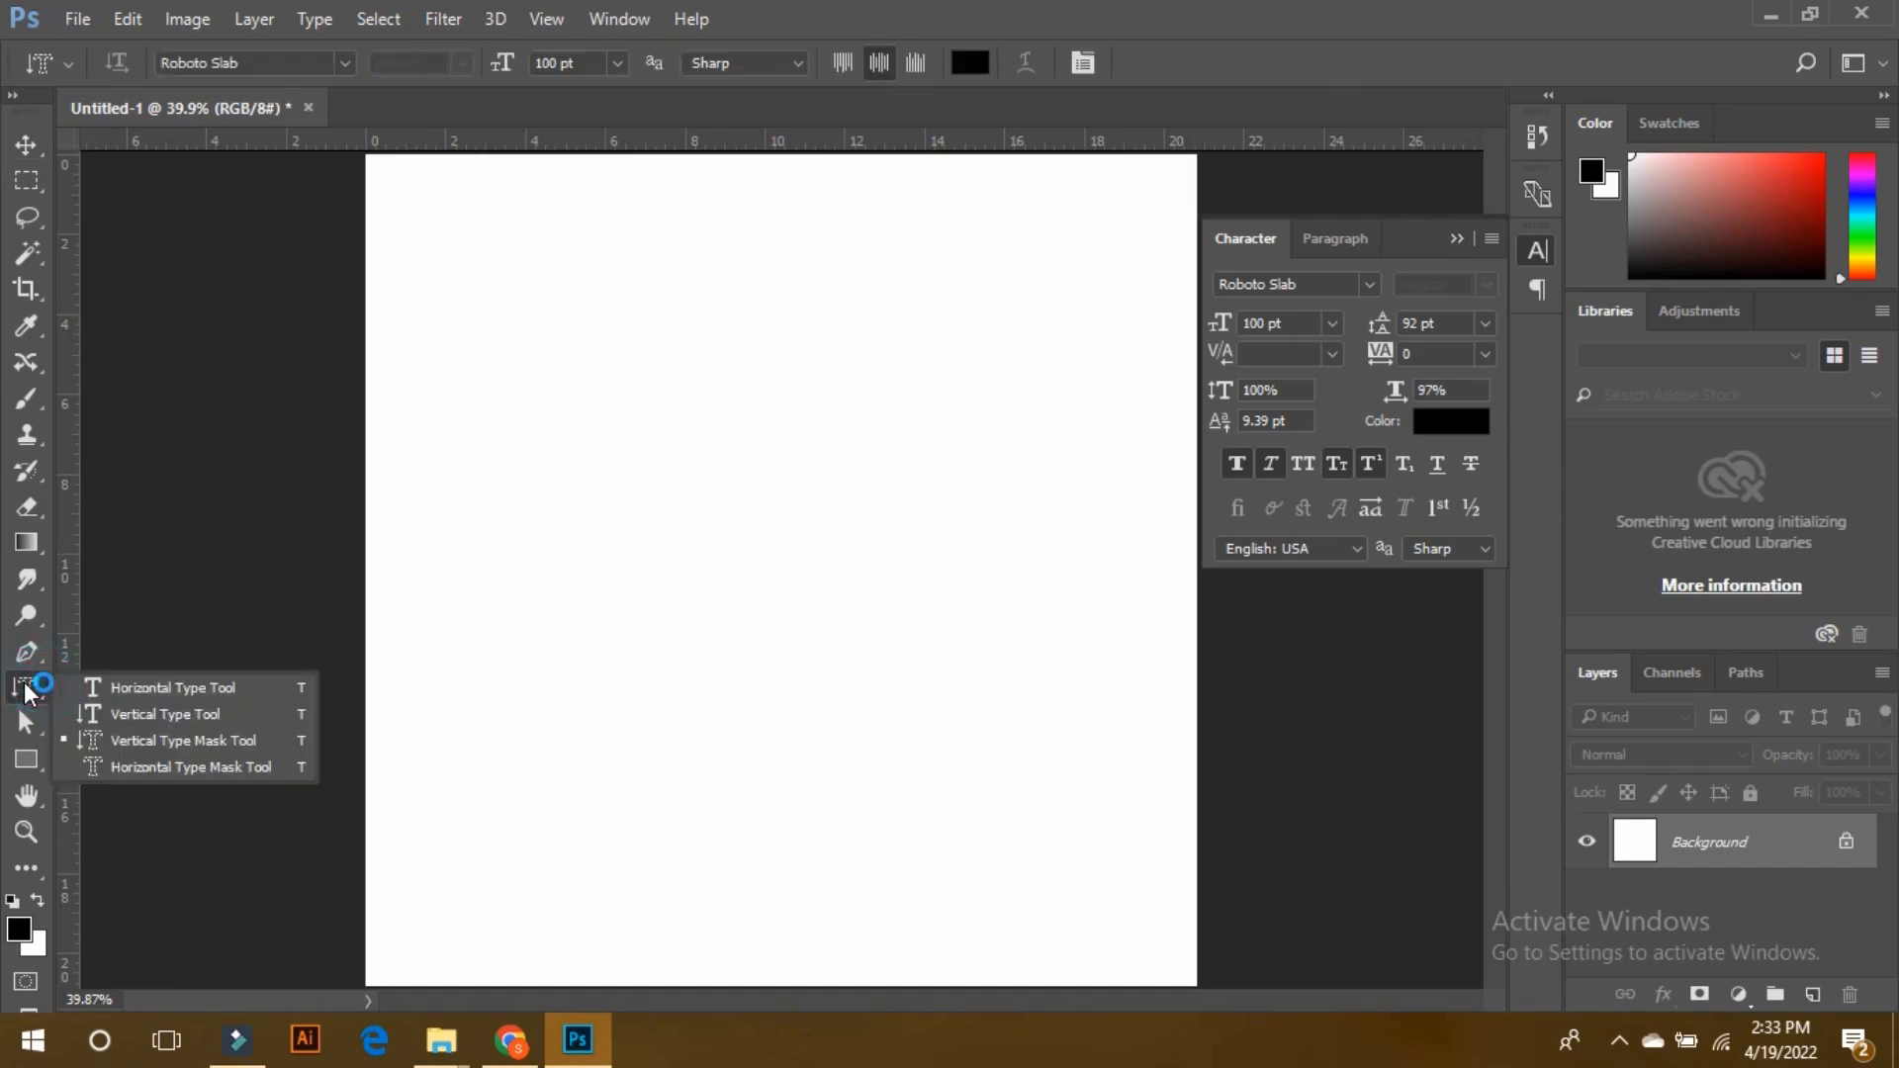
{"action": "left_click", "coordinate": [220, 733]}
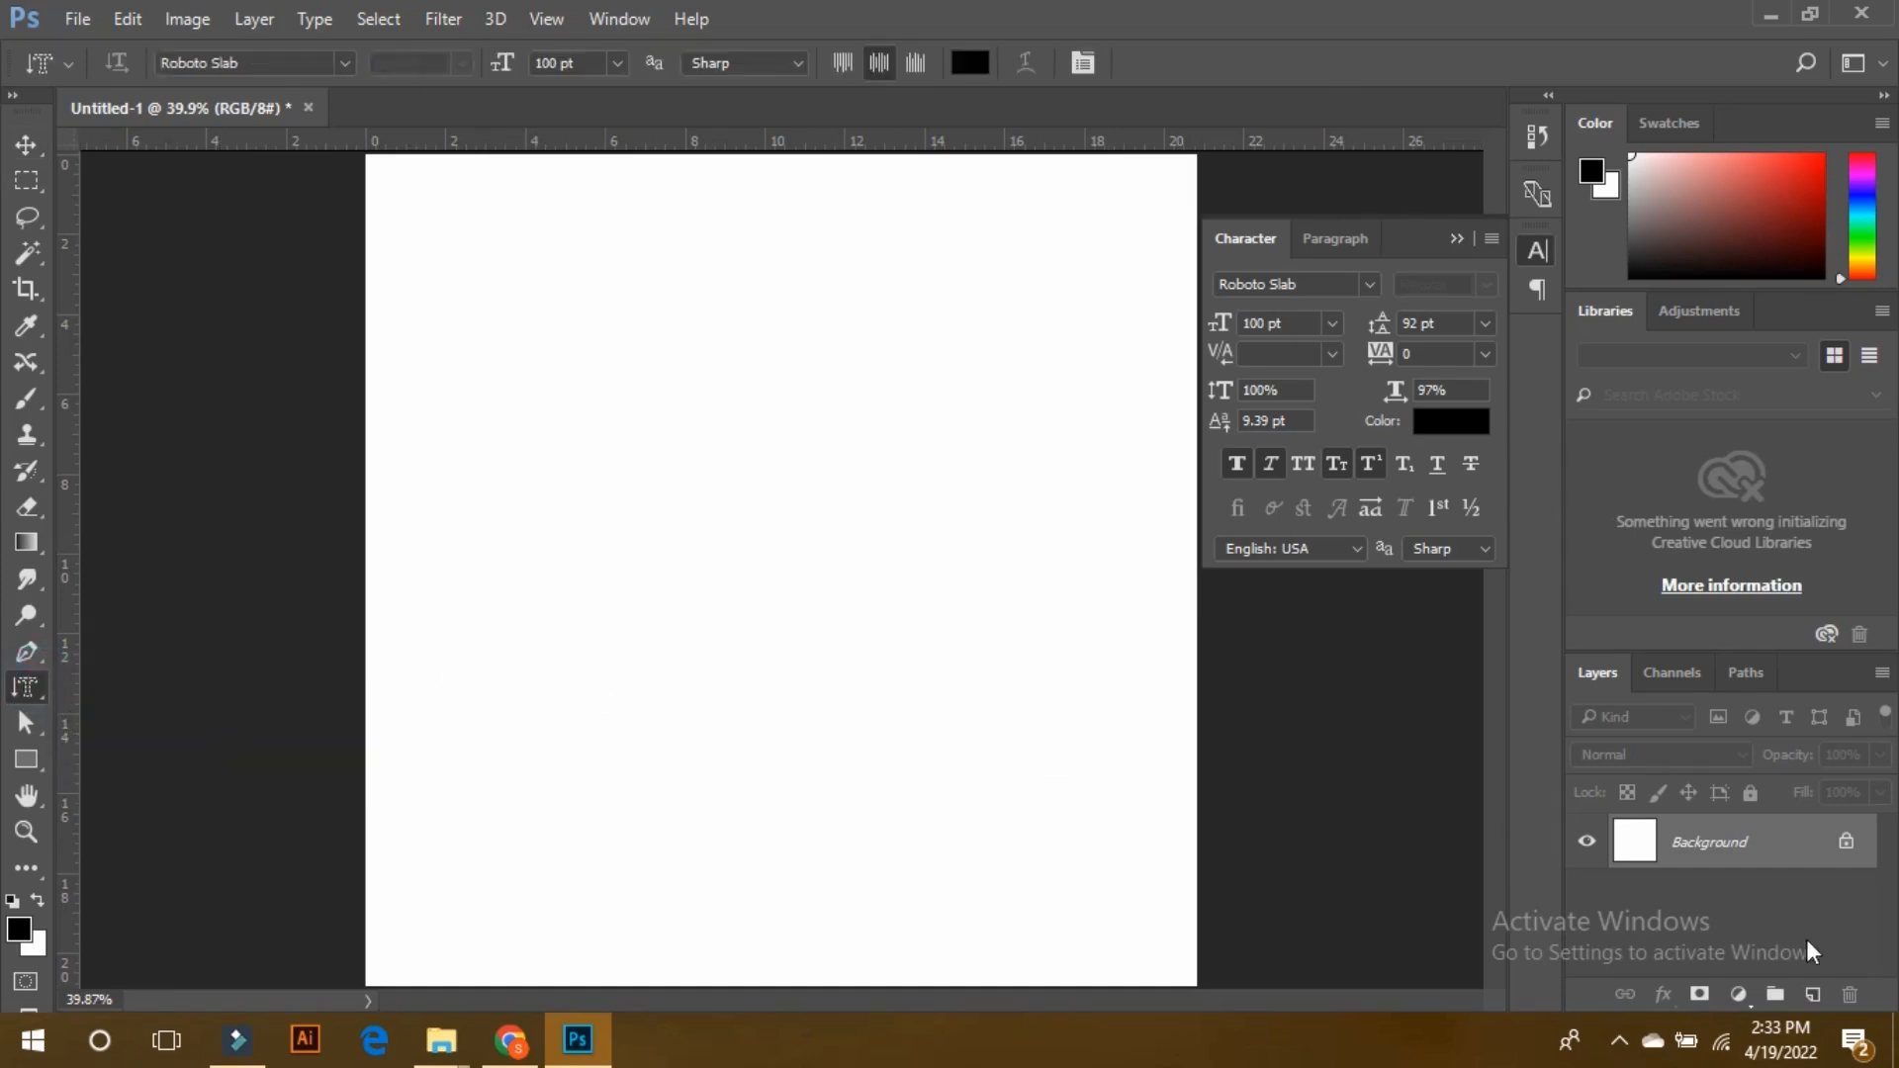
{"action": "left_click", "coordinate": [1813, 994]}
{"action": "left_click", "coordinate": [661, 387]}
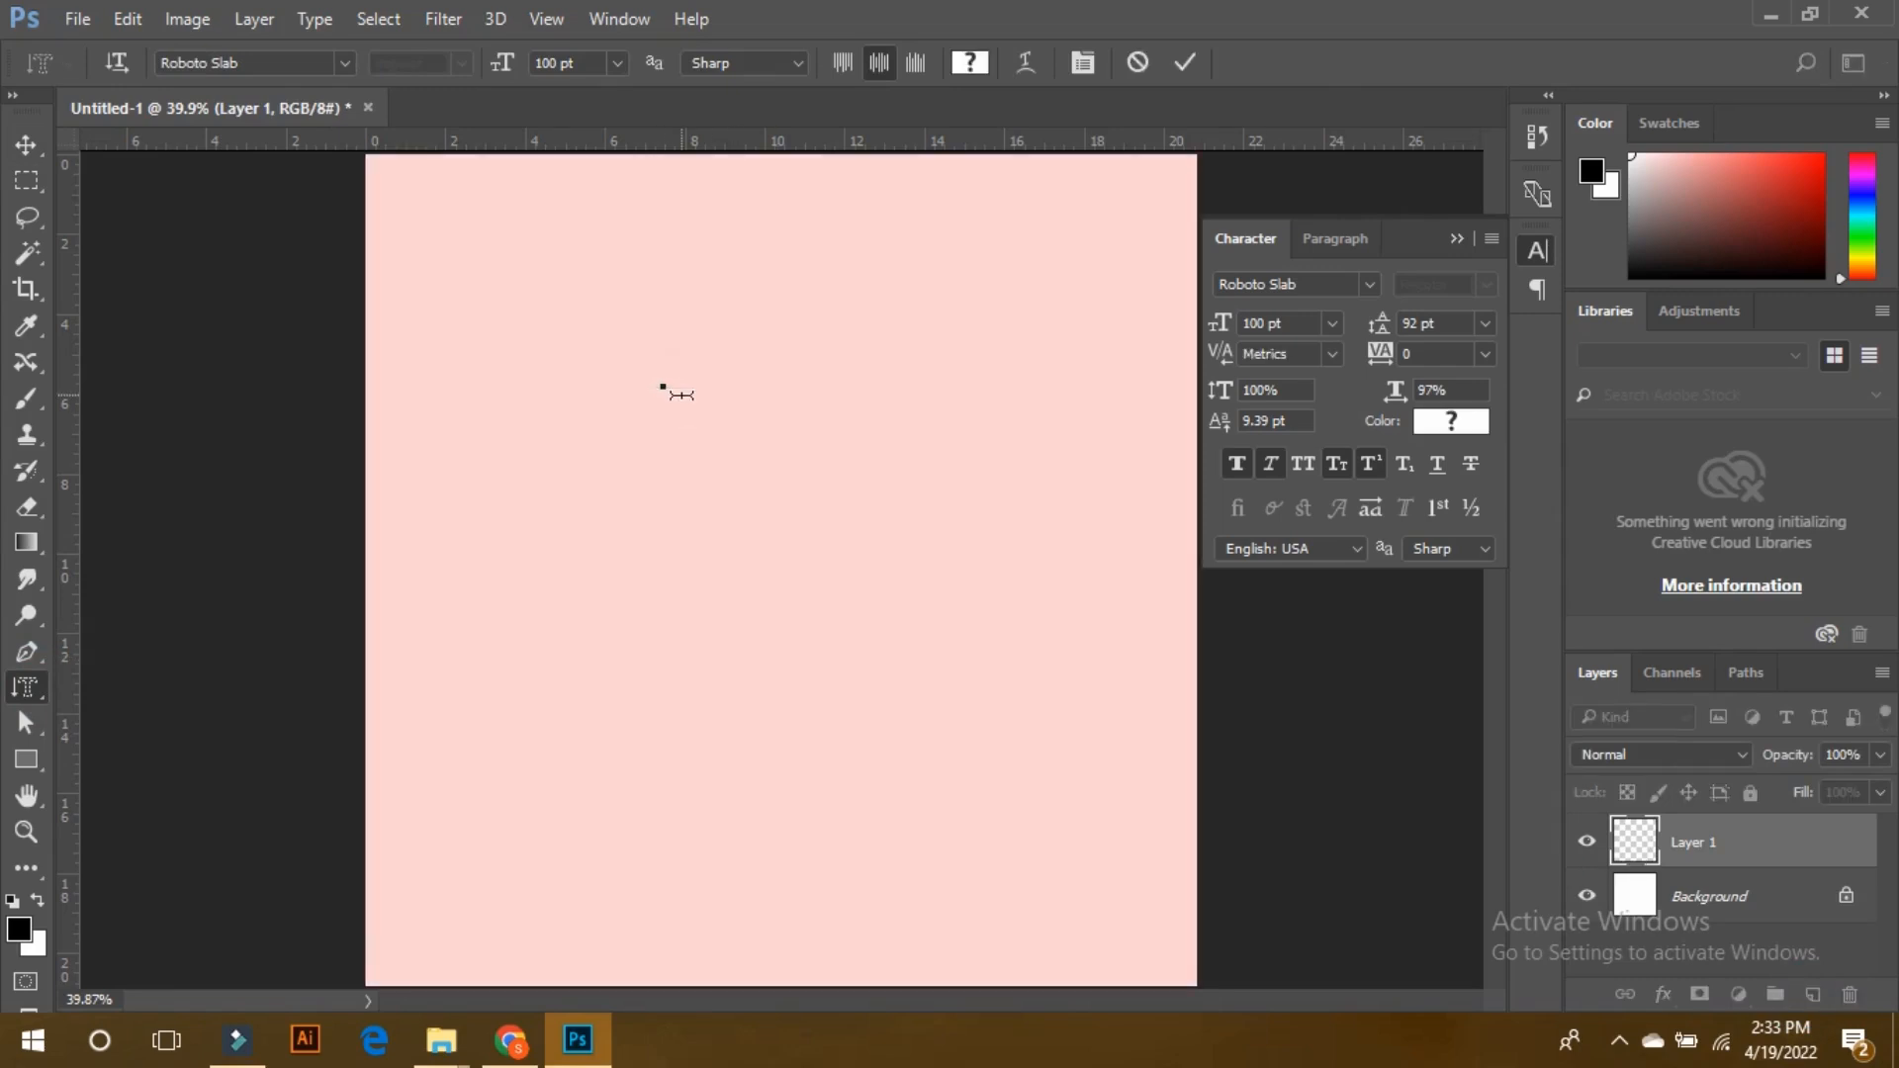
{"action": "type", "text": "Hello World"}
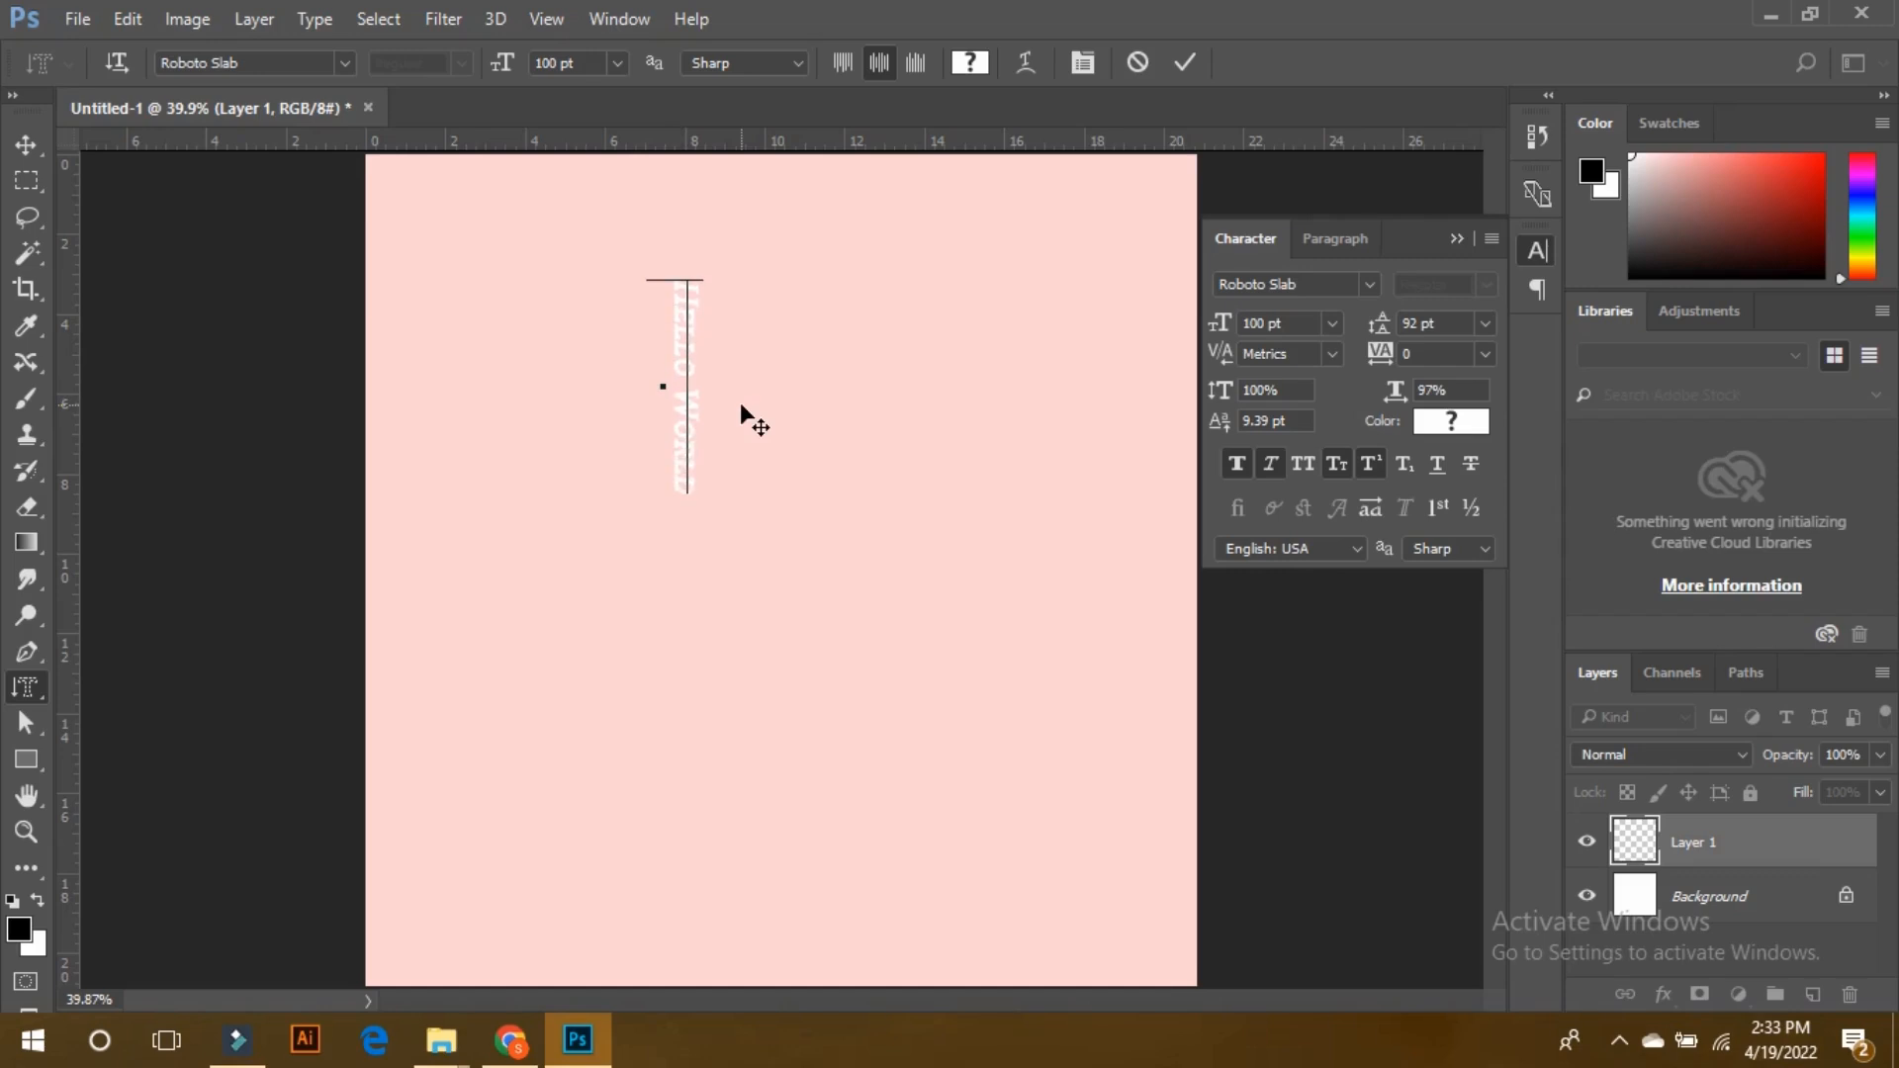
{"action": "left_click", "coordinate": [1054, 552]}
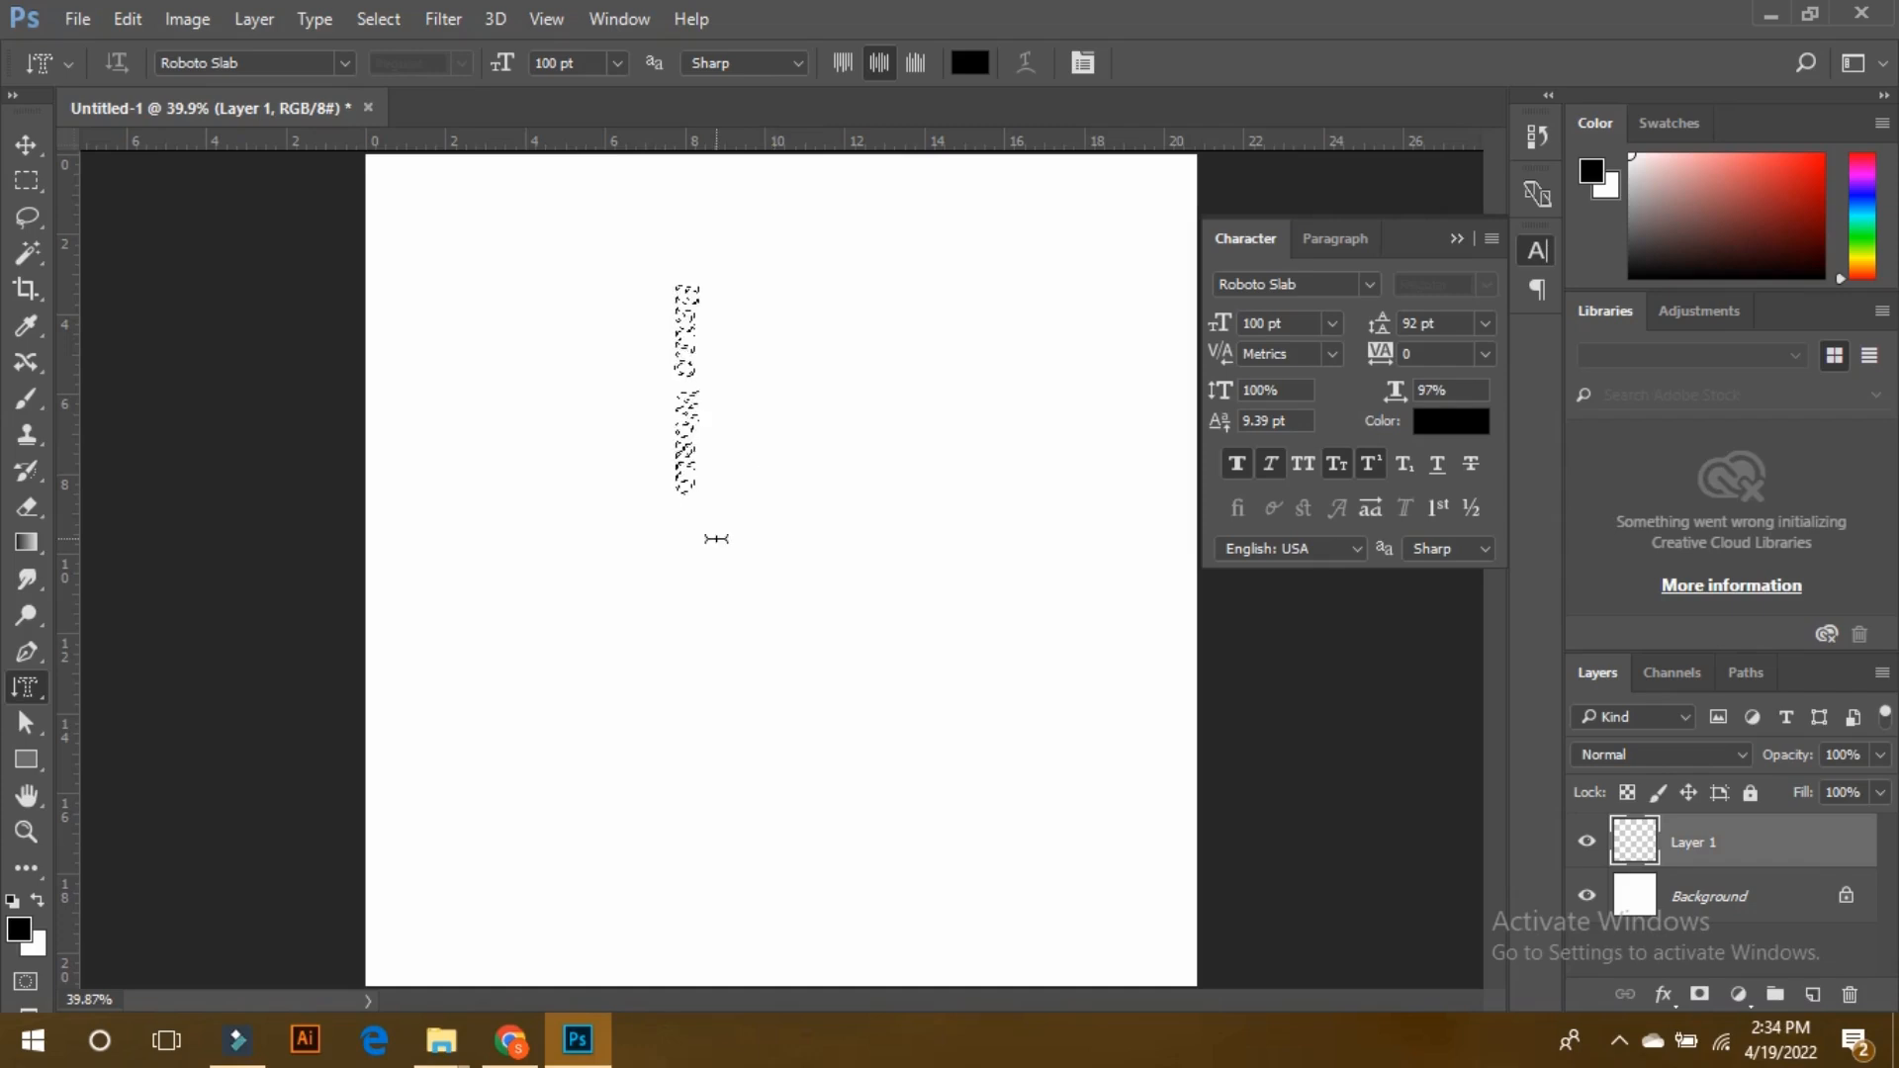
Set the foreground color to red (ff0000) and the background color to a deep blue.
{"action": "left_click", "coordinate": [20, 930]}
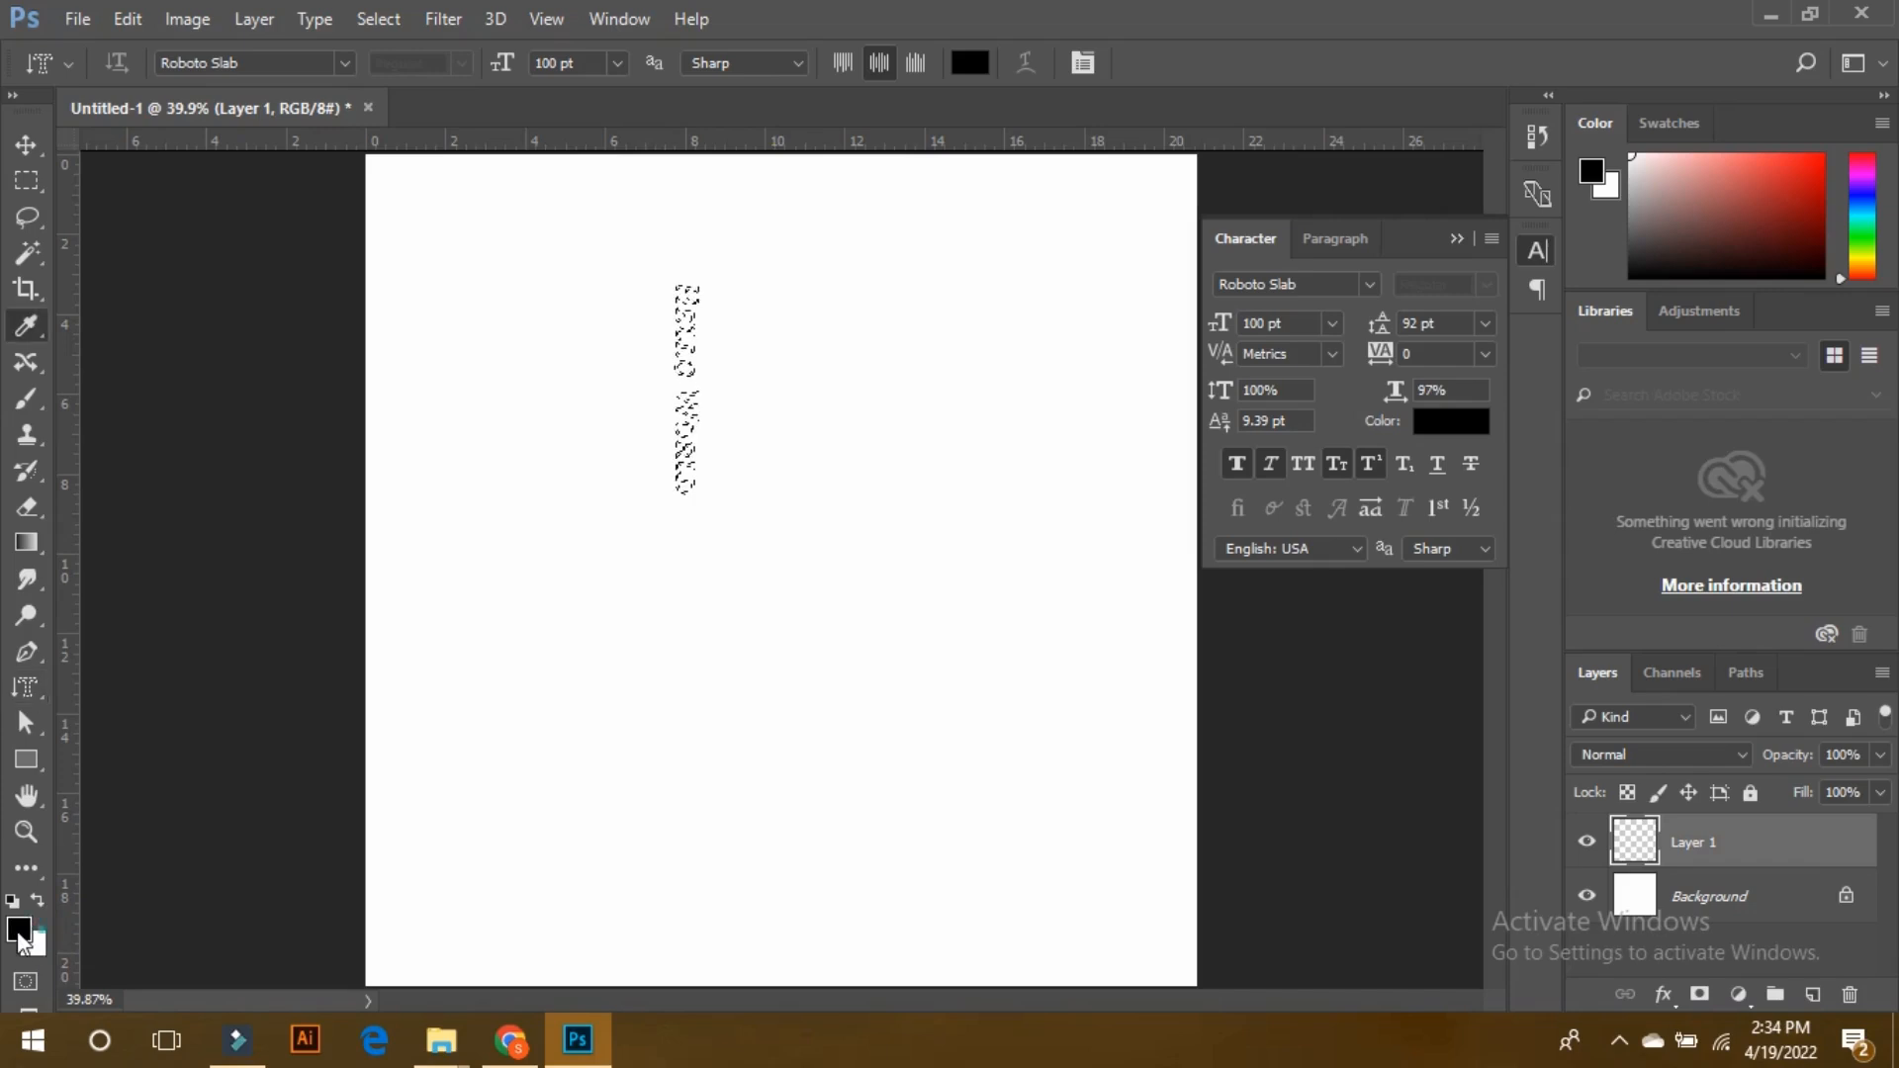
{"action": "type", "text": "ff0000"}
{"action": "left_click", "coordinate": [1712, 250]}
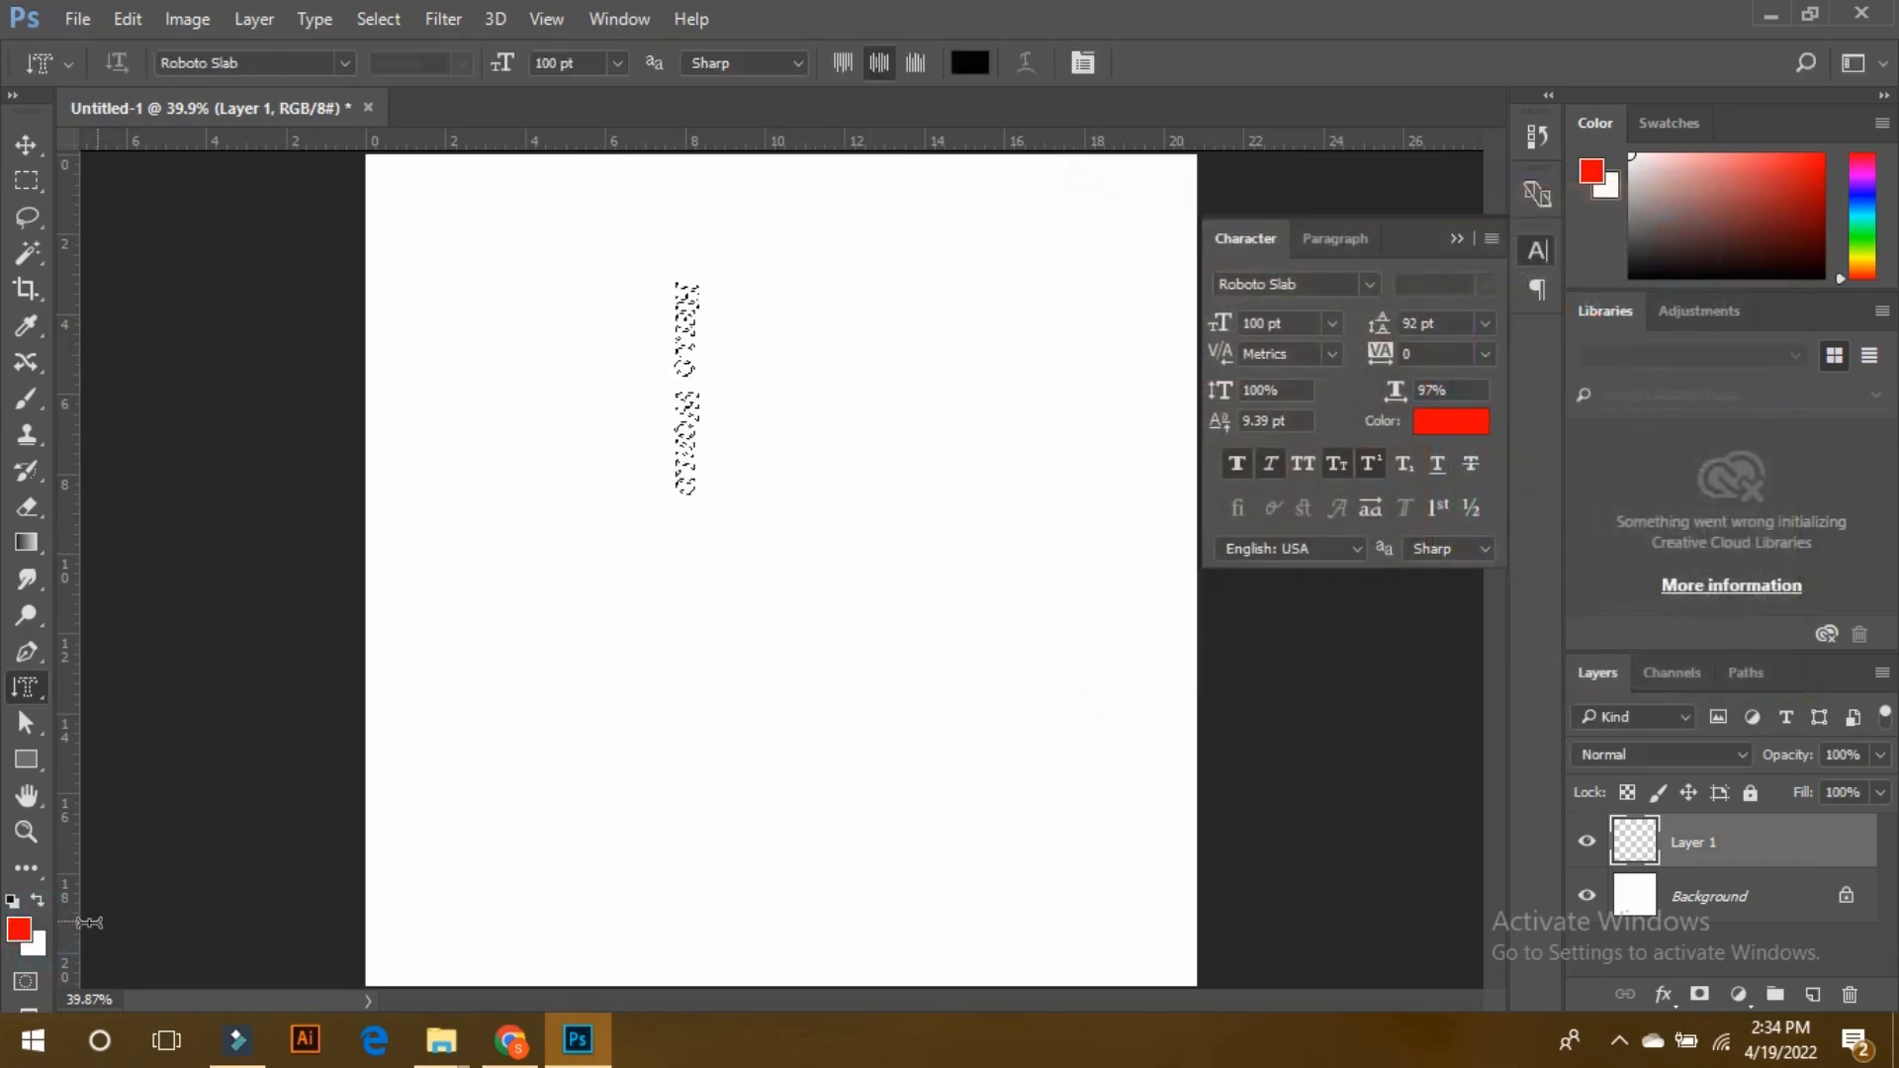
{"action": "left_click", "coordinate": [40, 944]}
{"action": "left_click", "coordinate": [1462, 400]}
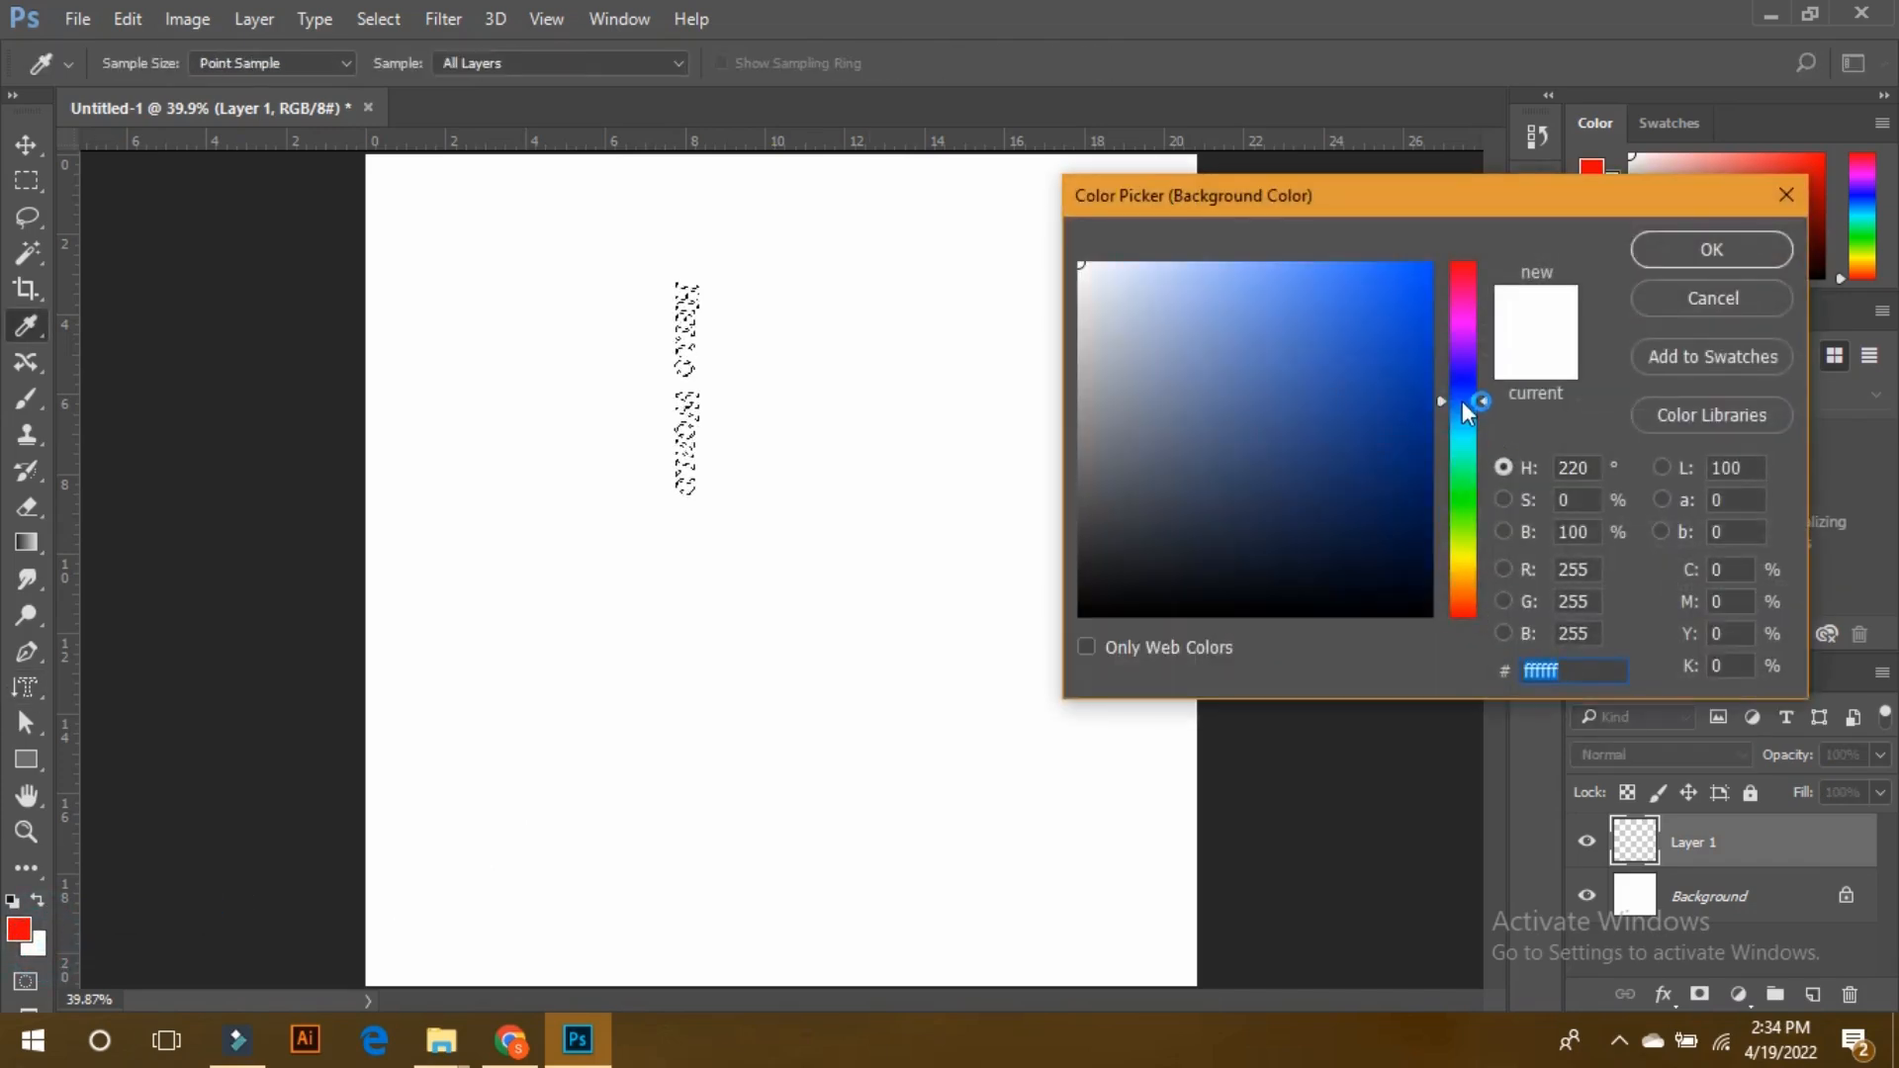
{"action": "left_click", "coordinate": [1385, 395]}
{"action": "left_click", "coordinate": [1711, 250]}
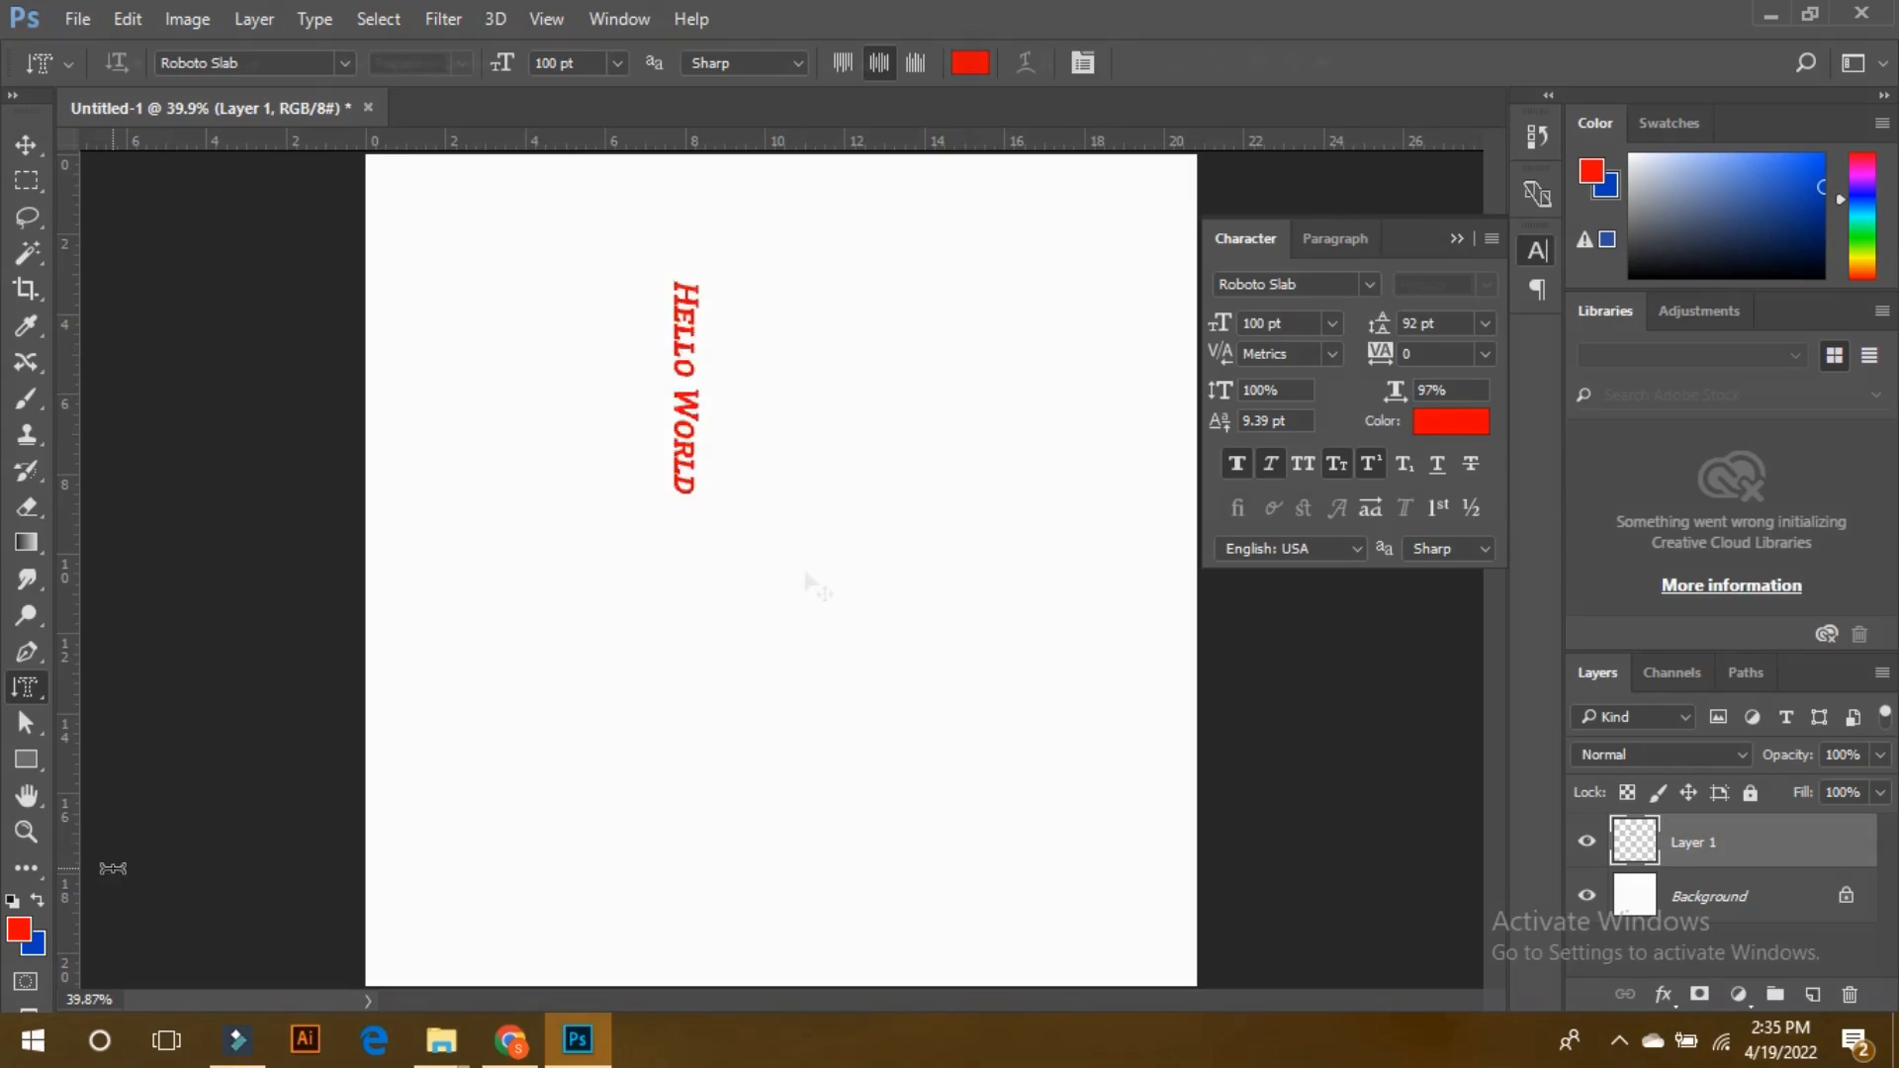
Move the red "Hello World" down the canvas and erase its first letter with the Eraser.
{"action": "key", "text": "v"}
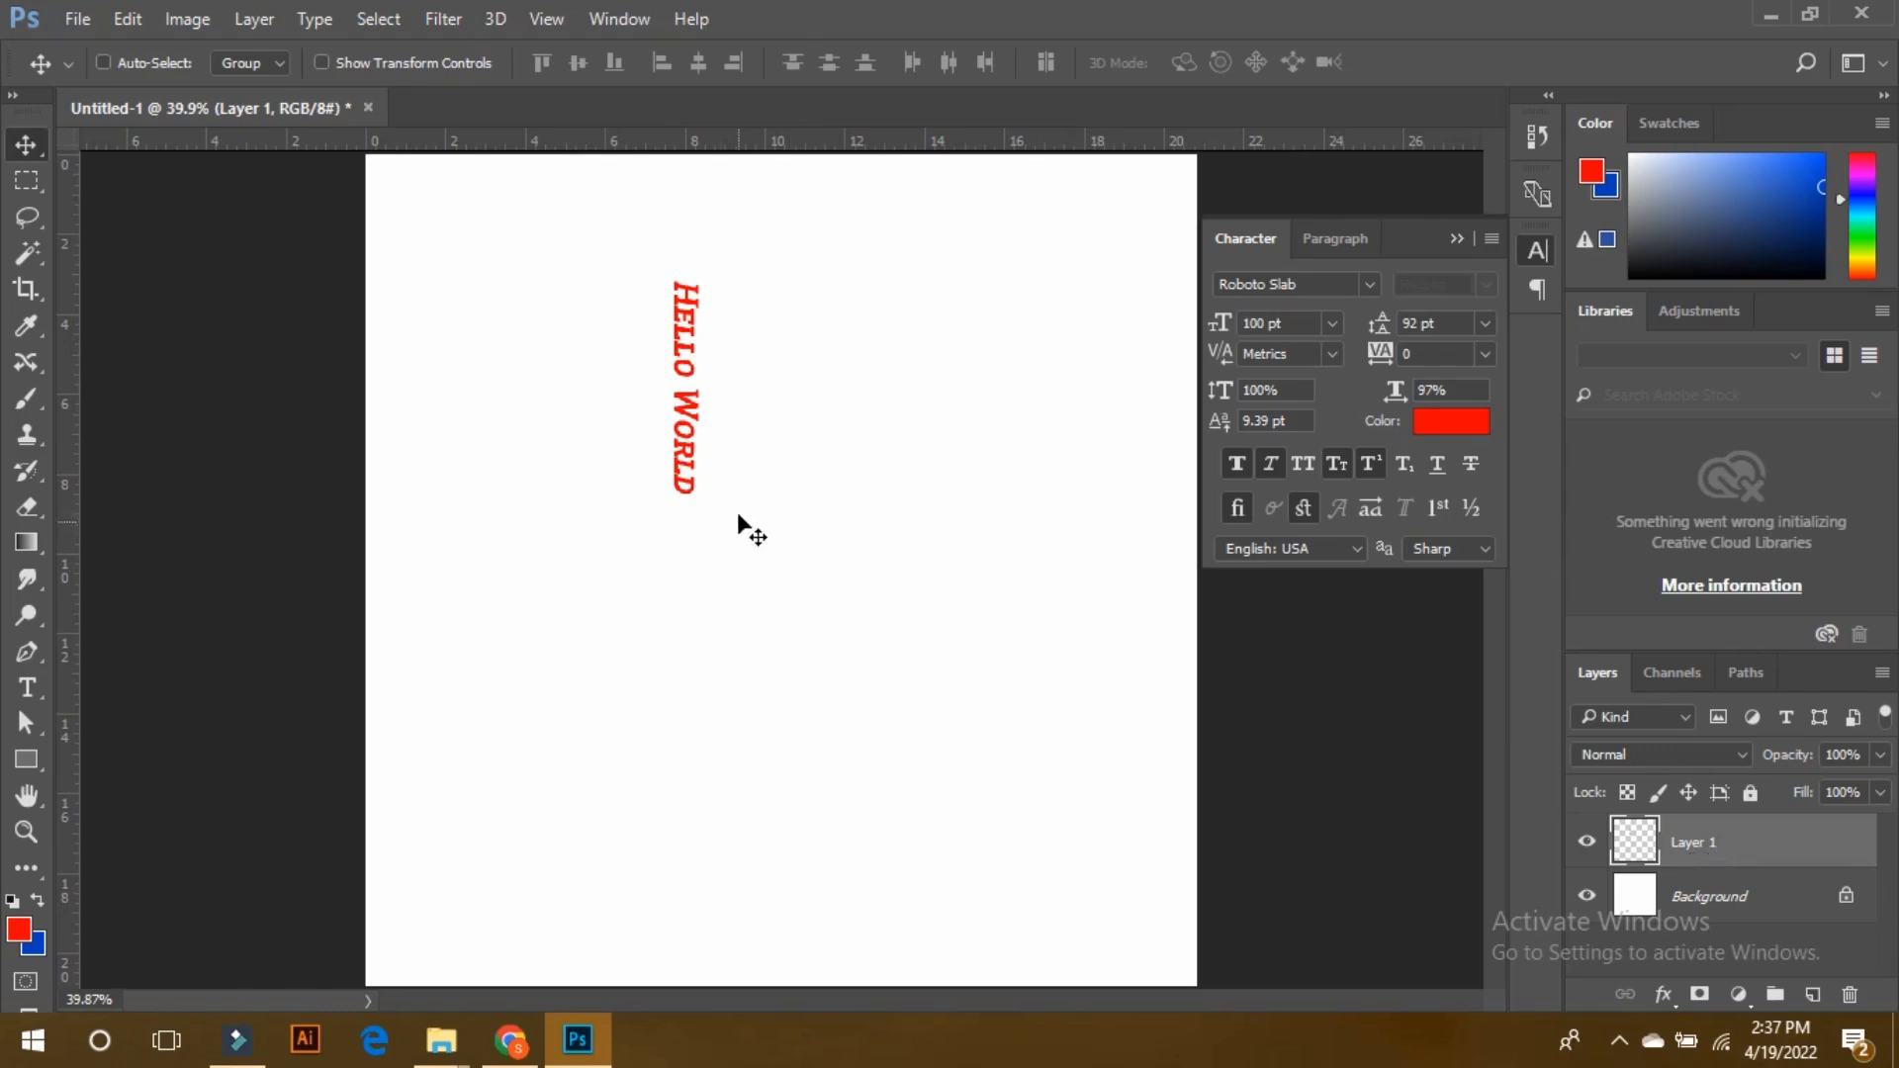
{"action": "left_click_drag", "start_coordinate": [696, 449], "coordinate": [711, 556]}
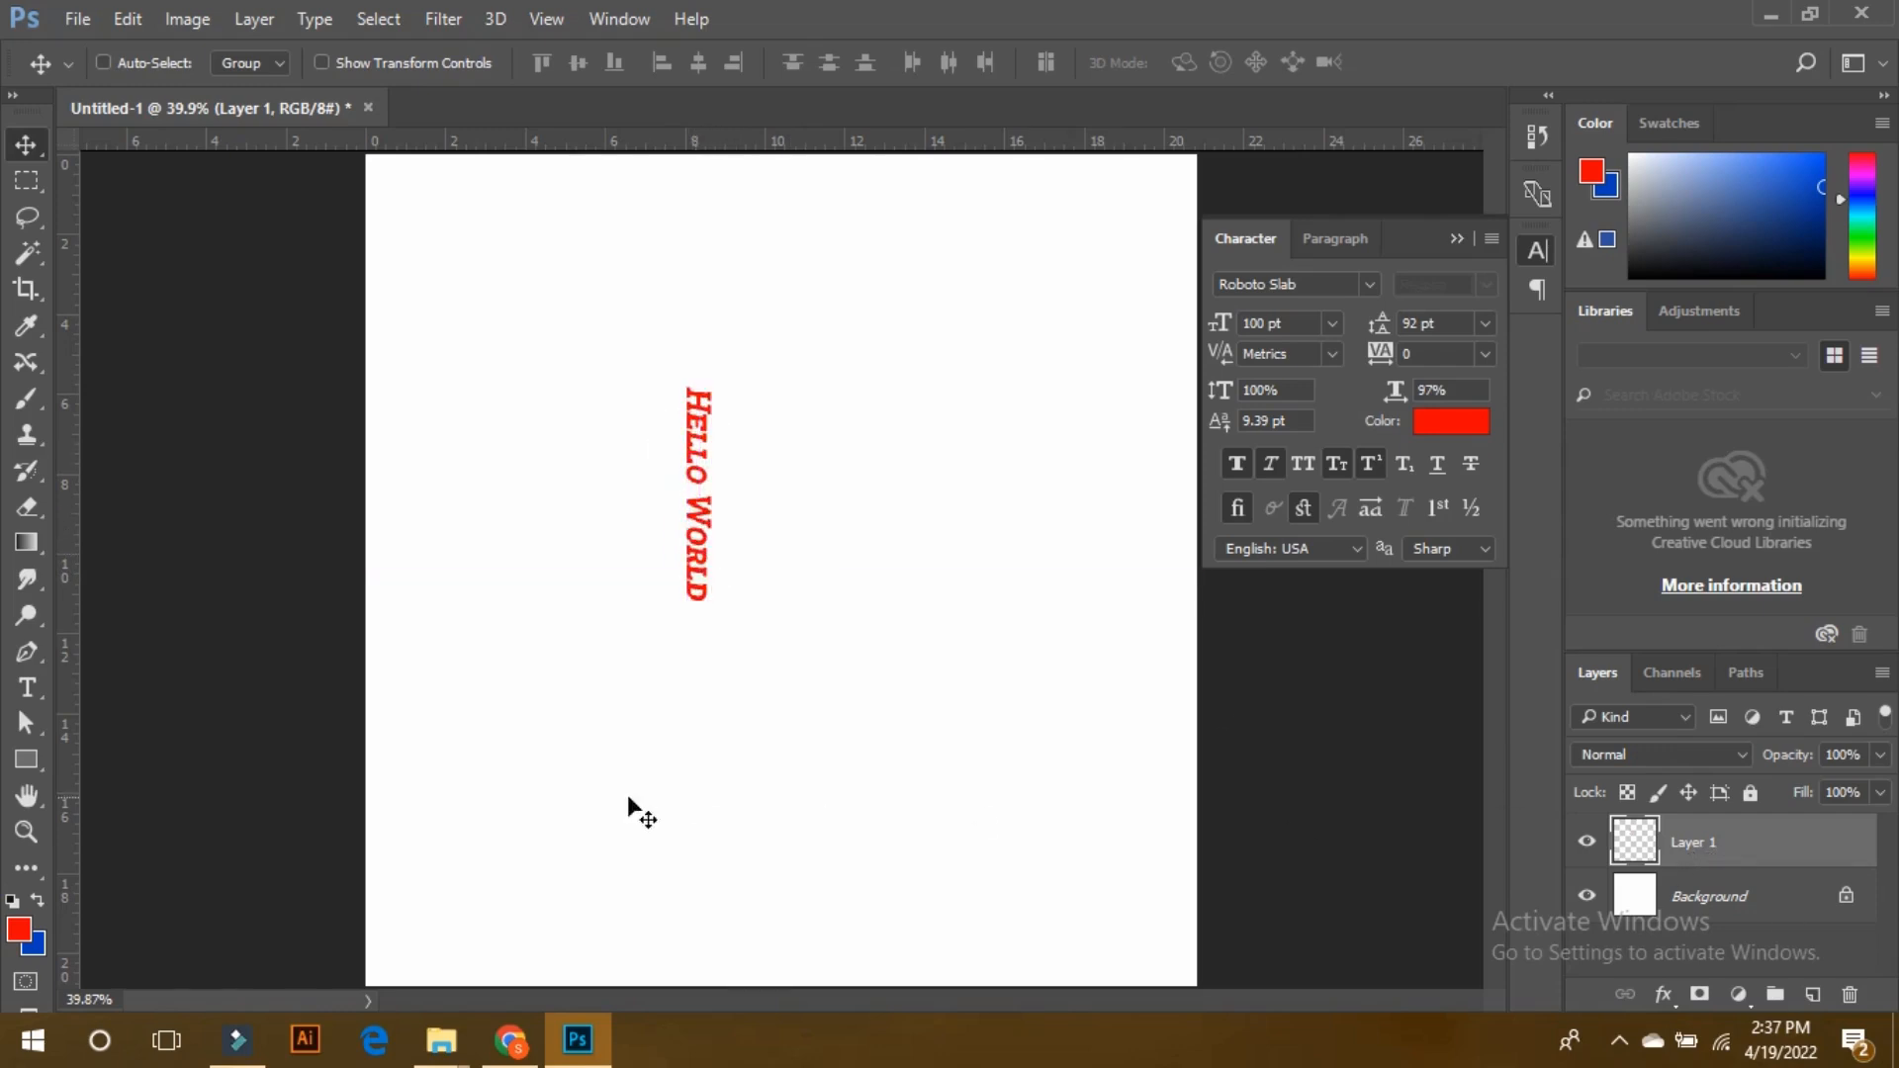
{"action": "left_click", "coordinate": [29, 506]}
{"action": "mouse_move", "coordinate": [709, 393]}
{"action": "left_mouse_down"}
{"action": "mouse_move", "coordinate": [666, 394]}
{"action": "mouse_move", "coordinate": [688, 399]}
{"action": "left_mouse_up"}
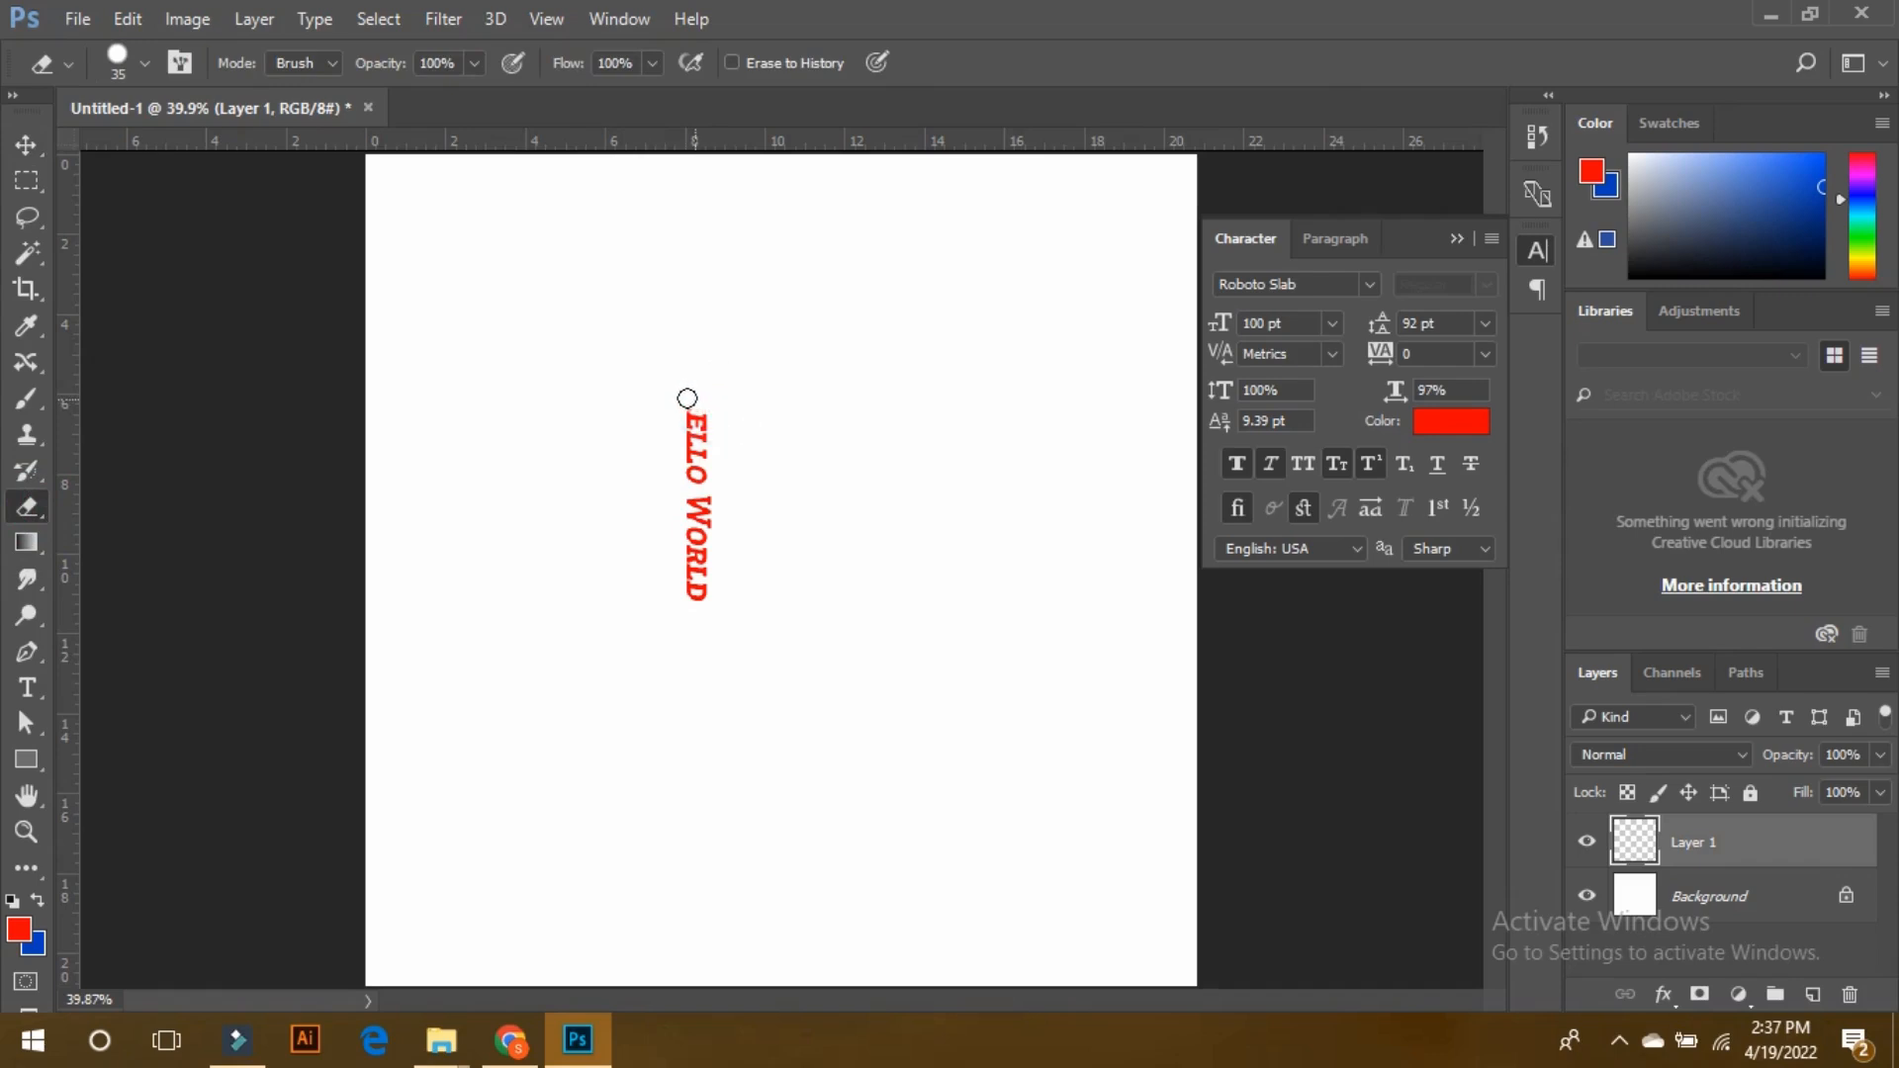
Add a horizontal "Hello" text below the vertical red text with the Horizontal Type tool.
{"action": "left_click", "coordinate": [703, 396]}
{"action": "left_click", "coordinate": [30, 686]}
{"action": "left_click", "coordinate": [729, 719]}
{"action": "type", "text": "Hello"}
{"action": "left_click", "coordinate": [28, 146]}
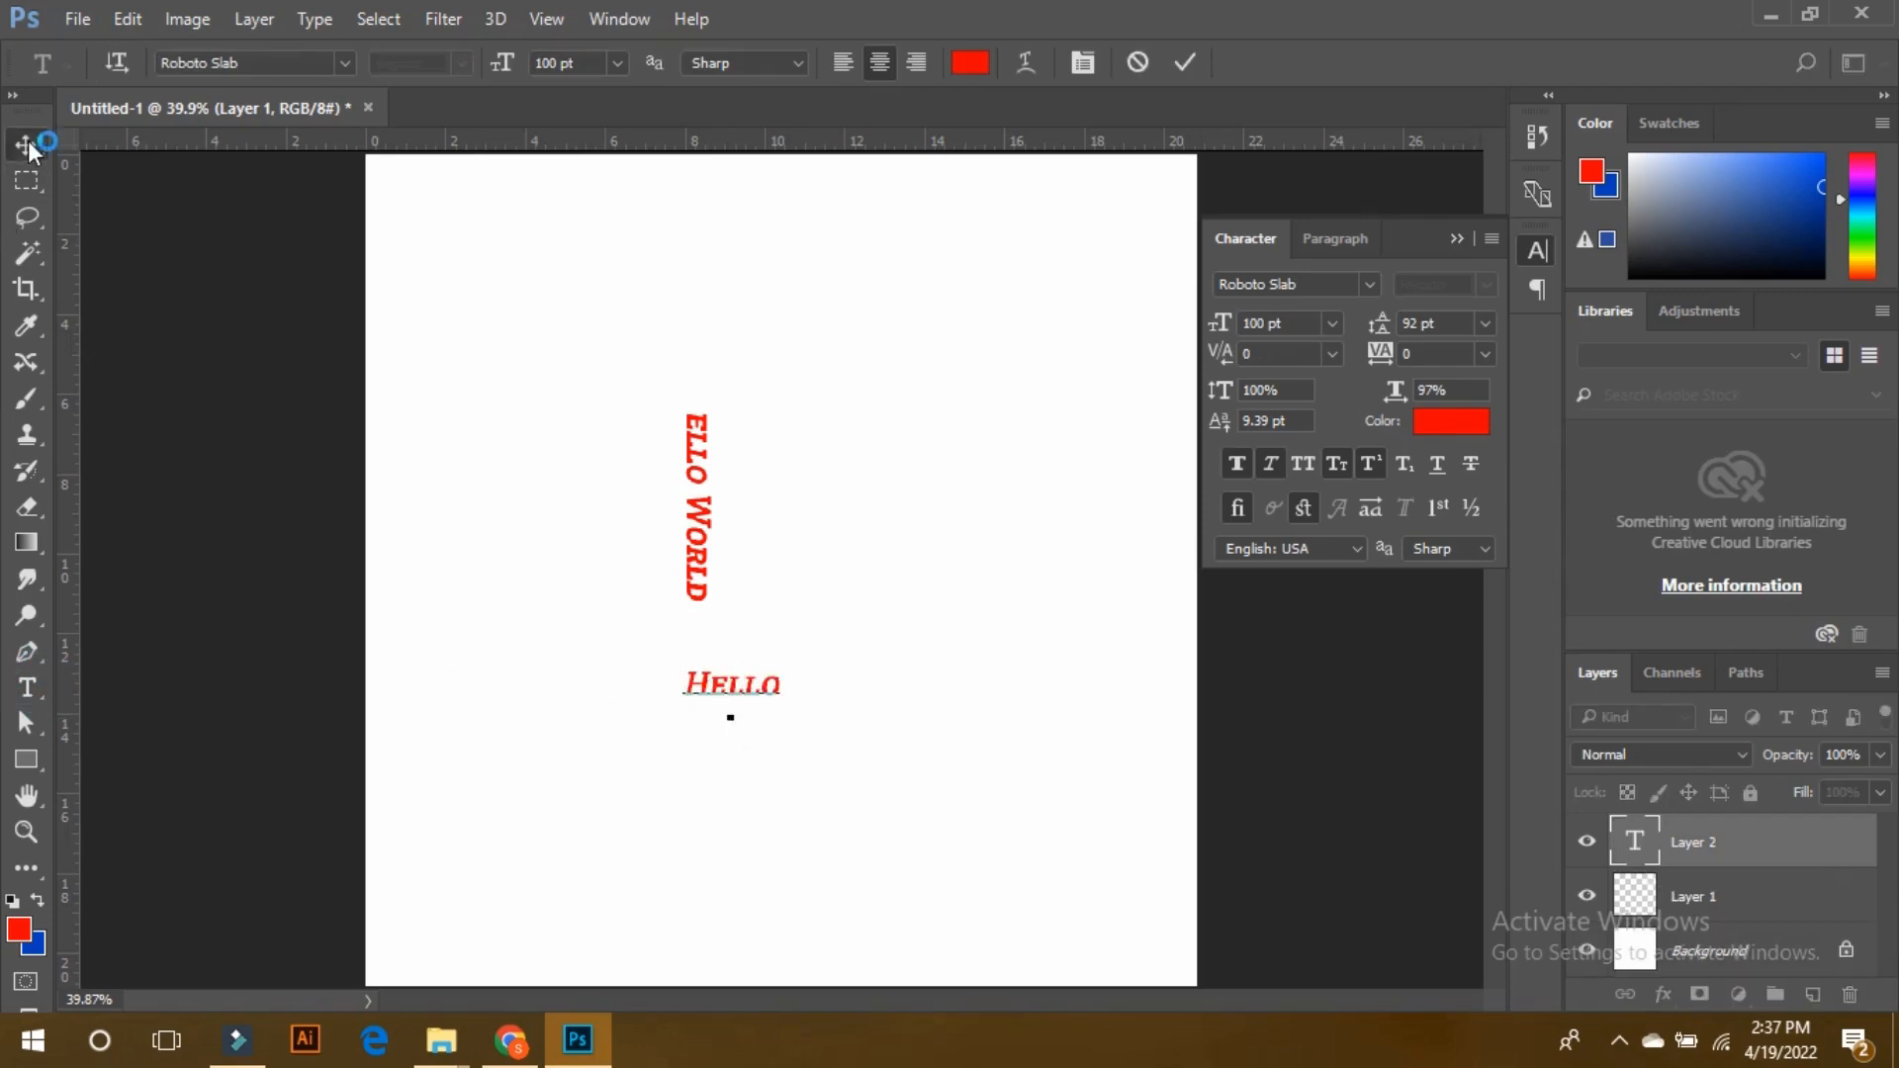
Try to erase part of the horizontal "Hello" type layer with the Eraser.
{"action": "left_click", "coordinate": [39, 521]}
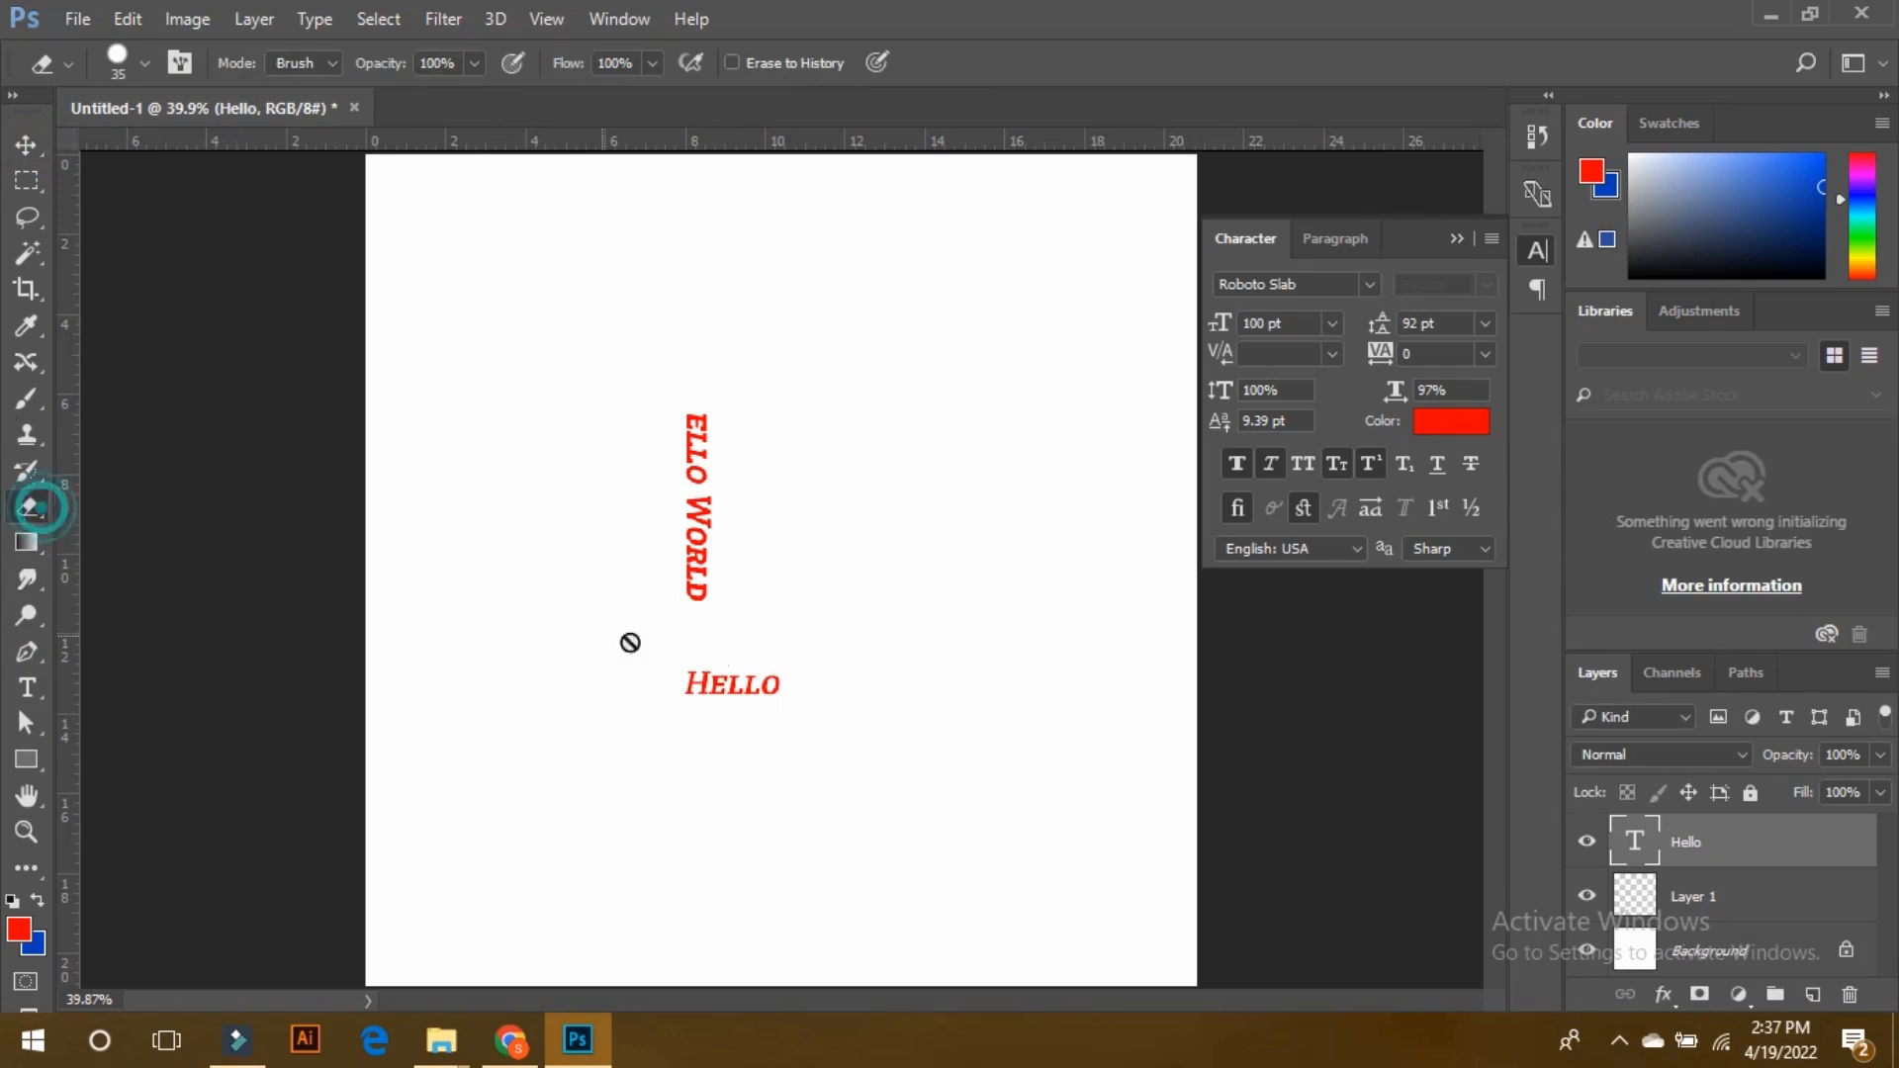
{"action": "left_click", "coordinate": [729, 681]}
{"action": "left_click", "coordinate": [990, 435]}
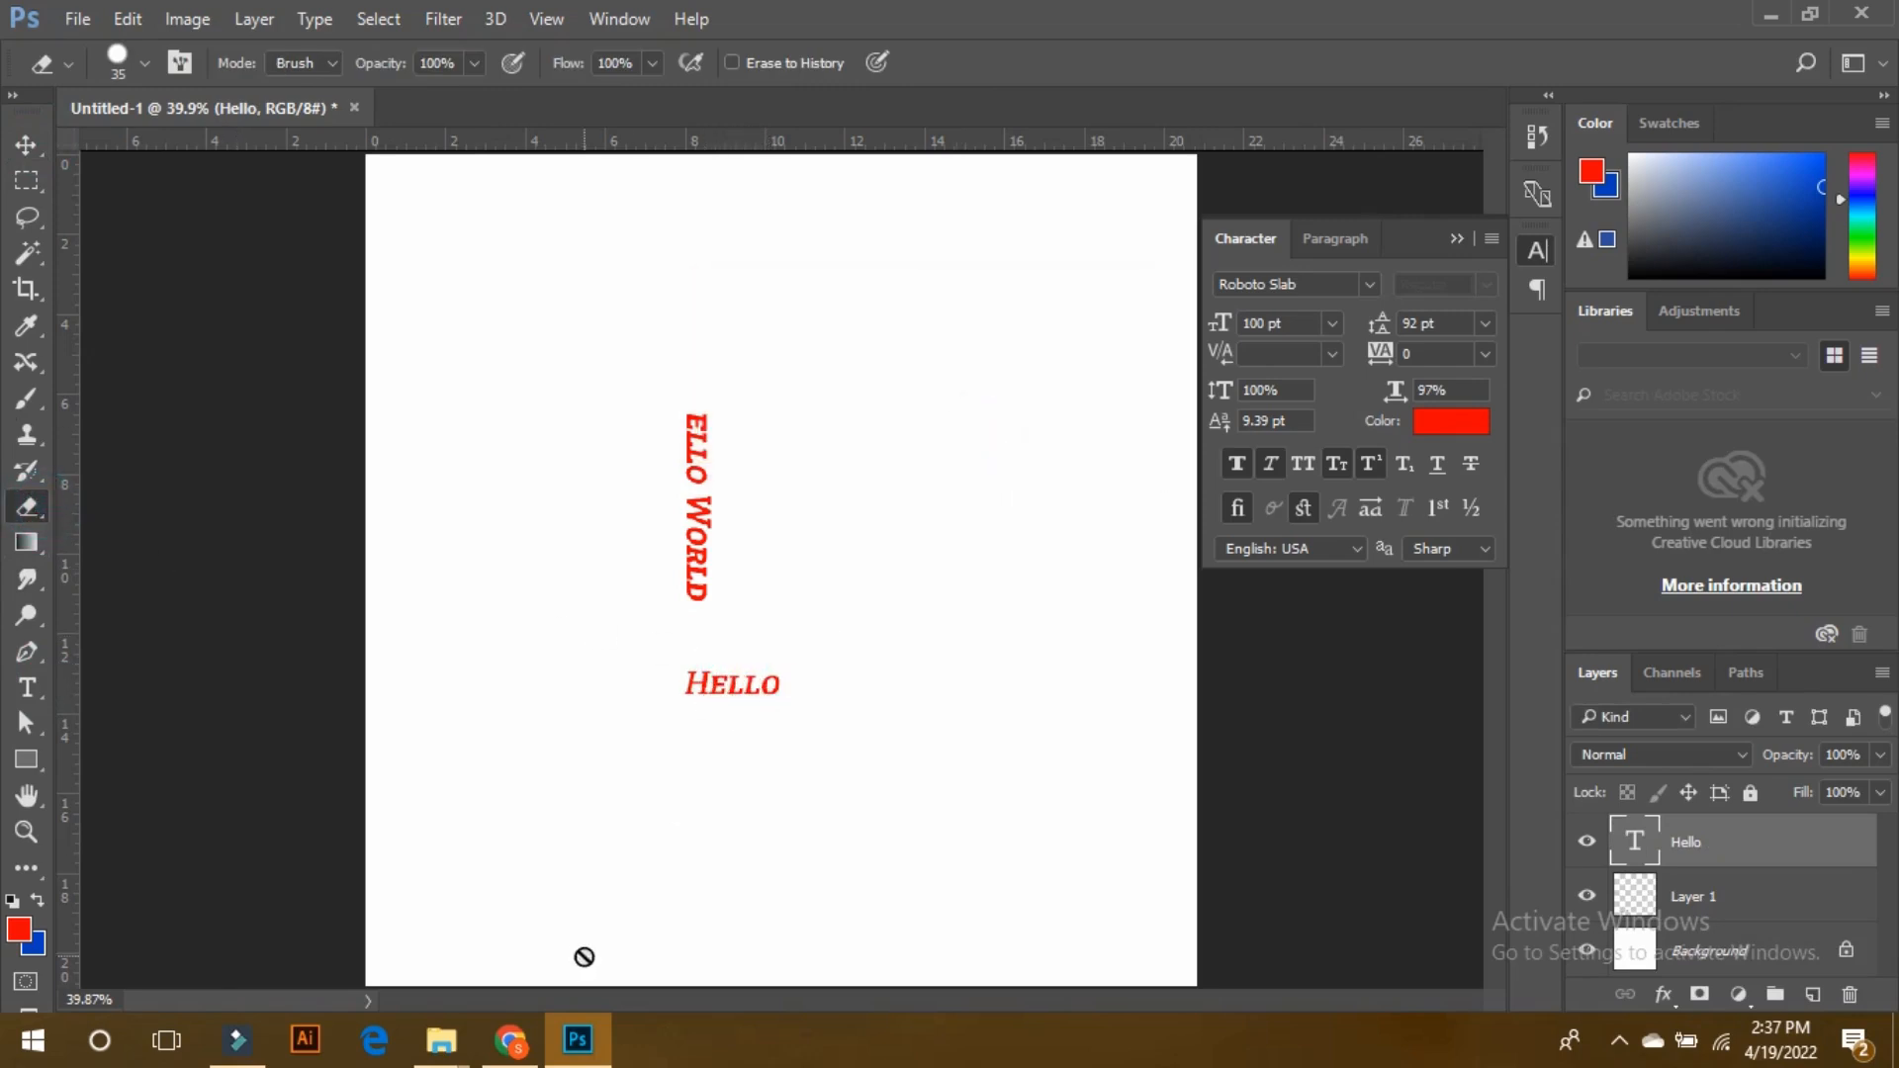
{"action": "left_click_drag", "start_coordinate": [28, 686], "coordinate": [186, 754]}
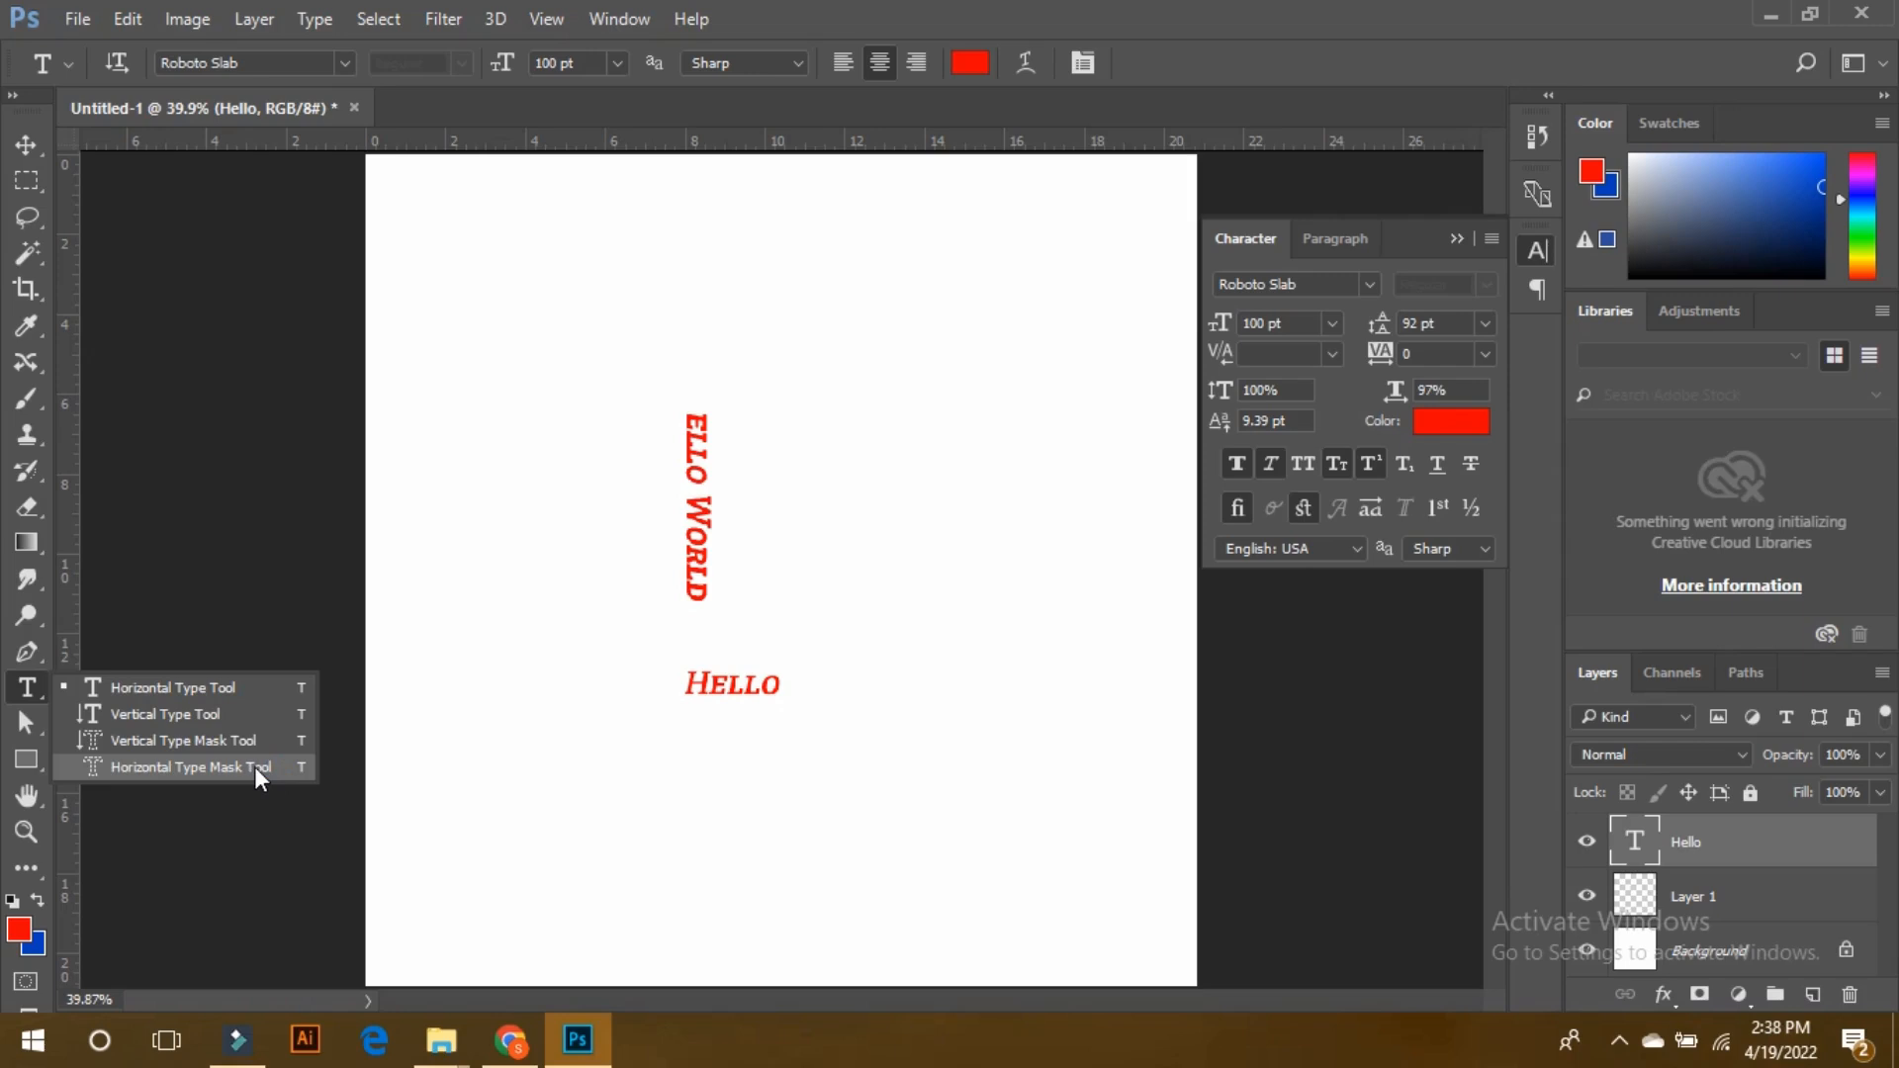
{"action": "left_click", "coordinate": [257, 575]}
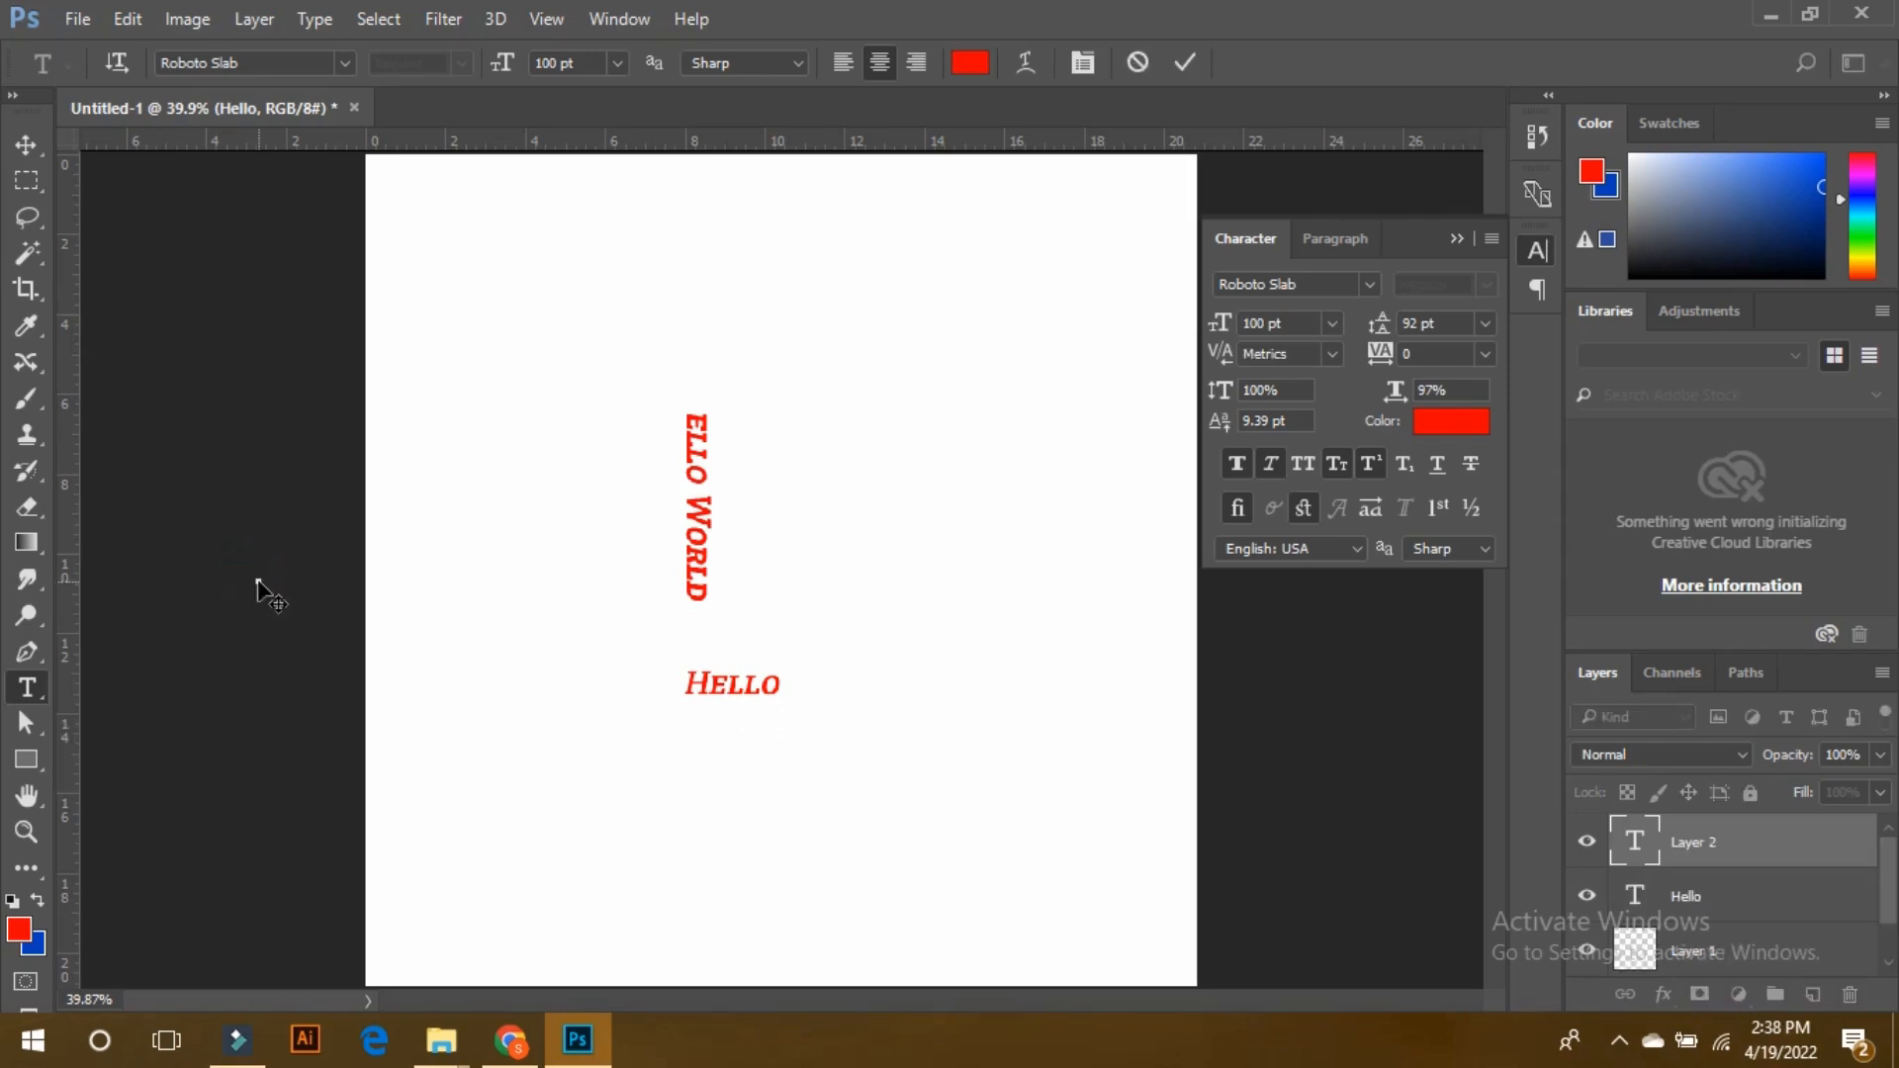
{"action": "left_click", "coordinate": [26, 145]}
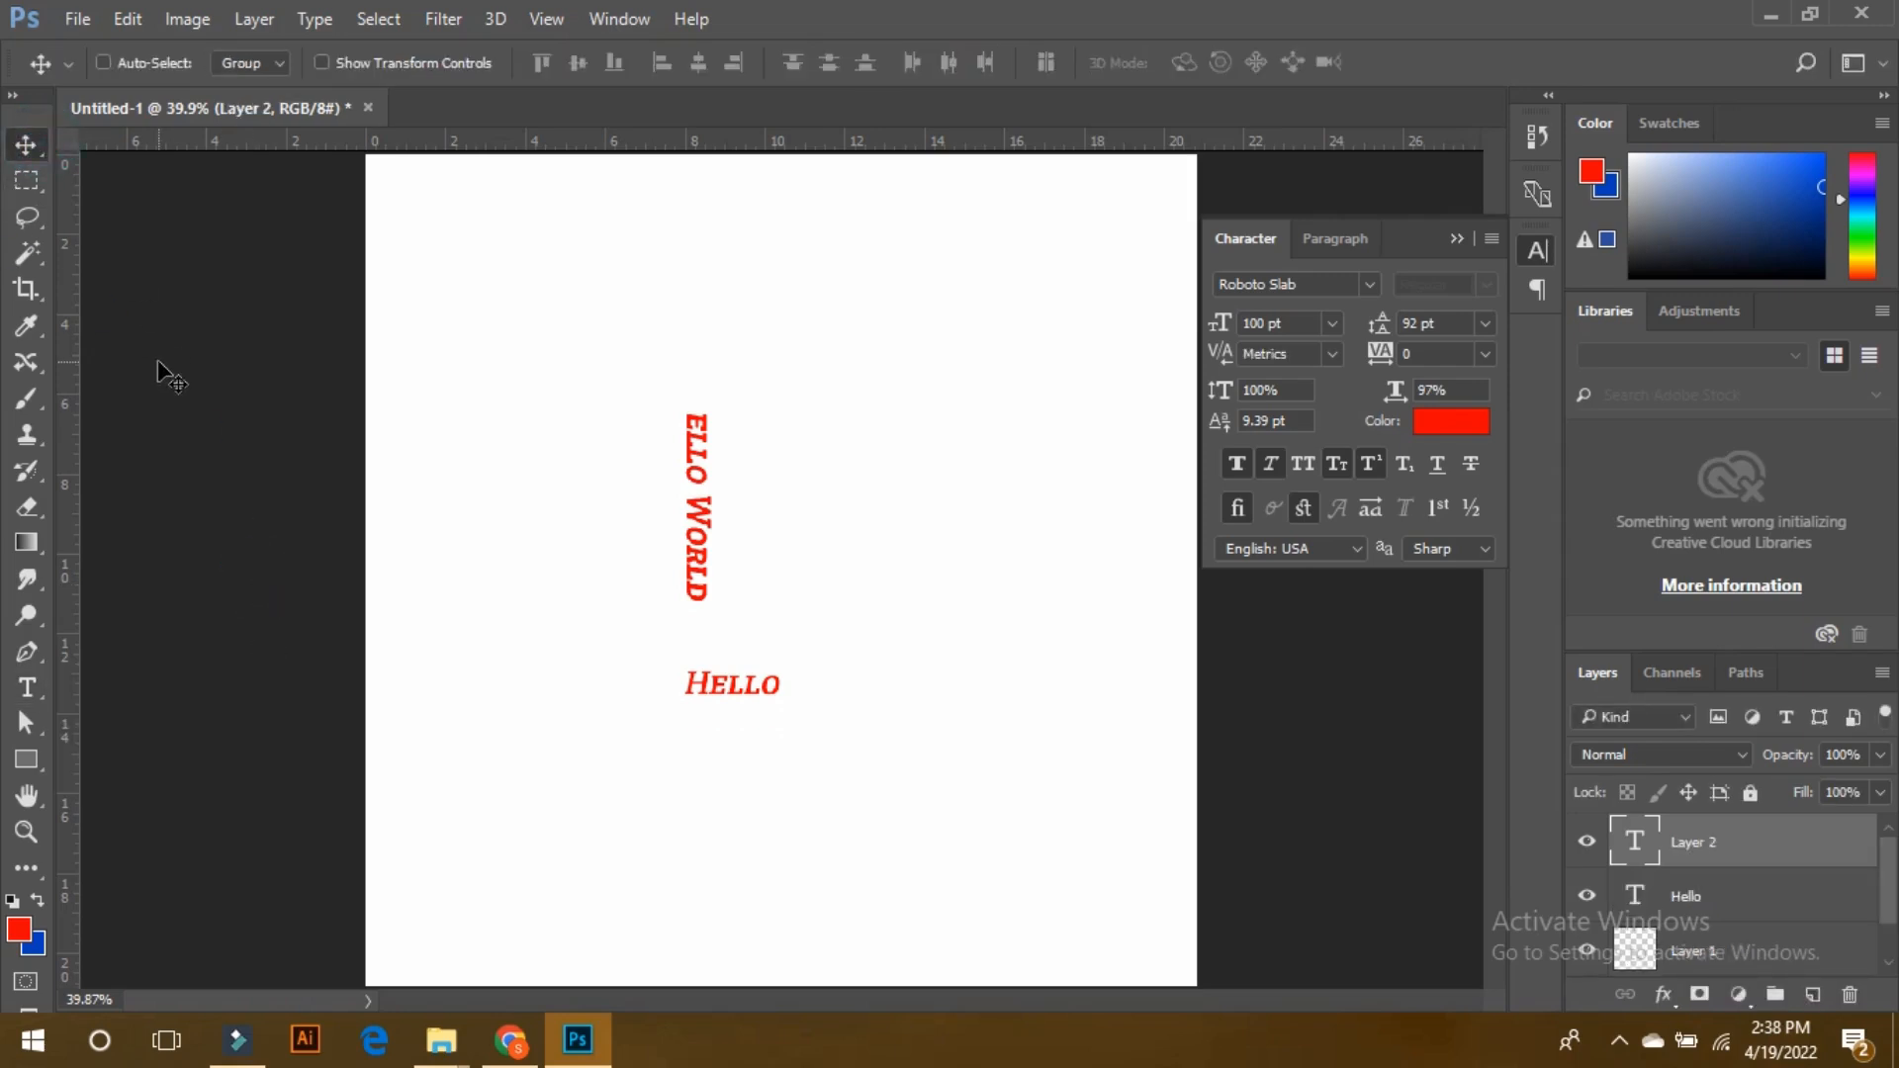